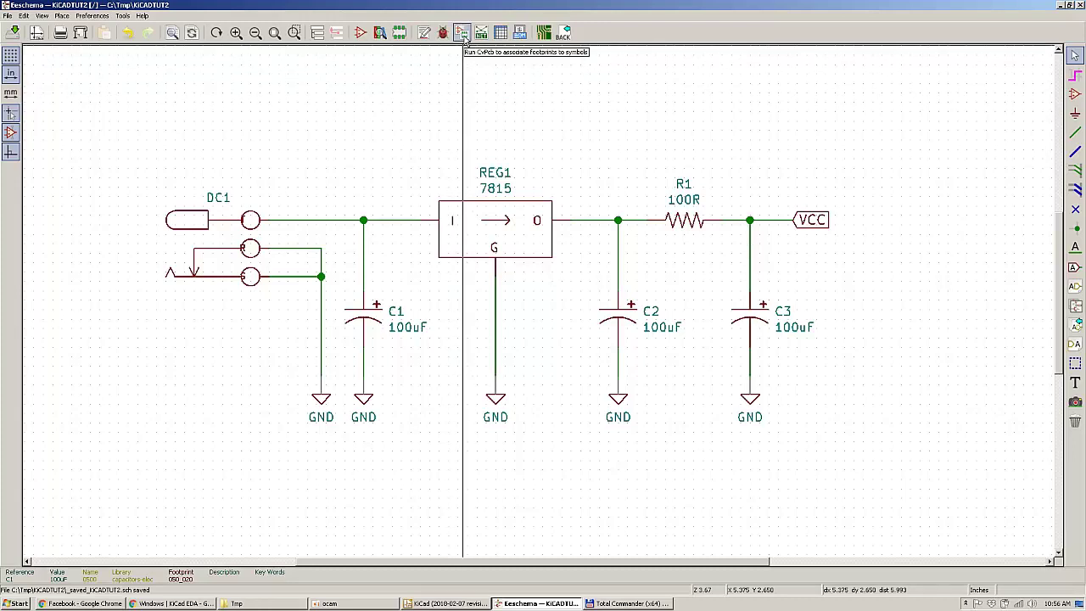
Step: Open the footprint association tool from the schematic and accept converting the legacy footprint assignments to the new format
{"action": "left_click", "coordinate": [462, 33]}
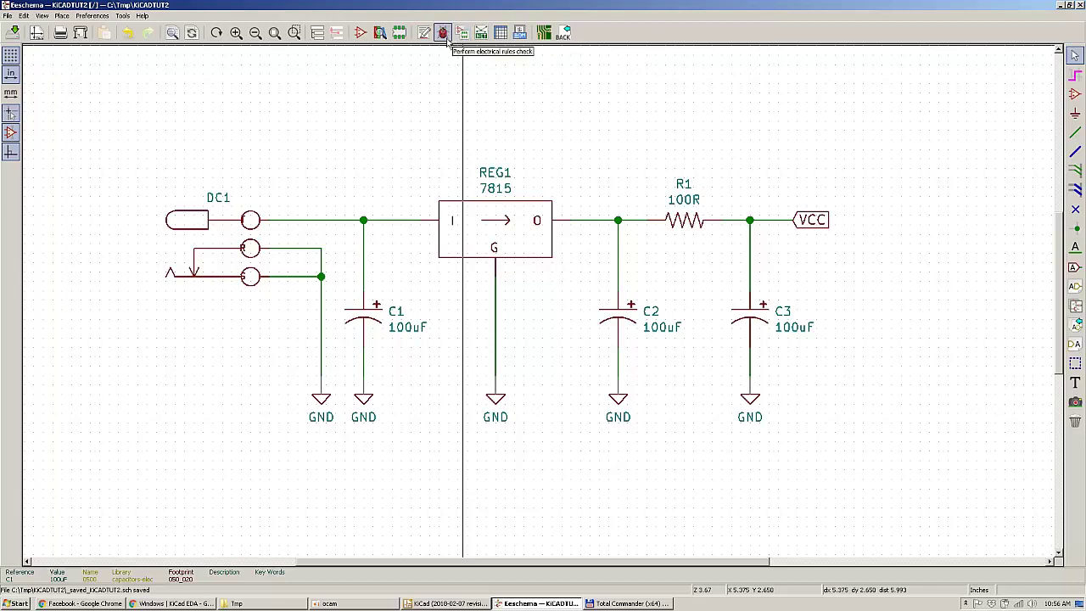
{"action": "left_click", "coordinate": [461, 33]}
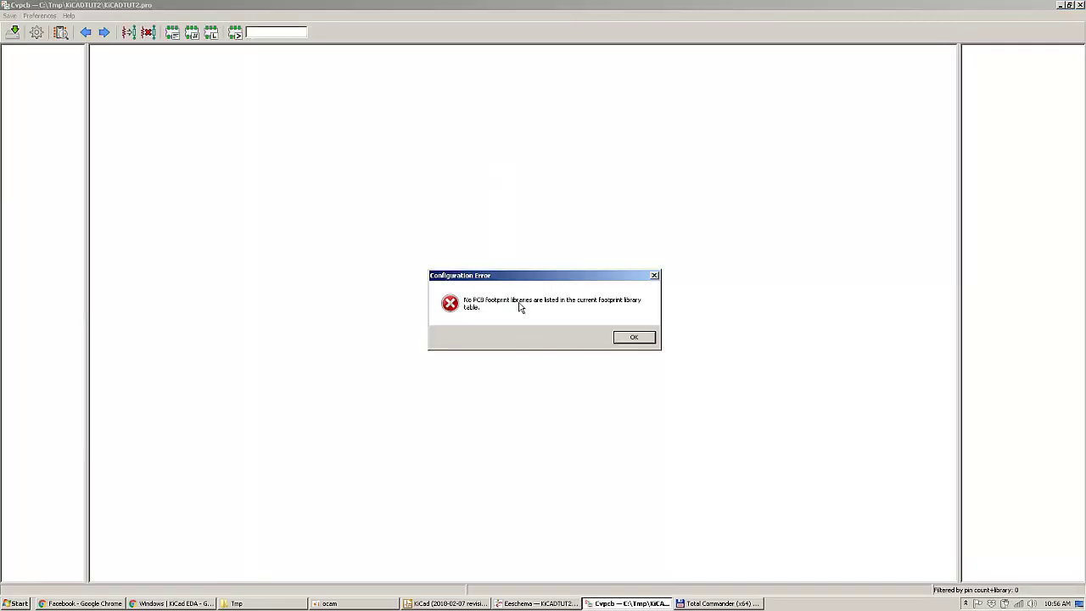
{"action": "left_click", "coordinate": [635, 338]}
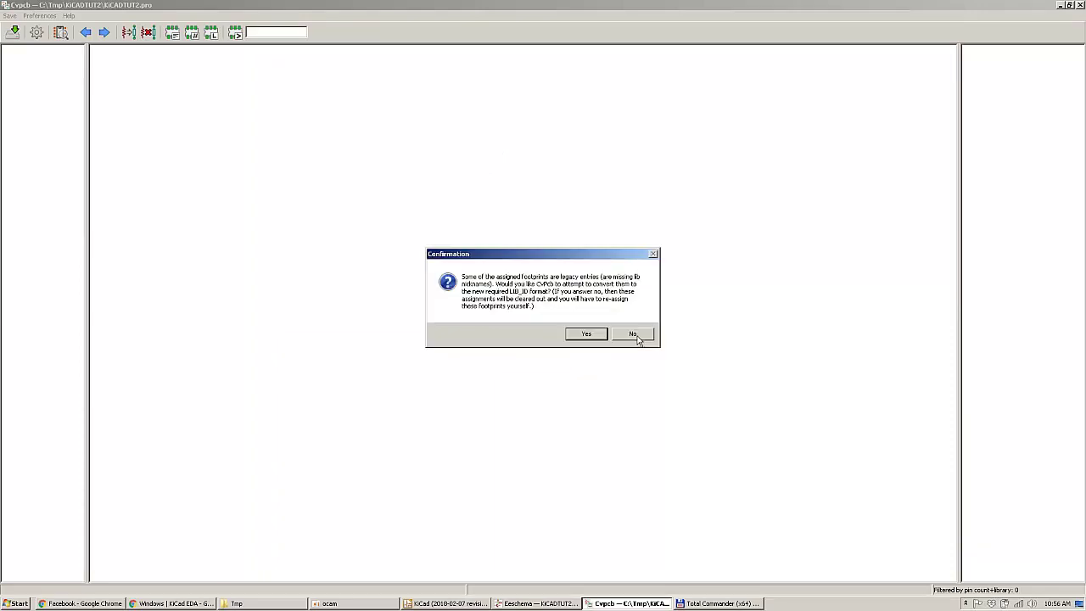
{"action": "left_click", "coordinate": [592, 338]}
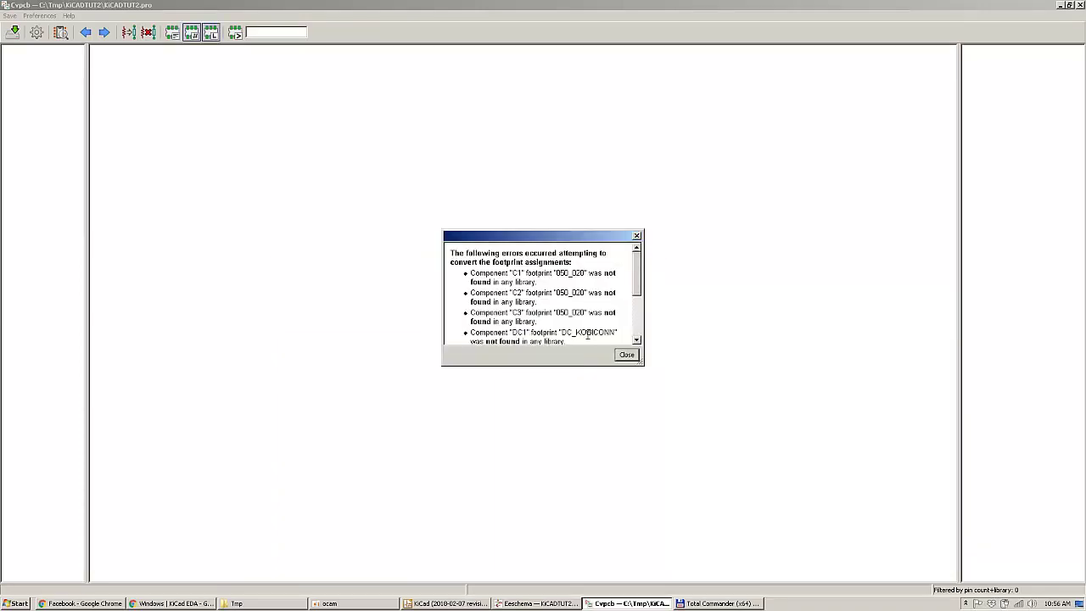
{"action": "left_click", "coordinate": [626, 355]}
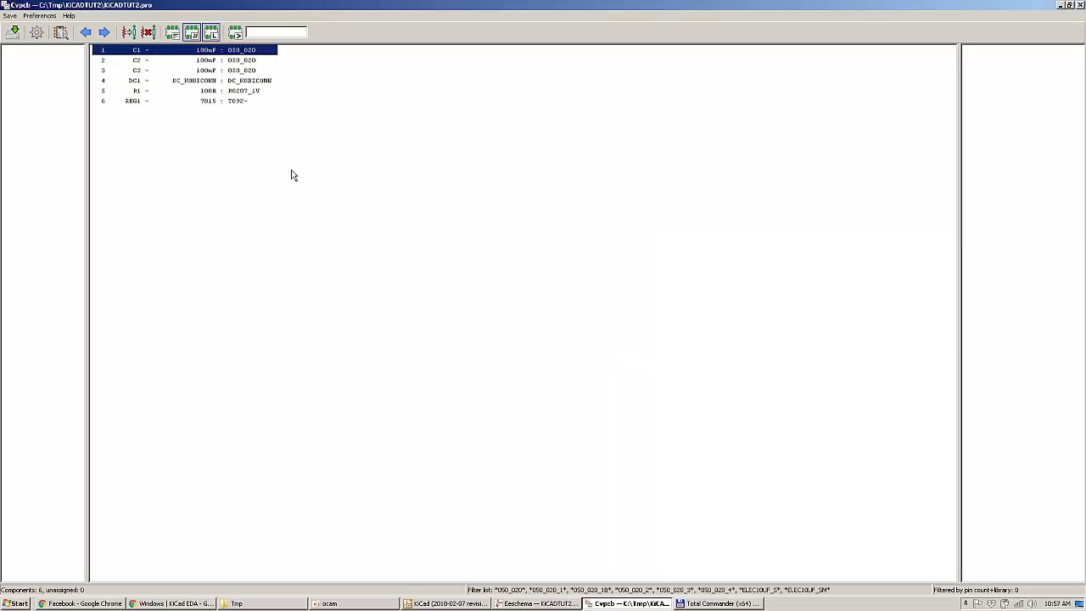
Step: Open the footprint library manager and start the add-libraries wizard with files on the computer as the source
{"action": "left_click", "coordinate": [51, 17]}
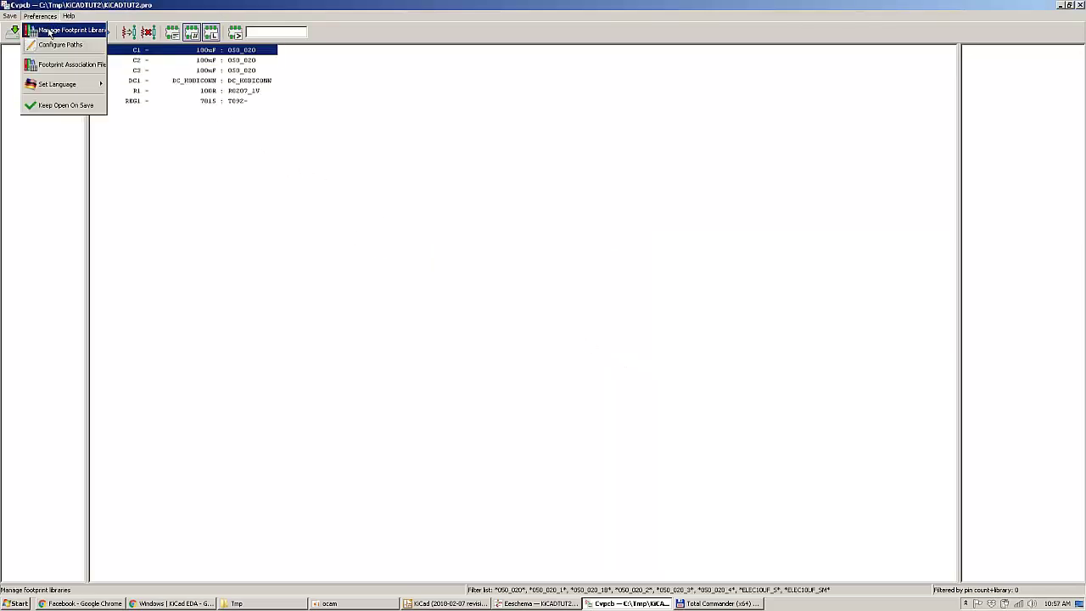
{"action": "left_click", "coordinate": [53, 32]}
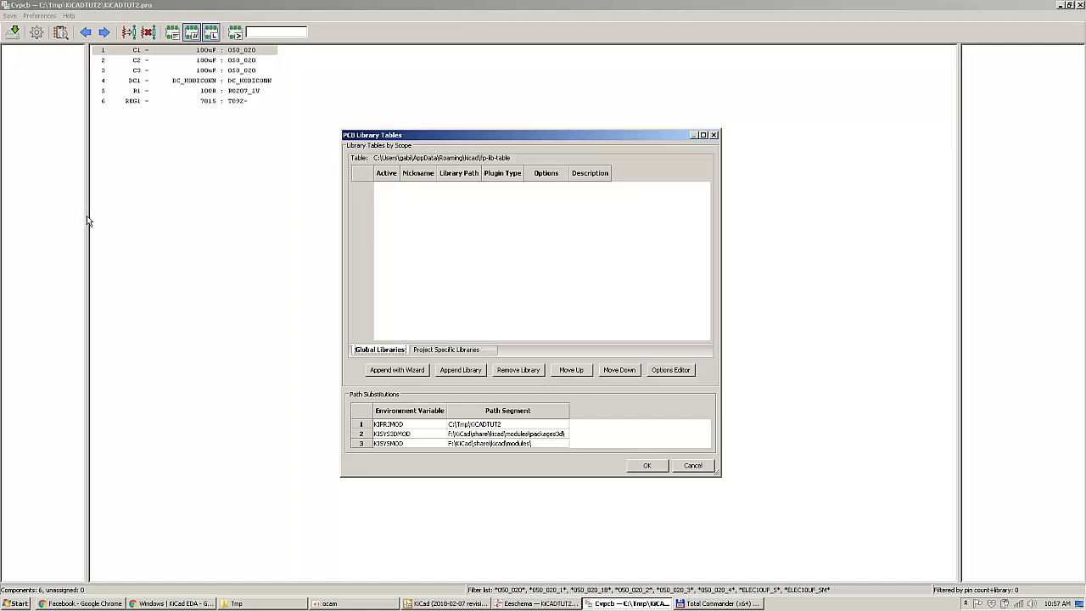
{"action": "left_click", "coordinate": [409, 373]}
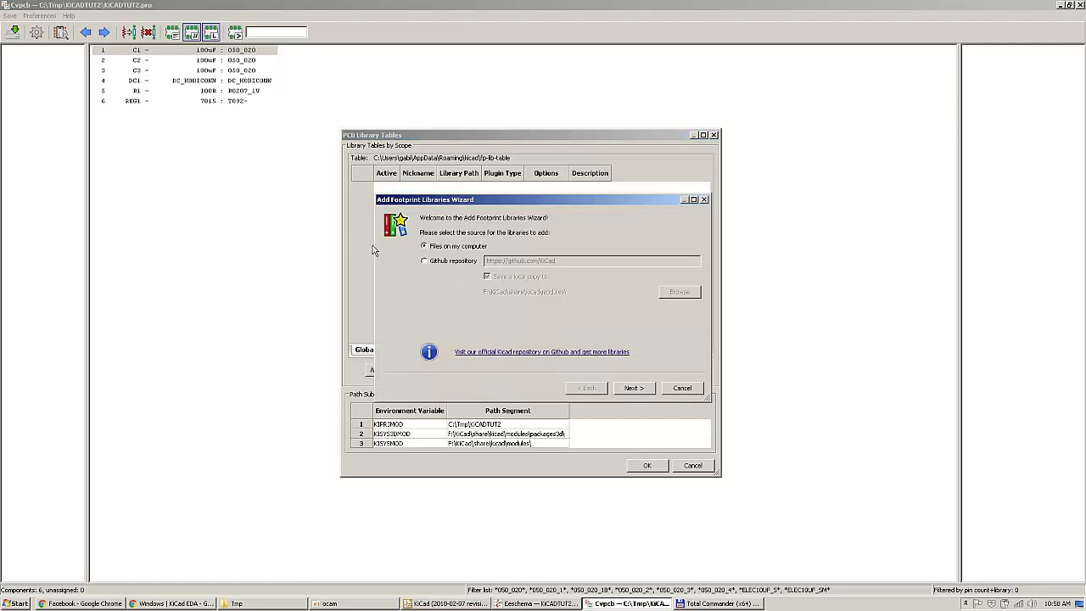
{"action": "left_click", "coordinate": [681, 388]}
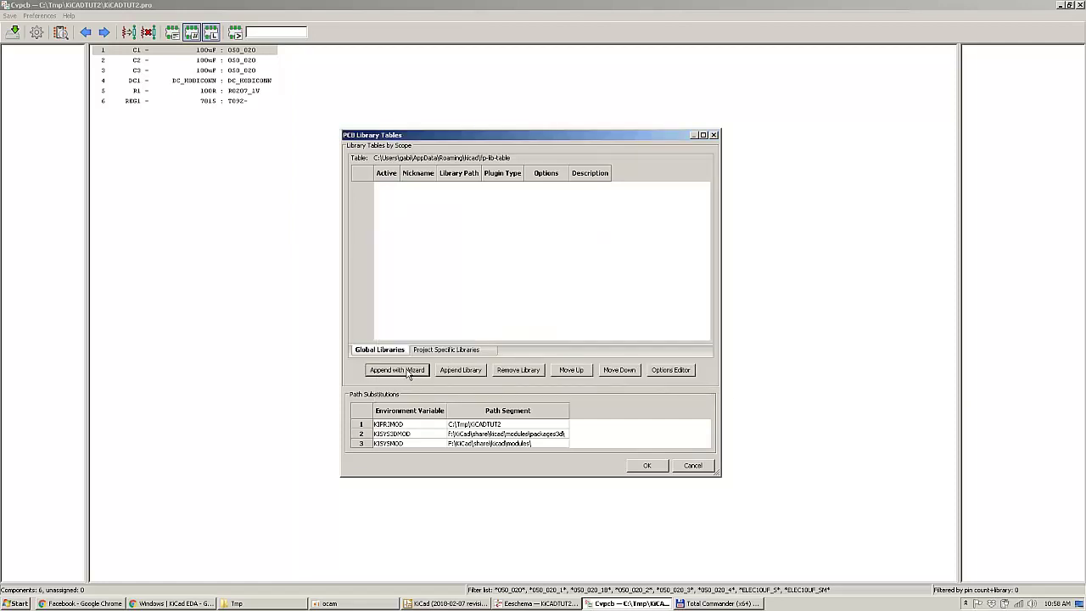
{"action": "left_click", "coordinate": [401, 375]}
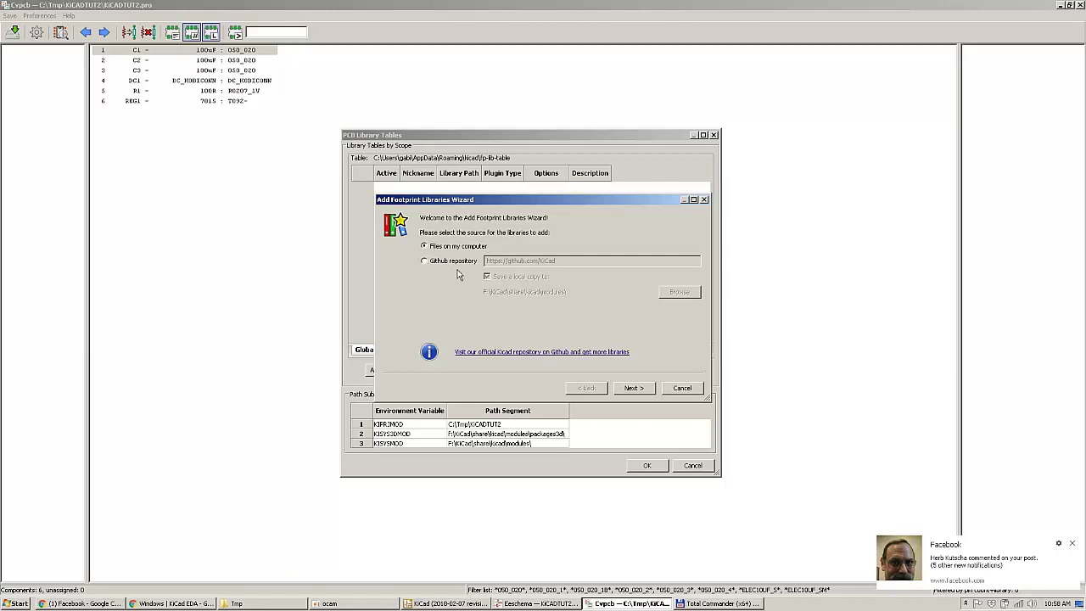
{"action": "left_click", "coordinate": [1071, 543]}
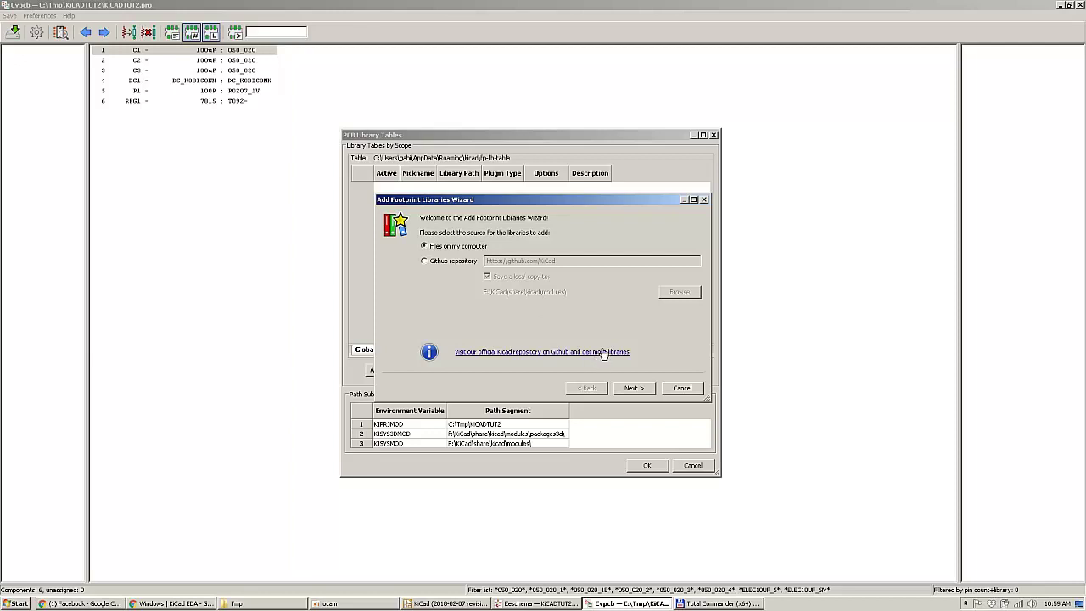
{"action": "left_click", "coordinate": [635, 387]}
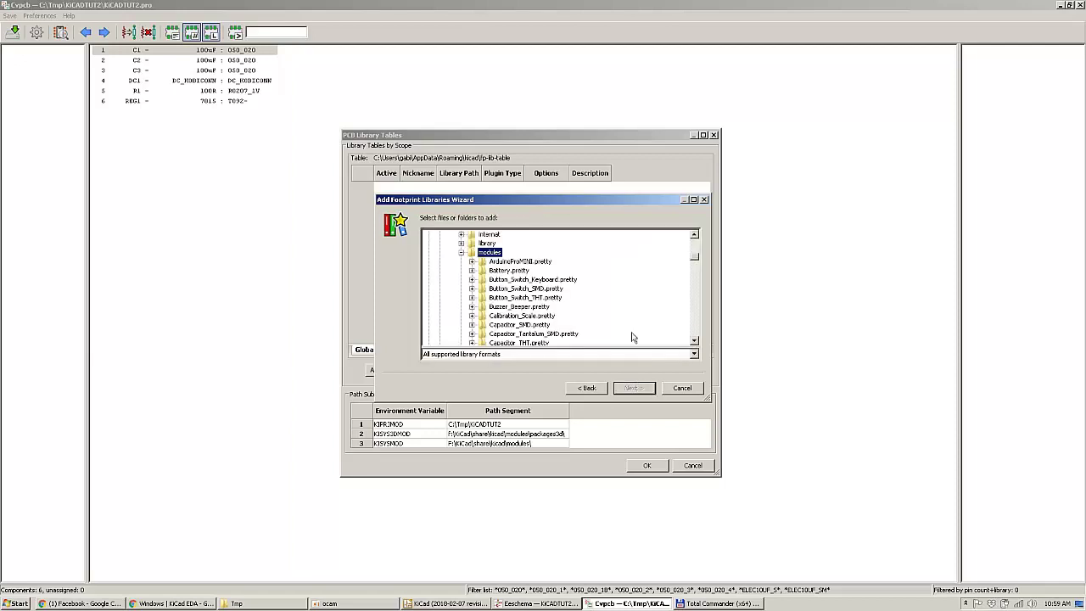
Step: Browse to the Footprint folder inside C:\TEMP\Kicad_Libs and expand it
{"action": "scroll", "coordinate": [489, 286], "scroll_direction": "up", "scroll_amount": 3}
{"action": "scroll", "coordinate": [489, 286], "scroll_direction": "up", "scroll_amount": 10}
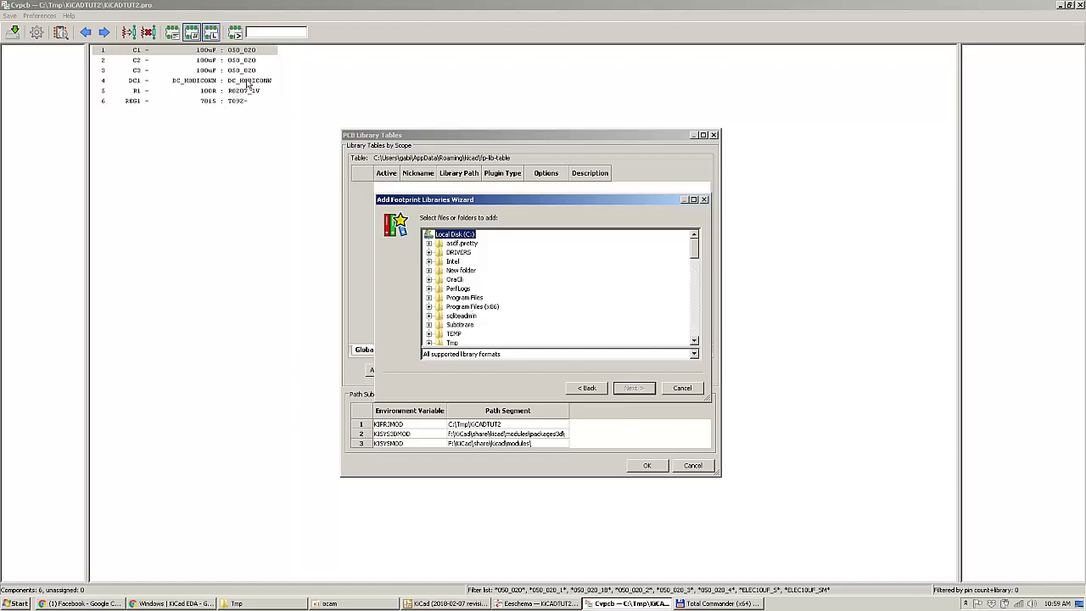
{"action": "scroll", "coordinate": [496, 287], "scroll_direction": "down", "scroll_amount": 1}
{"action": "double_click", "coordinate": [456, 306]}
{"action": "left_click", "coordinate": [479, 317]}
{"action": "double_click", "coordinate": [480, 316]}
{"action": "left_click", "coordinate": [488, 325]}
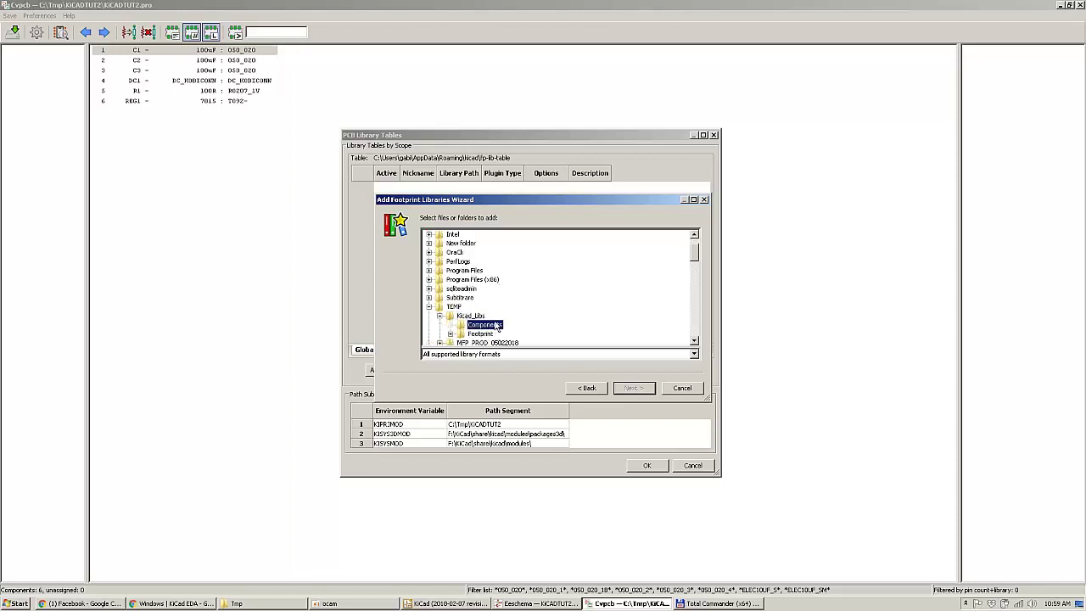
{"action": "scroll", "coordinate": [509, 331], "scroll_direction": "down", "scroll_amount": 2}
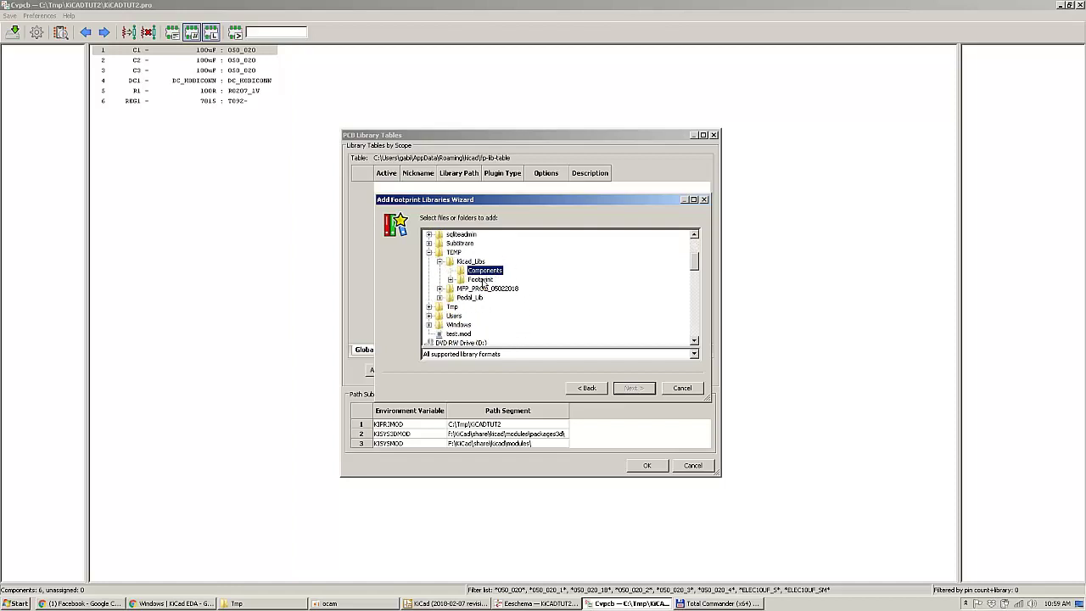
{"action": "double_click", "coordinate": [485, 284]}
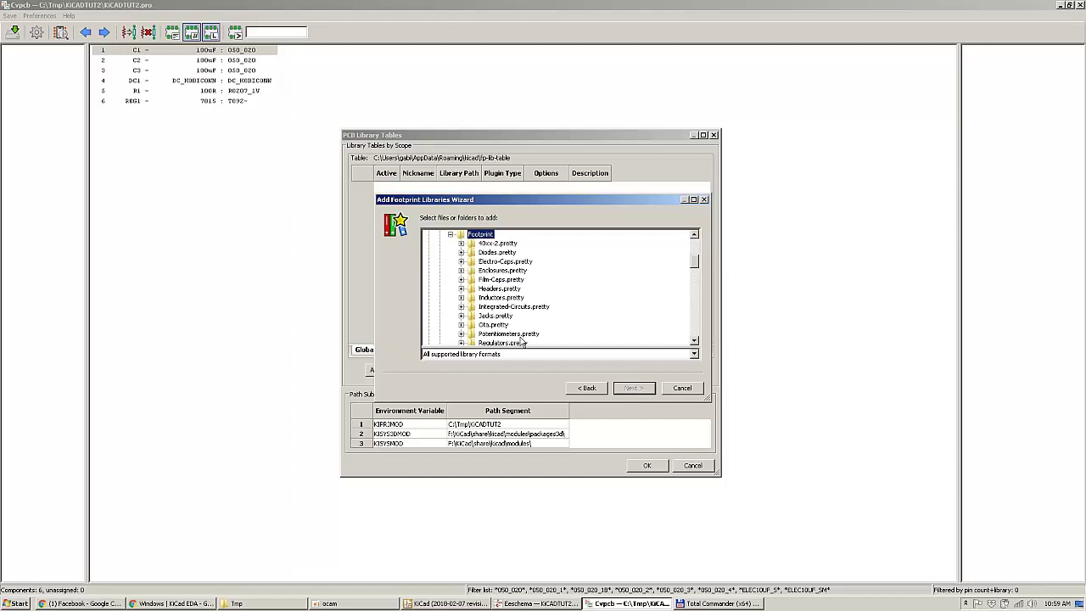
Step: Examine the library folders under Footprint and the footprint files inside Film-Caps.pretty
{"action": "scroll", "coordinate": [530, 273], "scroll_direction": "up", "scroll_amount": 1}
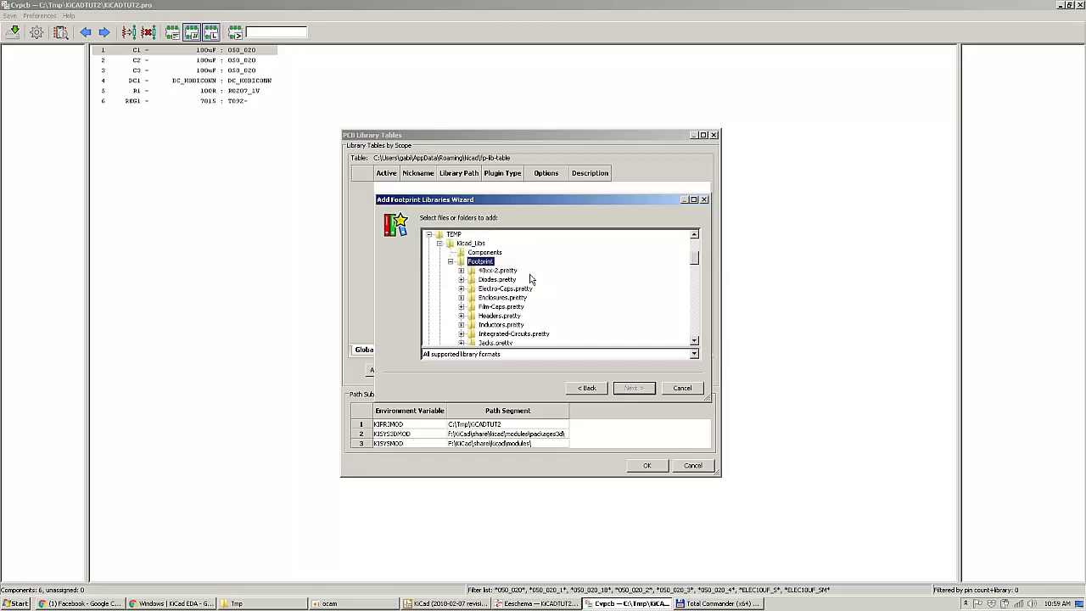
{"action": "scroll", "coordinate": [530, 278], "scroll_direction": "down", "scroll_amount": 2}
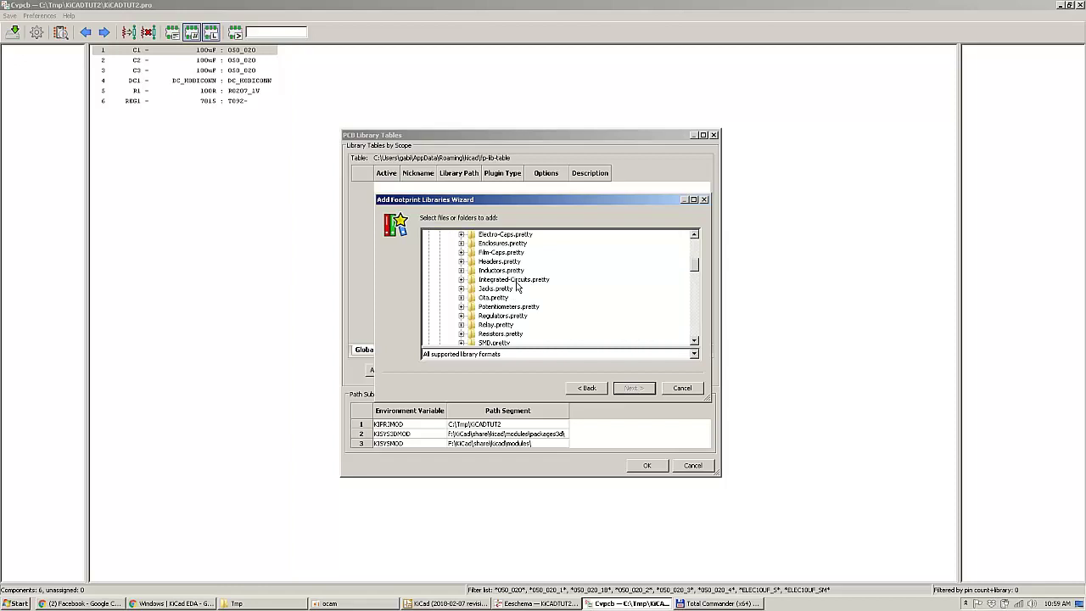
{"action": "left_click", "coordinate": [461, 253]}
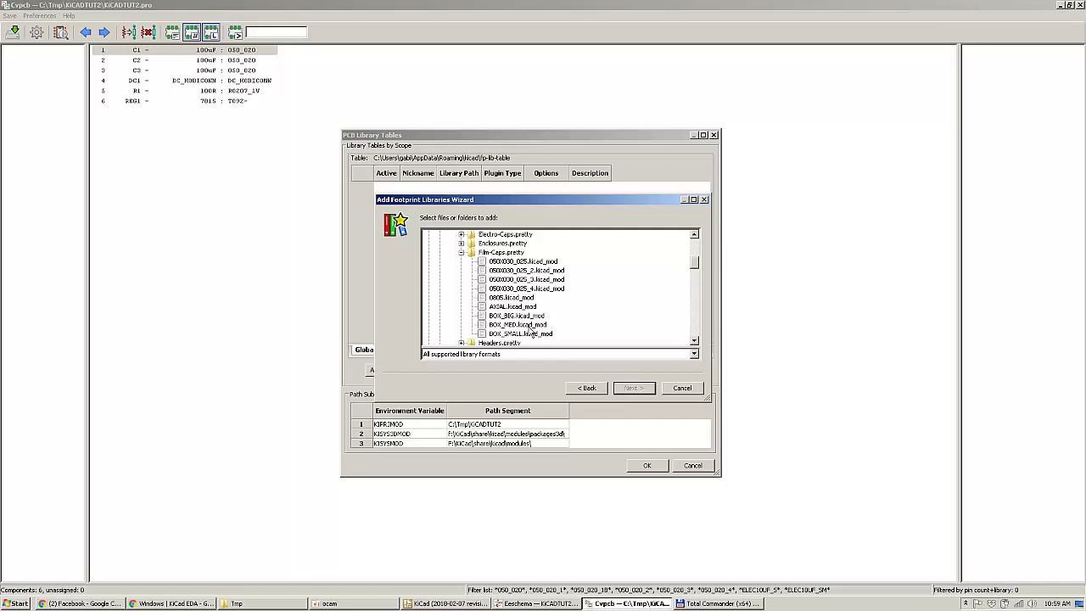
{"action": "left_click", "coordinate": [460, 251]}
{"action": "scroll", "coordinate": [534, 282], "scroll_direction": "up", "scroll_amount": 1}
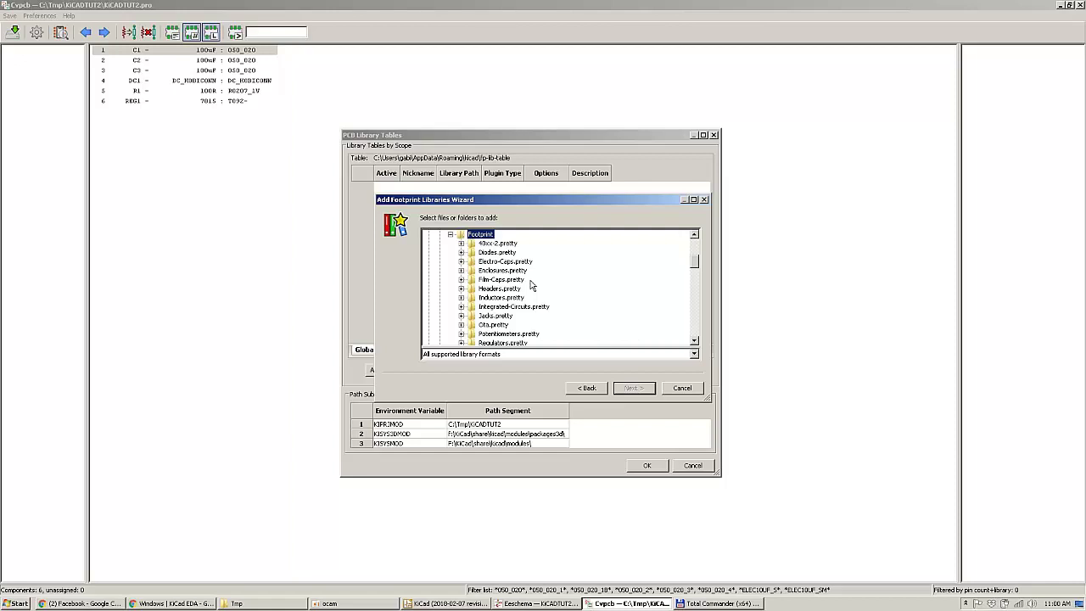
Step: Select all footprint libraries in the Footprint folder from 40xx-2.pretty through Vactrols.pretty and proceed to the review
{"action": "left_click", "coordinate": [509, 244]}
{"action": "scroll", "coordinate": [556, 286], "scroll_direction": "down", "scroll_amount": 2}
{"action": "scroll", "coordinate": [555, 285], "scroll_direction": "up", "scroll_amount": 2}
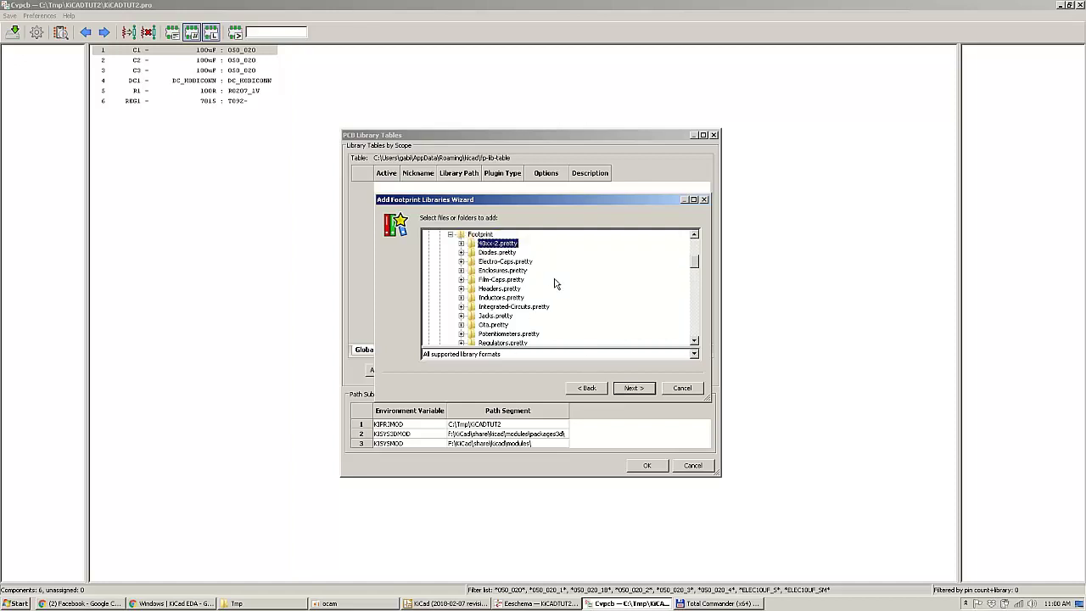
{"action": "scroll", "coordinate": [555, 284], "scroll_direction": "down", "scroll_amount": 5}
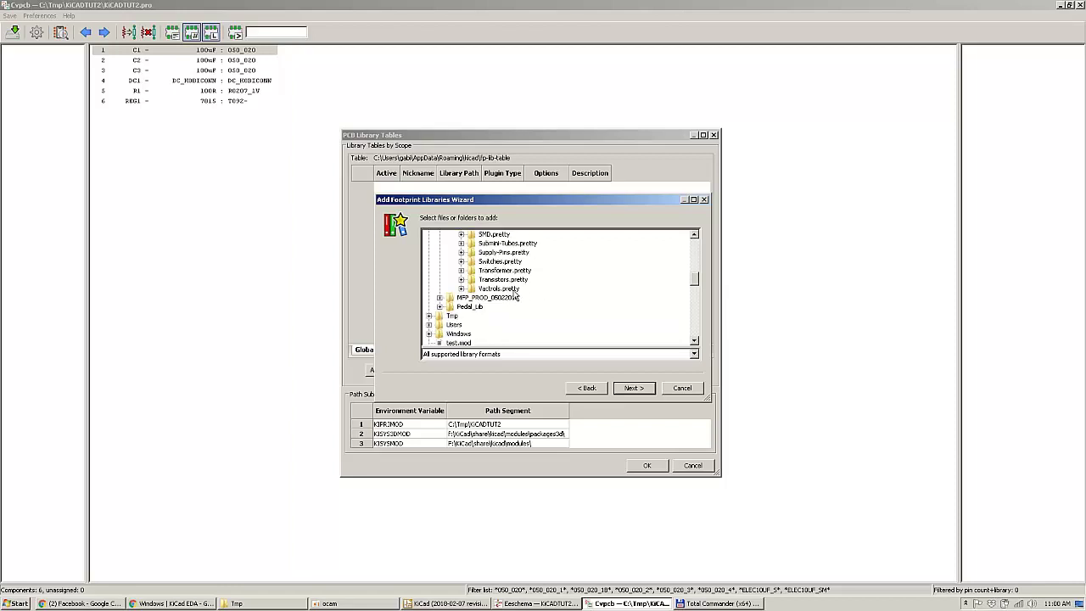
{"action": "left_click", "coordinate": [514, 289], "text": "shift"}
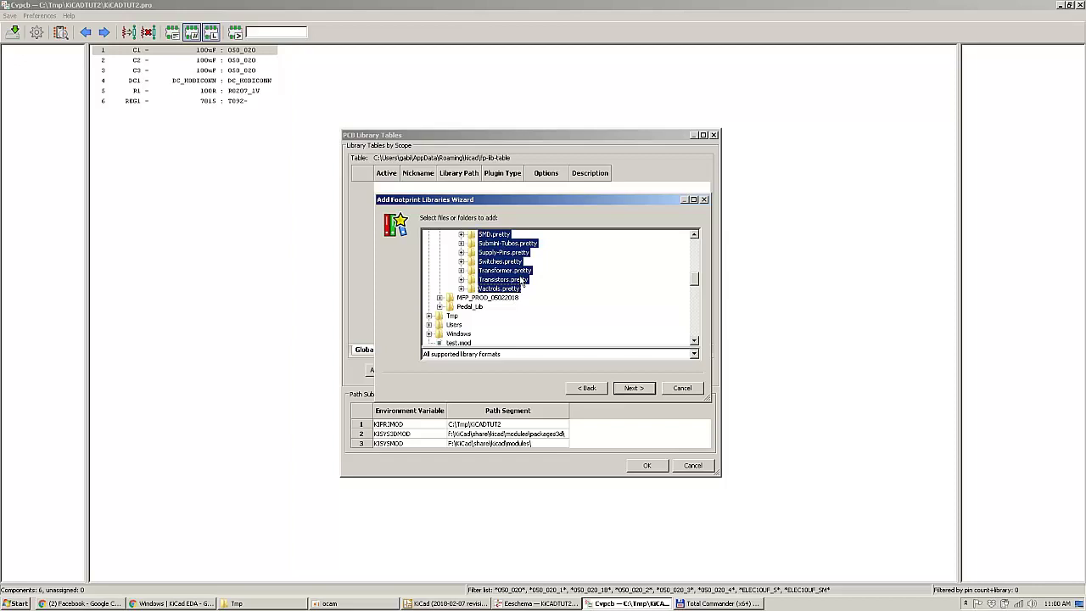
{"action": "left_click", "coordinate": [626, 390]}
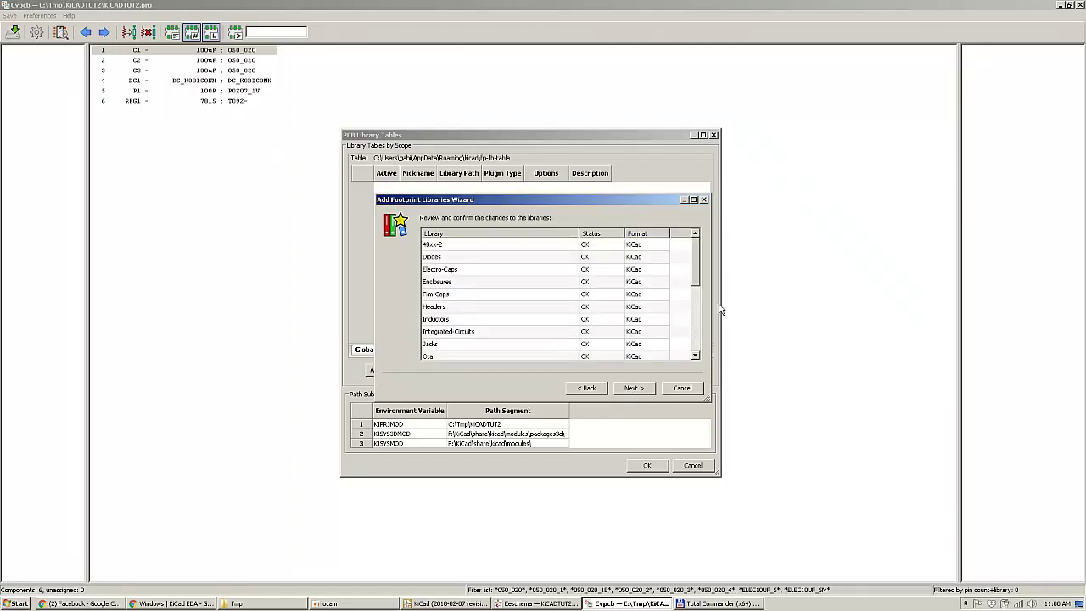
Step: Review the listed libraries, add them to the global library configuration, and accept the library table
{"action": "mouse_move", "coordinate": [691, 268]}
{"action": "left_mouse_down"}
{"action": "mouse_move", "coordinate": [693, 346]}
{"action": "mouse_move", "coordinate": [693, 255]}
{"action": "left_mouse_up"}
{"action": "left_click", "coordinate": [635, 388]}
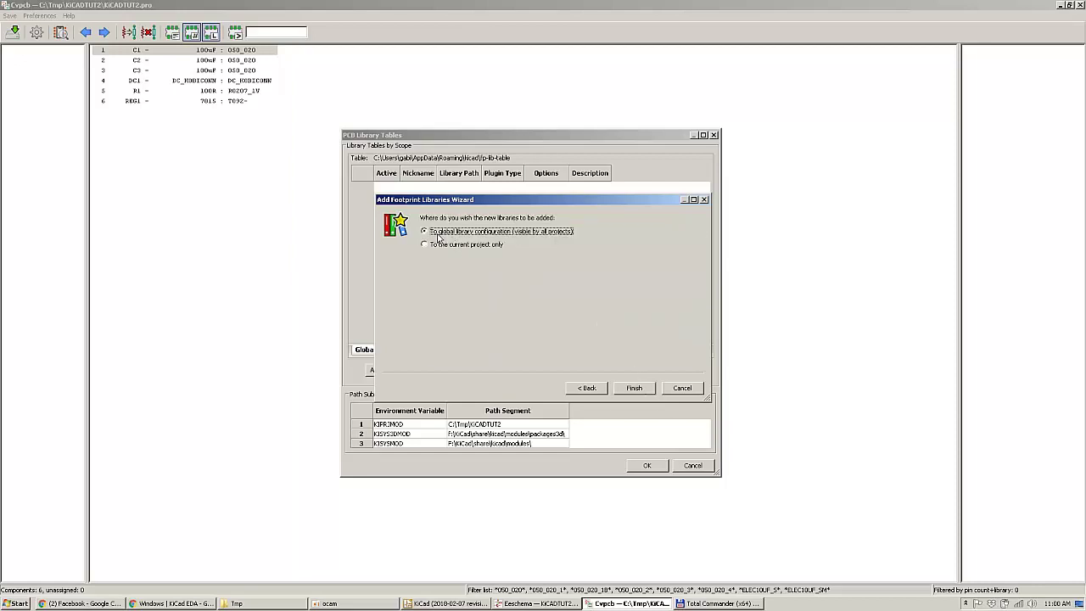
{"action": "left_click_drag", "start_coordinate": [454, 204], "coordinate": [542, 101]}
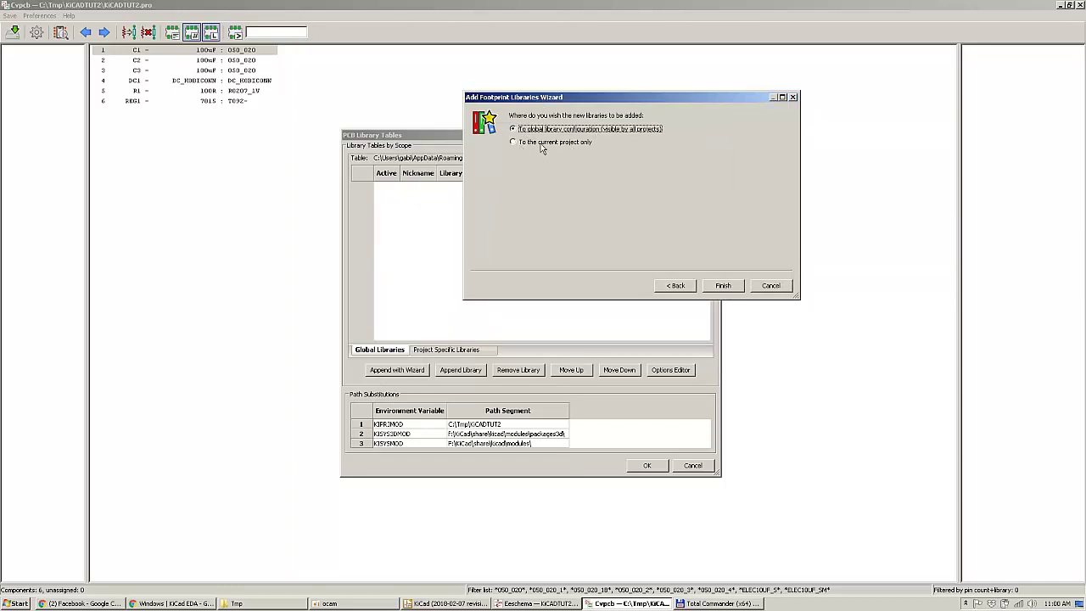
{"action": "left_click", "coordinate": [728, 286]}
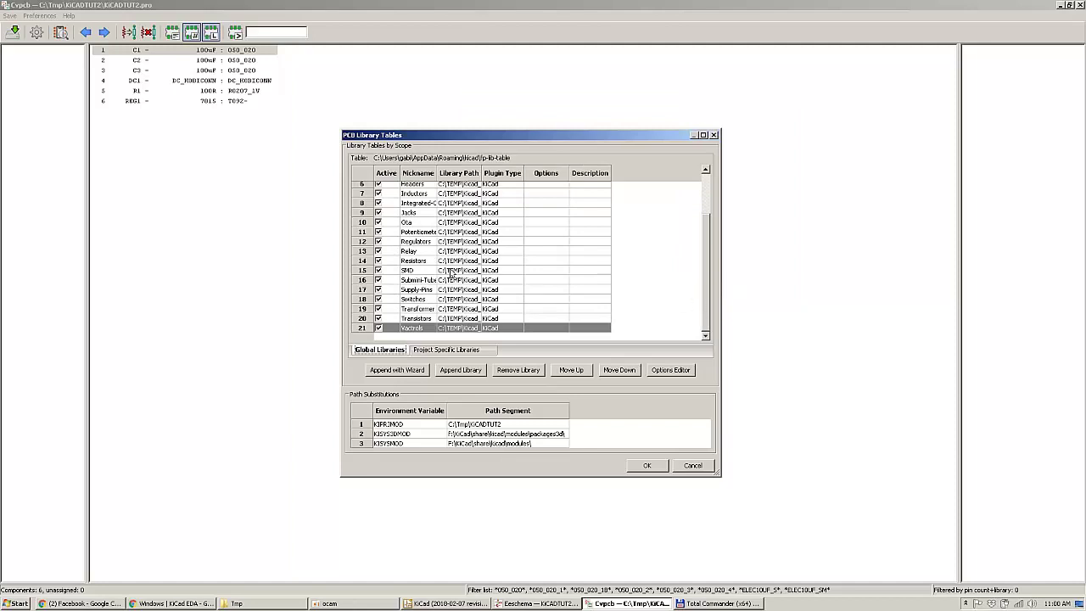
{"action": "left_click", "coordinate": [646, 464]}
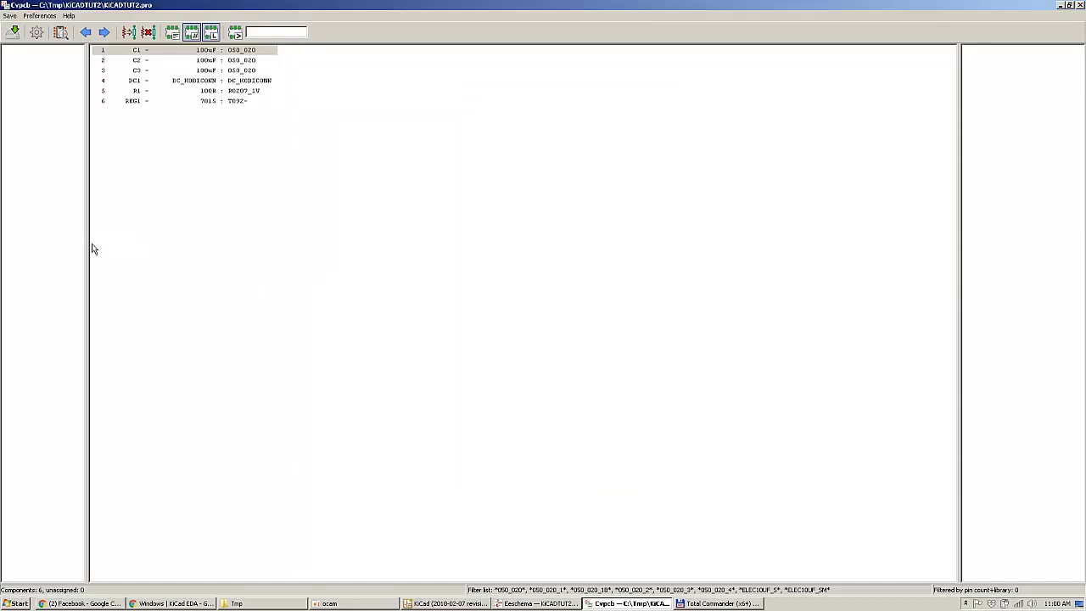
Step: Widen the footprint library pane, save the footprint associations, and close the association tool
{"action": "left_click_drag", "start_coordinate": [88, 245], "coordinate": [234, 244]}
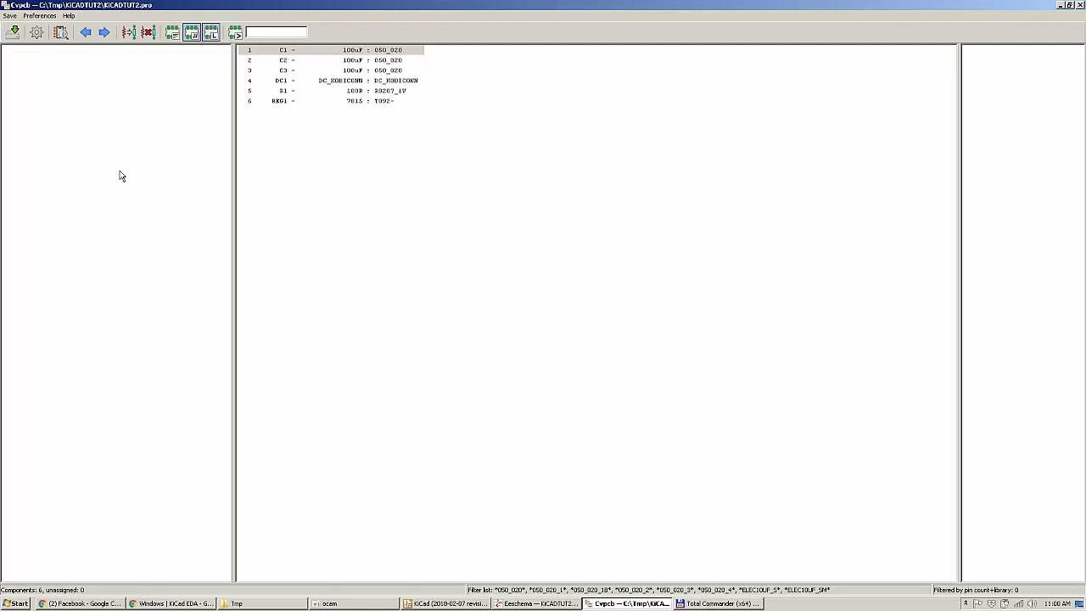
{"action": "left_click", "coordinate": [13, 33]}
{"action": "left_click", "coordinate": [1080, 5]}
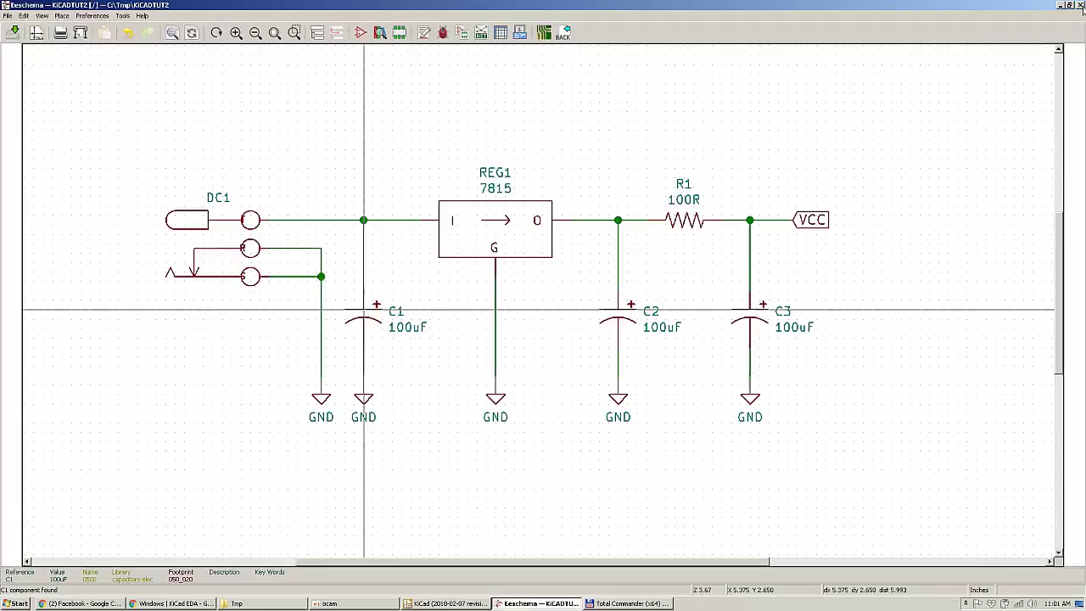
Step: Reopen the footprint association tool from the schematic and accept the legacy footprint conversion again
{"action": "left_click", "coordinate": [462, 32]}
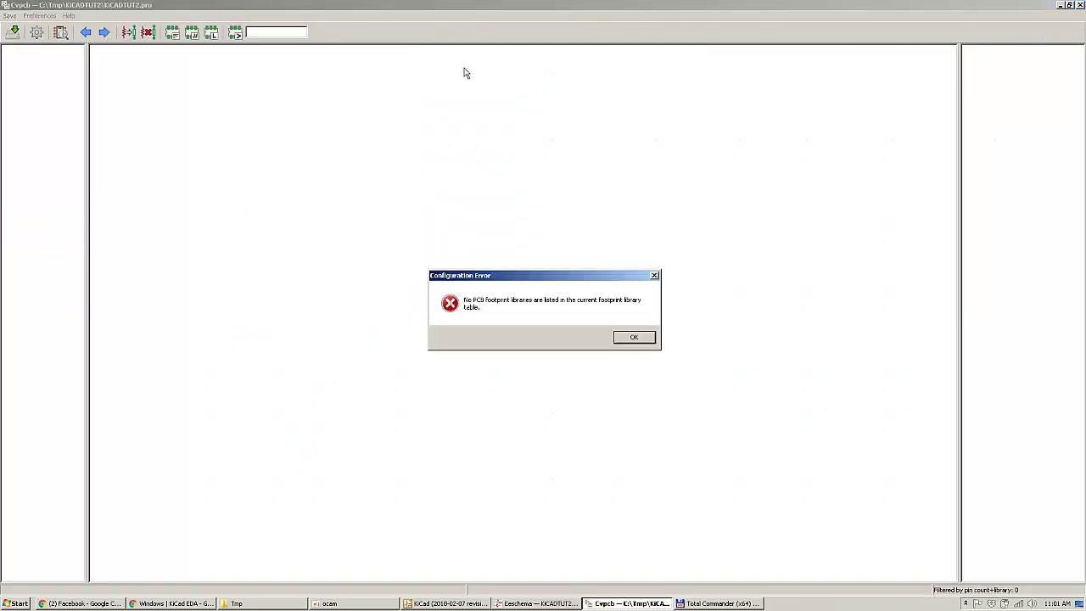
{"action": "left_click", "coordinate": [641, 340]}
{"action": "left_click", "coordinate": [585, 335]}
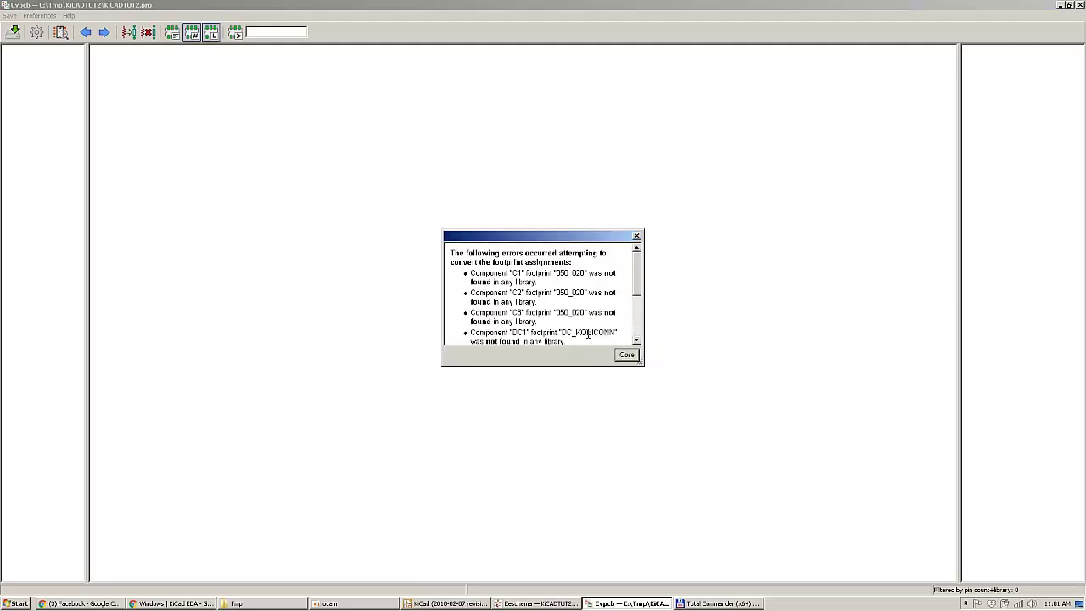
{"action": "left_click", "coordinate": [621, 354]}
Step: Check the nicknames and full paths in the enlarged global footprint library table, close it, and switch back to Eeschema
{"action": "left_click", "coordinate": [39, 16]}
{"action": "left_click", "coordinate": [59, 30]}
{"action": "left_click_drag", "start_coordinate": [552, 139], "coordinate": [365, 50]}
{"action": "left_click_drag", "start_coordinate": [531, 388], "coordinate": [760, 490]}
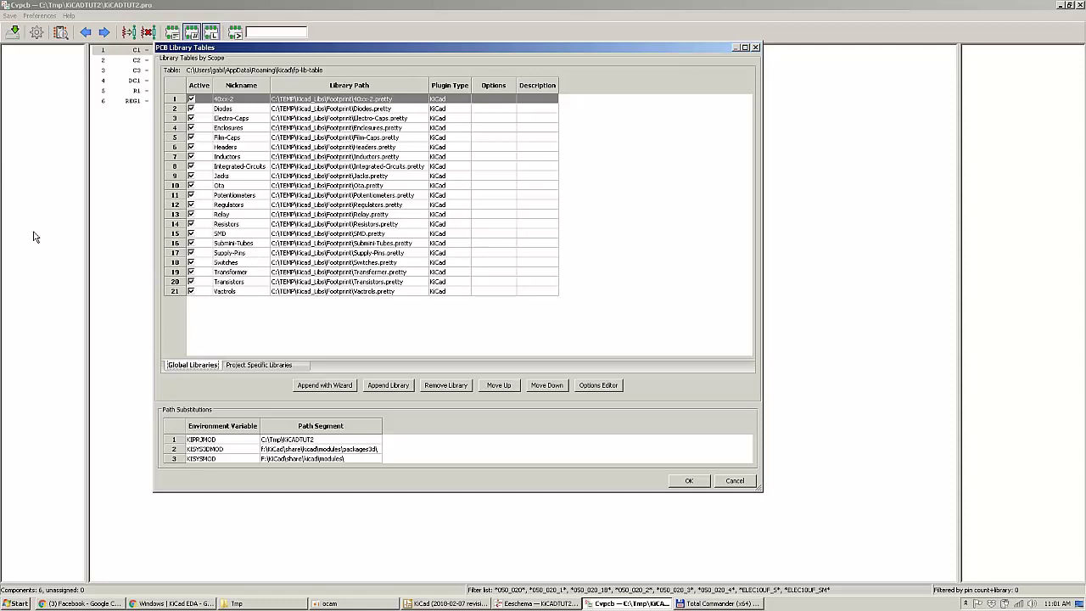
{"action": "key", "text": "Escape"}
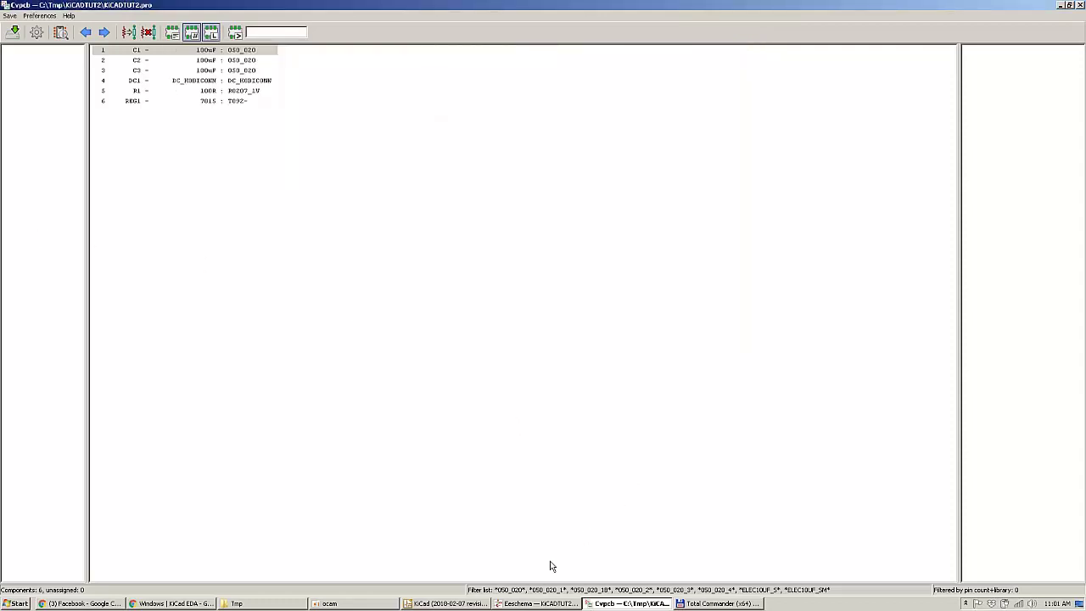
{"action": "left_click", "coordinate": [541, 604]}
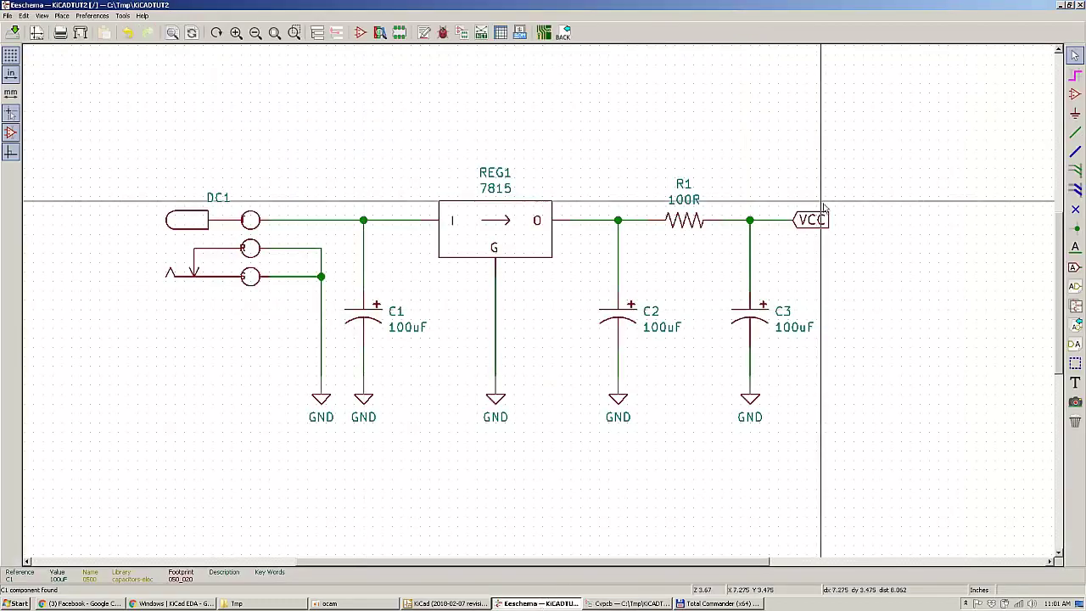
Step: Save the schematic changes on exit and close all open KiCad windows
{"action": "left_click", "coordinate": [1080, 6]}
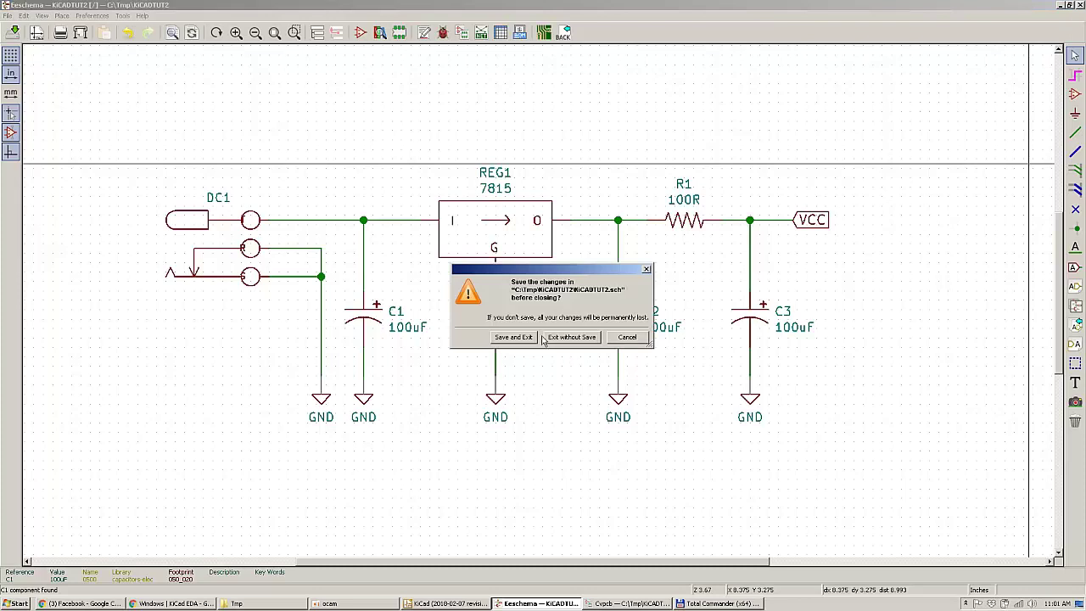
{"action": "left_click", "coordinate": [511, 337]}
{"action": "left_click", "coordinate": [1081, 6]}
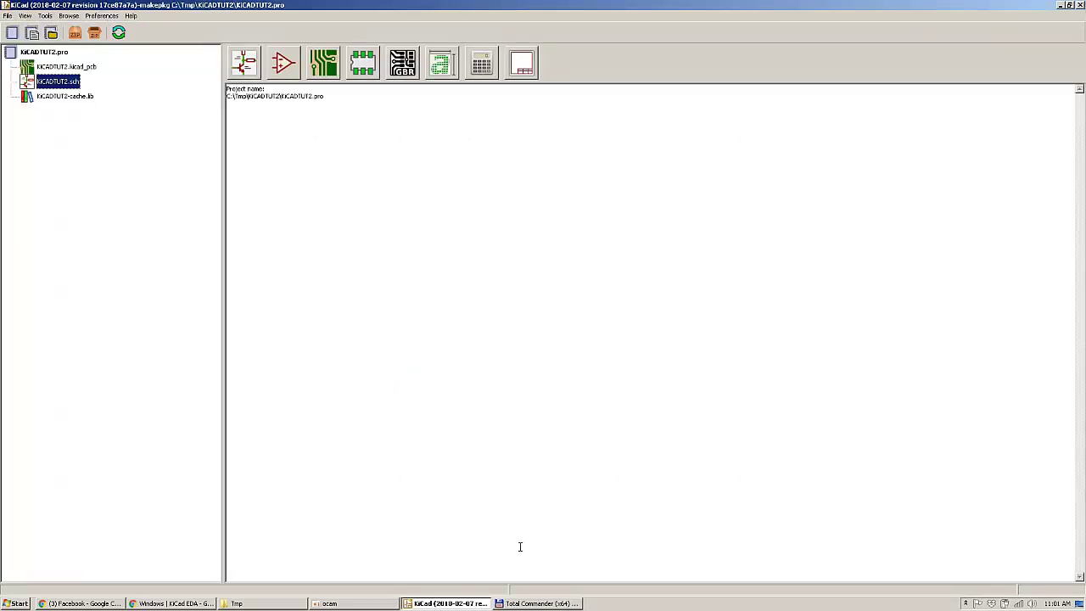
{"action": "left_click", "coordinate": [1080, 6]}
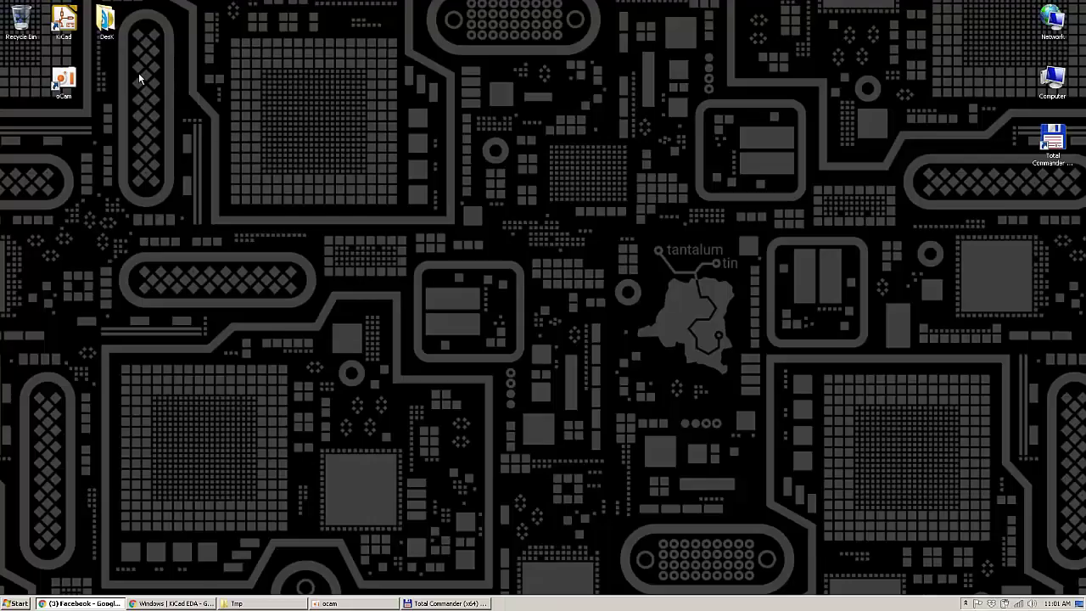
Step: Relaunch KiCad and open the KiCADTUT2.sch schematic
{"action": "double_click", "coordinate": [64, 25]}
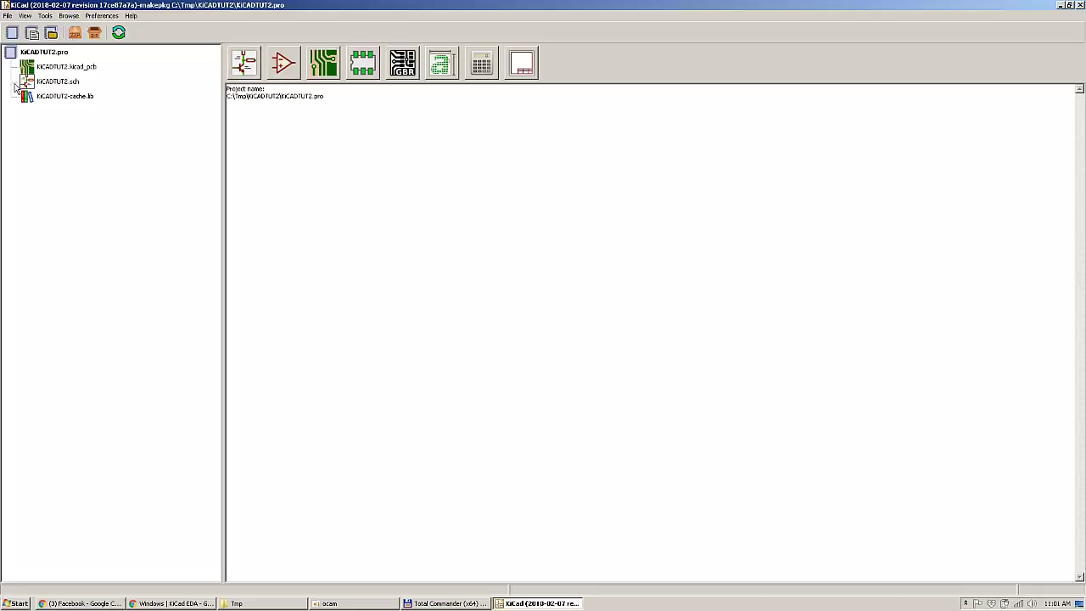
{"action": "double_click", "coordinate": [57, 81]}
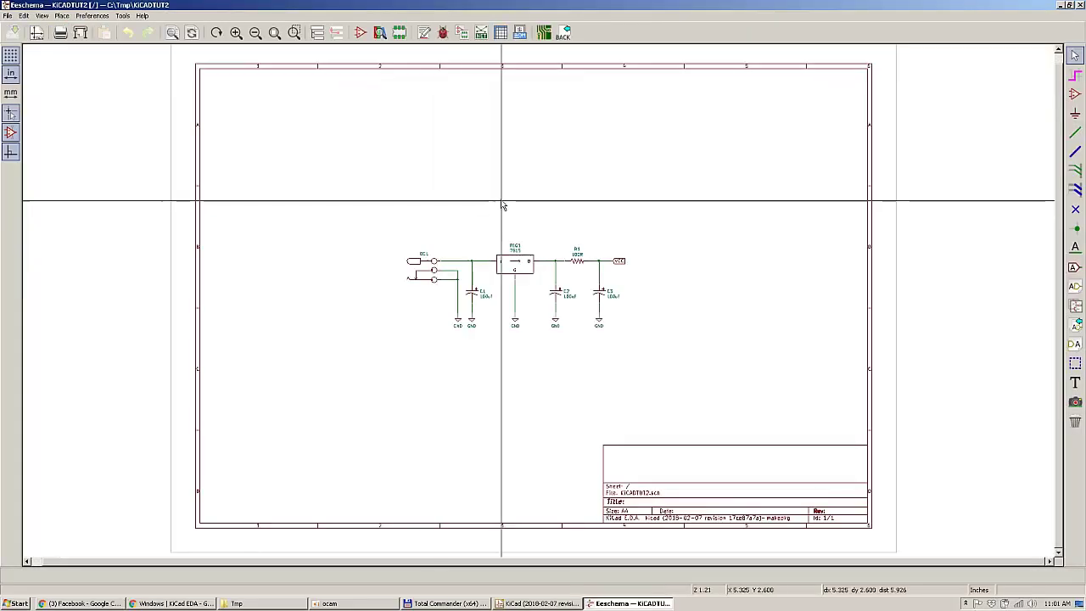
{"action": "scroll", "coordinate": [533, 340], "scroll_direction": "up", "scroll_amount": 1}
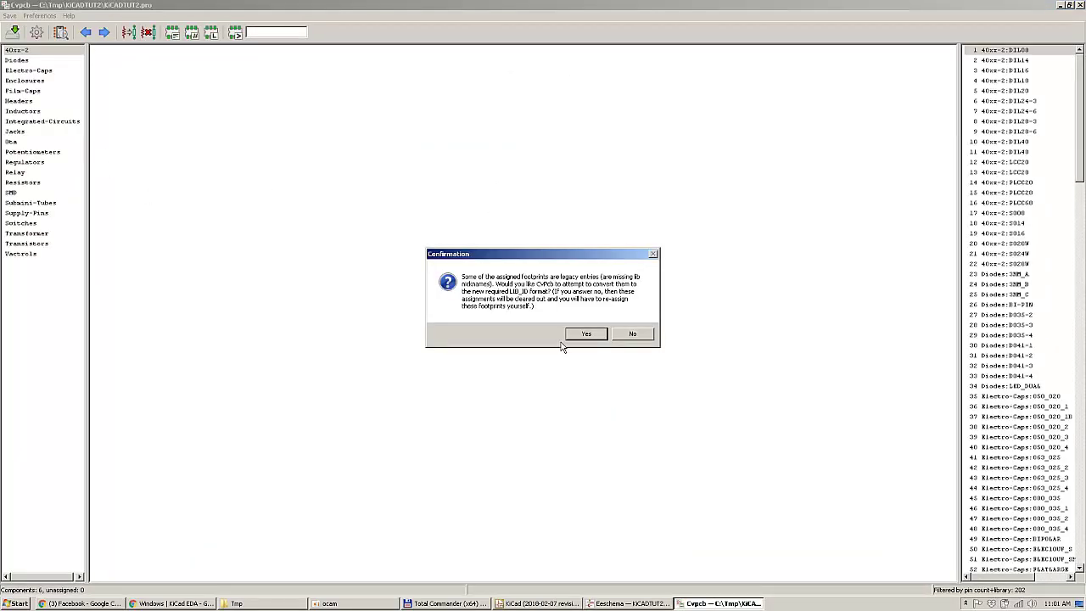
Step: Open footprint association, accepting the legacy footprint conversion, and widen the library and footprint panes
{"action": "left_click", "coordinate": [584, 336]}
{"action": "left_click", "coordinate": [626, 355]}
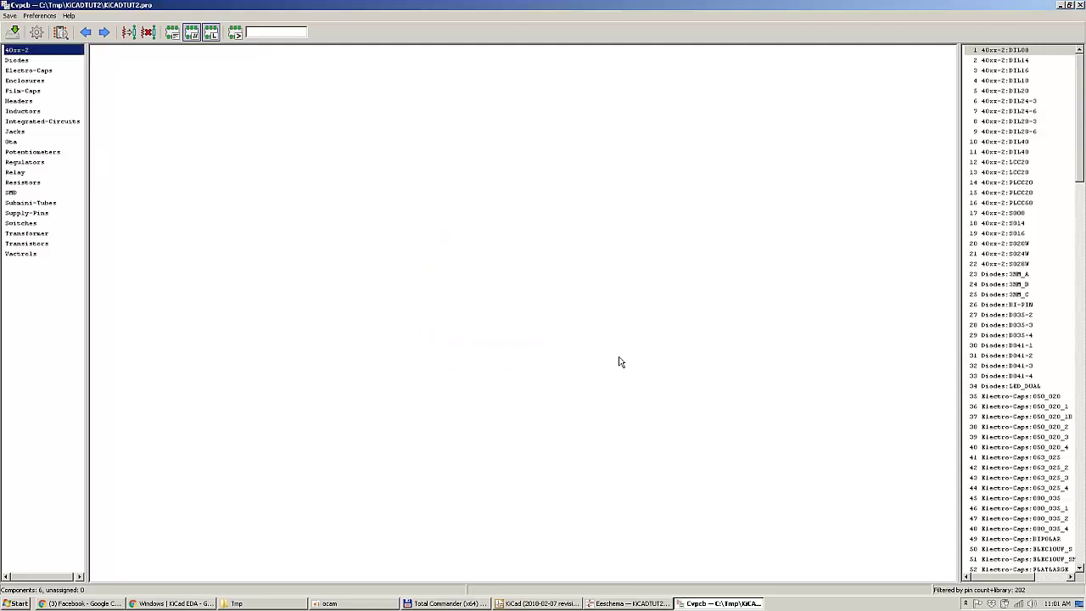
{"action": "left_click_drag", "start_coordinate": [86, 256], "coordinate": [252, 267]}
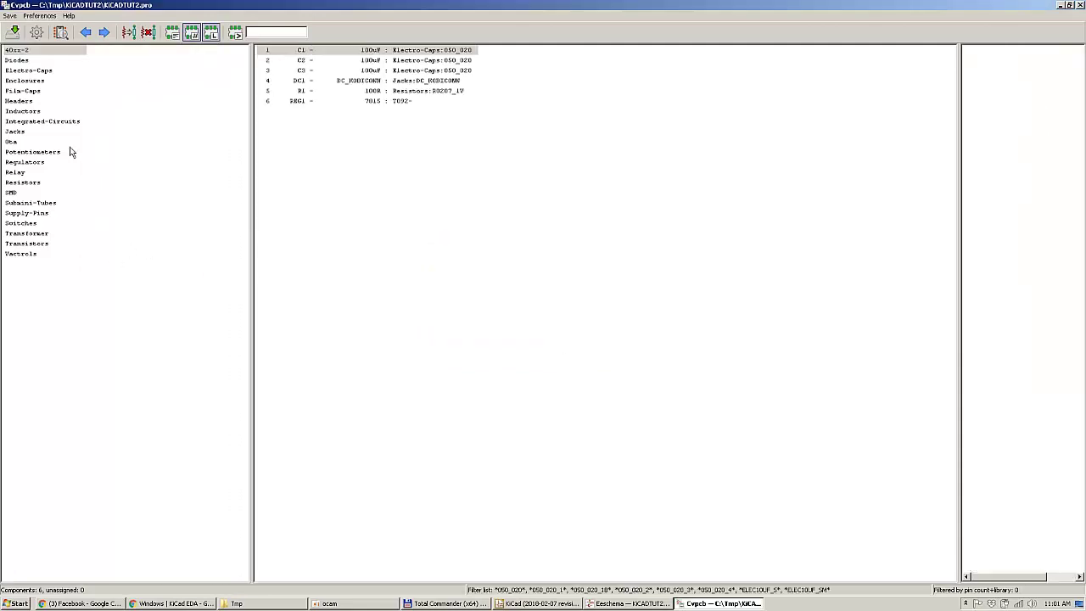
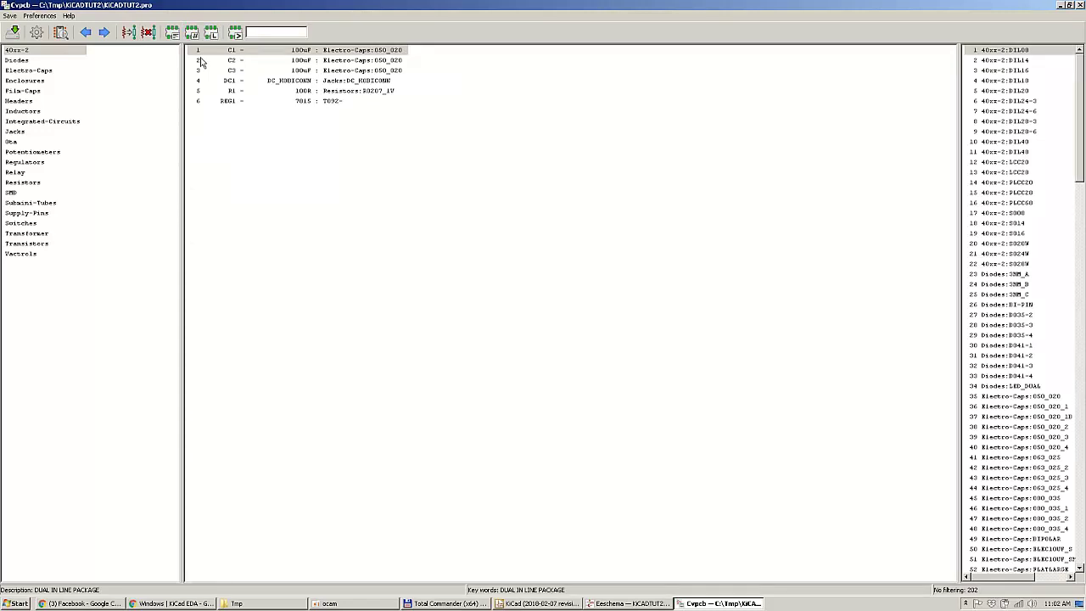
{"action": "left_click_drag", "start_coordinate": [958, 230], "coordinate": [521, 239]}
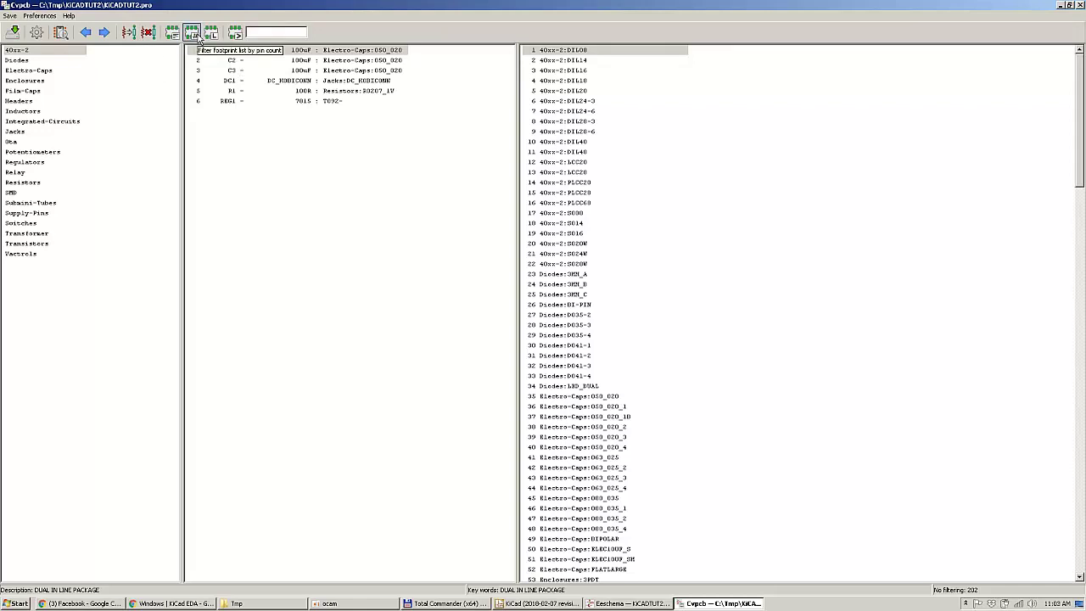
Step: Try filtering the footprint list by pin count, turn that filter off, and filter by library instead
{"action": "left_click", "coordinate": [195, 34]}
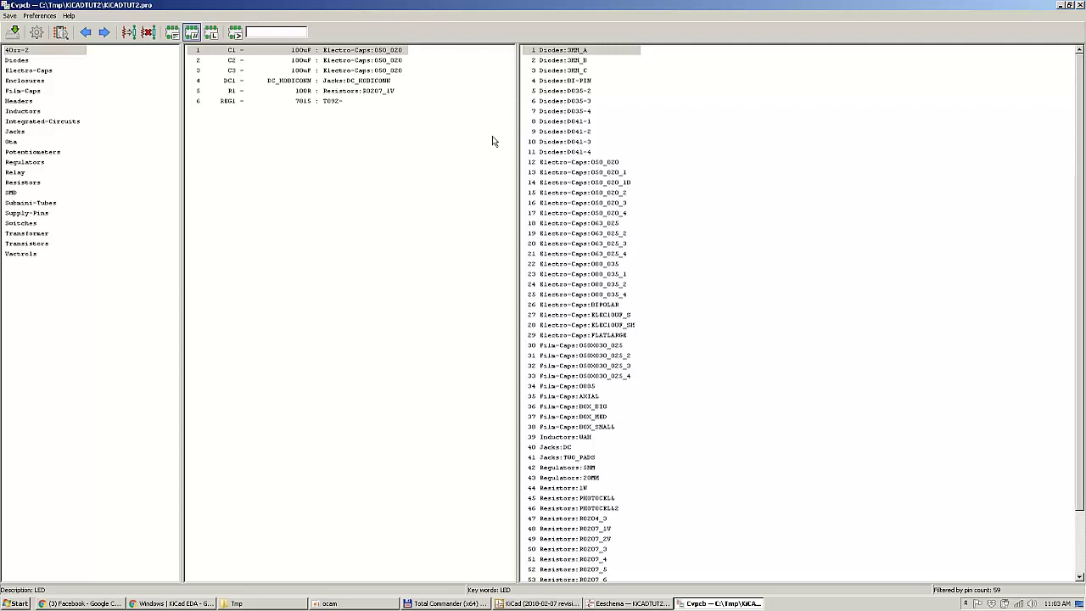
{"action": "left_click", "coordinate": [191, 32]}
{"action": "left_click", "coordinate": [211, 32]}
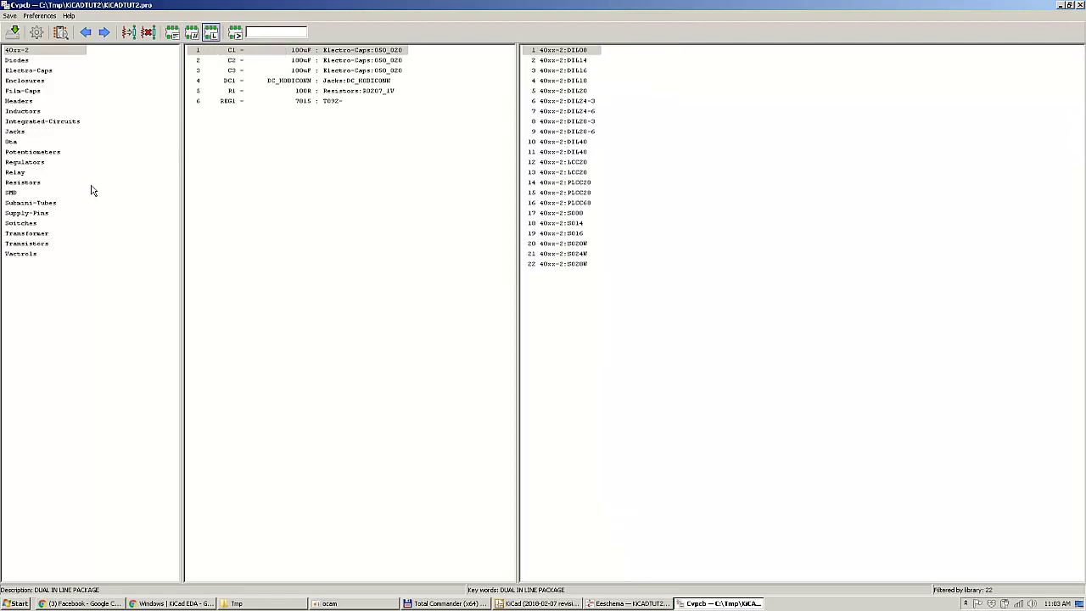
Step: Browse the footprints of individual libraries, including Diodes, Film-Caps, Potentiometers, Regulators, and Resistors
{"action": "left_click", "coordinate": [21, 60]}
{"action": "left_click", "coordinate": [21, 71]}
{"action": "left_click", "coordinate": [22, 91]}
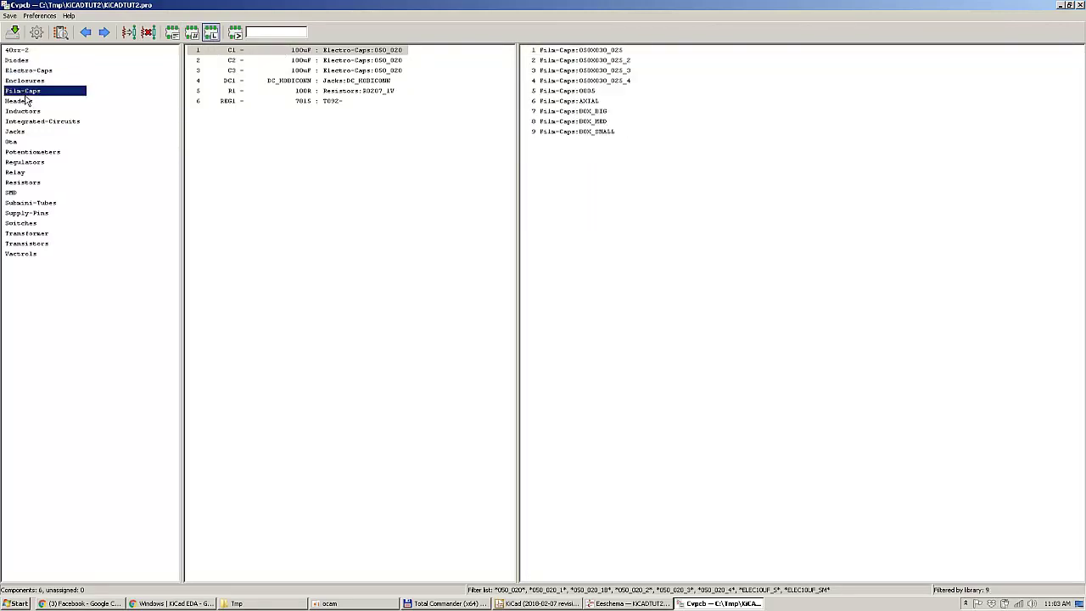
{"action": "left_click", "coordinate": [34, 121]}
{"action": "left_click", "coordinate": [26, 142]}
{"action": "left_click", "coordinate": [20, 152]}
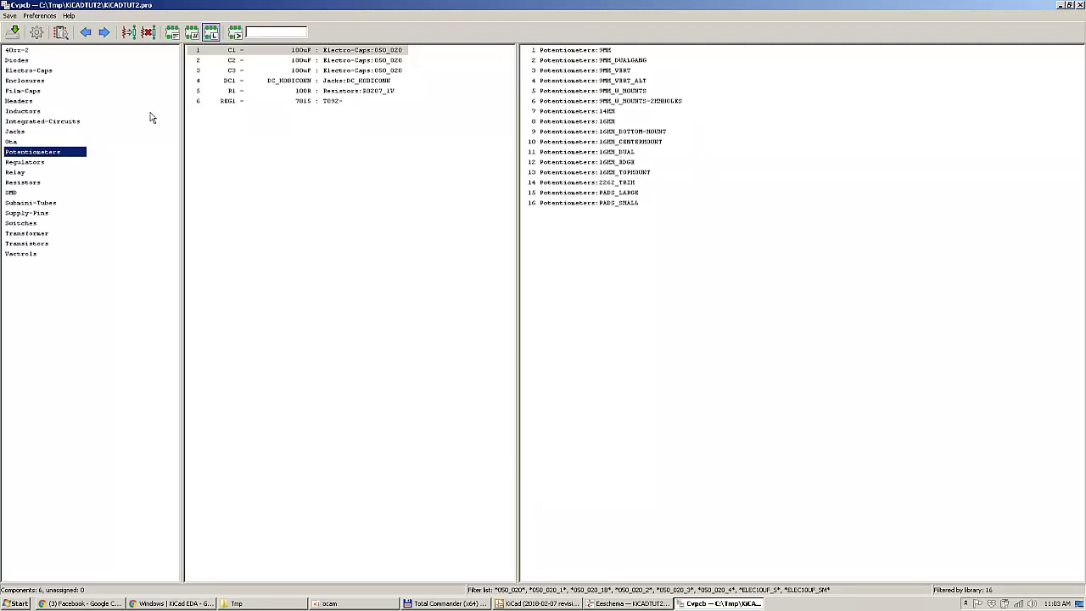
{"action": "left_click", "coordinate": [38, 163]}
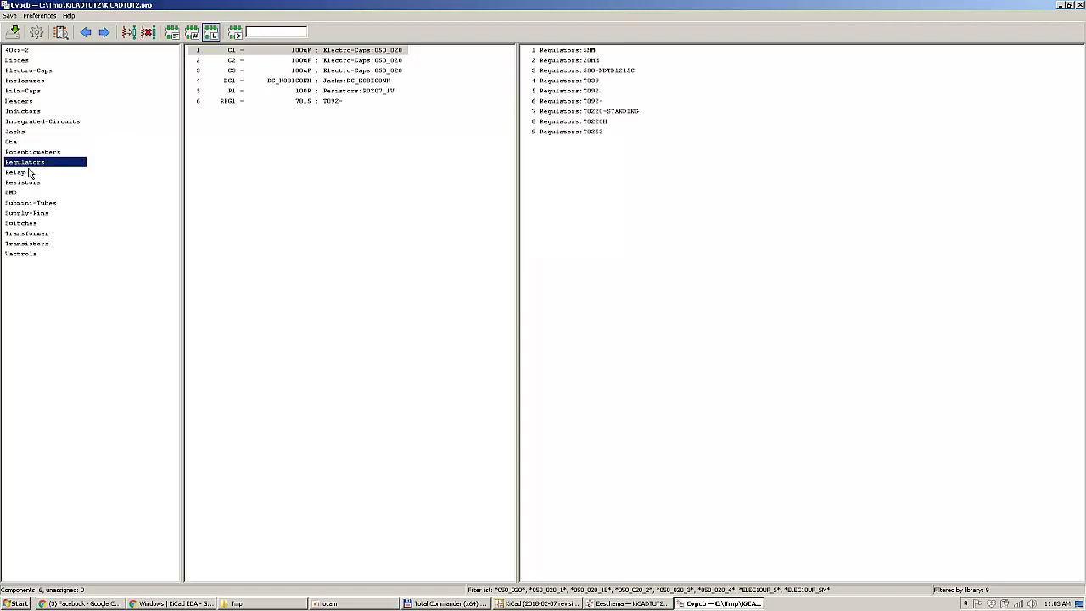
{"action": "left_click", "coordinate": [32, 174]}
{"action": "left_click", "coordinate": [34, 183]}
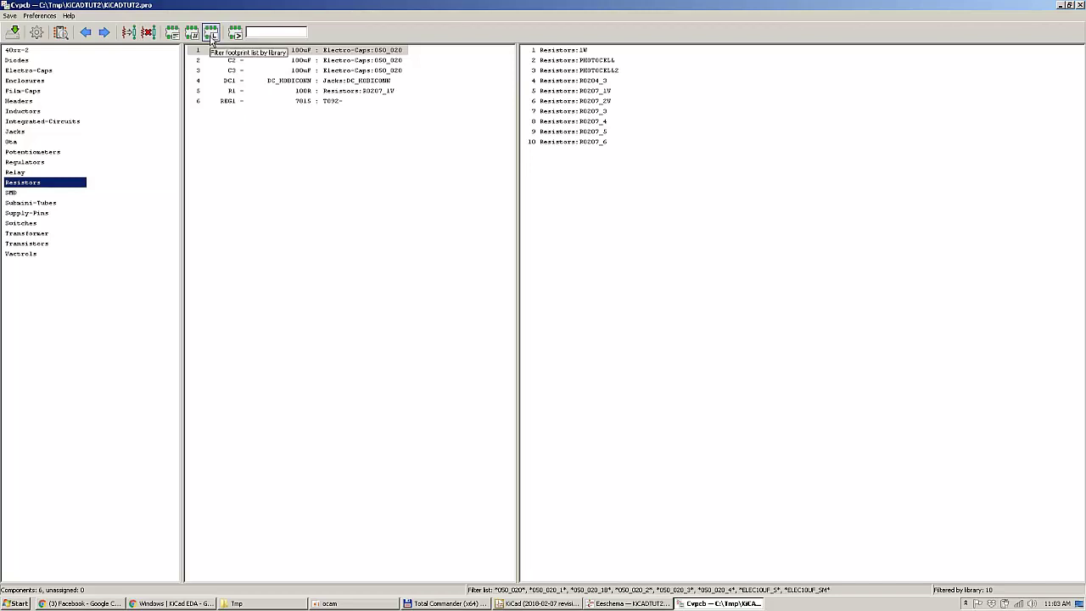
Step: List the Electro-Caps library's footprints and open the footprint preview window, placing it clear of the footprint list
{"action": "left_click", "coordinate": [22, 71]}
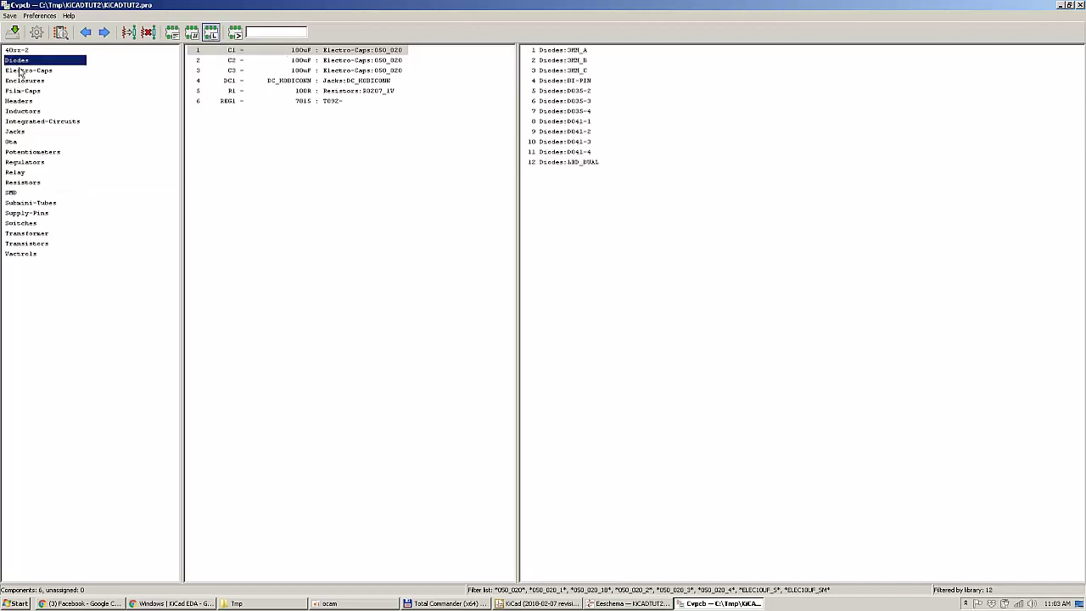
{"action": "left_click", "coordinate": [27, 81]}
{"action": "left_click", "coordinate": [29, 70]}
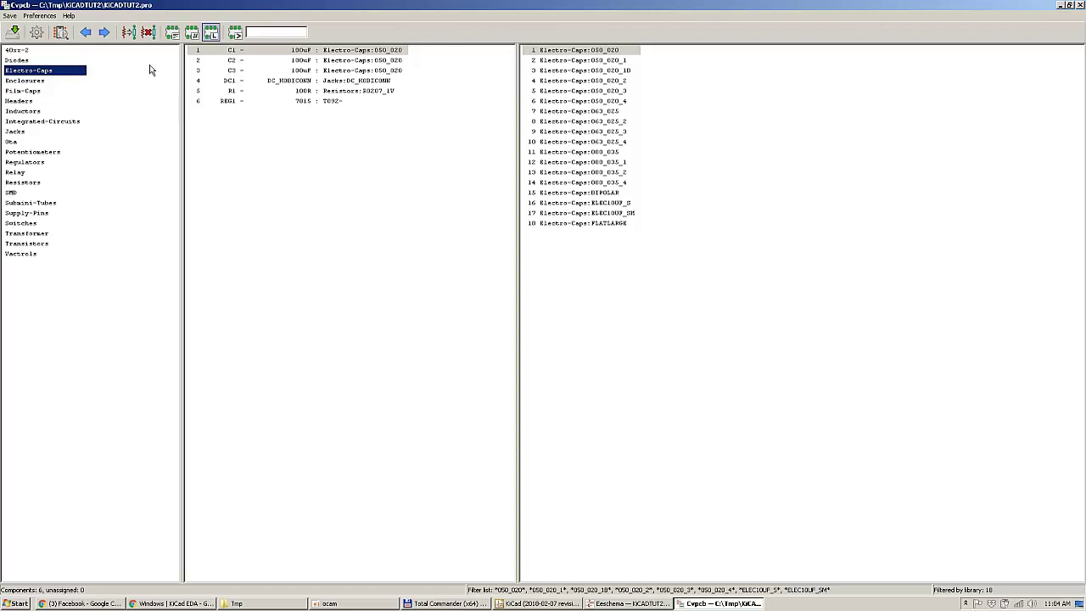
{"action": "left_click", "coordinate": [61, 33]}
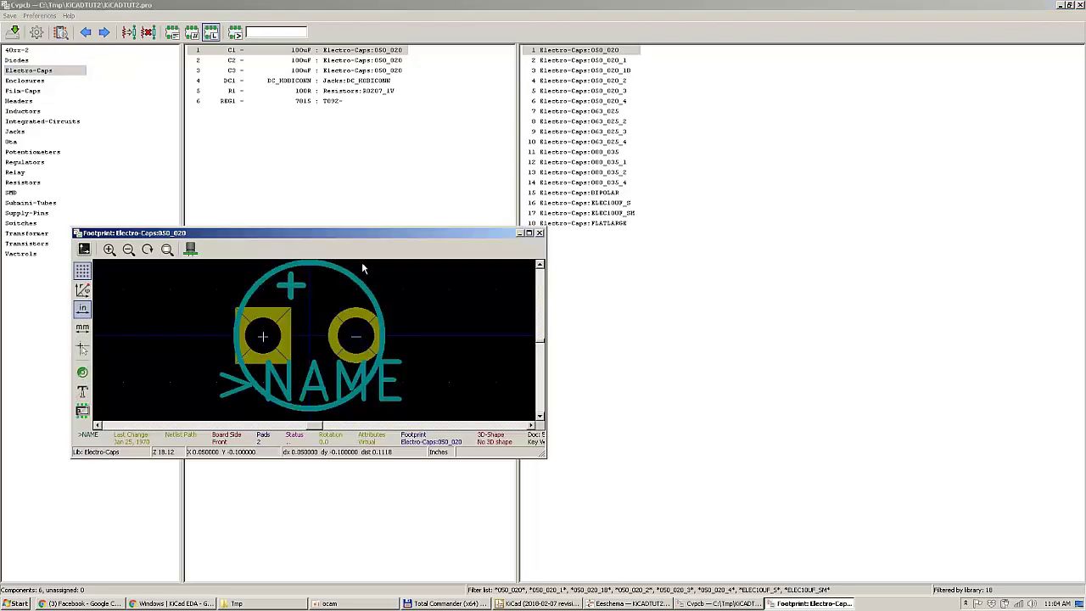
{"action": "left_click_drag", "start_coordinate": [363, 234], "coordinate": [405, 293]}
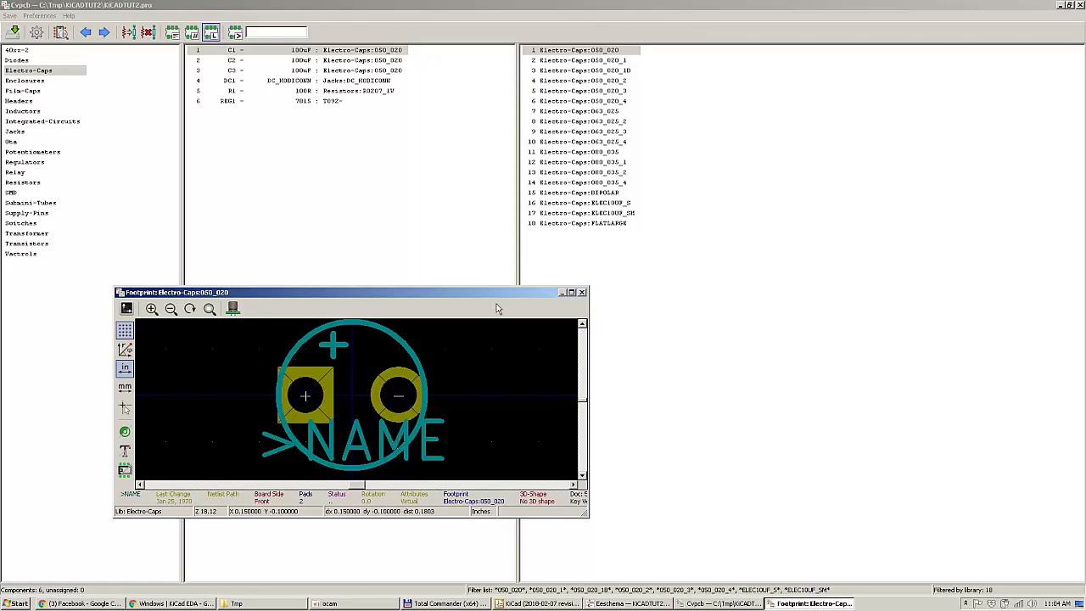
Step: Compare the previews of the Electro-Caps footprints 050_020_1, 050_020_1B, 050_020_2, 050_020_3, and 080_035
{"action": "left_click", "coordinate": [612, 61]}
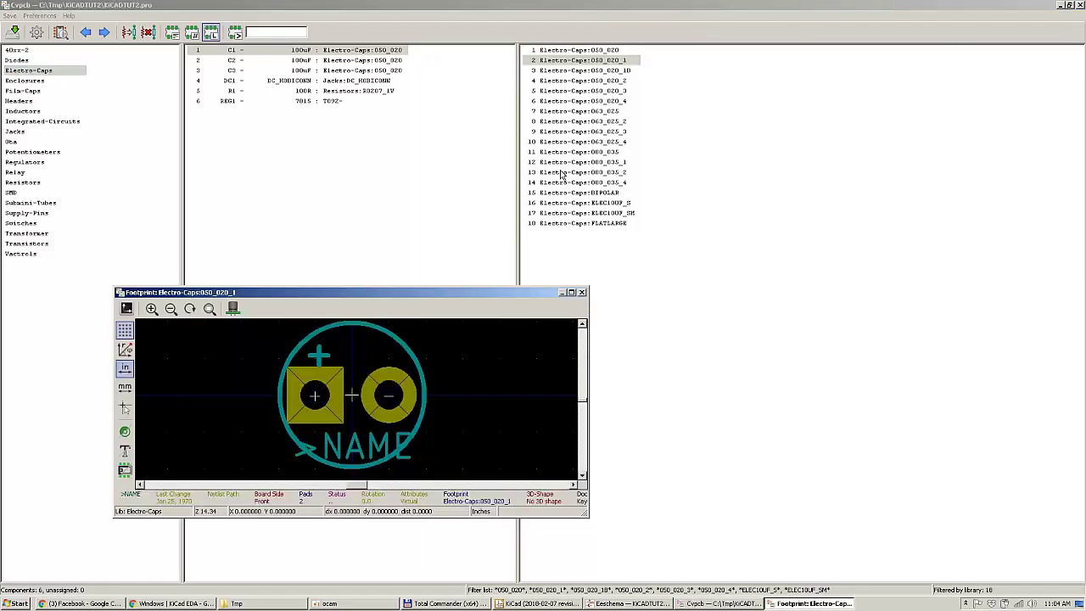
{"action": "left_click", "coordinate": [601, 71]}
{"action": "key", "text": "alt+Tab"}
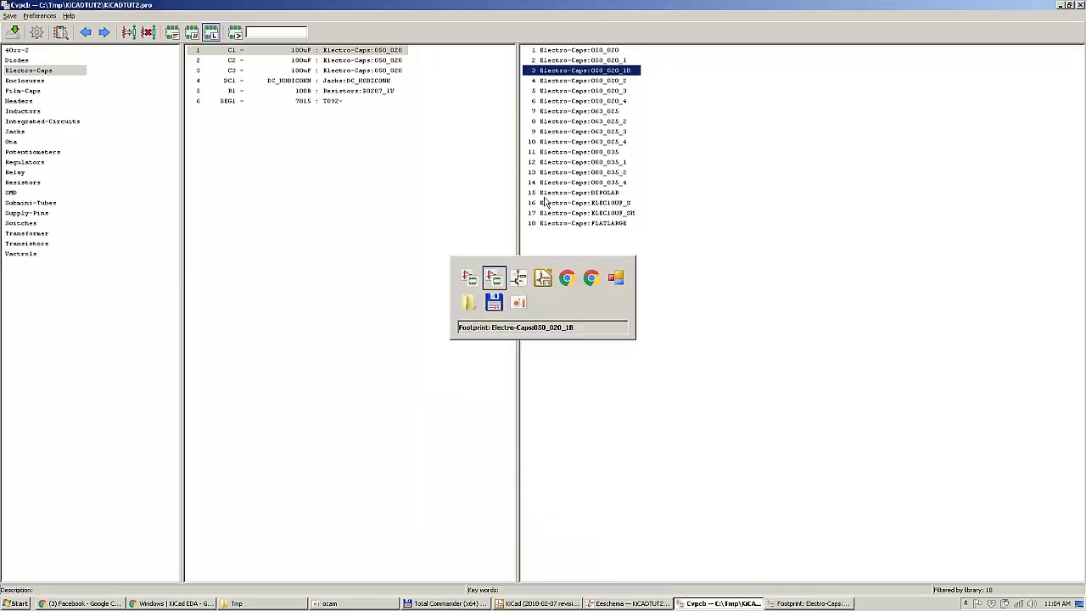
{"action": "left_click", "coordinate": [602, 81]}
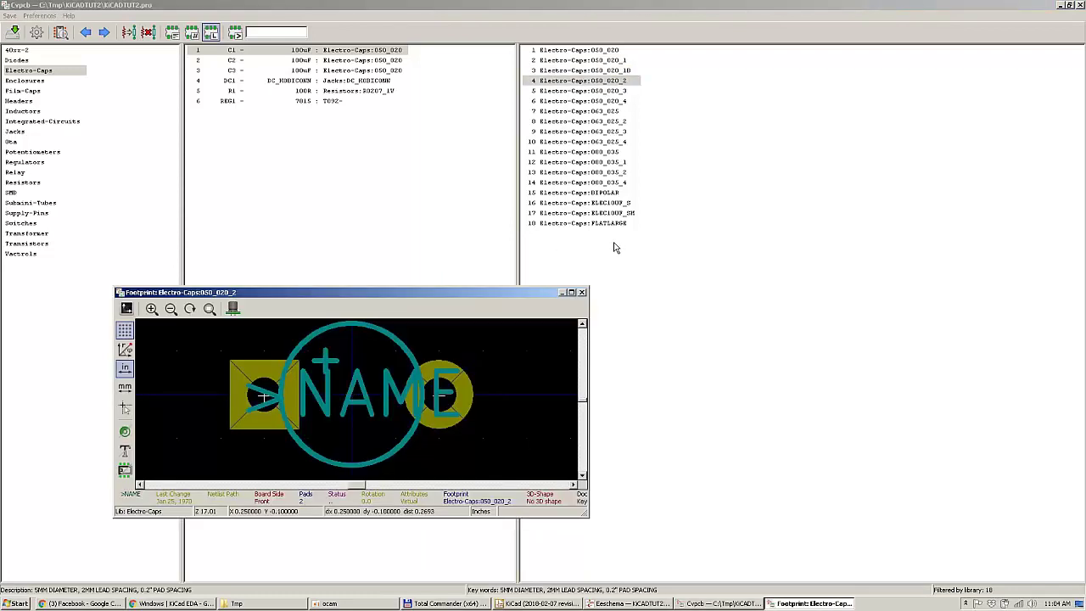
{"action": "left_click", "coordinate": [620, 91]}
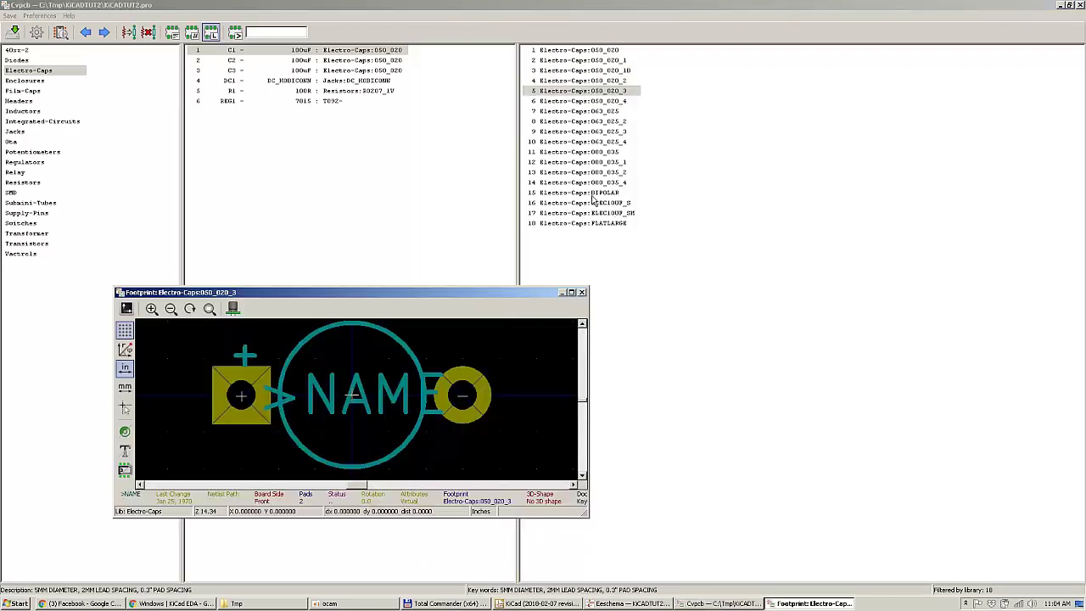
{"action": "left_click", "coordinate": [617, 153]}
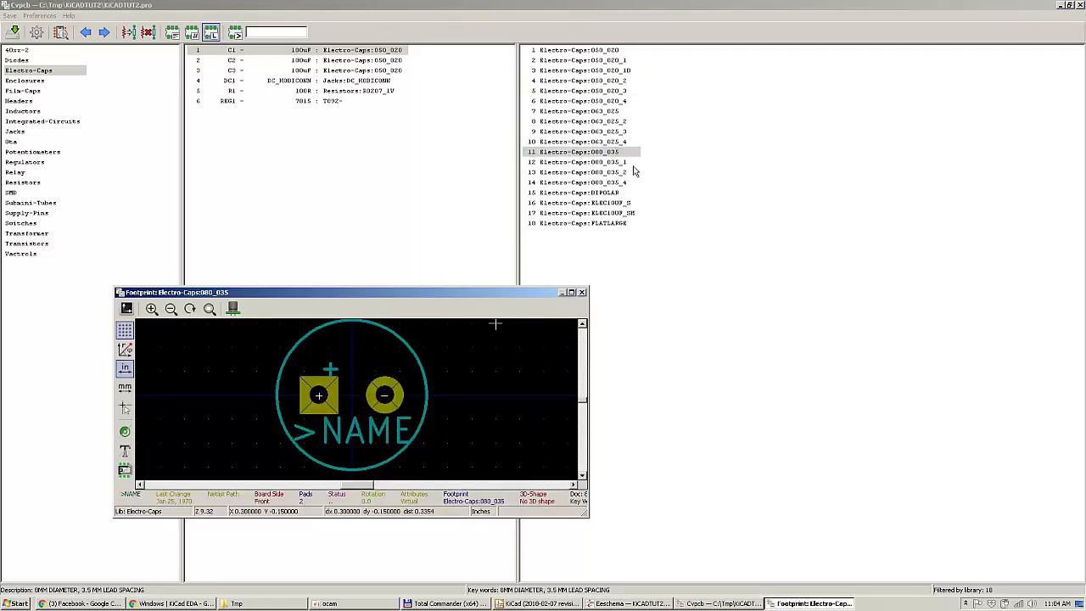
Step: Assign the Electro-Caps:080_035 footprint to capacitors C1, C2, and C3
{"action": "left_click", "coordinate": [598, 153]}
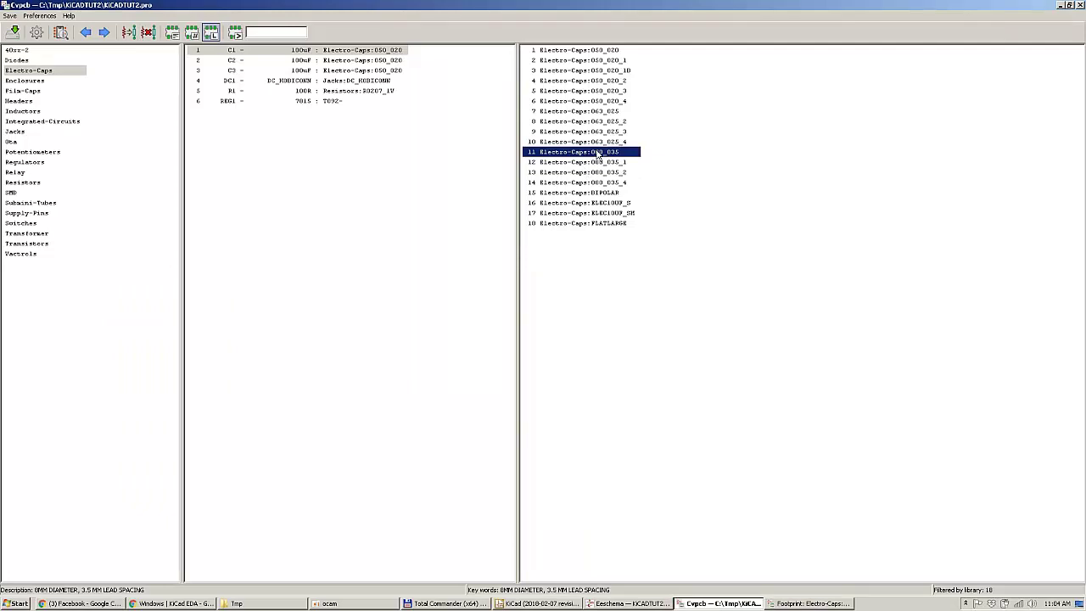
{"action": "double_click", "coordinate": [598, 154]}
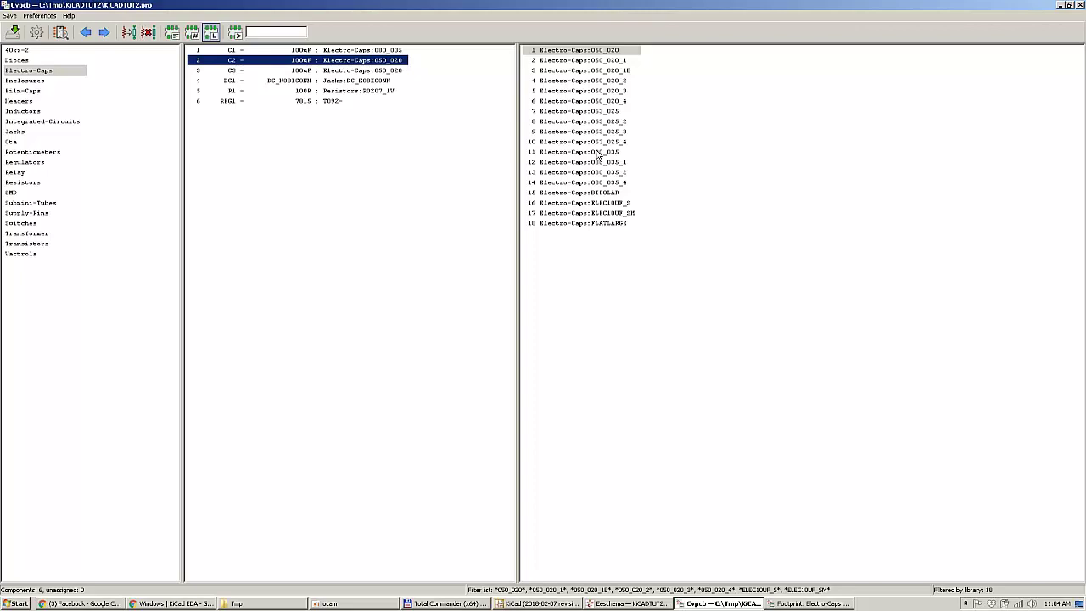
{"action": "double_click", "coordinate": [598, 153]}
{"action": "double_click", "coordinate": [598, 152]}
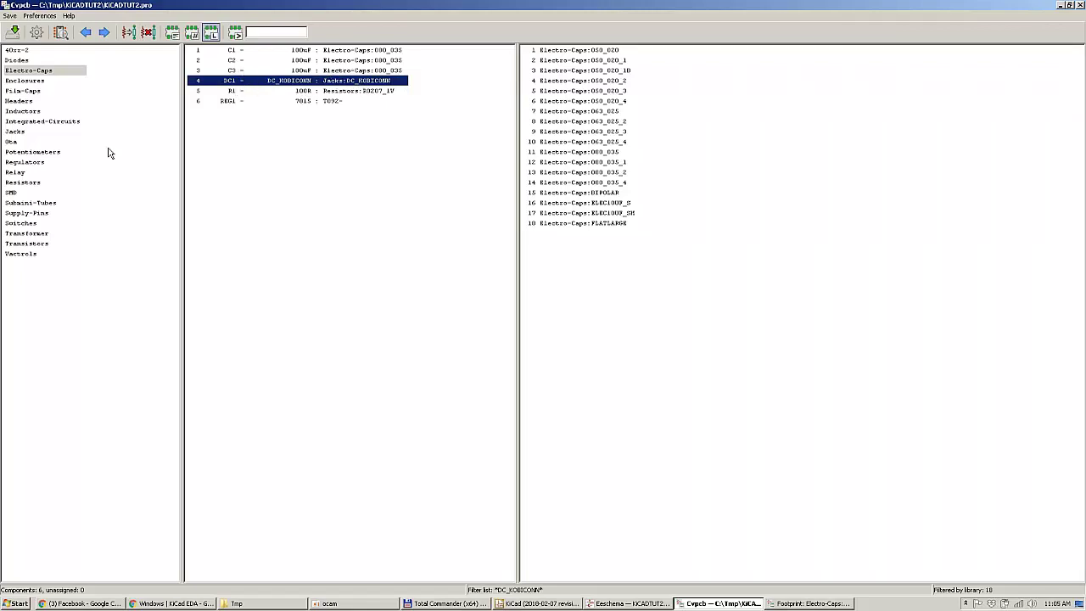
Step: Preview the DC_KOBICONN footprint from the Jacks library and assign it to DC1
{"action": "left_click", "coordinate": [15, 133]}
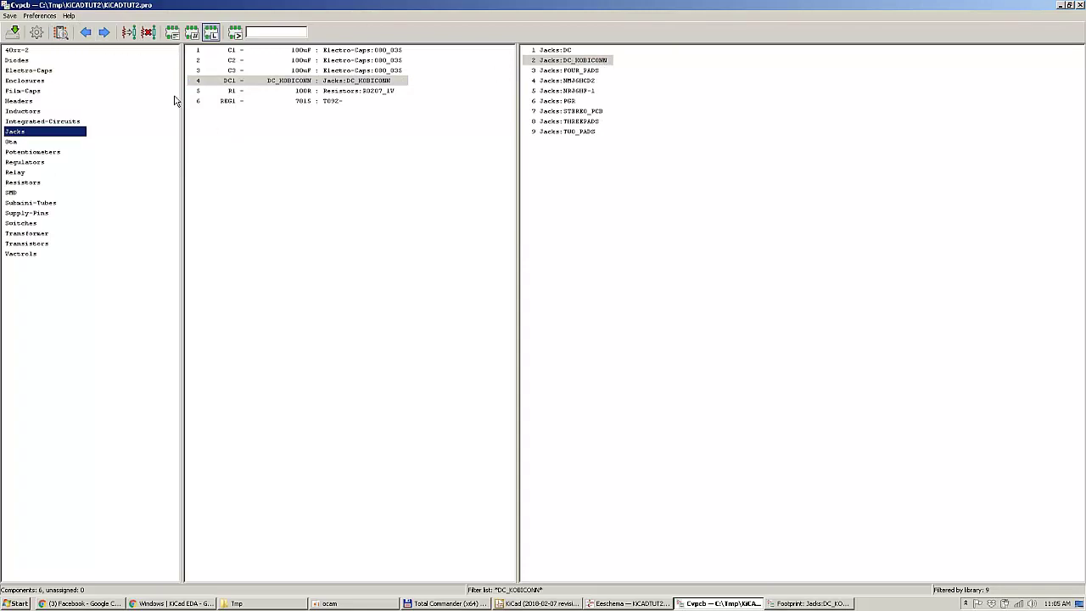
{"action": "left_click", "coordinate": [60, 32]}
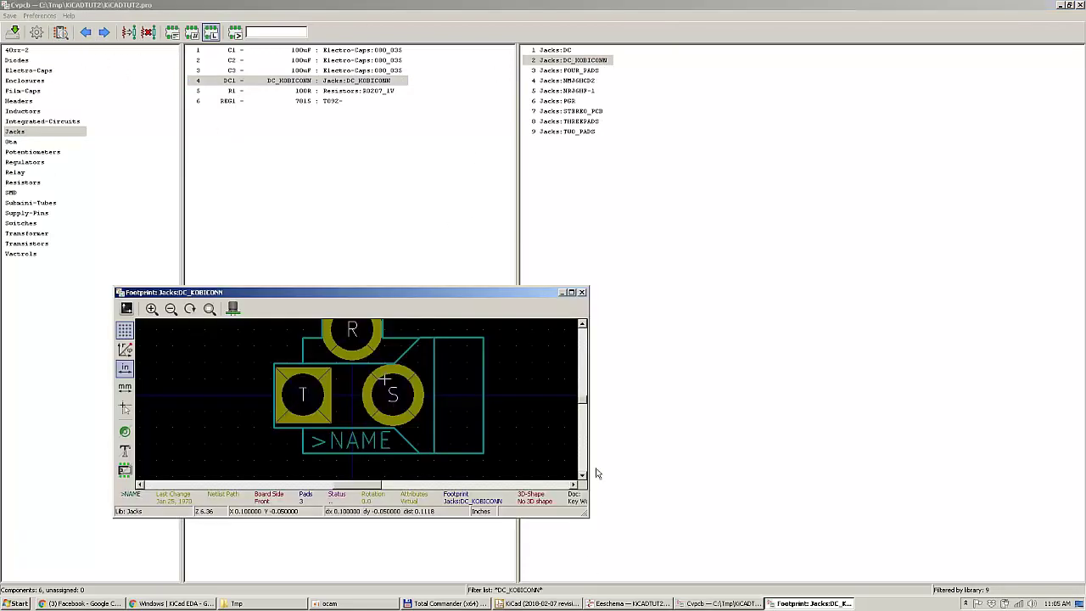
{"action": "scroll", "coordinate": [582, 405], "scroll_direction": "up", "scroll_amount": 1}
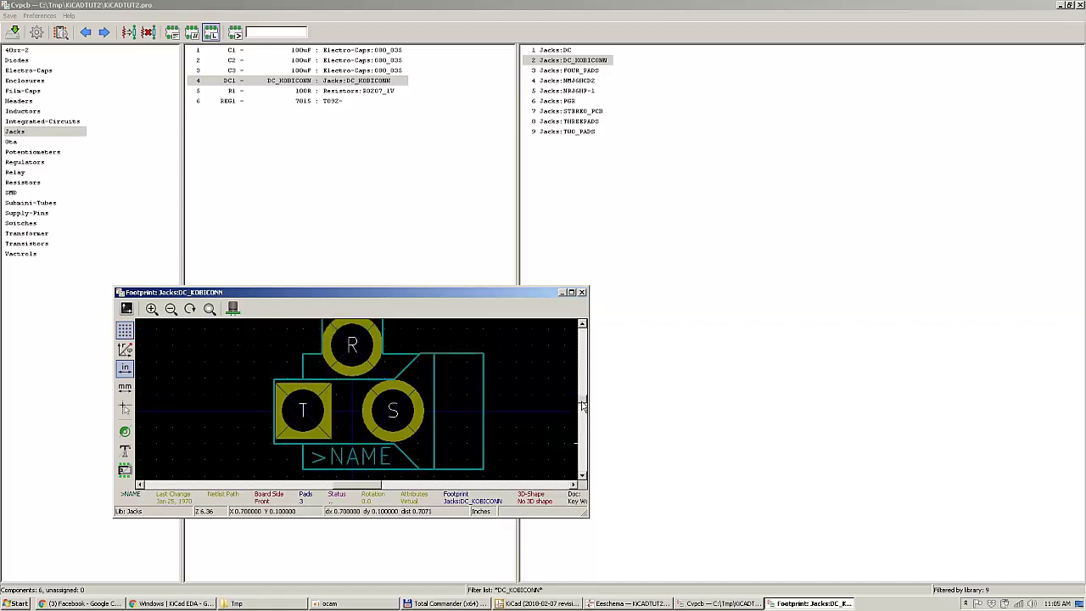
{"action": "double_click", "coordinate": [576, 61]}
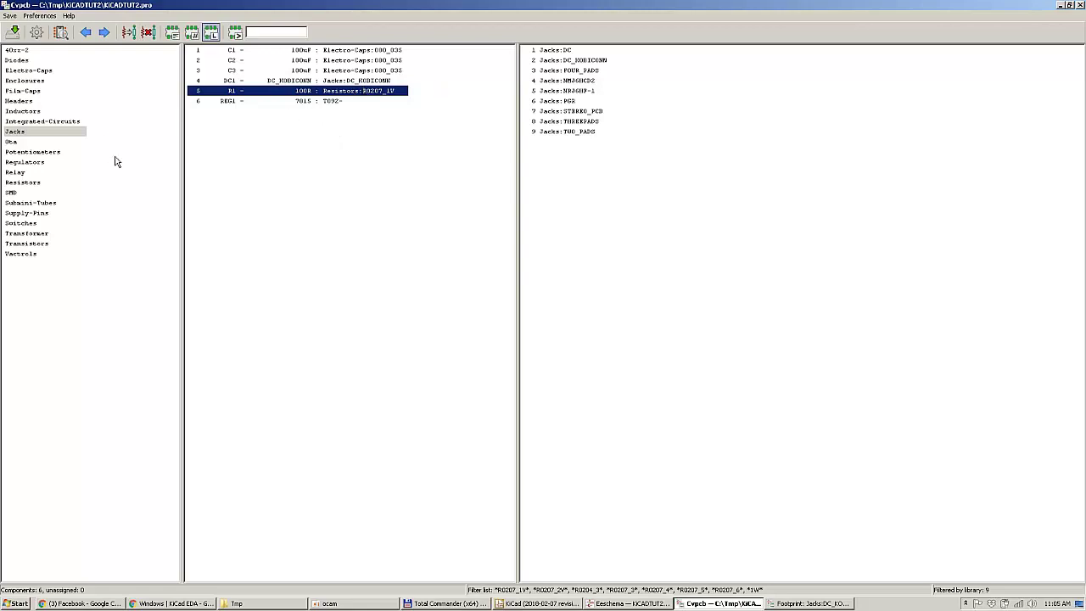
Step: Preview the R0207_3 footprint from the Resistors library and assign it to R1
{"action": "left_click", "coordinate": [29, 183]}
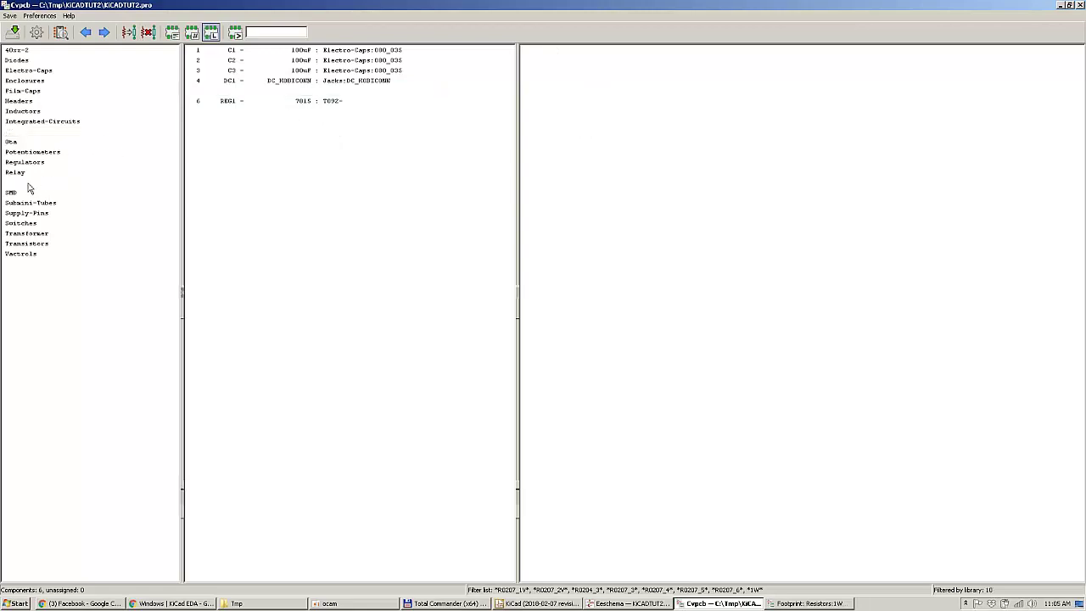
{"action": "left_click", "coordinate": [598, 111]}
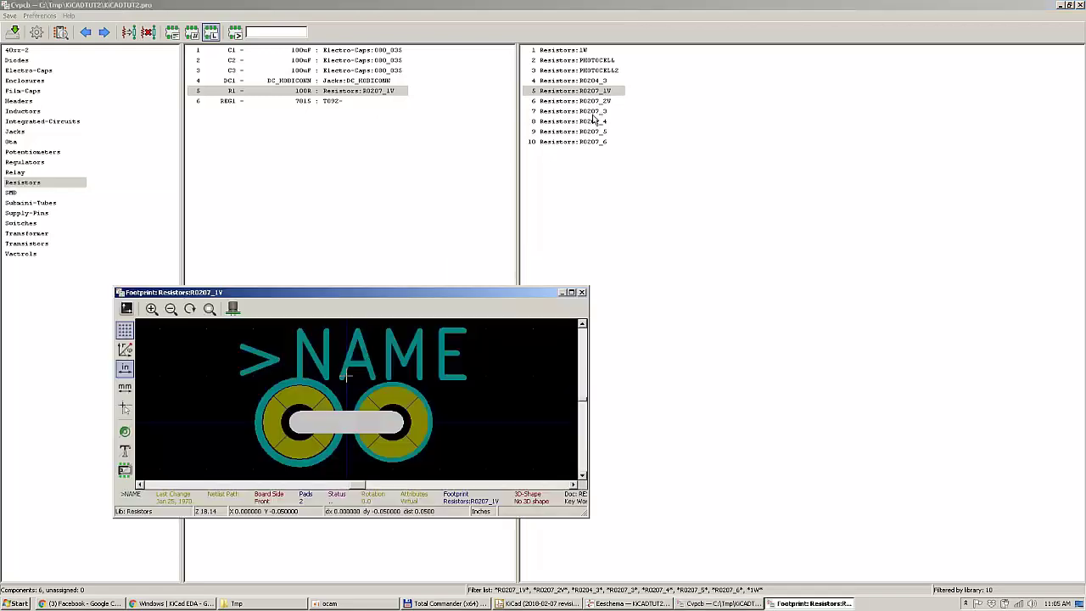
{"action": "left_click", "coordinate": [587, 111]}
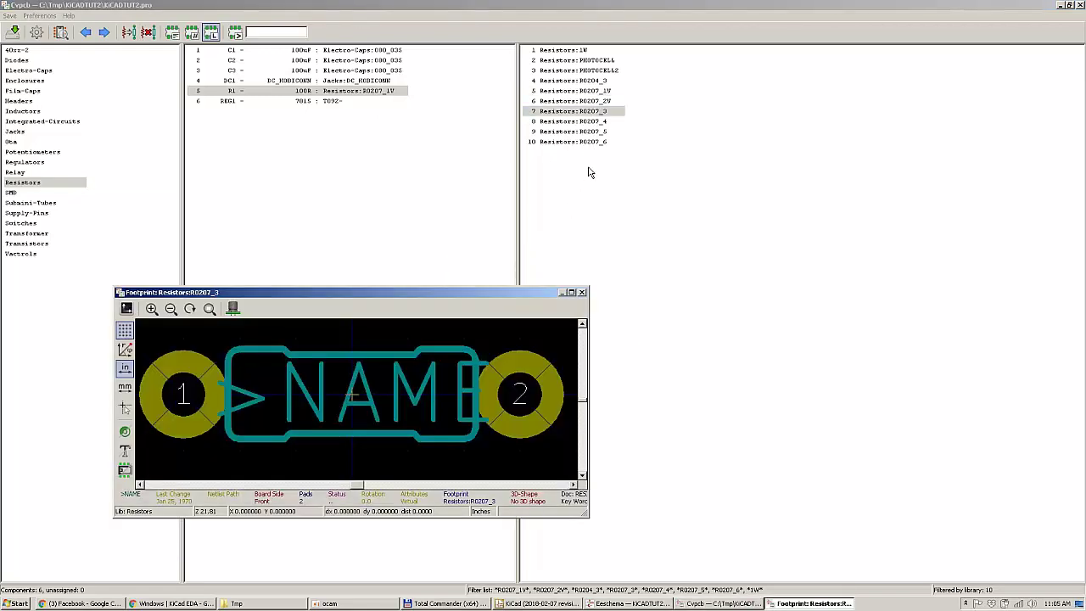
{"action": "double_click", "coordinate": [578, 113]}
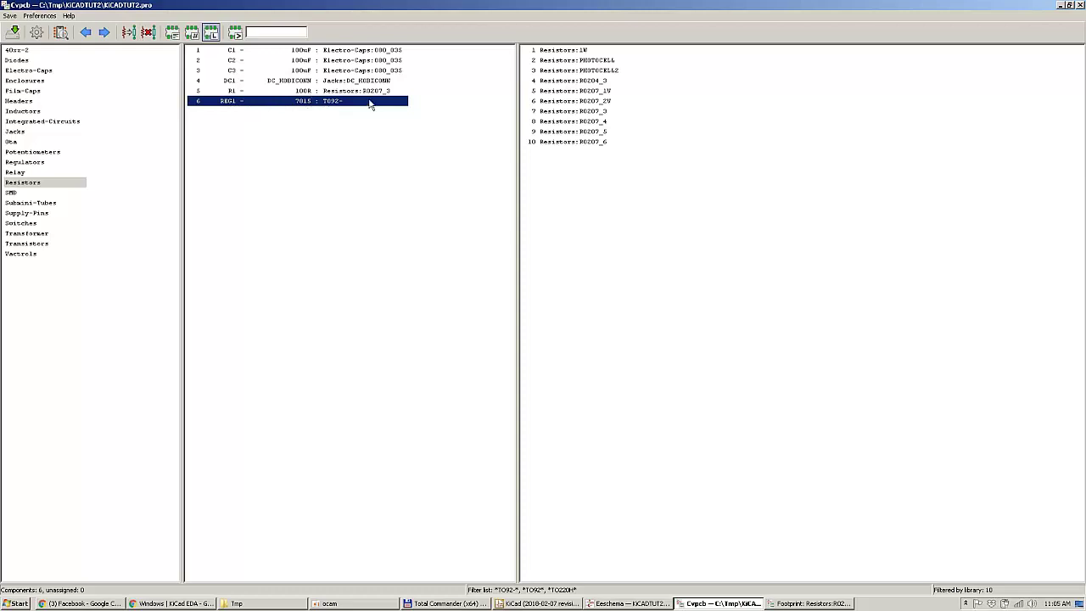
Step: Assign the TO92- footprint from the Transistors library to REG1 and save the footprint associations
{"action": "left_click", "coordinate": [38, 245]}
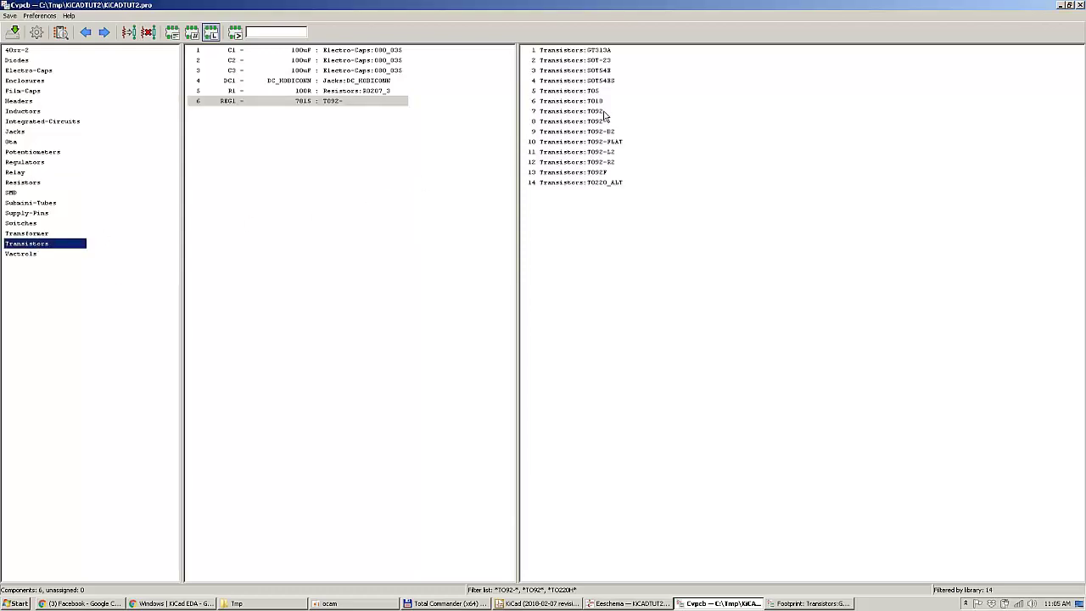
{"action": "double_click", "coordinate": [598, 123]}
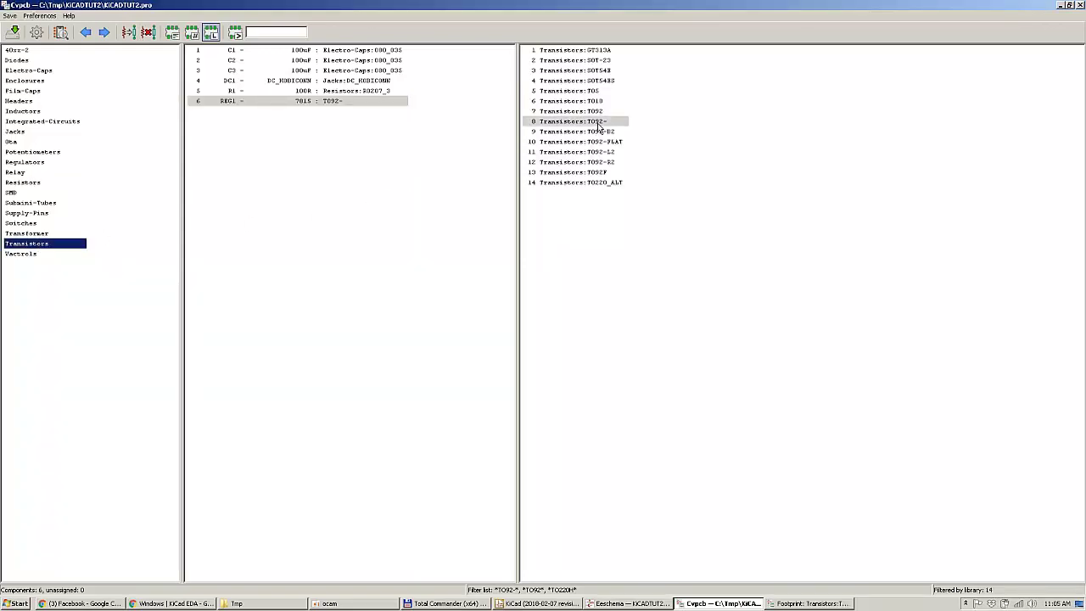
{"action": "double_click", "coordinate": [598, 123]}
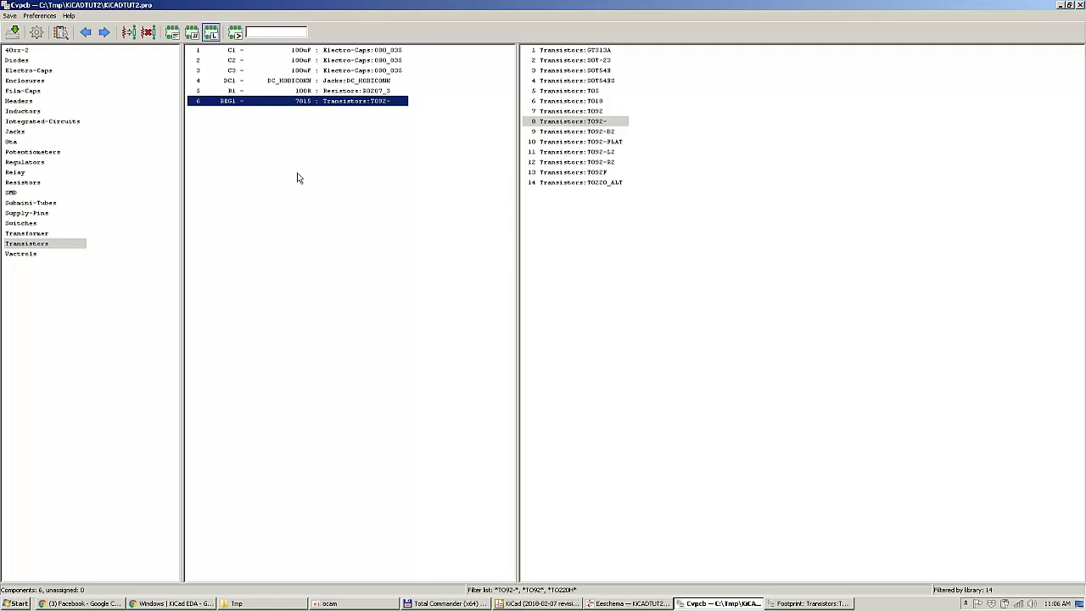
{"action": "left_click", "coordinate": [10, 15]}
{"action": "left_click", "coordinate": [10, 32]}
Step: Review the project's symbol footprint association files and path variables, leaving the settings as they are
{"action": "left_click", "coordinate": [35, 16]}
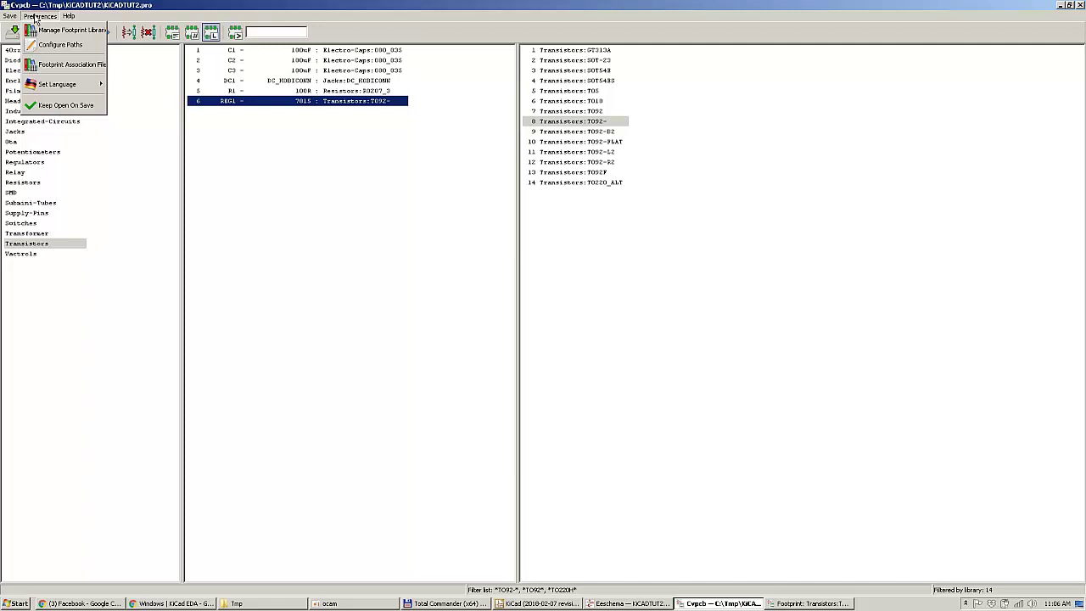
{"action": "left_click", "coordinate": [51, 69]}
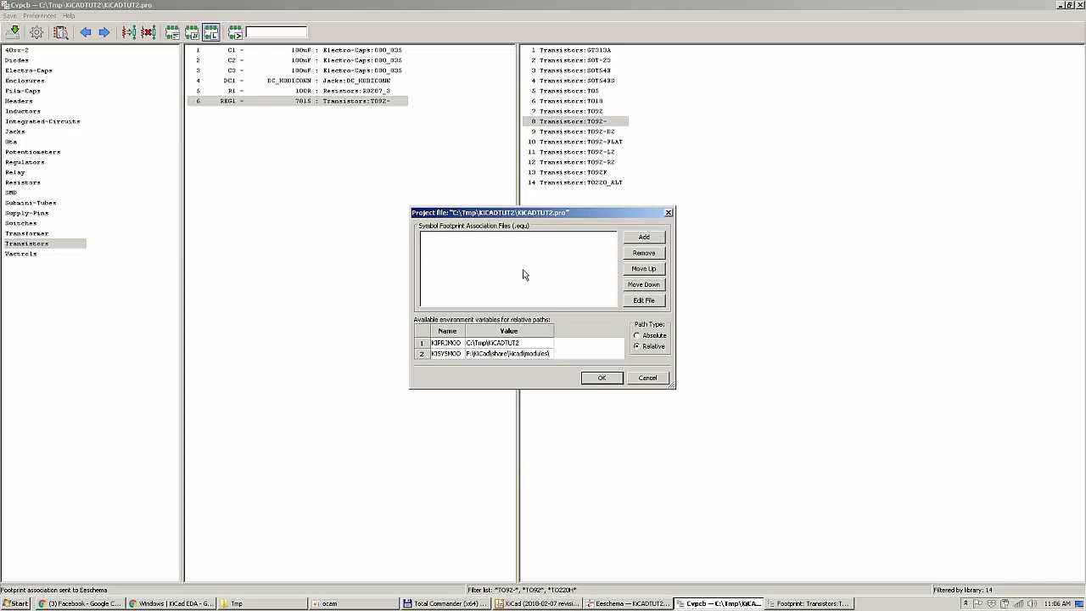
{"action": "left_click", "coordinate": [669, 213]}
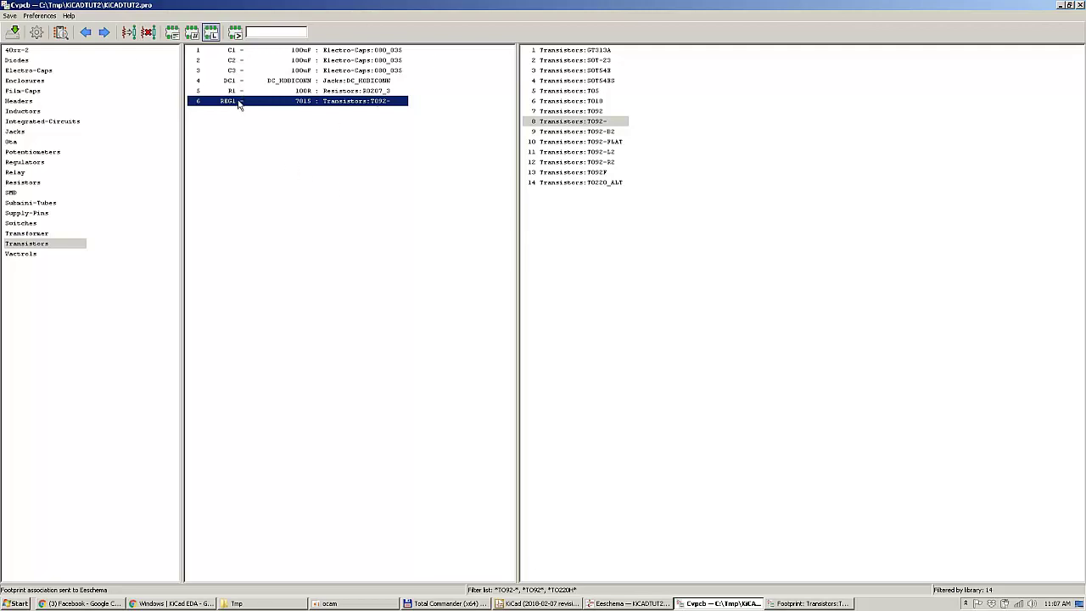
Step: Save the footprint associations again and close the footprint assignment tool to return to the schematic
{"action": "left_click", "coordinate": [11, 17]}
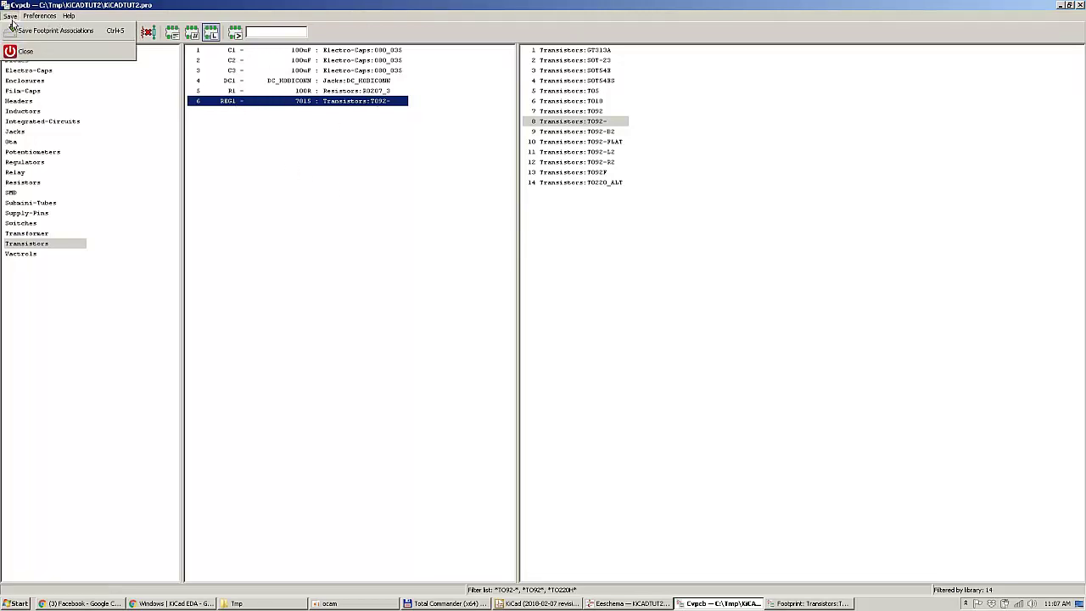
{"action": "left_click", "coordinate": [34, 31]}
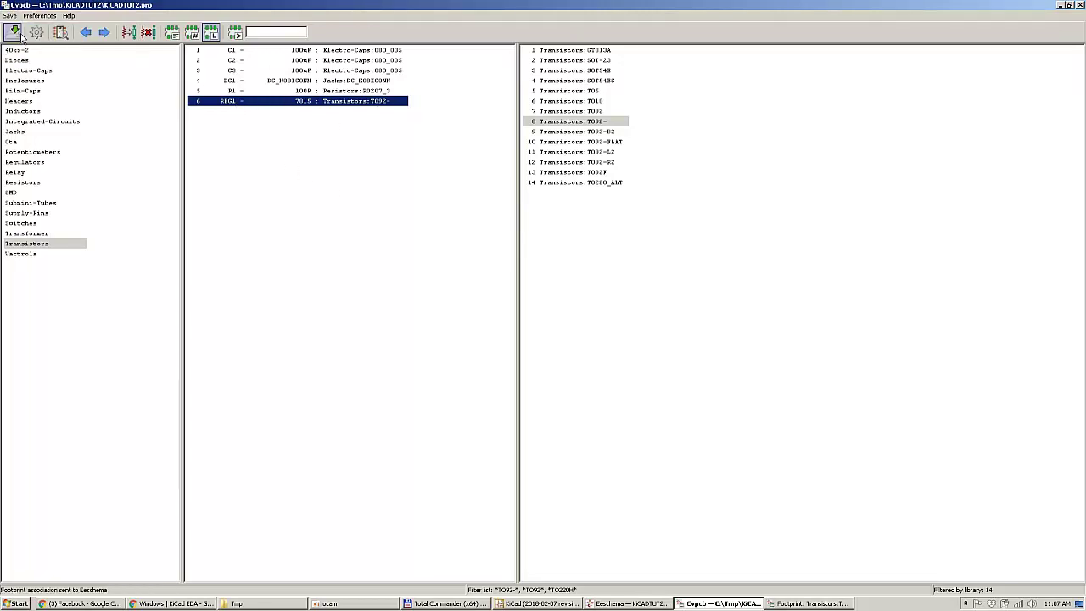
{"action": "left_click", "coordinate": [1080, 5]}
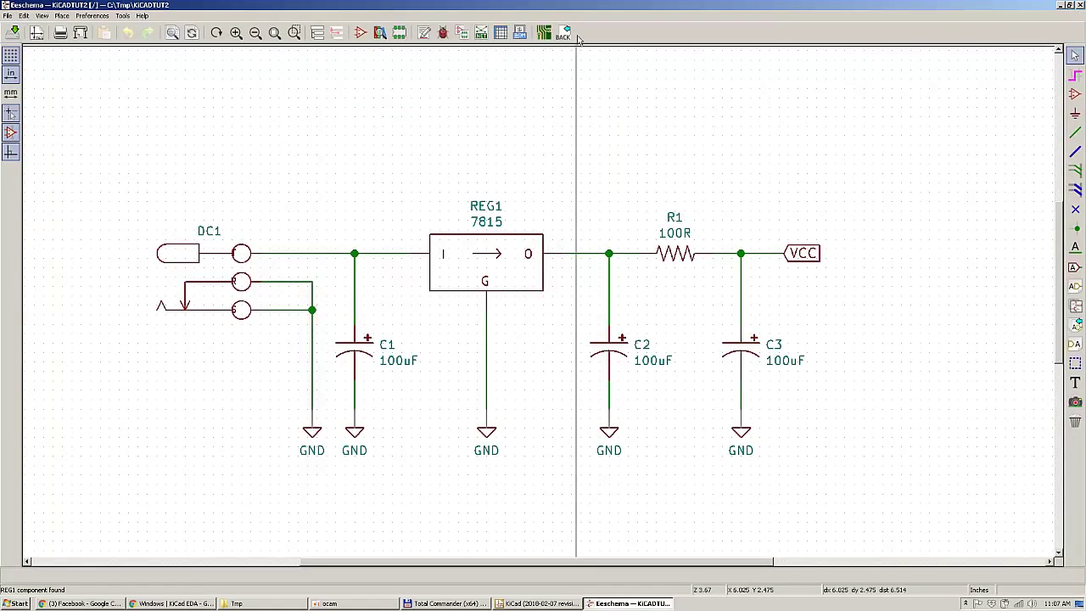
Step: Generate the schematic's netlist in the default Pcbnew format and save it as KiCADTUT2.net in the KiCADTUT2 project folder
{"action": "left_click", "coordinate": [480, 34]}
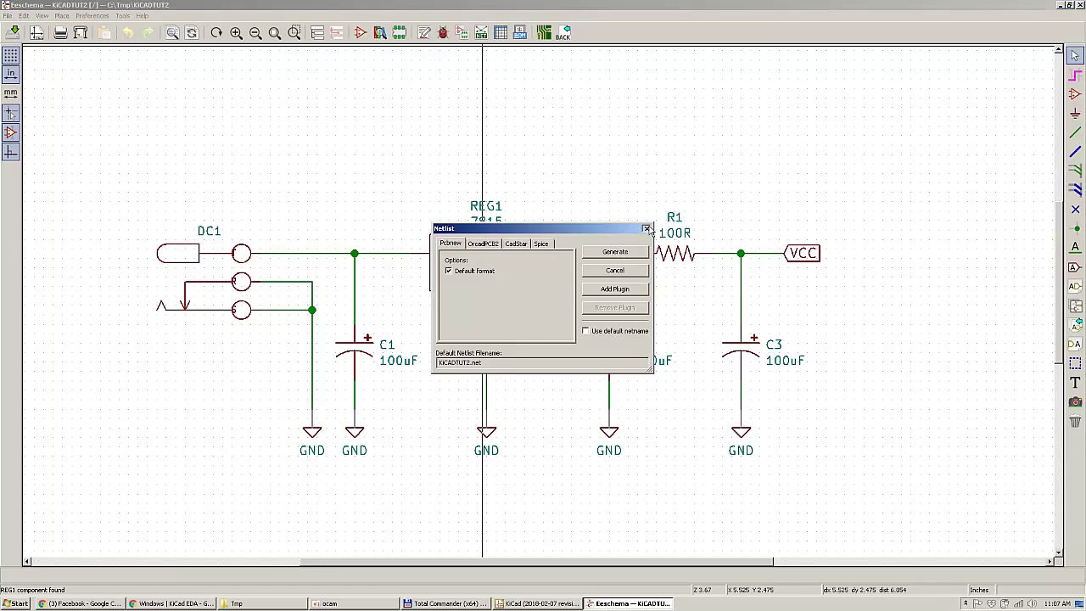
{"action": "left_click", "coordinate": [646, 228]}
{"action": "left_click", "coordinate": [480, 34]}
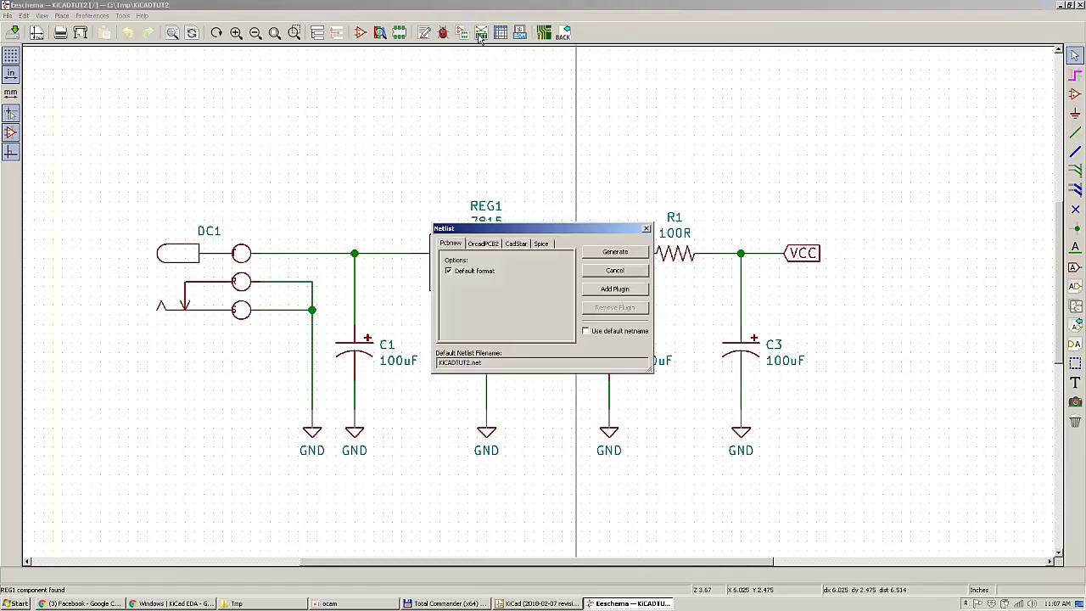
{"action": "left_click", "coordinate": [616, 251]}
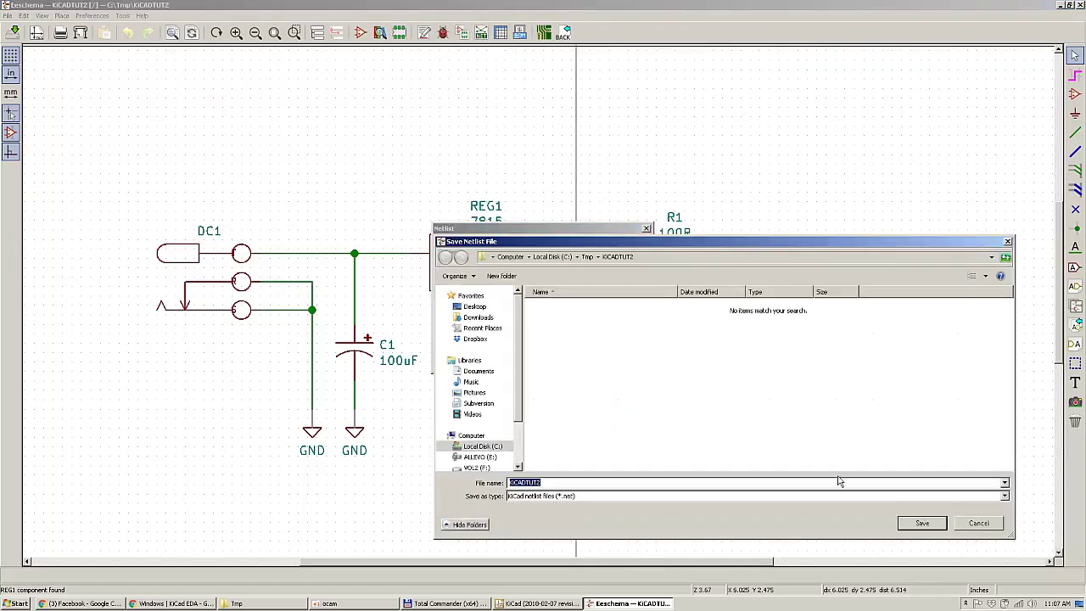
{"action": "left_click", "coordinate": [922, 522]}
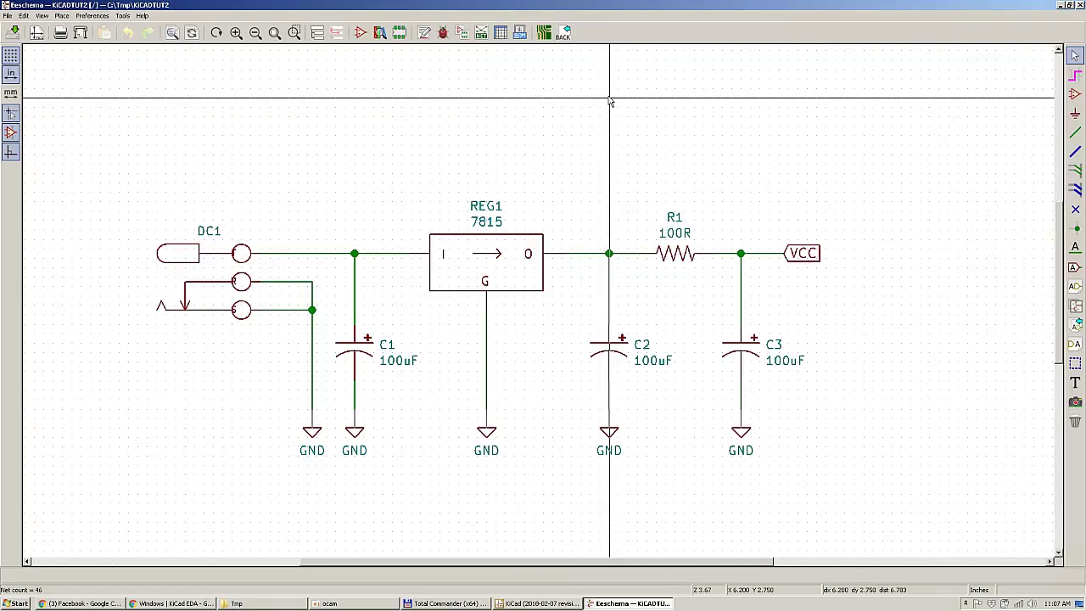
Step: Open the board layout editor from the schematic and switch the board's units to inches
{"action": "scroll", "coordinate": [552, 296], "scroll_direction": "up", "scroll_amount": 1}
{"action": "scroll", "coordinate": [570, 296], "scroll_direction": "down", "scroll_amount": 3}
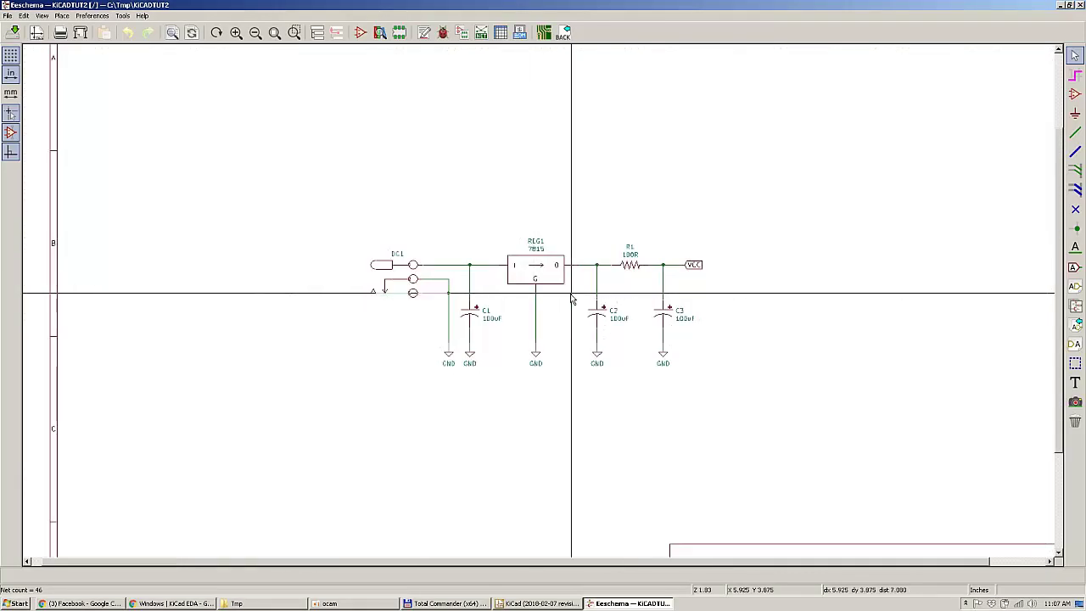
{"action": "scroll", "coordinate": [534, 301], "scroll_direction": "up", "scroll_amount": 3}
{"action": "scroll", "coordinate": [534, 301], "scroll_direction": "down", "scroll_amount": 1}
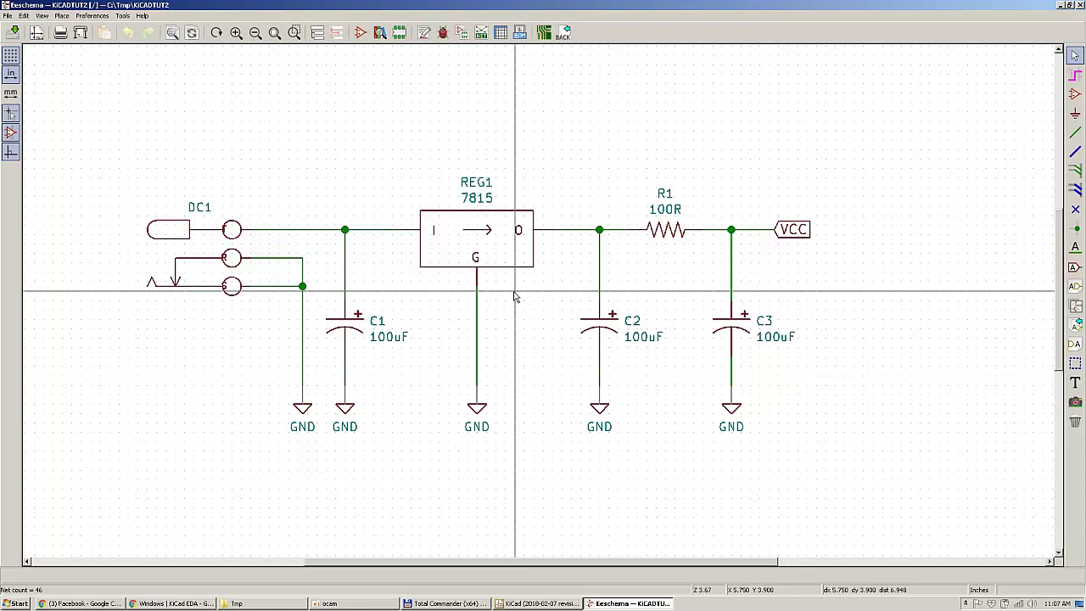
{"action": "left_click", "coordinate": [544, 34]}
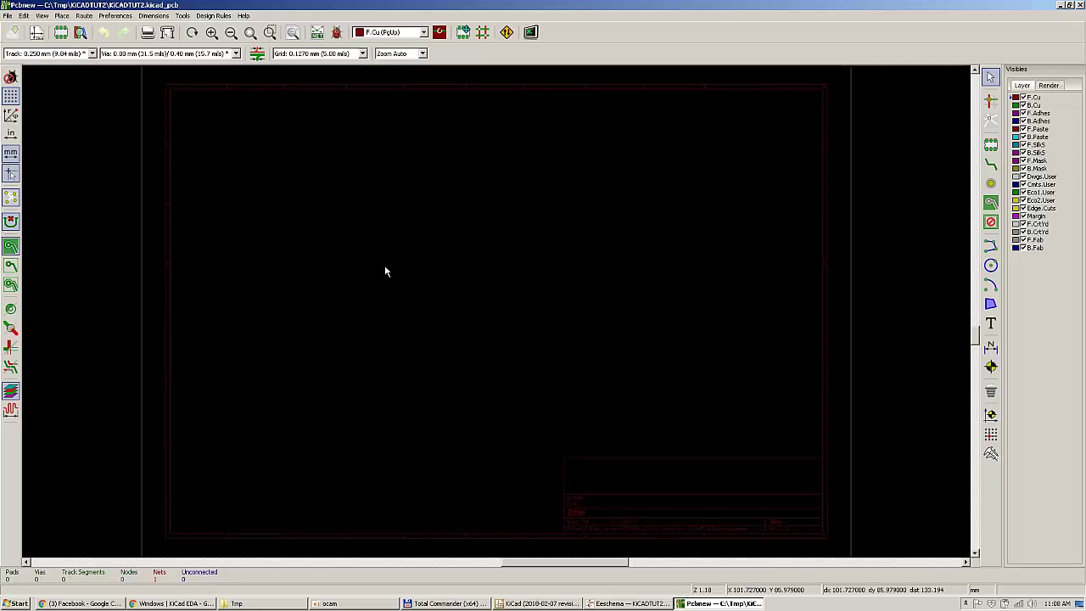
{"action": "scroll", "coordinate": [384, 270], "scroll_direction": "up", "scroll_amount": 3}
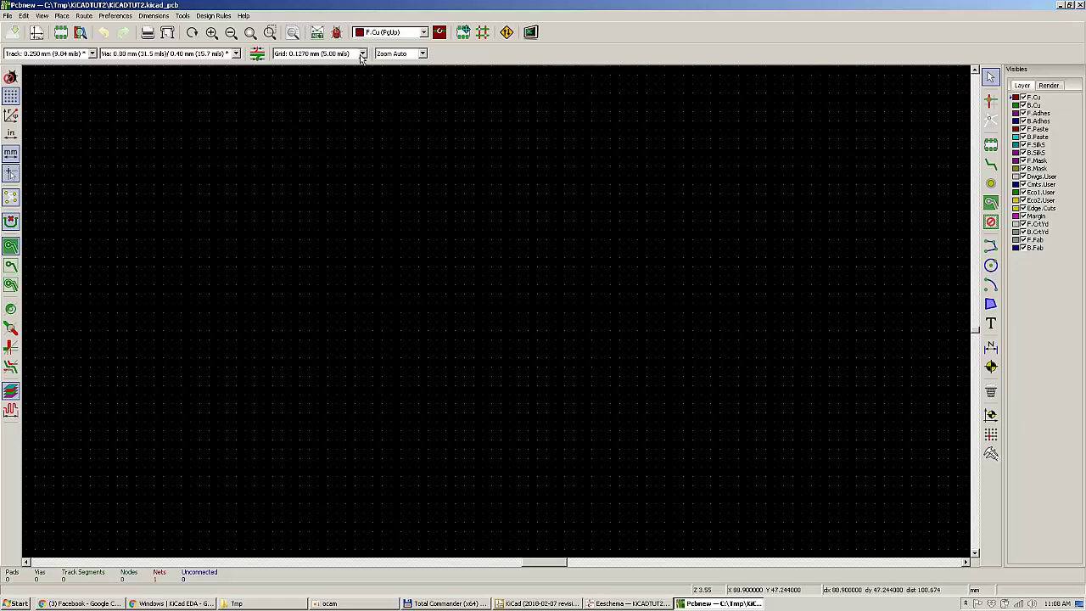
{"action": "left_click", "coordinate": [11, 134]}
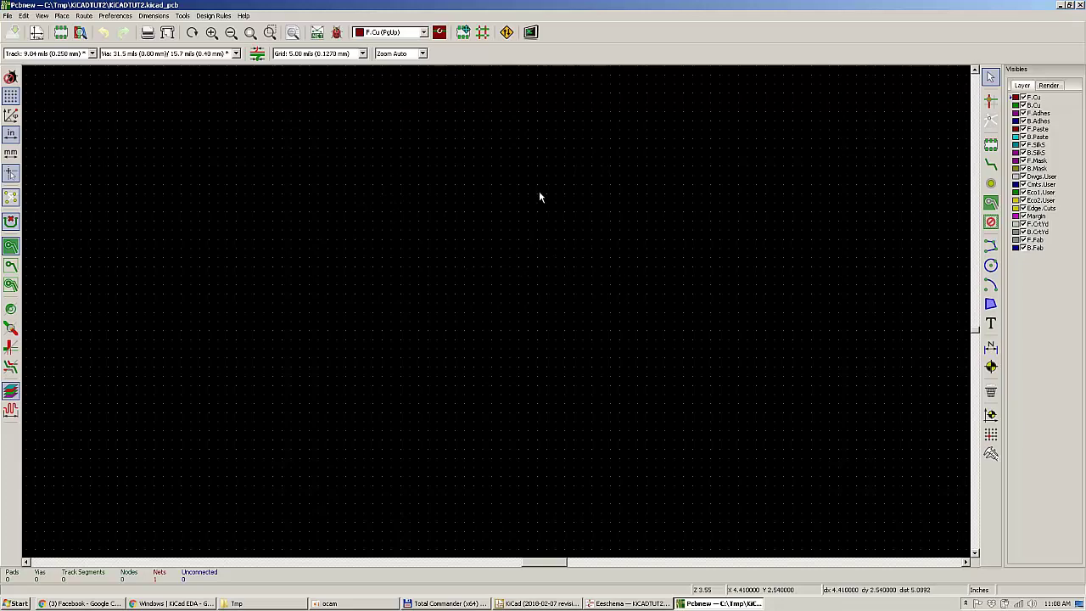
Step: Check the available grid sizes, then calculate 0.25/2 in the Windows Calculator and close it
{"action": "left_click", "coordinate": [354, 56]}
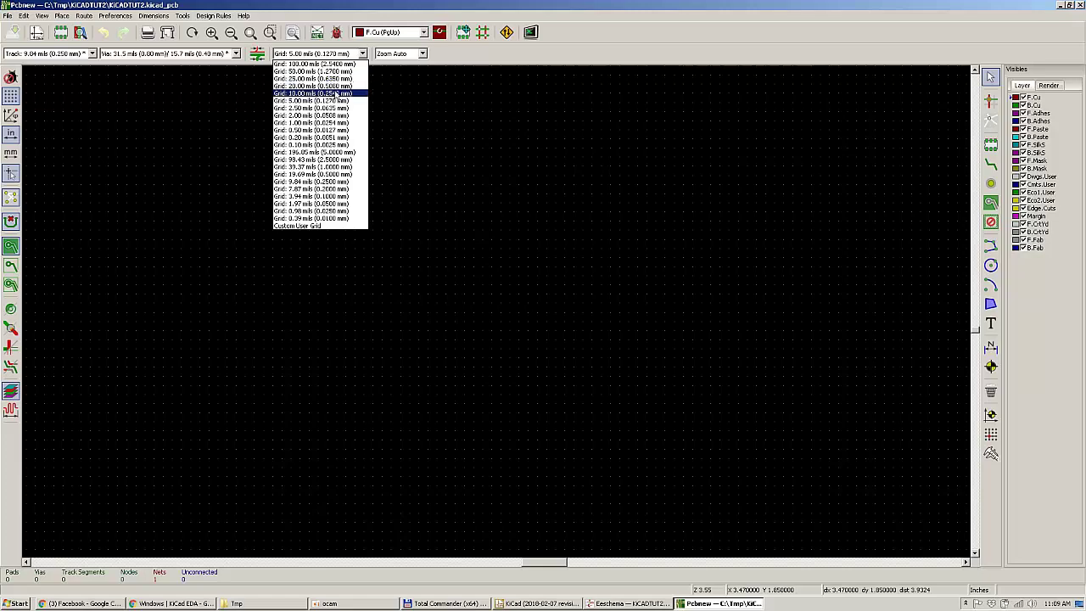
{"action": "left_click", "coordinate": [490, 289]}
{"action": "key", "text": "super+r"}
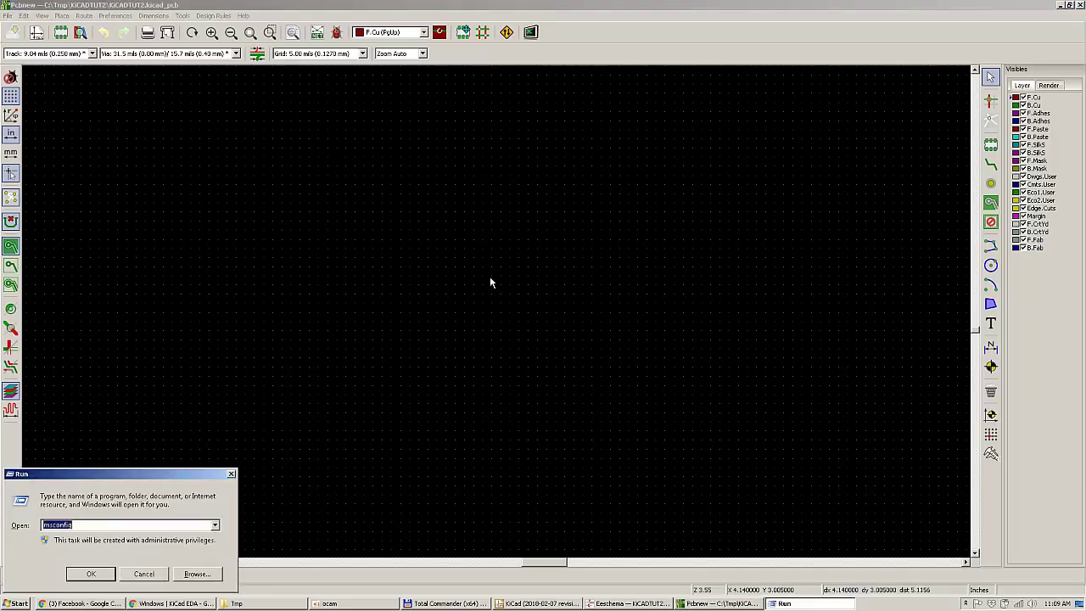
{"action": "type", "text": "calc"}
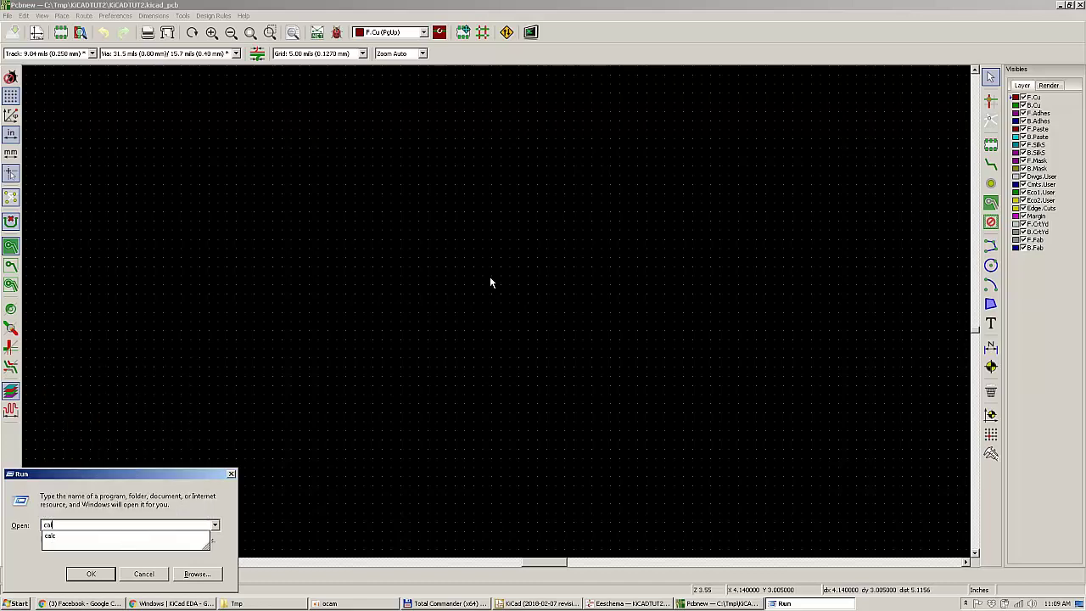
{"action": "key", "text": "Return"}
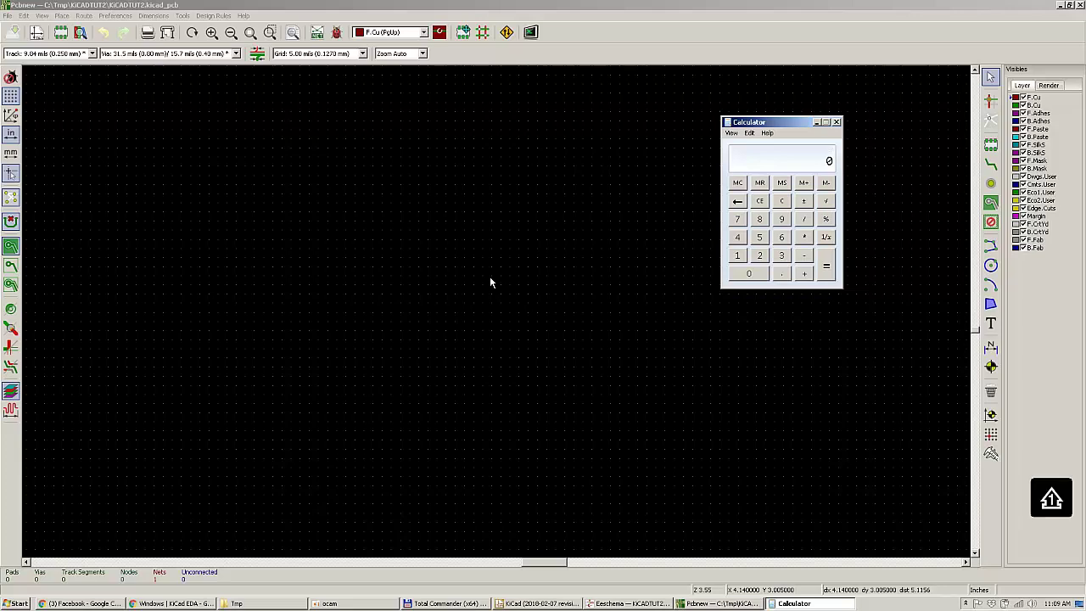
{"action": "type", "text": "0.25/2"}
{"action": "key", "text": "Return"}
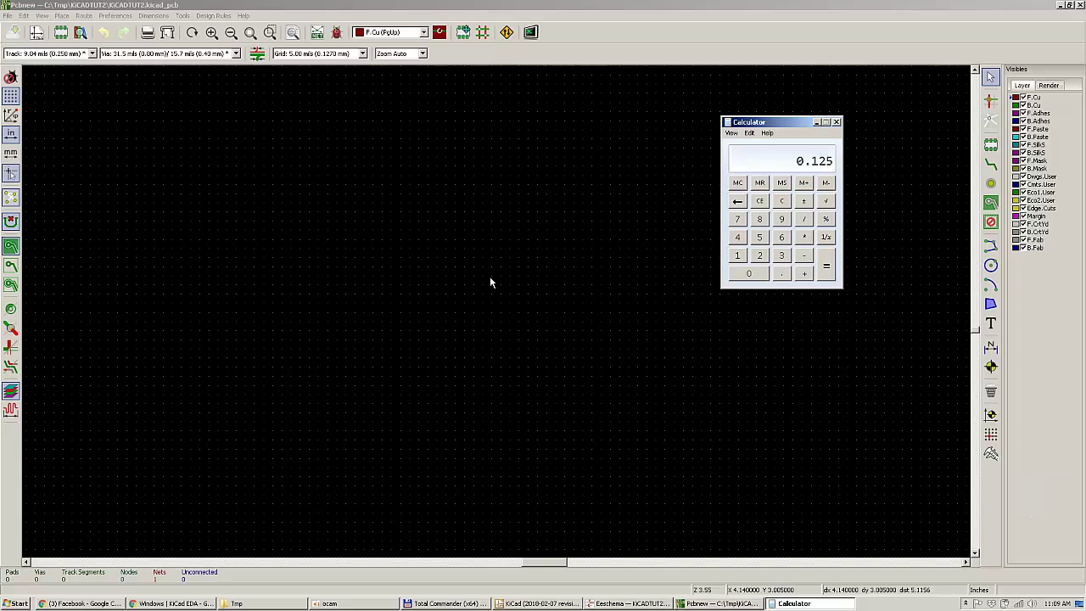
{"action": "left_click", "coordinate": [836, 123]}
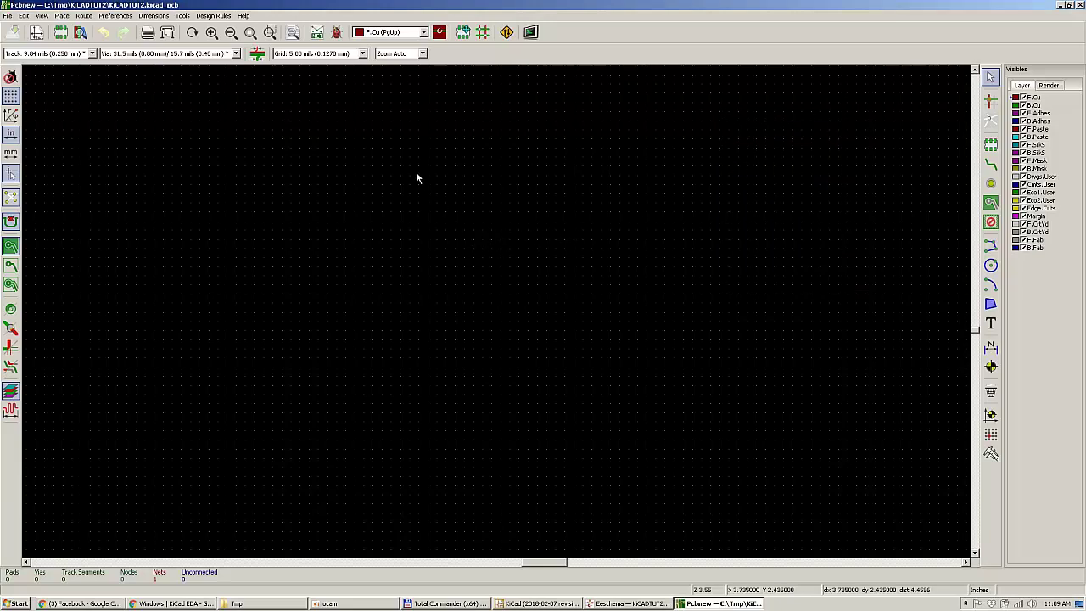
Step: Set the board's grid to 25.00 mils (0.6350 mm)
{"action": "left_click", "coordinate": [361, 53]}
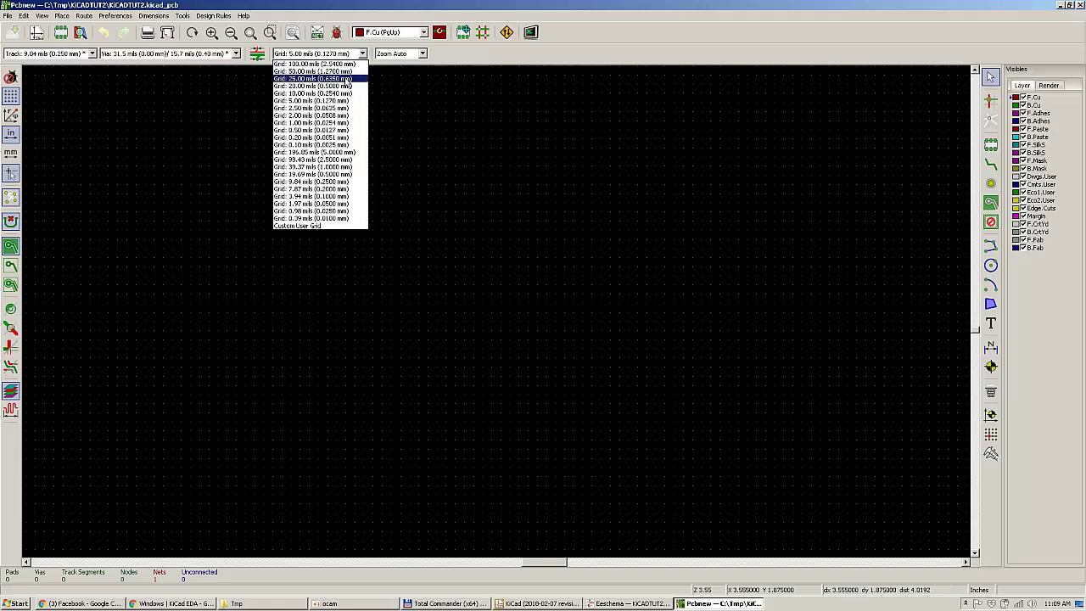
{"action": "left_click", "coordinate": [343, 78]}
{"action": "scroll", "coordinate": [378, 212], "scroll_direction": "down", "scroll_amount": 1}
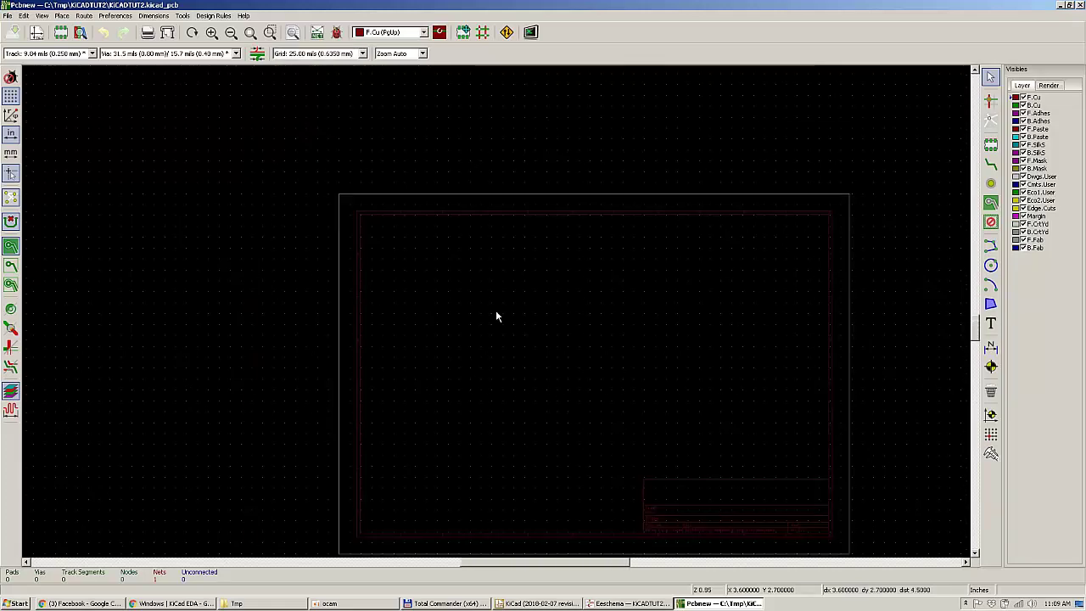
{"action": "scroll", "coordinate": [566, 345], "scroll_direction": "up", "scroll_amount": 1}
{"action": "scroll", "coordinate": [498, 315], "scroll_direction": "down", "scroll_amount": 1}
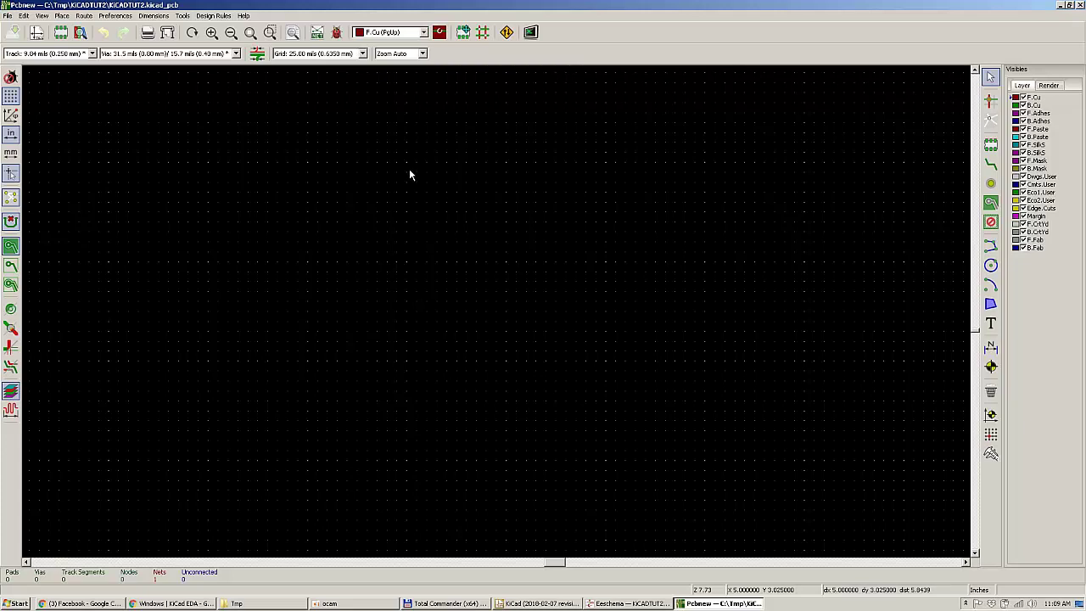
Step: Read the KiCADTUT2.net netlist into the board and test the imported footprints
{"action": "left_click", "coordinate": [317, 34]}
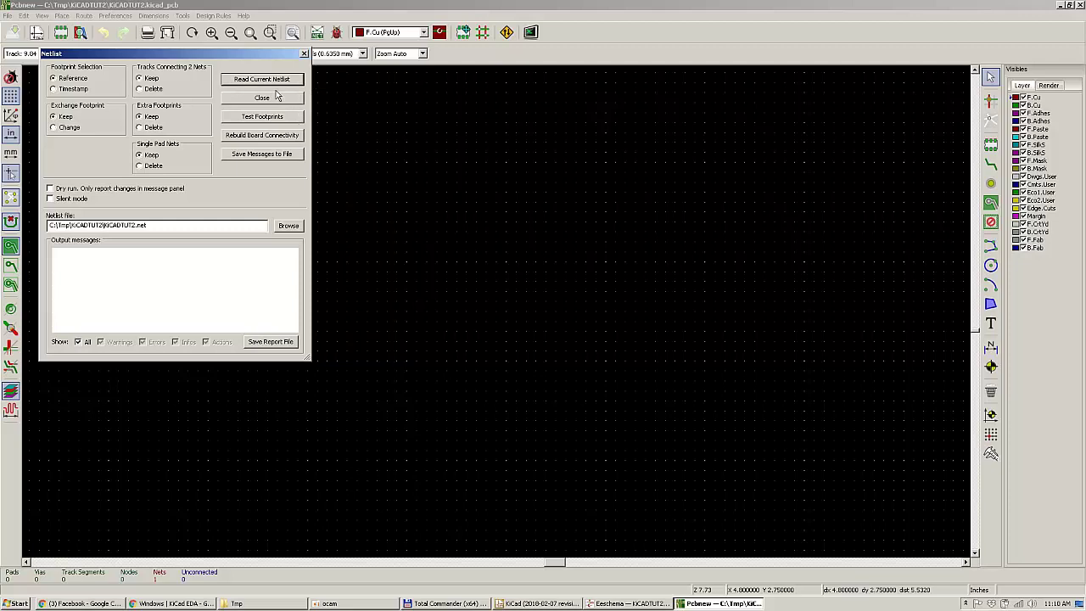
{"action": "left_click_drag", "start_coordinate": [244, 55], "coordinate": [277, 83]}
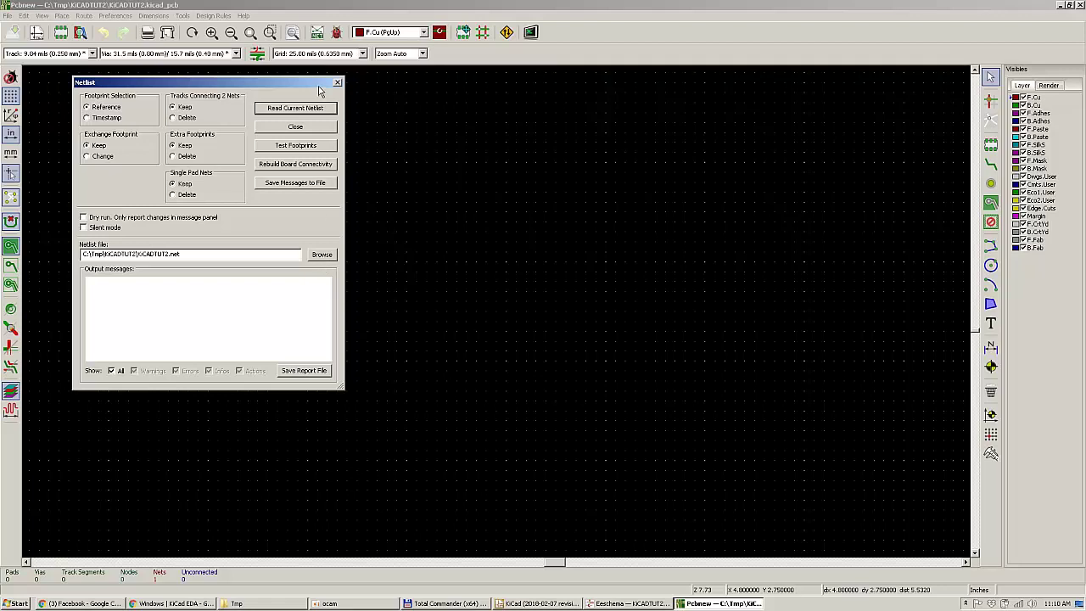
{"action": "left_click", "coordinate": [297, 110]}
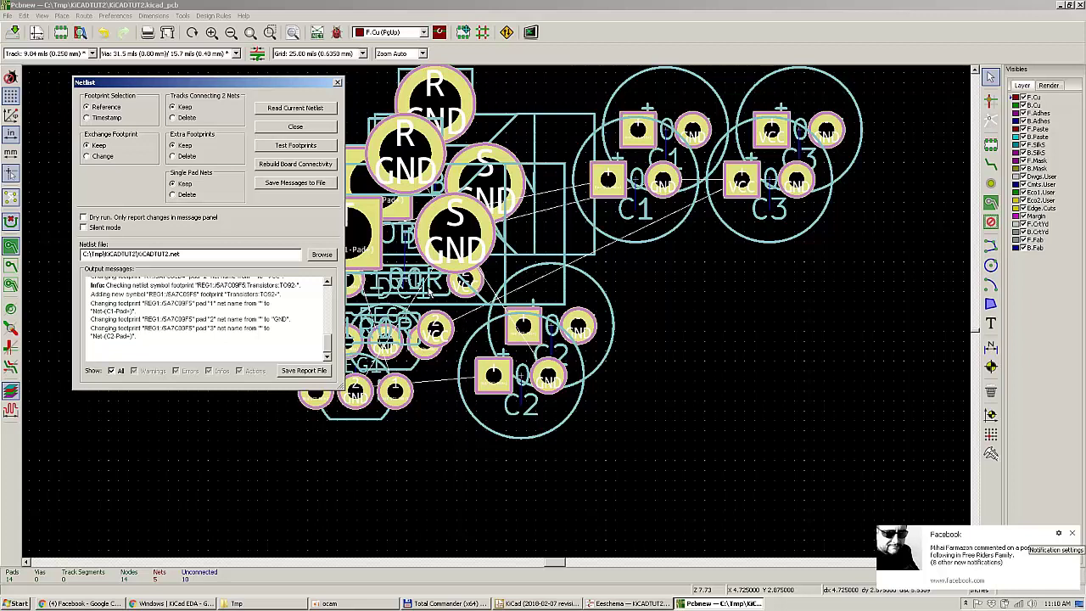
{"action": "left_click", "coordinate": [296, 146]}
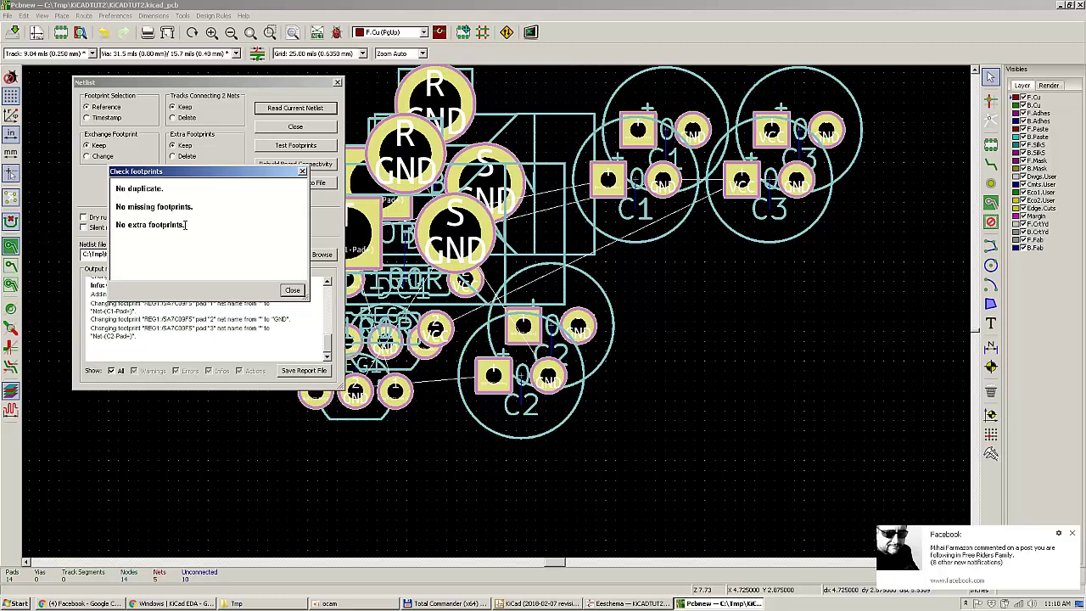
Step: Close the footprint check report and the netlist dialog, and look over the imported footprints on the board
{"action": "left_click", "coordinate": [292, 291]}
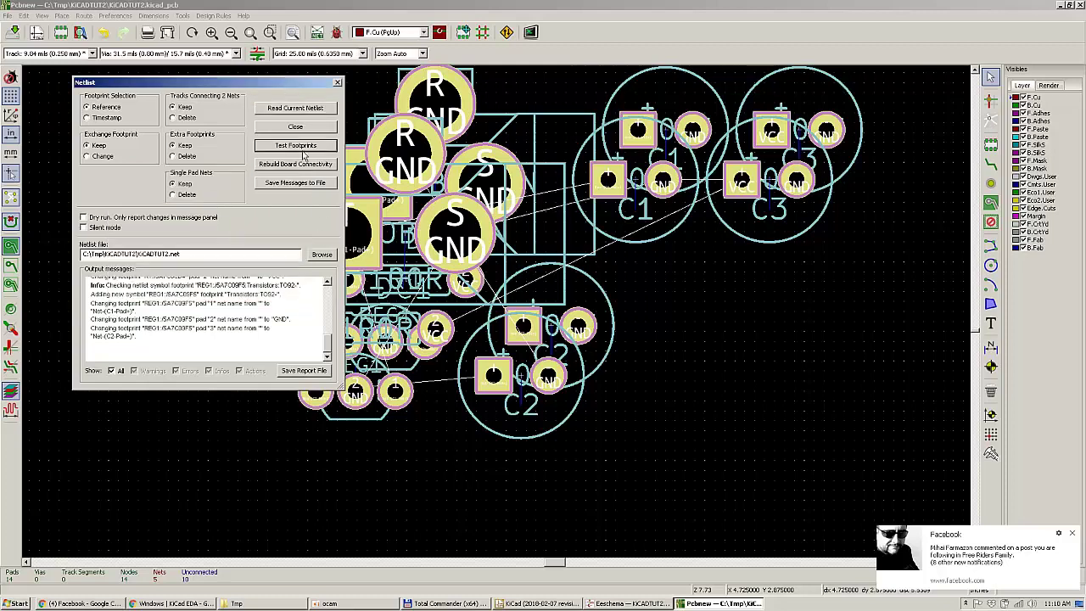
{"action": "left_click", "coordinate": [295, 126]}
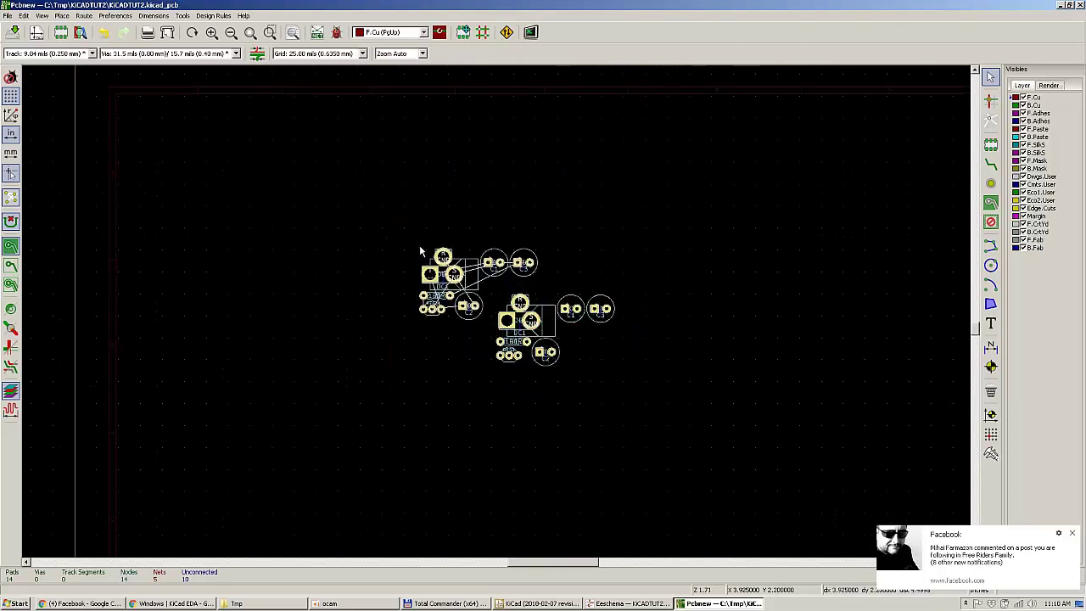
{"action": "scroll", "coordinate": [498, 316], "scroll_direction": "up", "scroll_amount": 3}
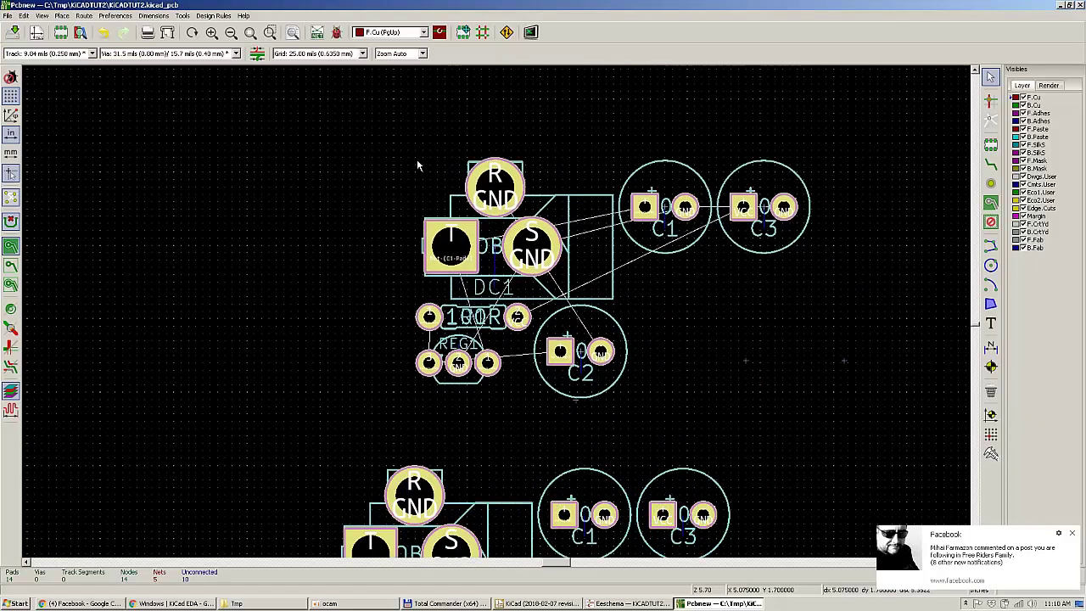
{"action": "scroll", "coordinate": [416, 165], "scroll_direction": "down", "scroll_amount": 2}
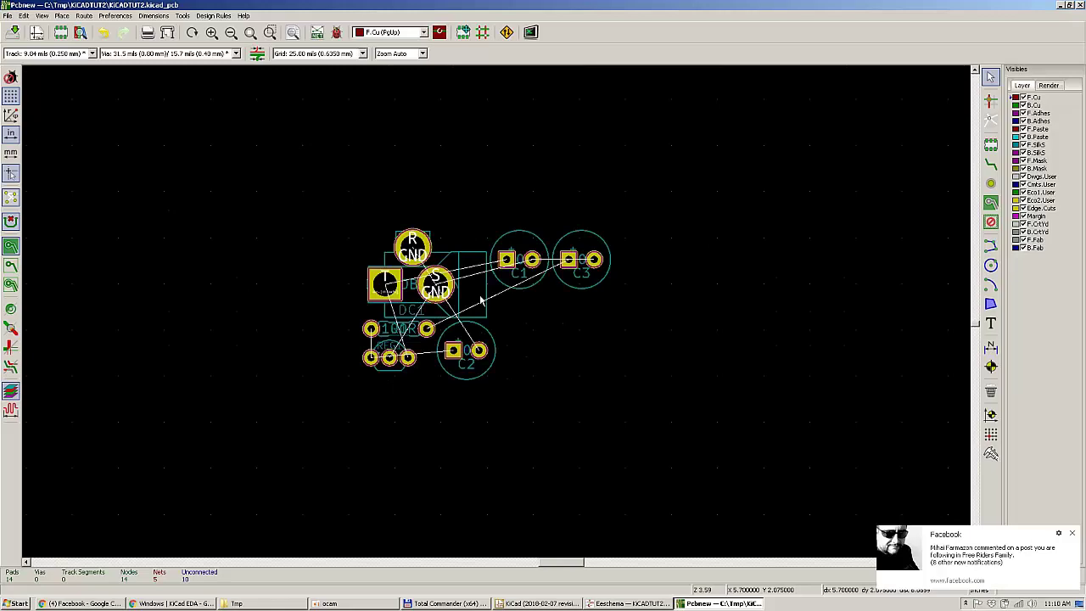
{"action": "scroll", "coordinate": [496, 314], "scroll_direction": "up", "scroll_amount": 4}
{"action": "scroll", "coordinate": [497, 314], "scroll_direction": "down", "scroll_amount": 3}
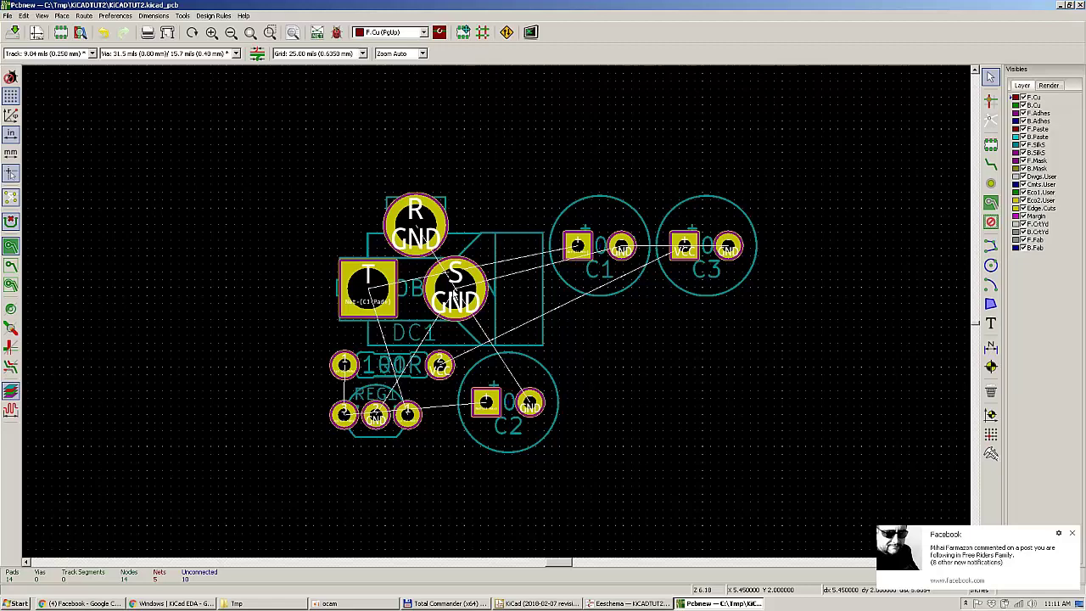
Step: Rotate connector DC1 by 180 degrees and place it to the left of the other footprints
{"action": "mouse_move", "coordinate": [455, 293]}
{"action": "left_mouse_down"}
{"action": "mouse_move", "coordinate": [623, 185]}
{"action": "mouse_move", "coordinate": [329, 194]}
{"action": "mouse_move", "coordinate": [400, 218]}
{"action": "mouse_move", "coordinate": [454, 291]}
{"action": "left_mouse_up"}
{"action": "left_click", "coordinate": [454, 291]}
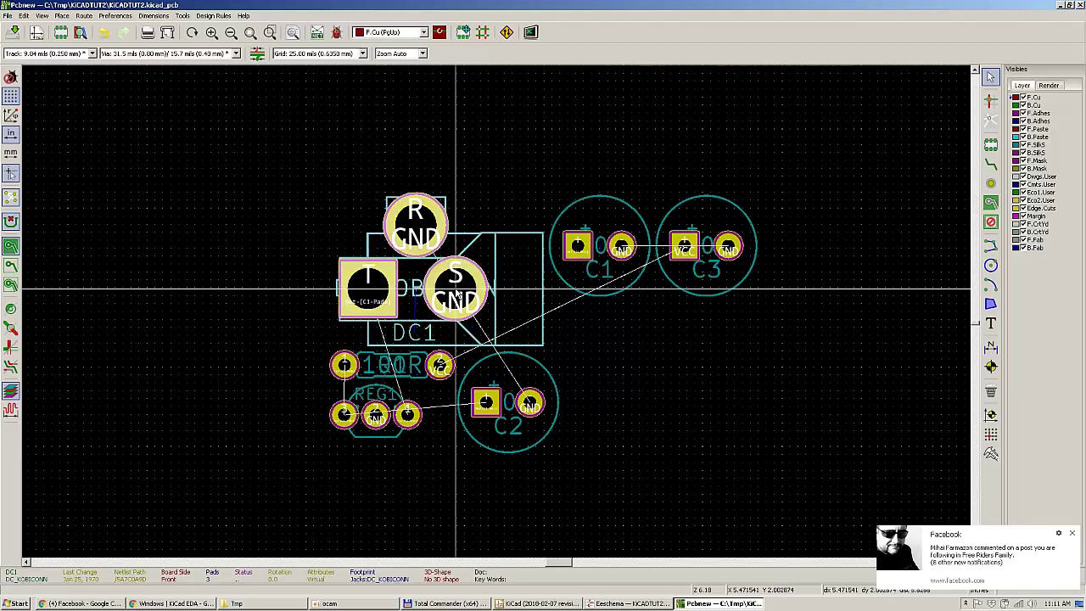
{"action": "key", "text": "r"}
{"action": "key", "text": "r"}
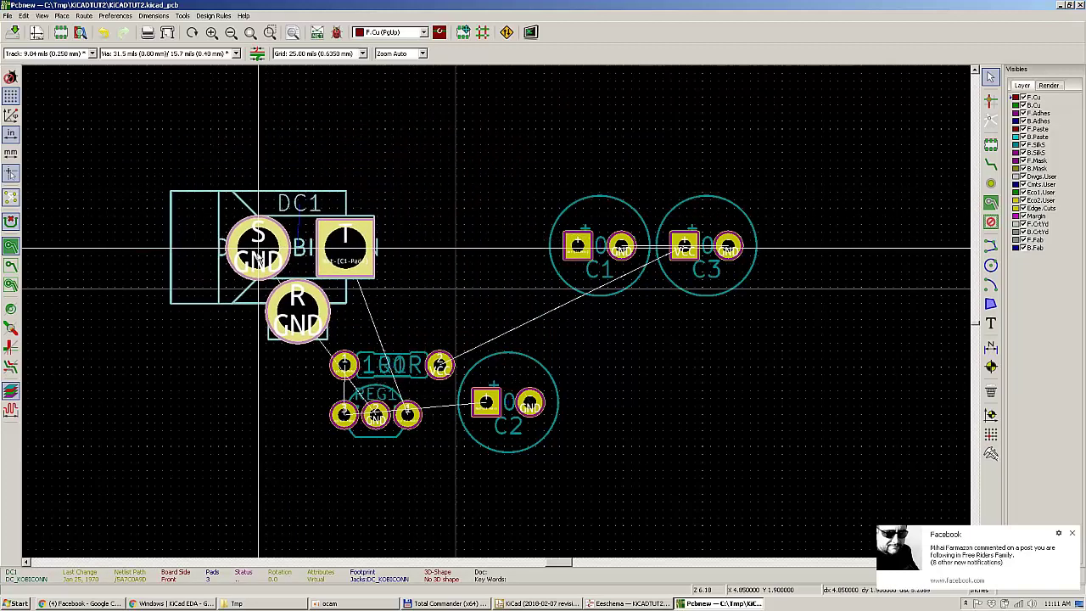
{"action": "left_click_drag", "start_coordinate": [259, 248], "coordinate": [259, 232]}
{"action": "left_click", "coordinate": [259, 232]}
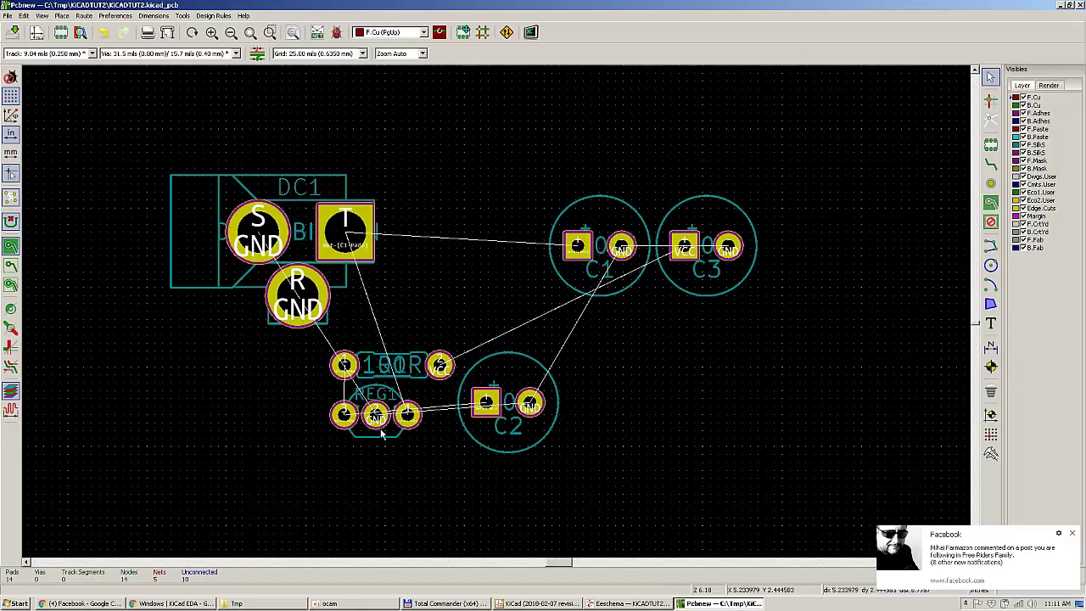
Step: Rotate regulator REG1 by 90 degrees and place it upright just right of DC1, with pad 1 at the top
{"action": "left_click_drag", "start_coordinate": [379, 427], "coordinate": [432, 267]}
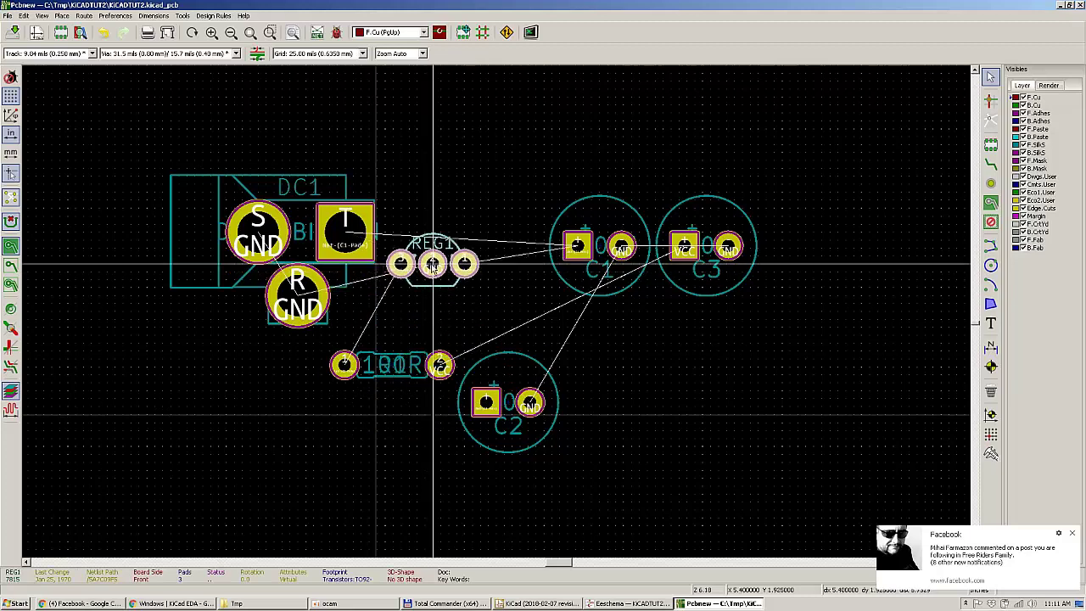
{"action": "key", "text": "r"}
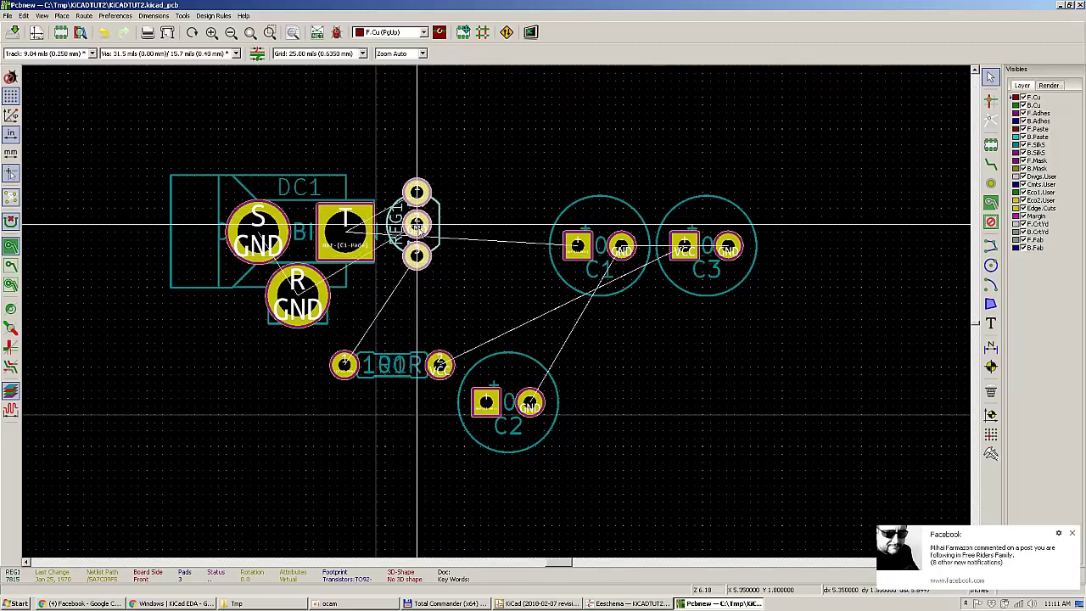
{"action": "left_click_drag", "start_coordinate": [416, 231], "coordinate": [425, 235]}
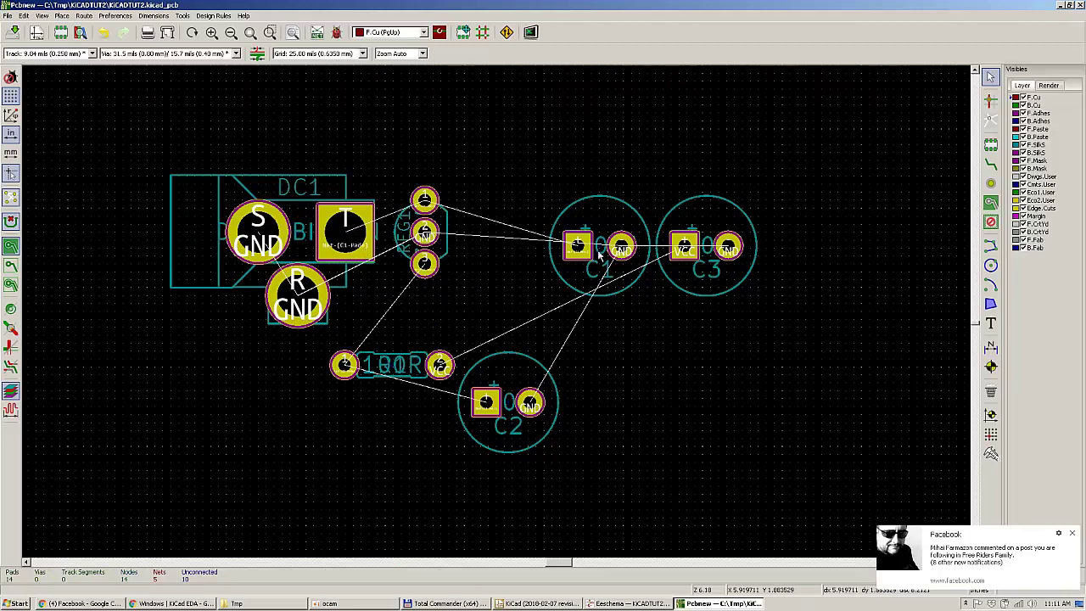
{"action": "key", "text": "m"}
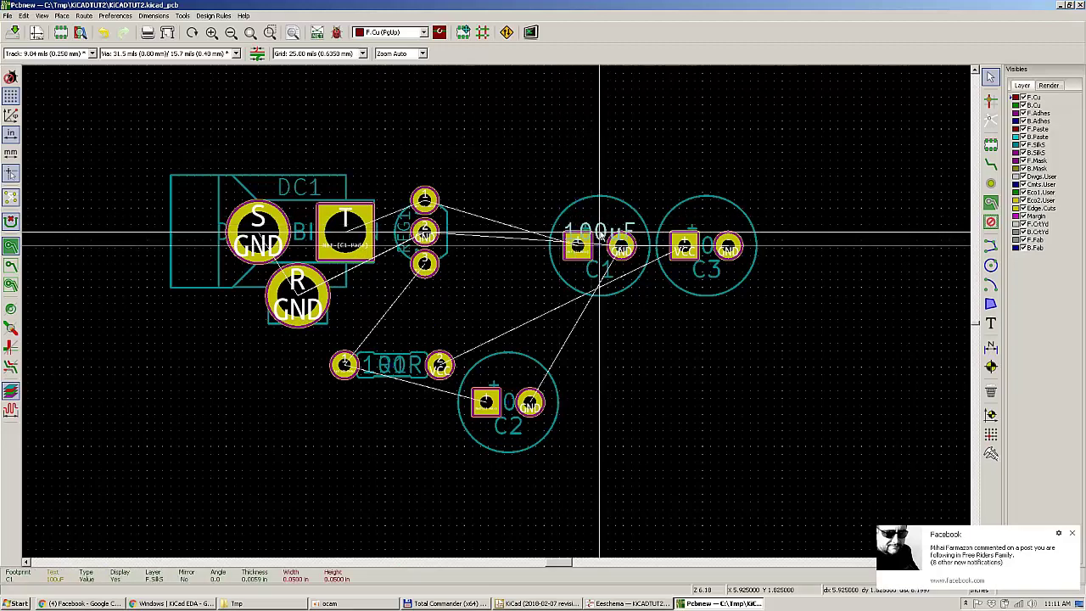
{"action": "key", "text": "Escape"}
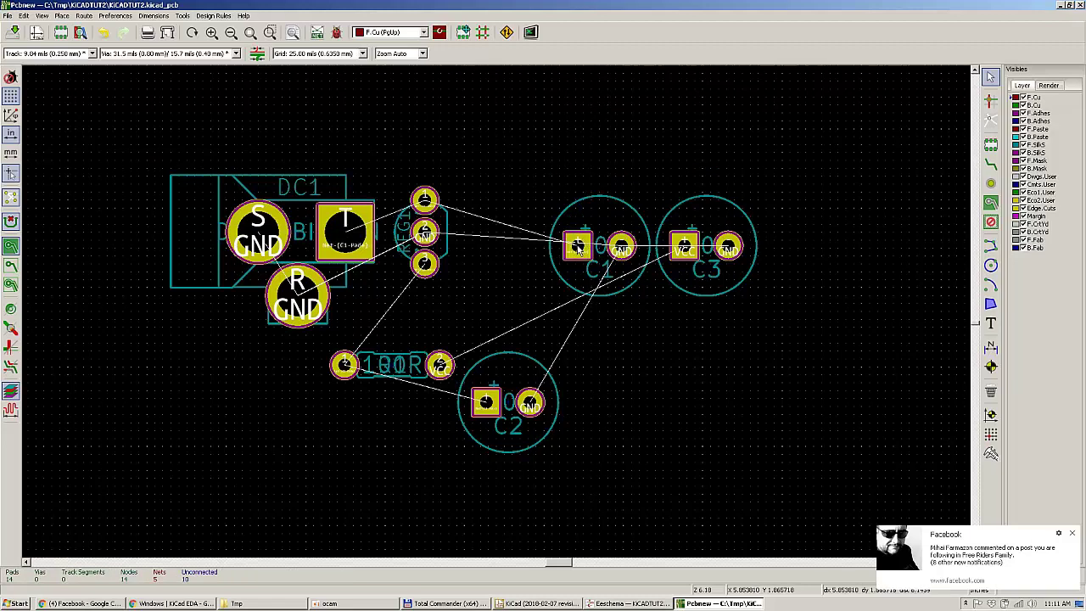
{"action": "key", "text": "m"}
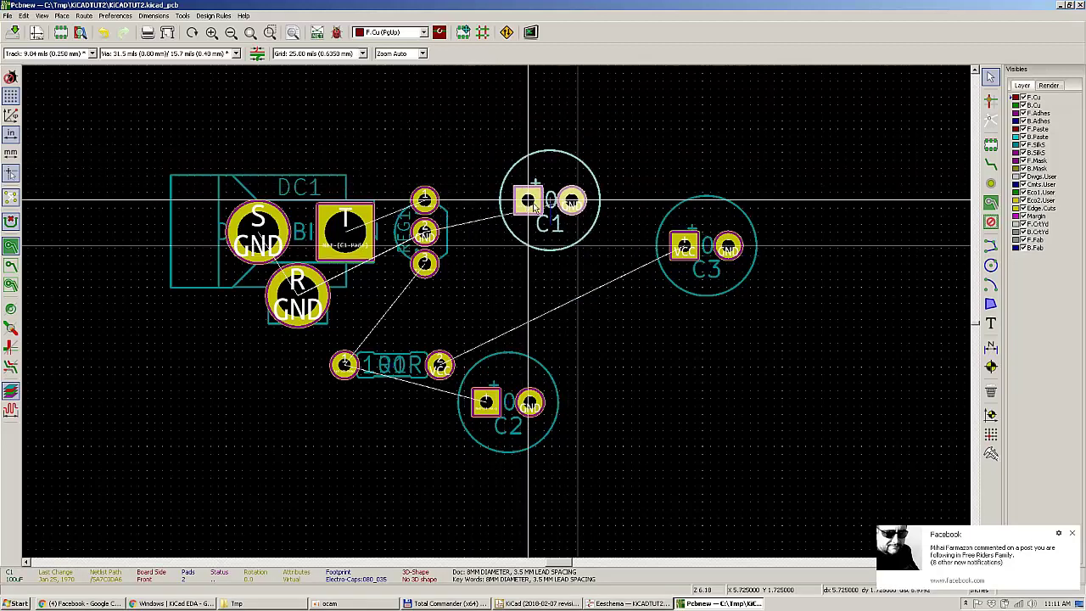
{"action": "left_click", "coordinate": [577, 246]}
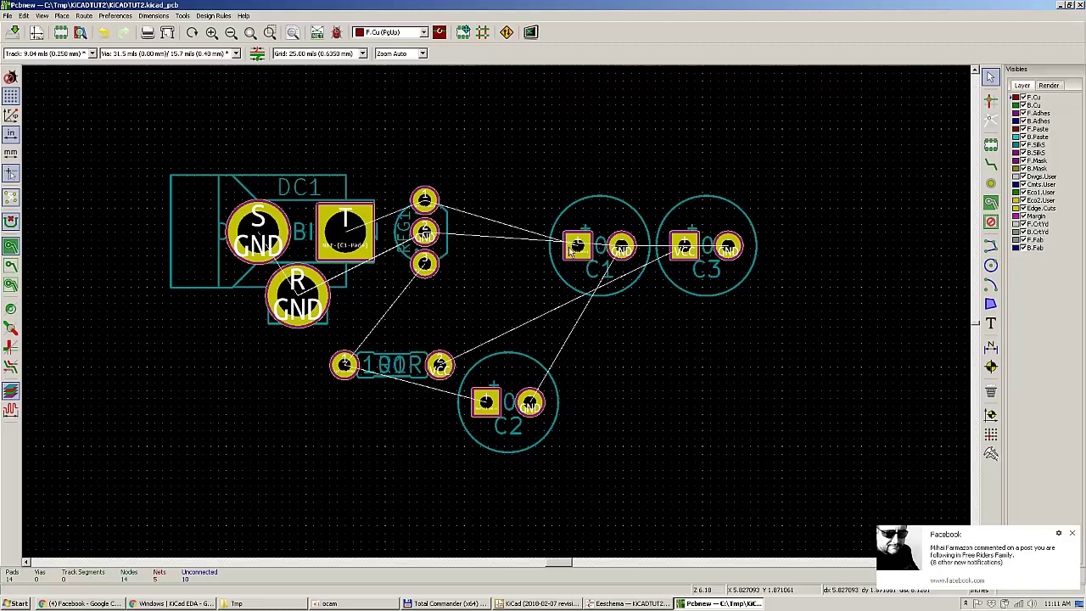
Step: Turn capacitor C1 upright with its GND pad underneath and place it to the upper right of REG1
{"action": "key", "text": "m"}
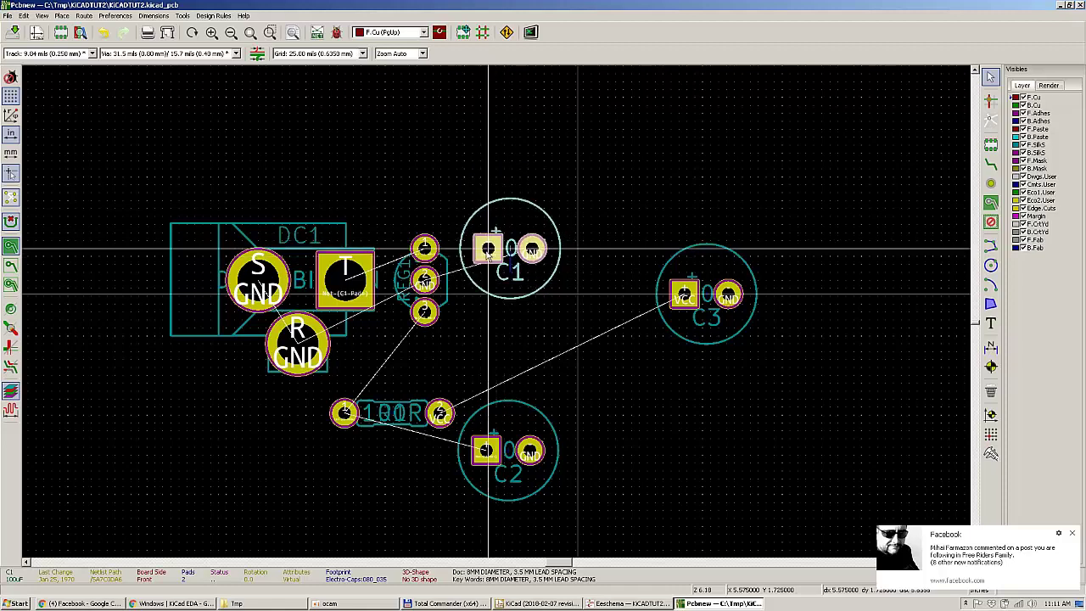
{"action": "key", "text": "r"}
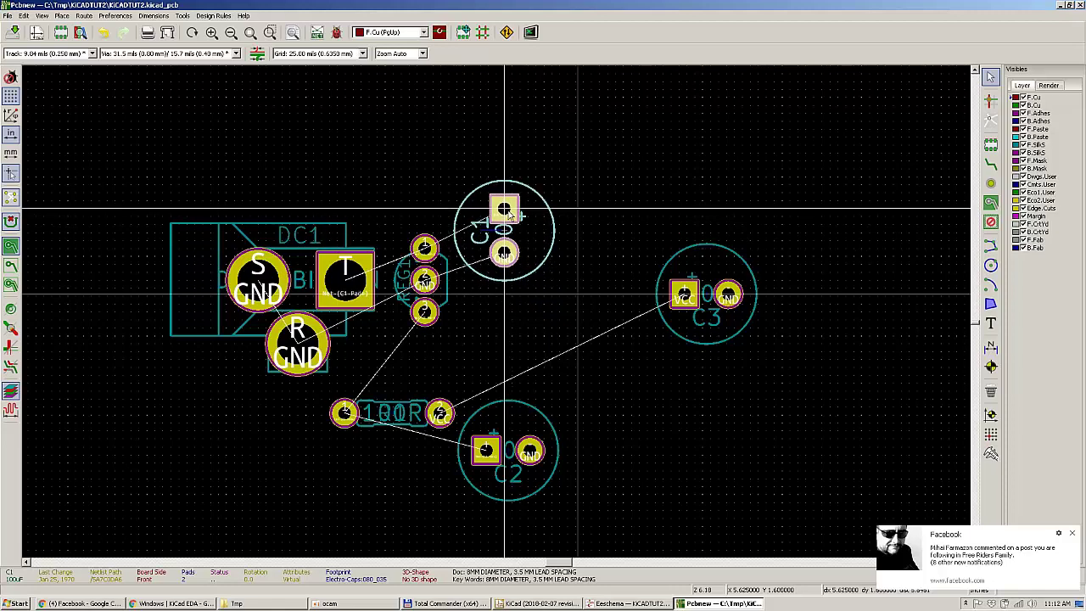
{"action": "left_click", "coordinate": [504, 209]}
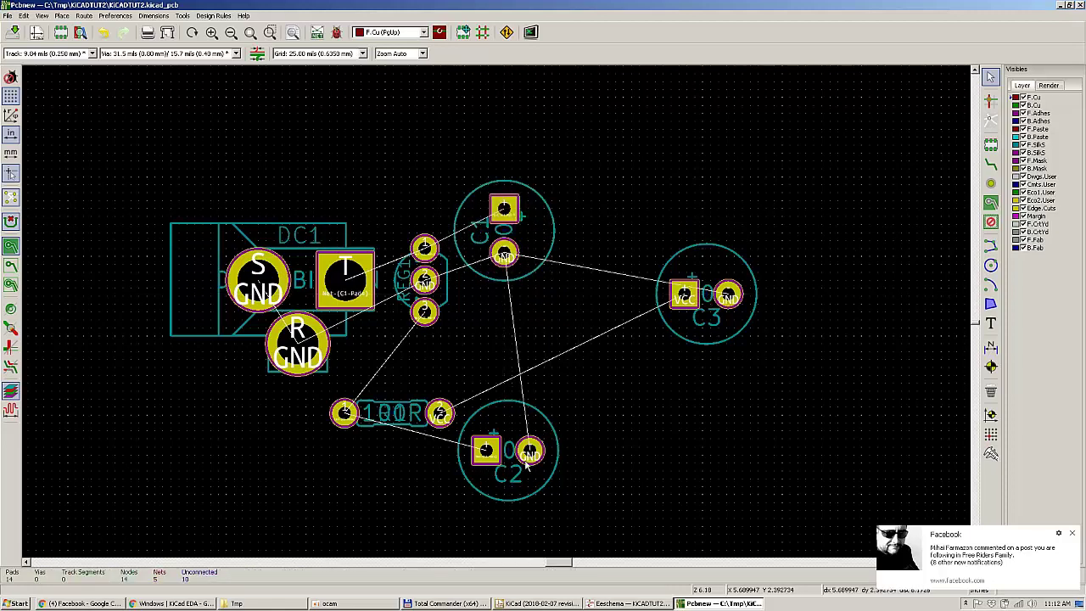
Step: Turn capacitor C2 upright with its GND pad on top and place it directly below C1
{"action": "key", "text": "m"}
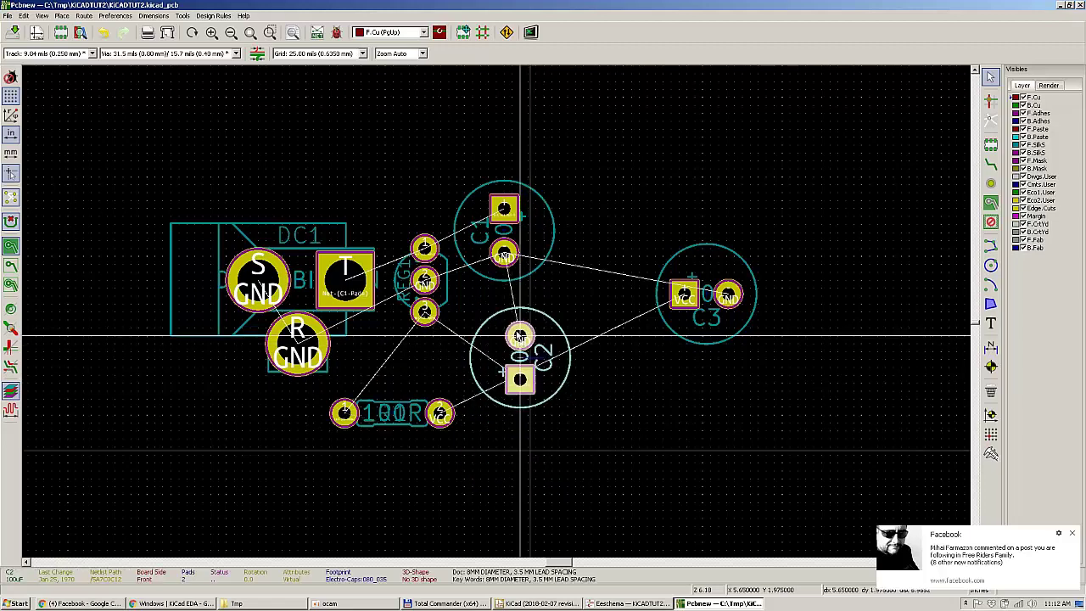
{"action": "key", "text": "r"}
{"action": "left_click", "coordinate": [504, 316]}
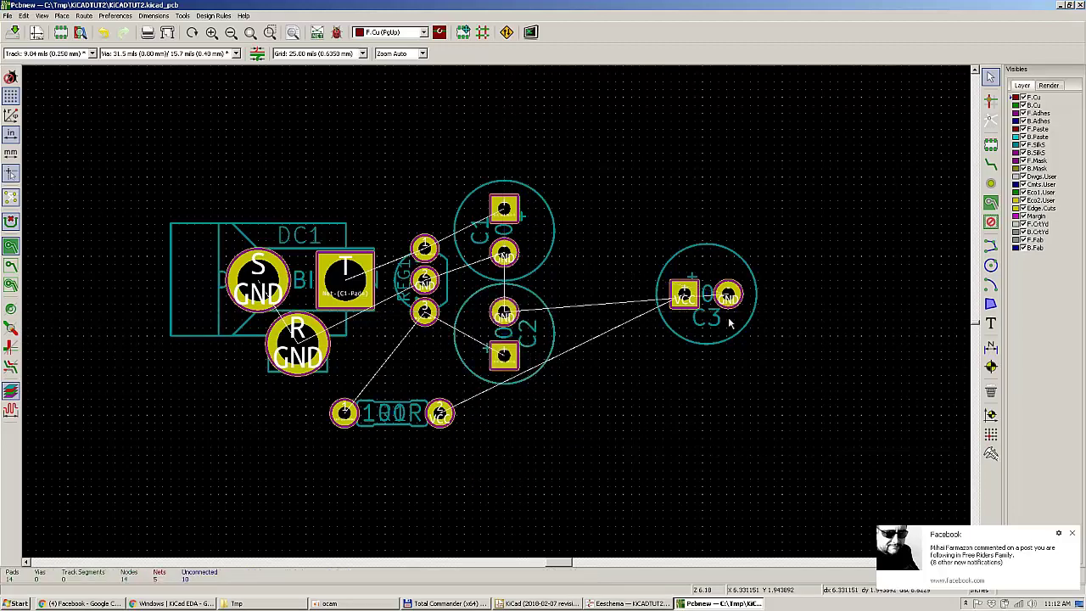
Step: Move the 100R value text below the resistor's outline and try moving the R1 reference above it
{"action": "left_click", "coordinate": [410, 422]}
{"action": "left_click", "coordinate": [418, 427]}
{"action": "left_click", "coordinate": [397, 415]}
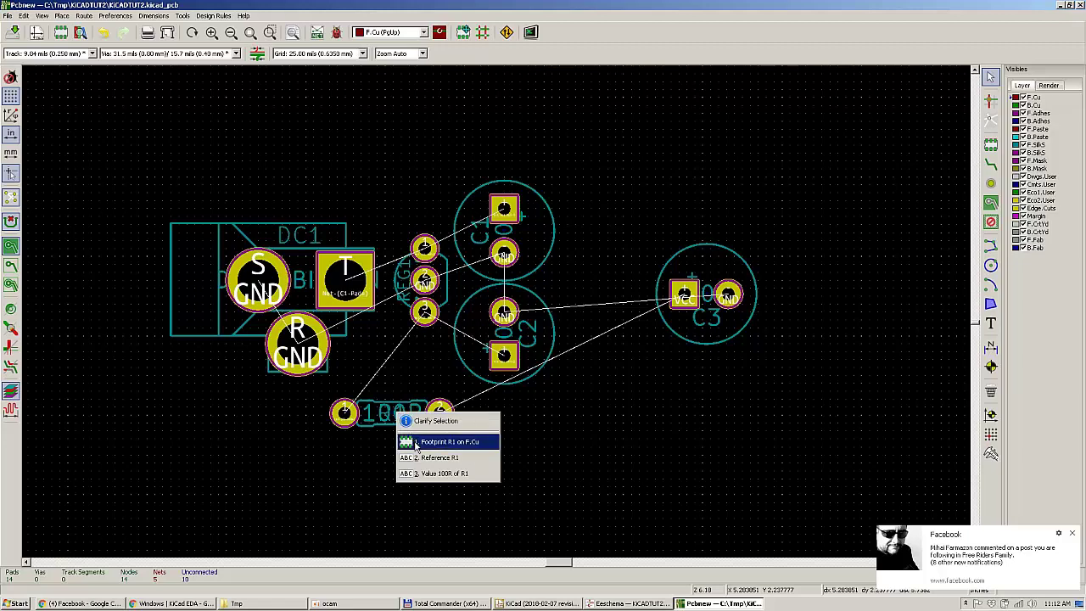
{"action": "left_click", "coordinate": [481, 473]}
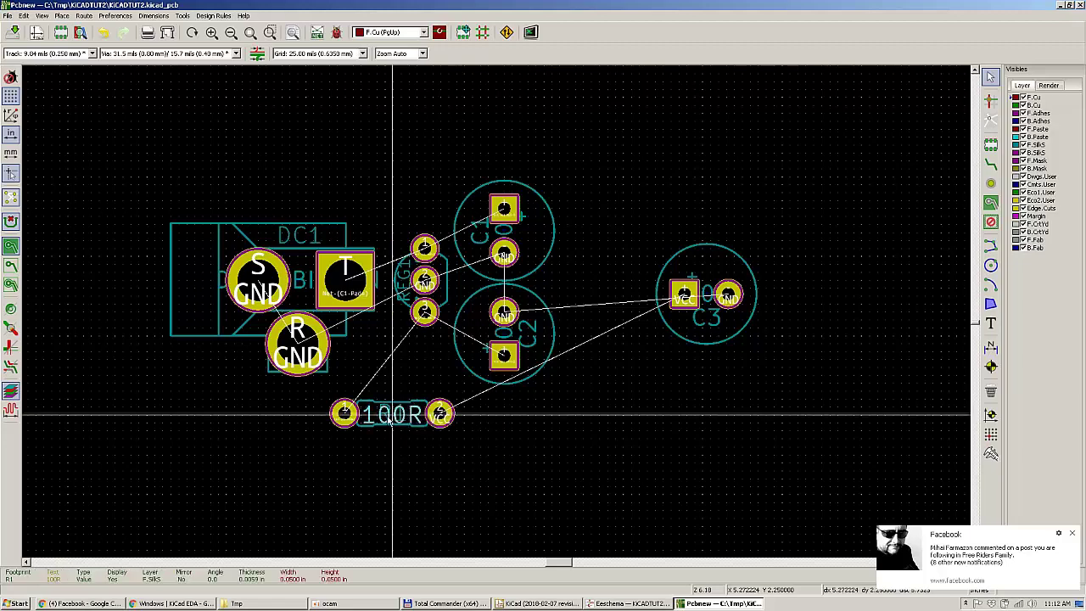
{"action": "left_click", "coordinate": [392, 439]}
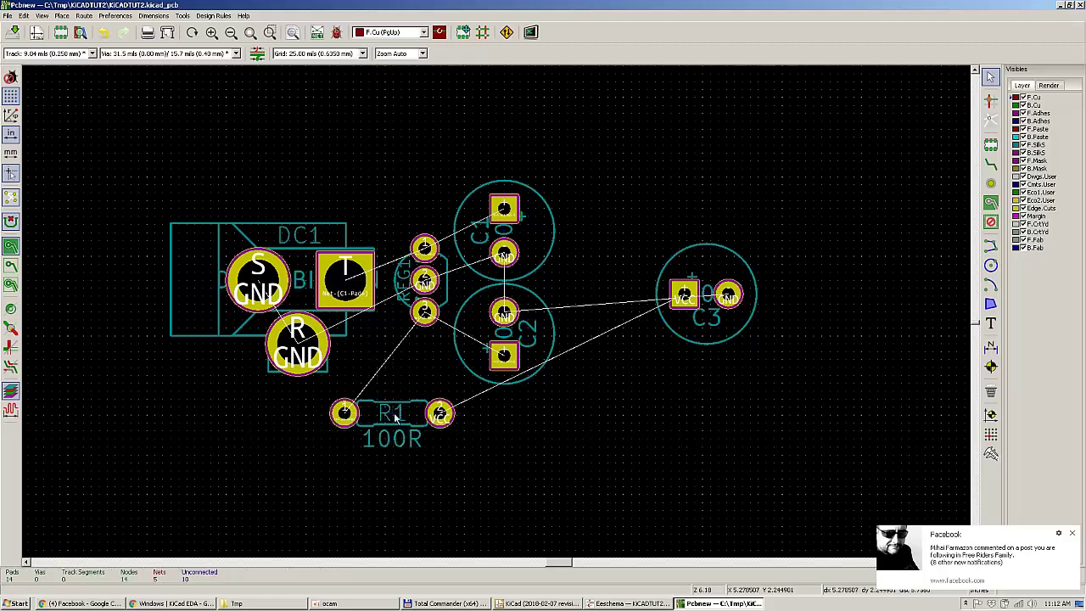
{"action": "key", "text": "m"}
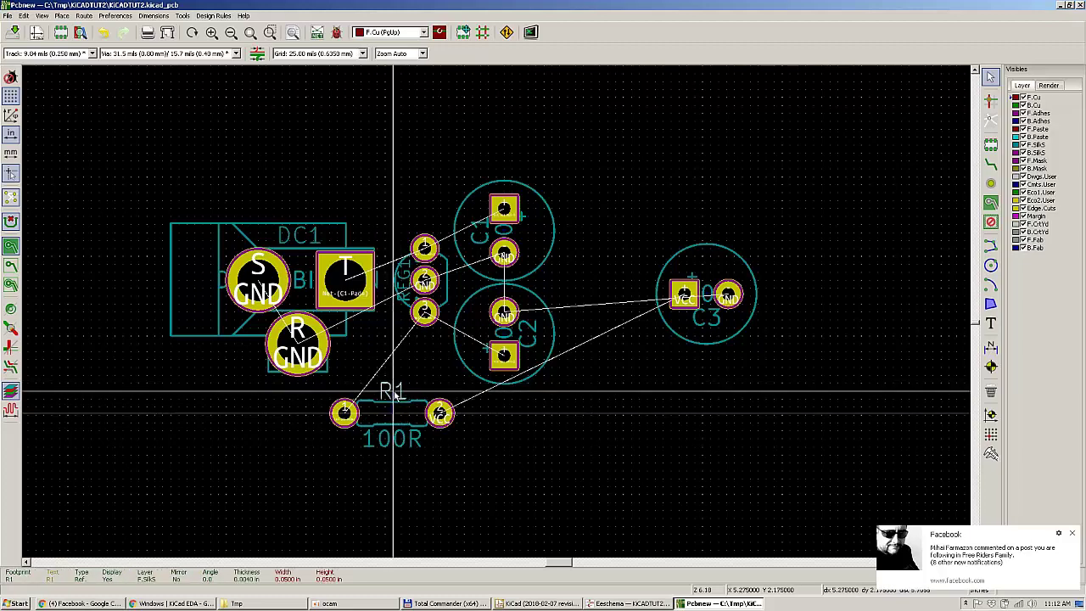
{"action": "left_click", "coordinate": [398, 414]}
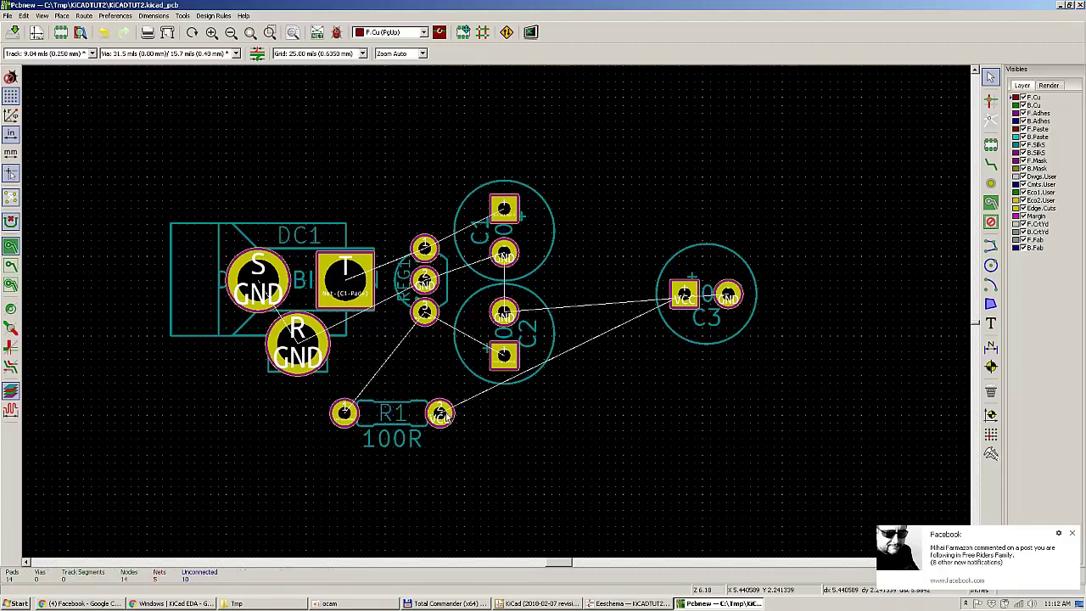
Step: Rotate resistor R1 by 90 degrees and place it upright to the right of C1 and C2, with its VCC pad on top
{"action": "left_click_drag", "start_coordinate": [444, 415], "coordinate": [576, 241]}
{"action": "key", "text": "r"}
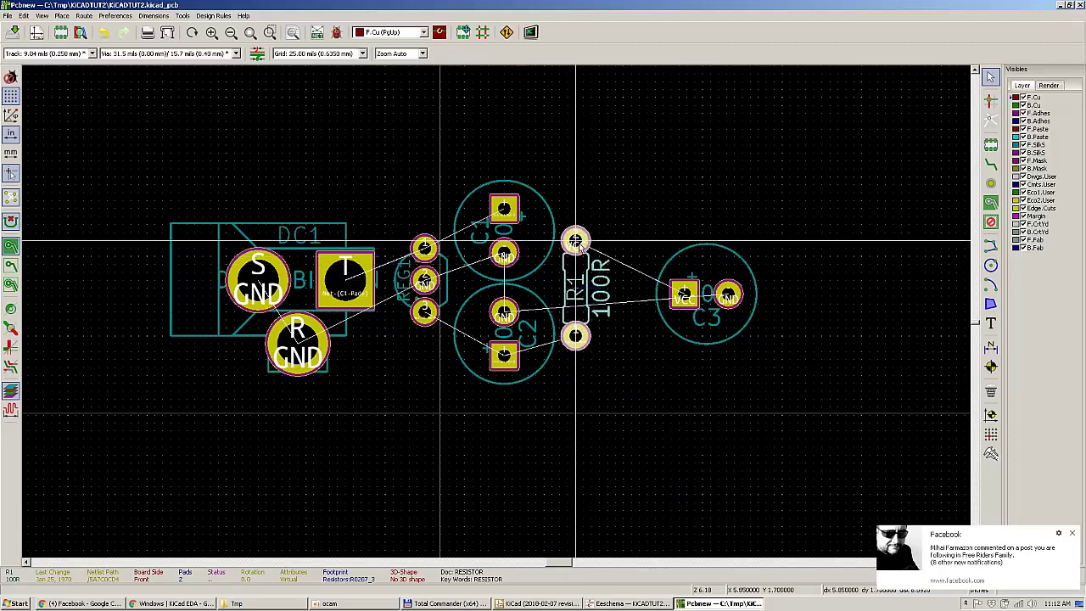
{"action": "left_click", "coordinate": [575, 241]}
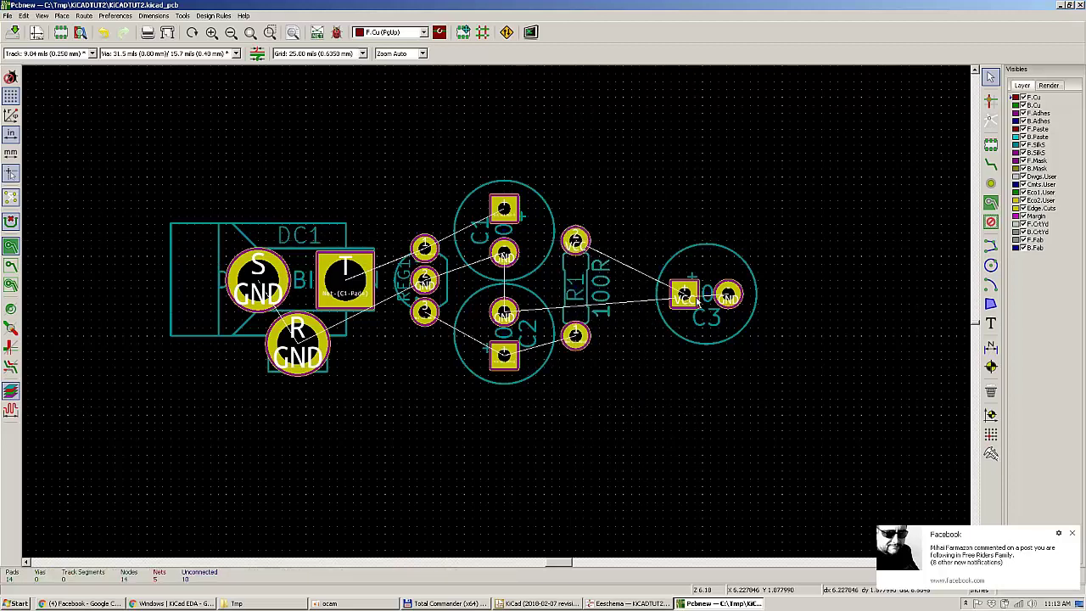
Step: Turn capacitor C3 upright with its VCC pad on top and place it right of R1, level with C1
{"action": "left_click_drag", "start_coordinate": [696, 298], "coordinate": [687, 256]}
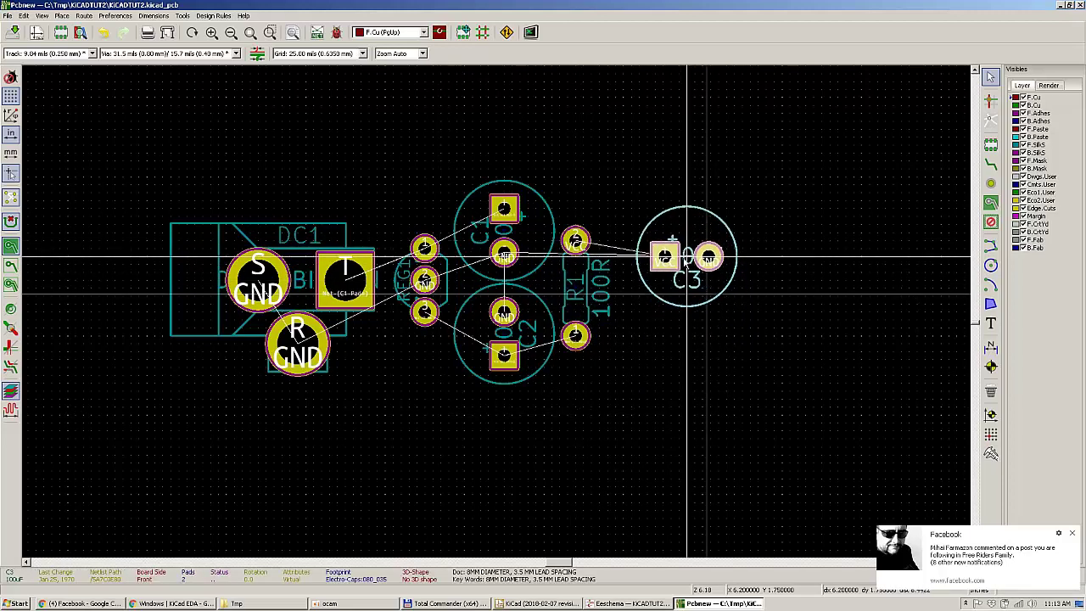
{"action": "key", "text": "r"}
{"action": "key", "text": "r"}
{"action": "key", "text": "r"}
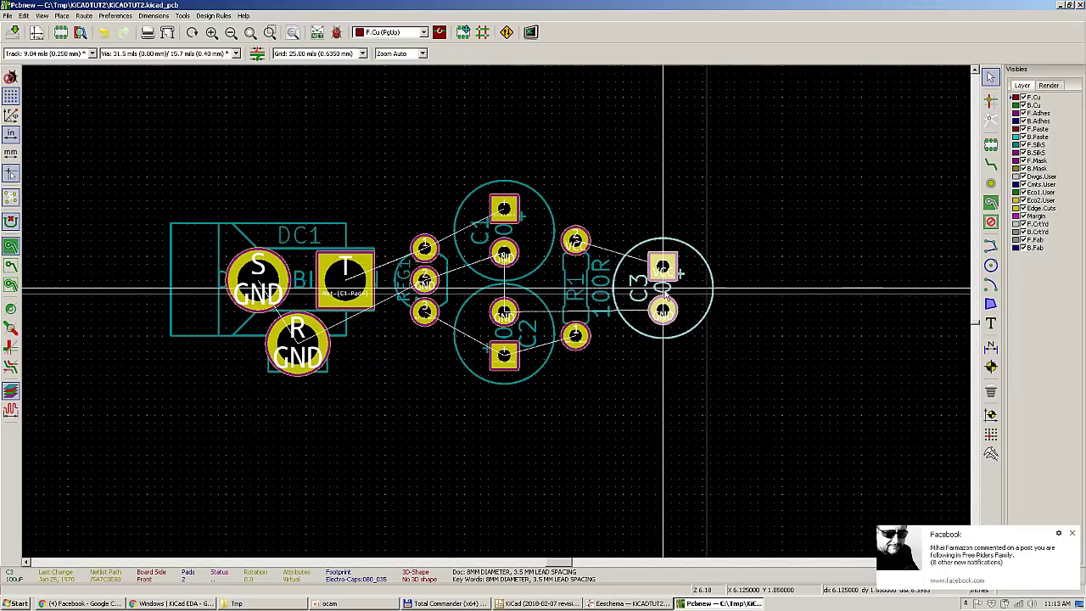
{"action": "left_click_drag", "start_coordinate": [664, 286], "coordinate": [649, 242]}
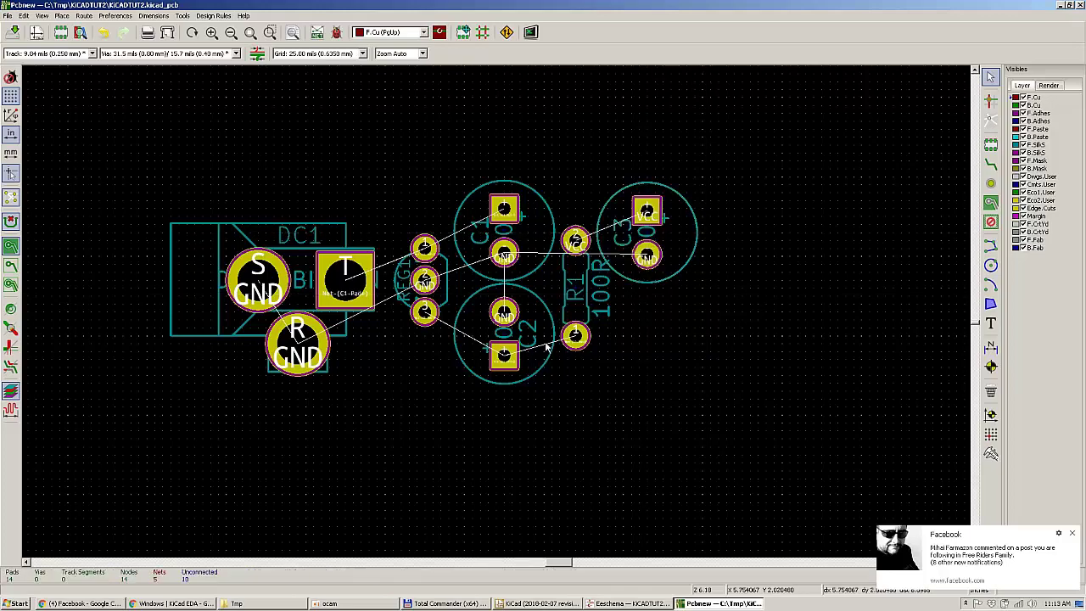
{"action": "scroll", "coordinate": [588, 304], "scroll_direction": "down", "scroll_amount": 1}
{"action": "scroll", "coordinate": [580, 333], "scroll_direction": "up", "scroll_amount": 1}
{"action": "scroll", "coordinate": [497, 312], "scroll_direction": "down", "scroll_amount": 1}
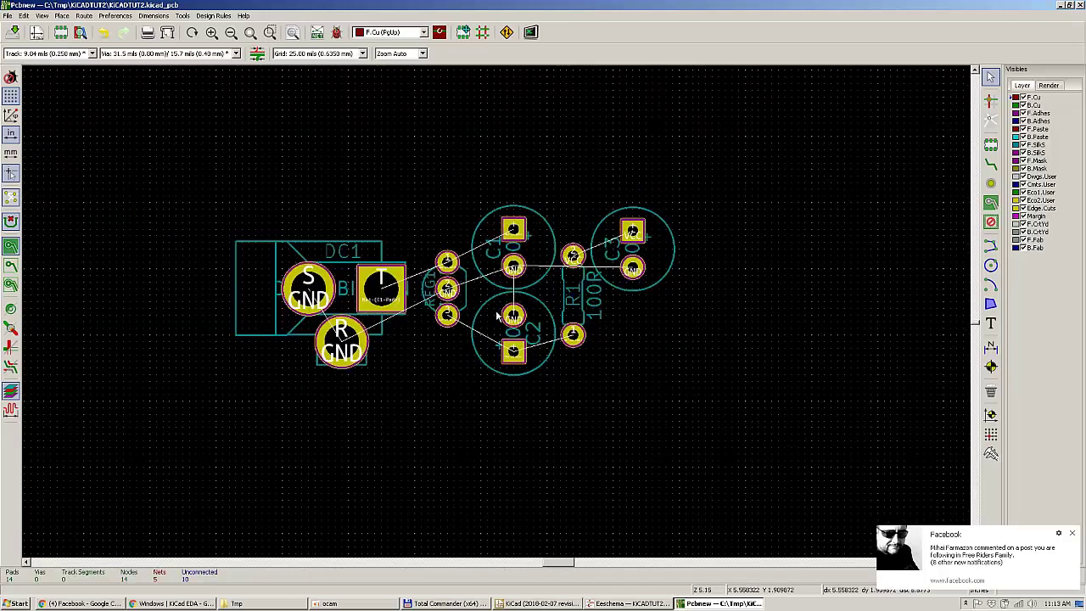
{"action": "scroll", "coordinate": [497, 315], "scroll_direction": "up", "scroll_amount": 1}
{"action": "scroll", "coordinate": [475, 316], "scroll_direction": "down", "scroll_amount": 1}
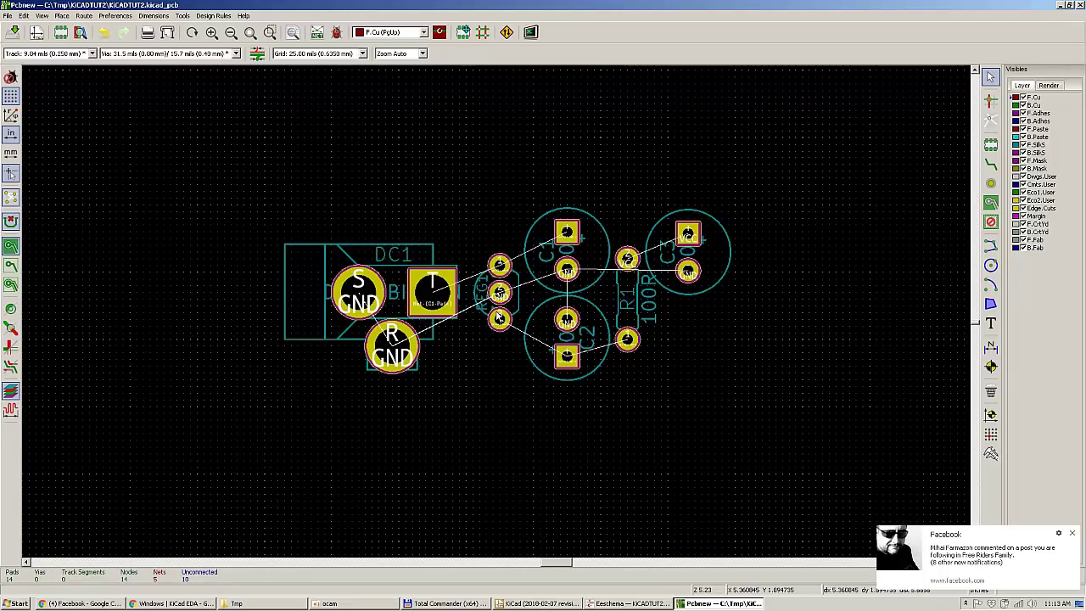
{"action": "scroll", "coordinate": [492, 316], "scroll_direction": "down", "scroll_amount": 1}
{"action": "scroll", "coordinate": [498, 316], "scroll_direction": "up", "scroll_amount": 1}
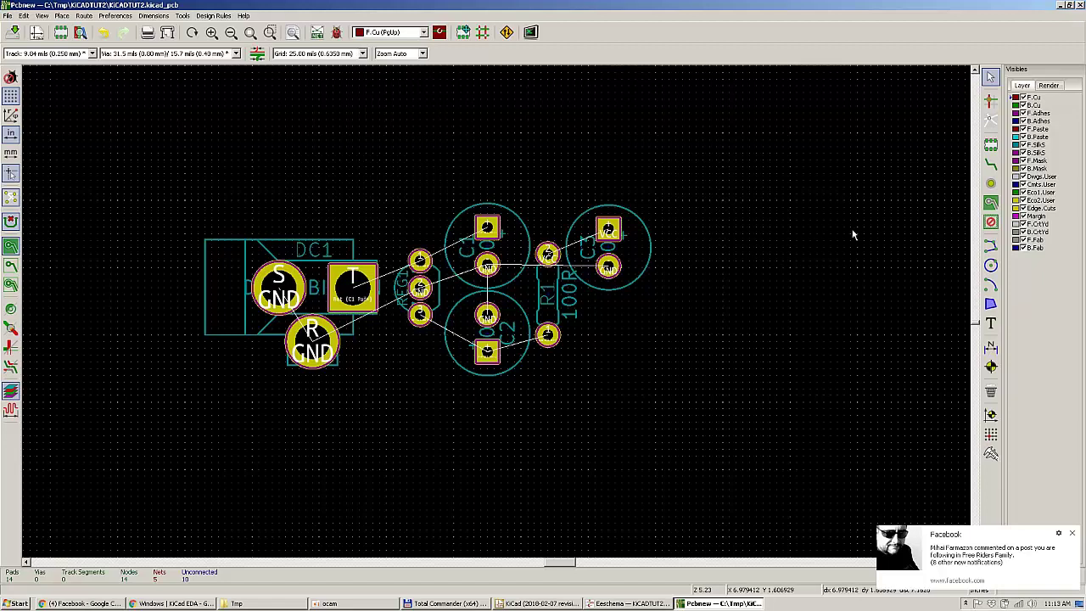
Step: On Edge.Cuts, draw the top, right and bottom edges of a board outline about 1.75 by 0.775 in around the footprints
{"action": "left_click", "coordinate": [1045, 210]}
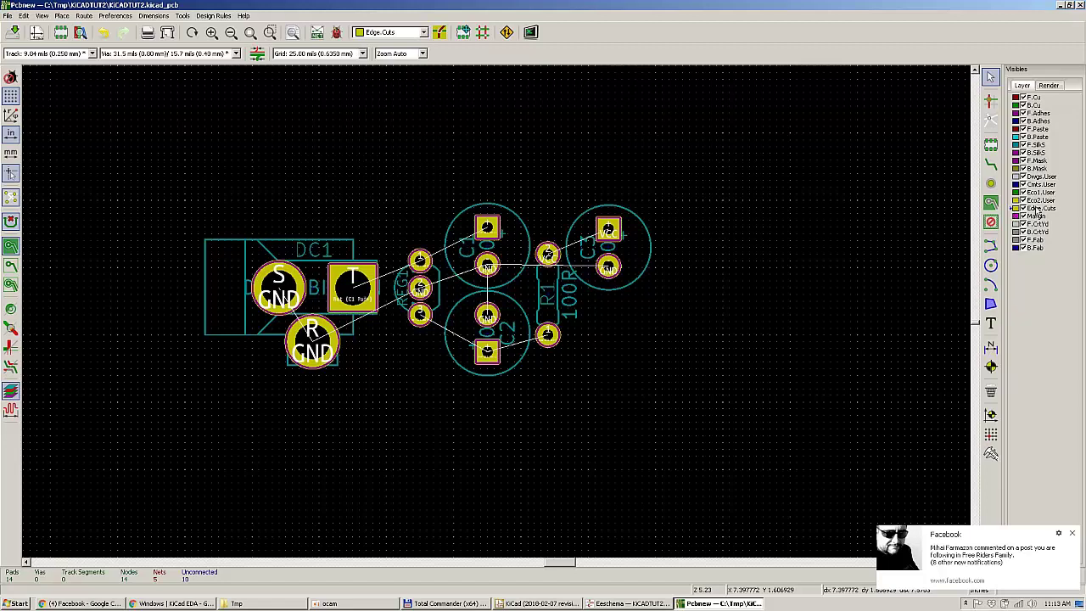
{"action": "left_click", "coordinate": [1040, 200]}
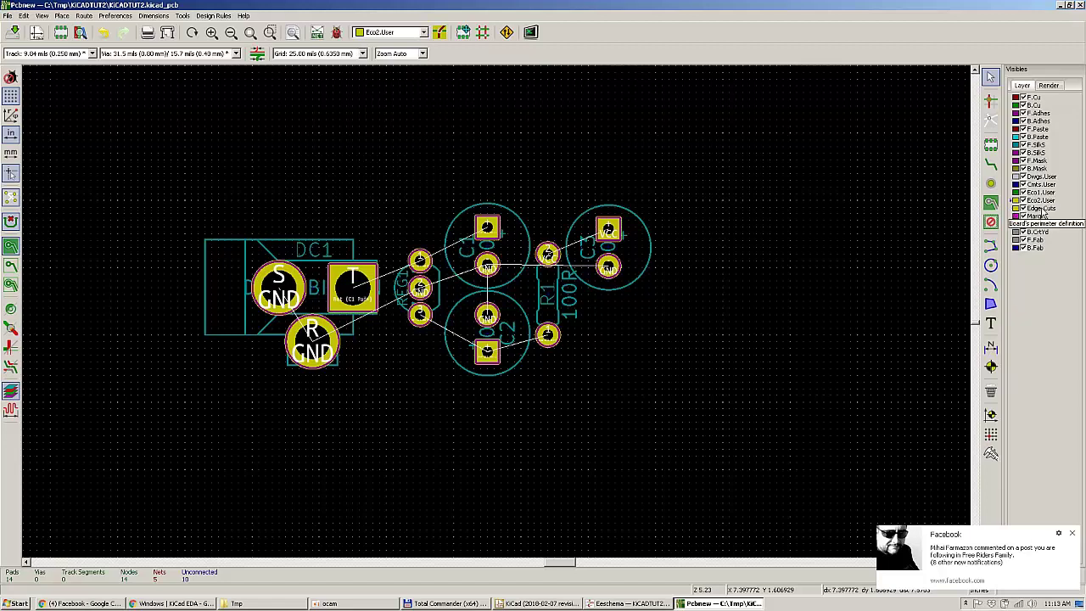
{"action": "left_click", "coordinate": [1043, 210]}
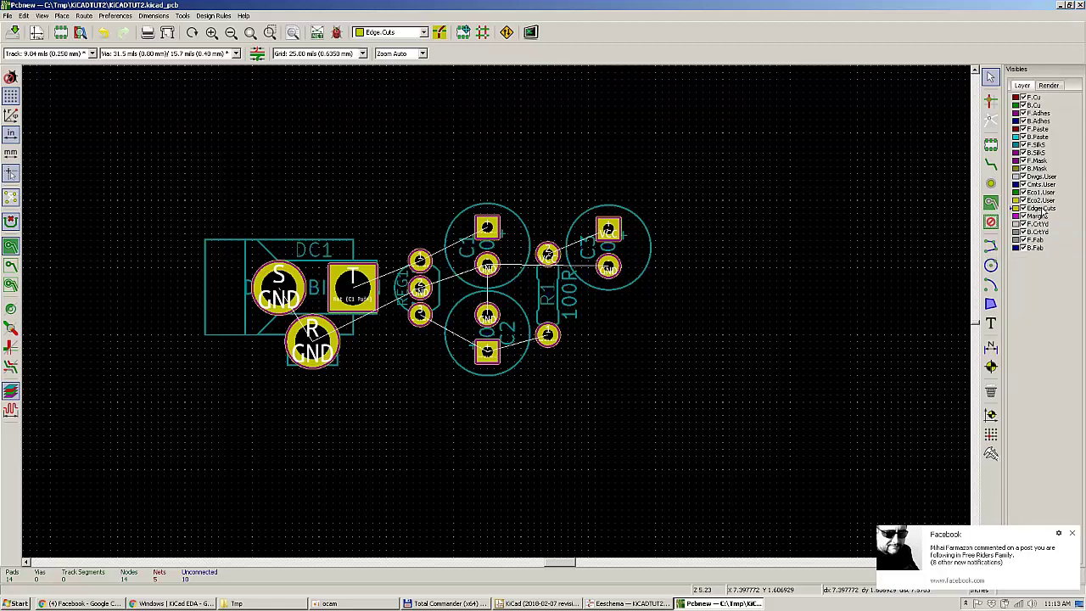
{"action": "left_click", "coordinate": [992, 246]}
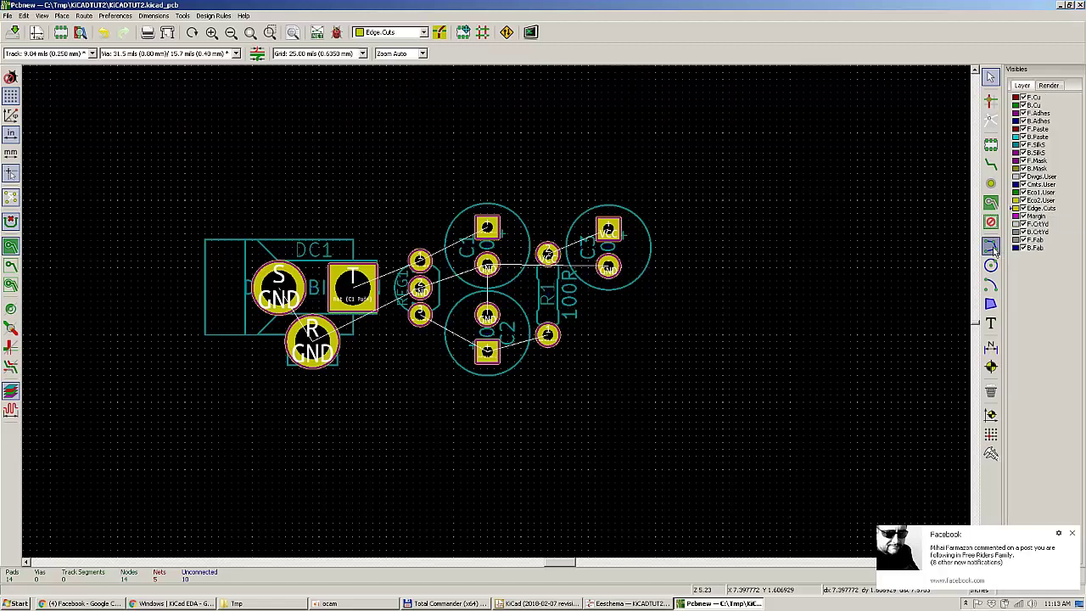
{"action": "left_click", "coordinate": [190, 194]}
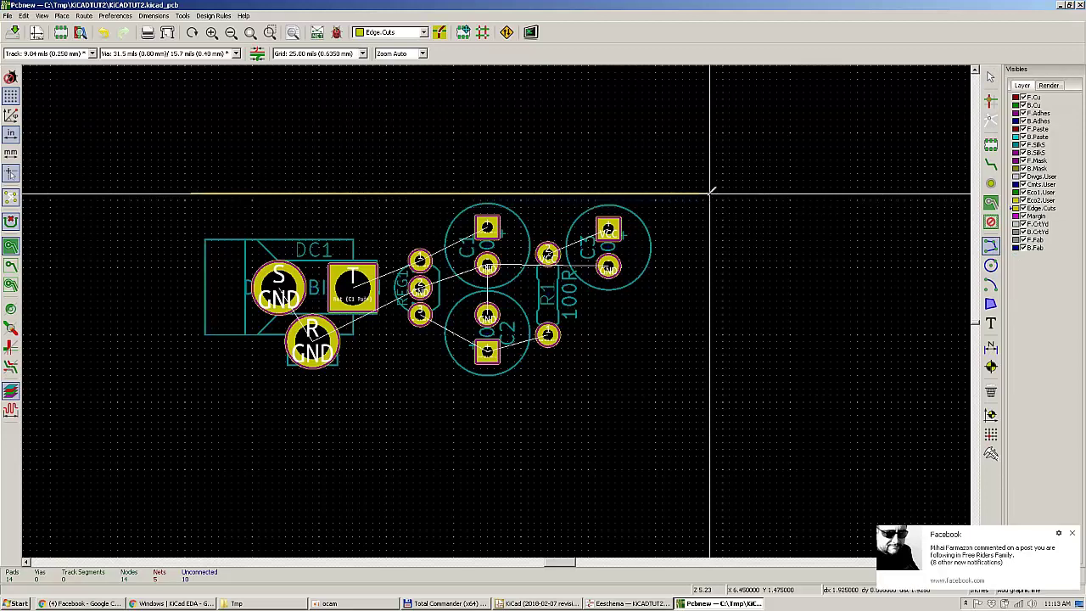
{"action": "left_click", "coordinate": [658, 192]}
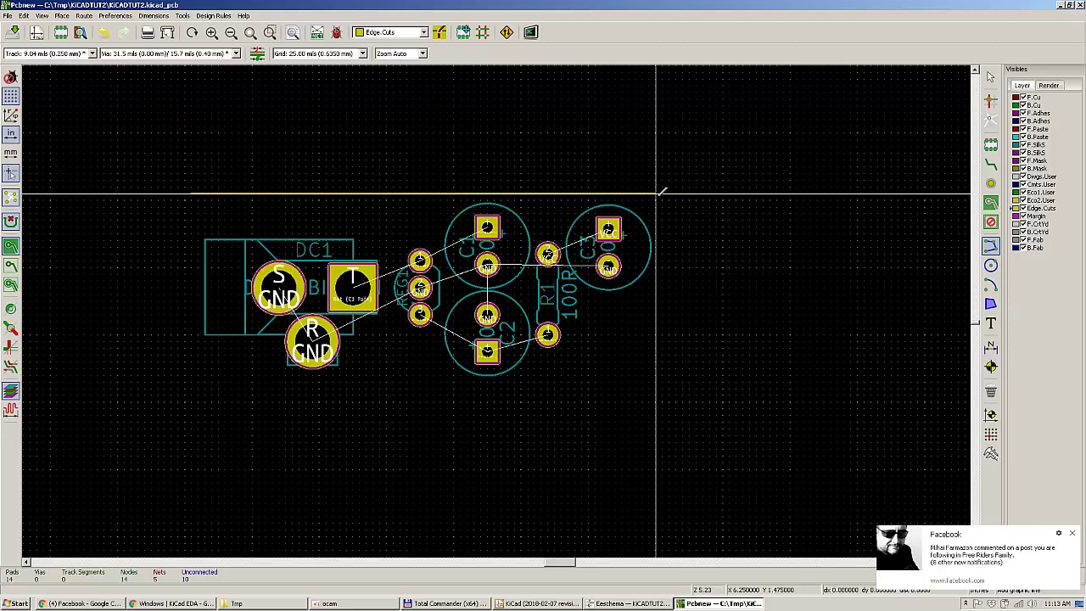
{"action": "left_click", "coordinate": [657, 397]}
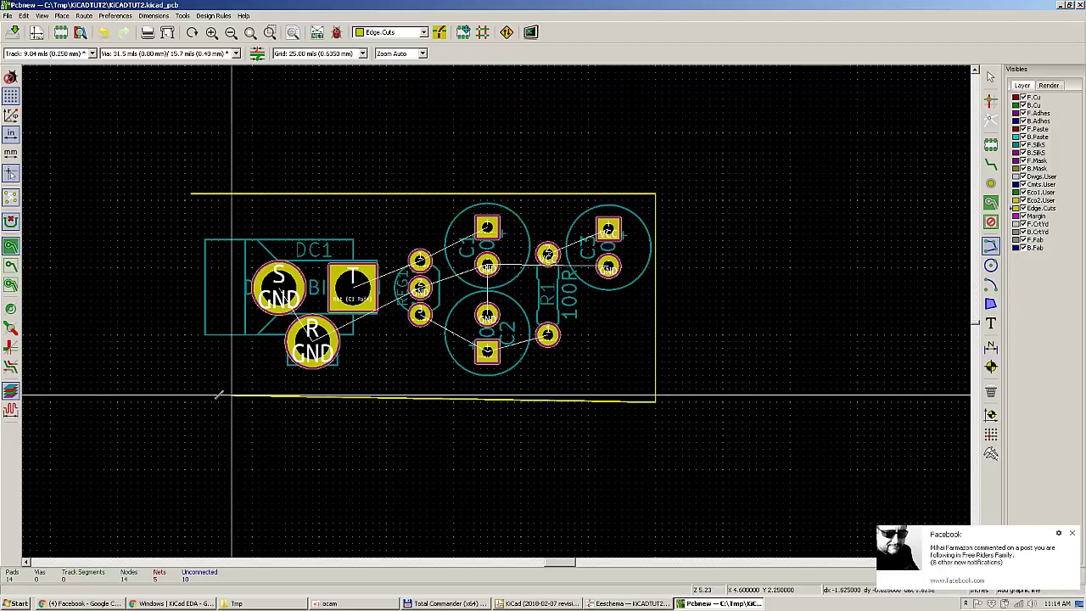
{"action": "left_click", "coordinate": [190, 395]}
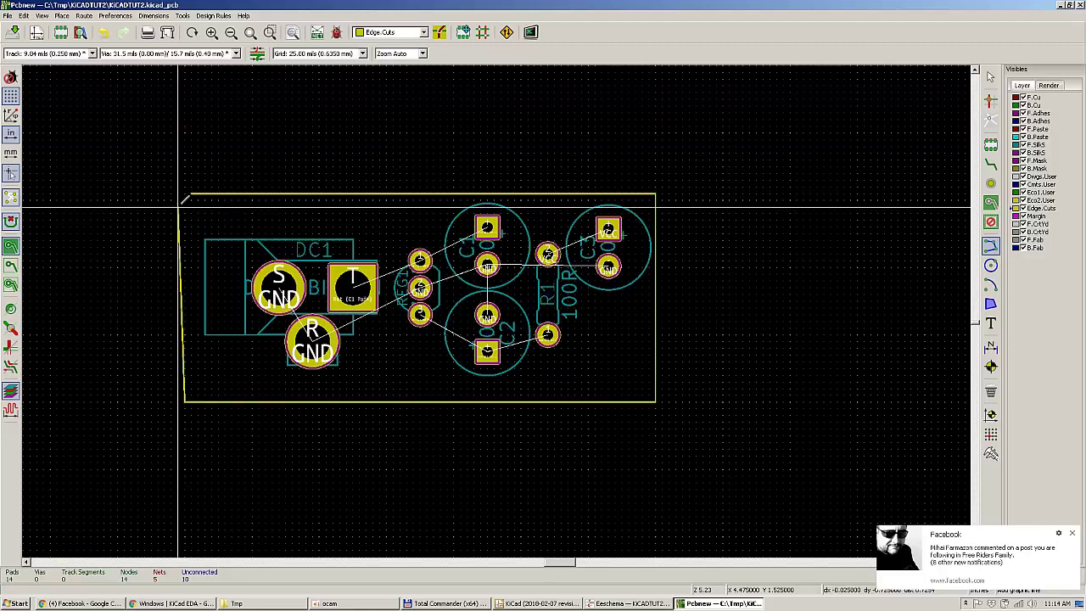
Step: Draw the outline's left edge up to the top edge's level and close the gap at the upper-left corner
{"action": "scroll", "coordinate": [186, 203], "scroll_direction": "up", "scroll_amount": 3}
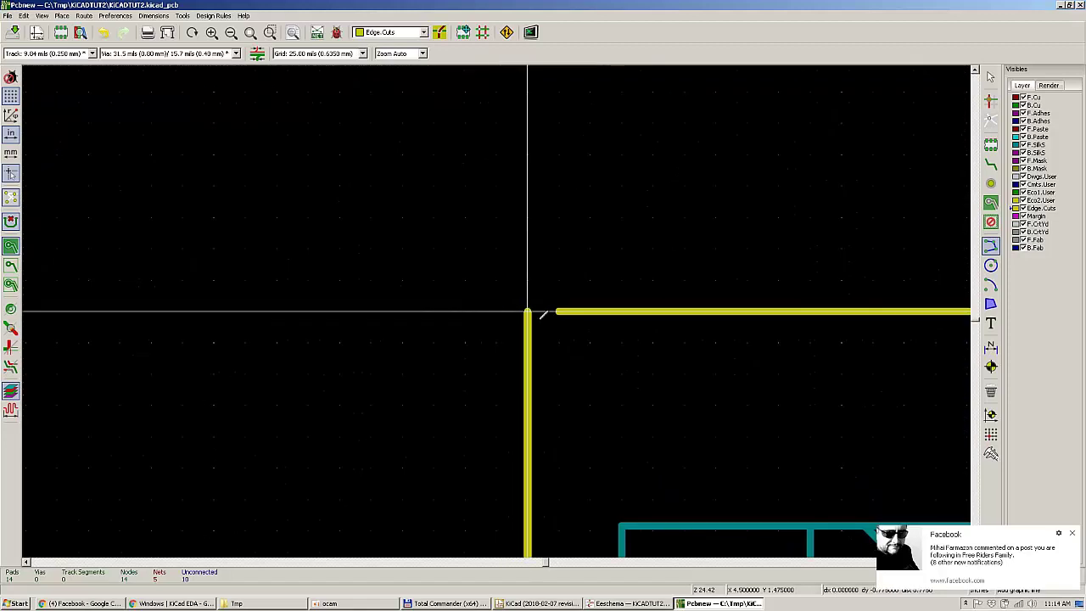
{"action": "left_click", "coordinate": [541, 309]}
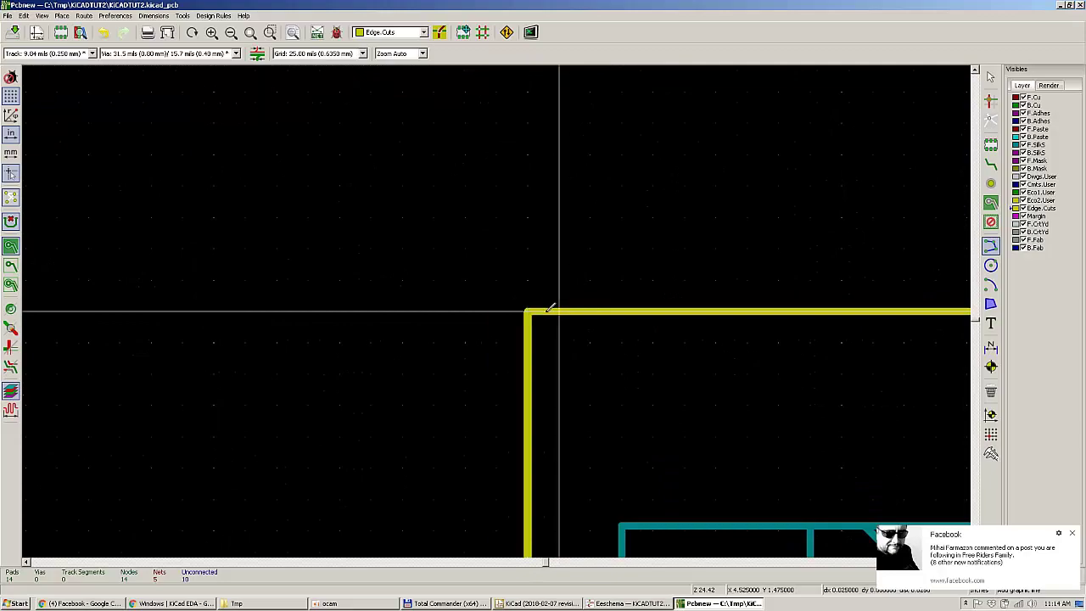
{"action": "scroll", "coordinate": [597, 288], "scroll_direction": "down", "scroll_amount": 2}
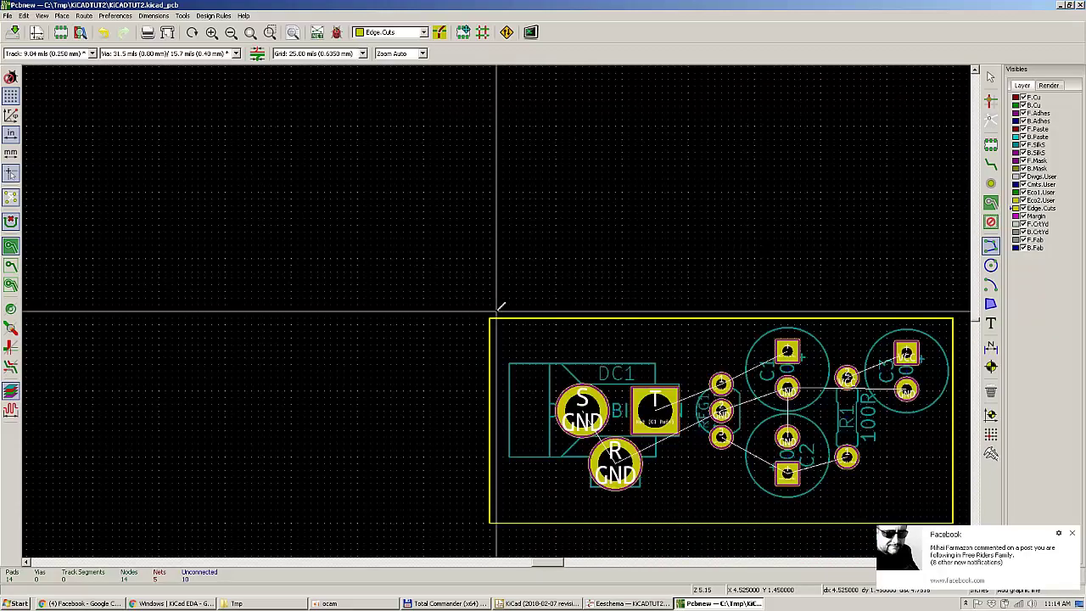
{"action": "scroll", "coordinate": [552, 321], "scroll_direction": "up", "scroll_amount": 2}
{"action": "scroll", "coordinate": [501, 305], "scroll_direction": "down", "scroll_amount": 3}
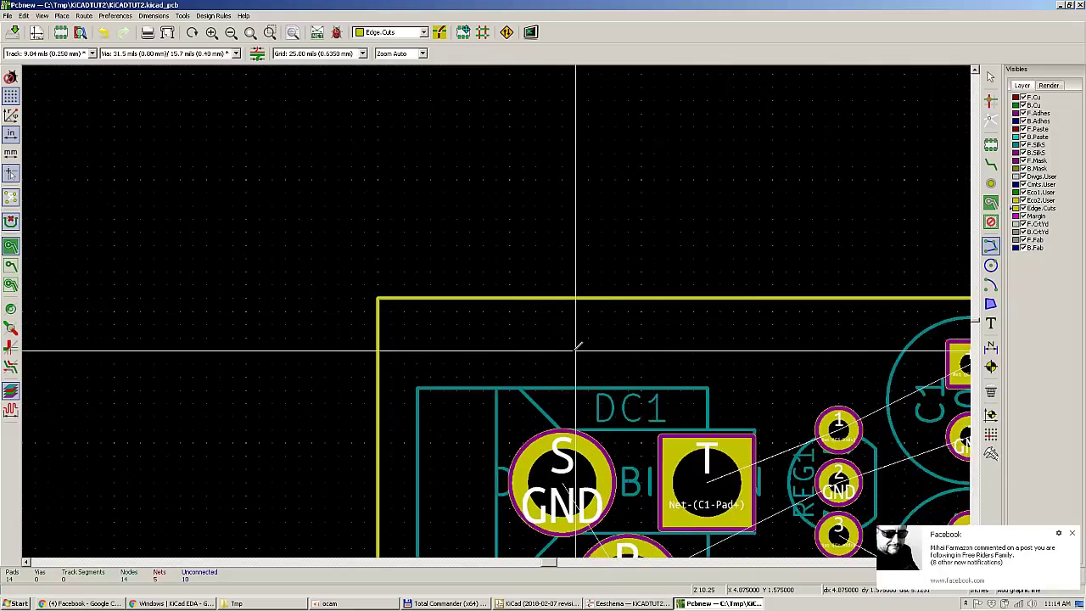
{"action": "scroll", "coordinate": [593, 381], "scroll_direction": "up", "scroll_amount": 2}
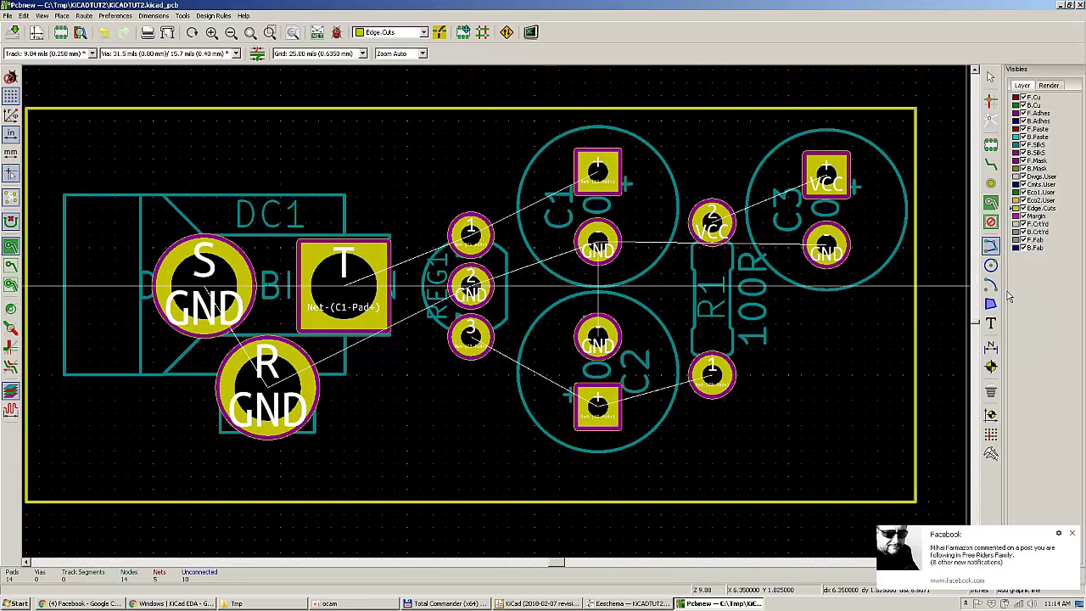
{"action": "scroll", "coordinate": [471, 255], "scroll_direction": "down", "scroll_amount": 2}
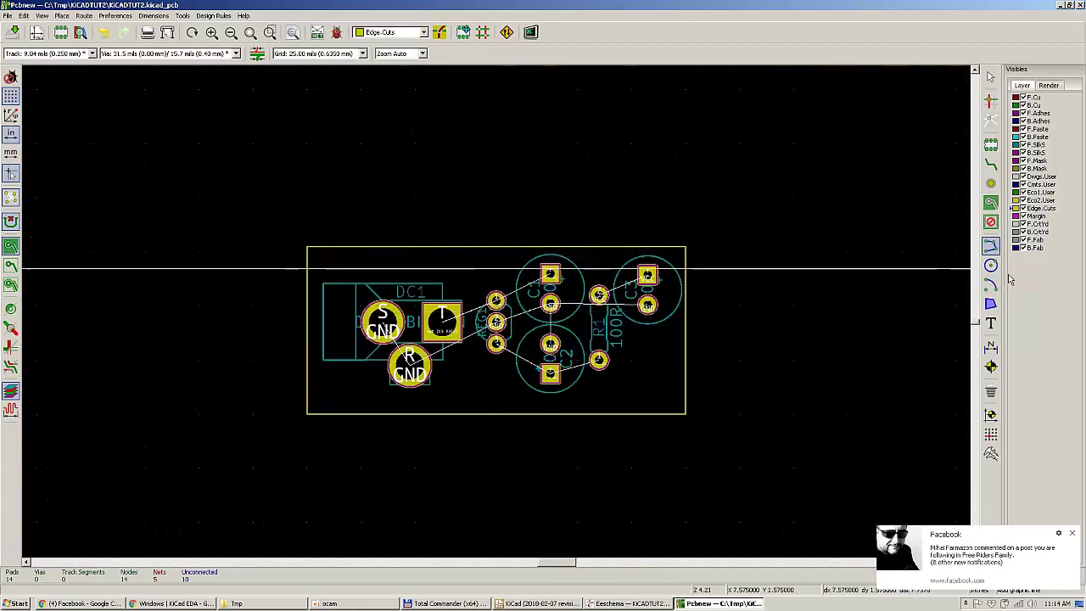
{"action": "left_click", "coordinate": [990, 266]}
{"action": "left_click", "coordinate": [776, 327]}
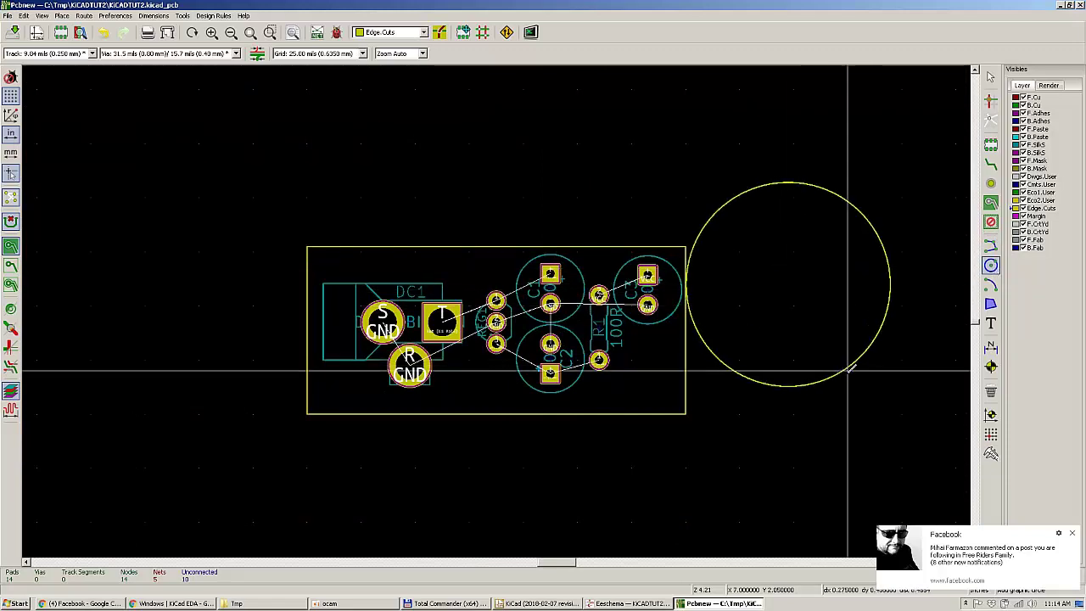
{"action": "key", "text": "Escape"}
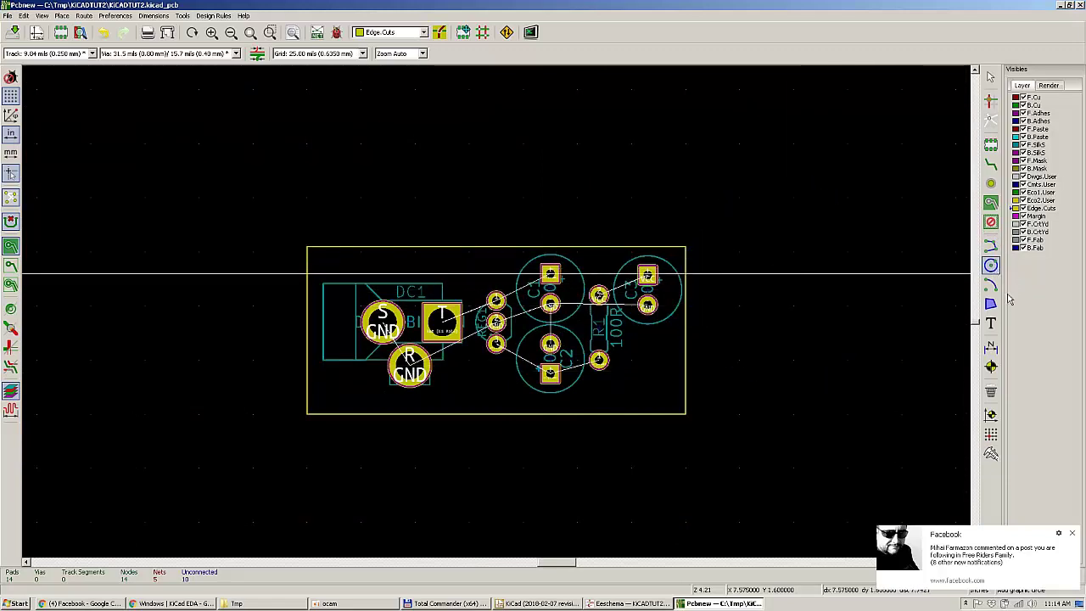
{"action": "scroll", "coordinate": [524, 318], "scroll_direction": "up", "scroll_amount": 2}
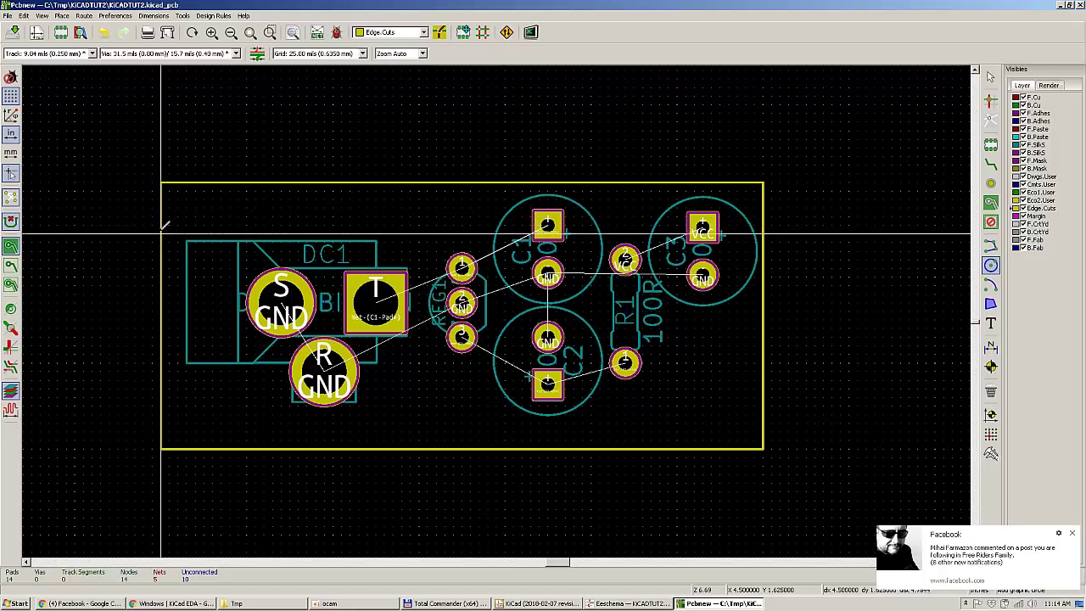
{"action": "key", "text": "Escape"}
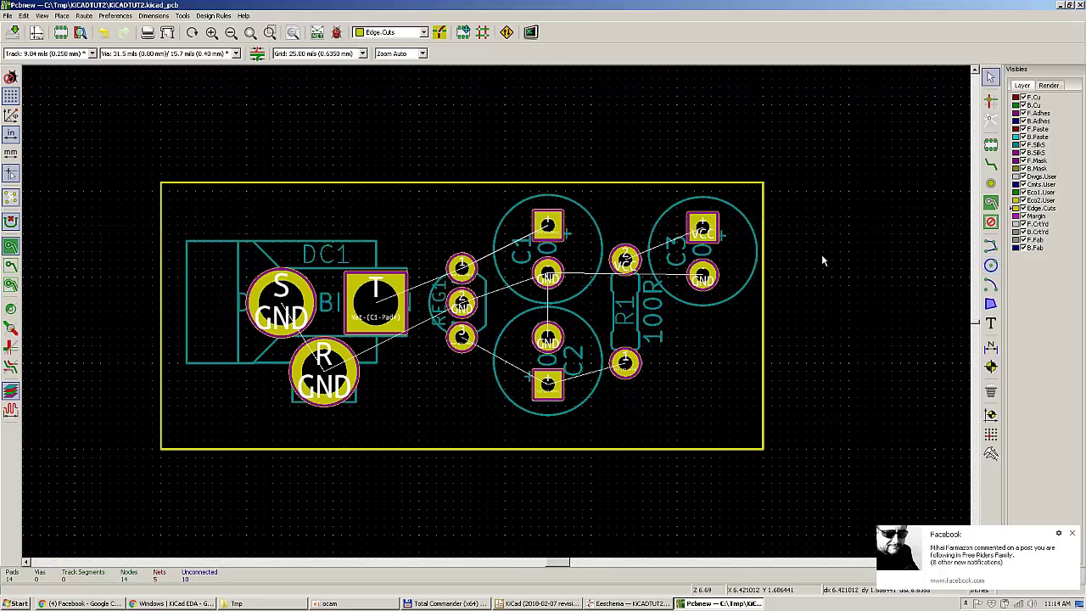
Step: Move the board outline's right edge outward by 0.1 in, keeping it level with the top edge
{"action": "left_click", "coordinate": [763, 310]}
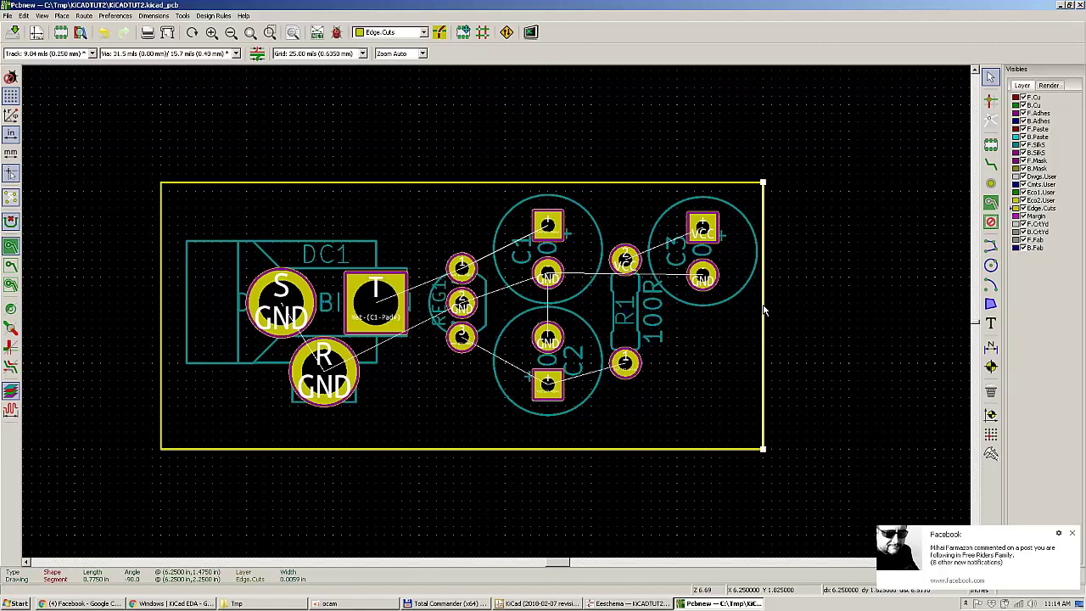
{"action": "key", "text": "m"}
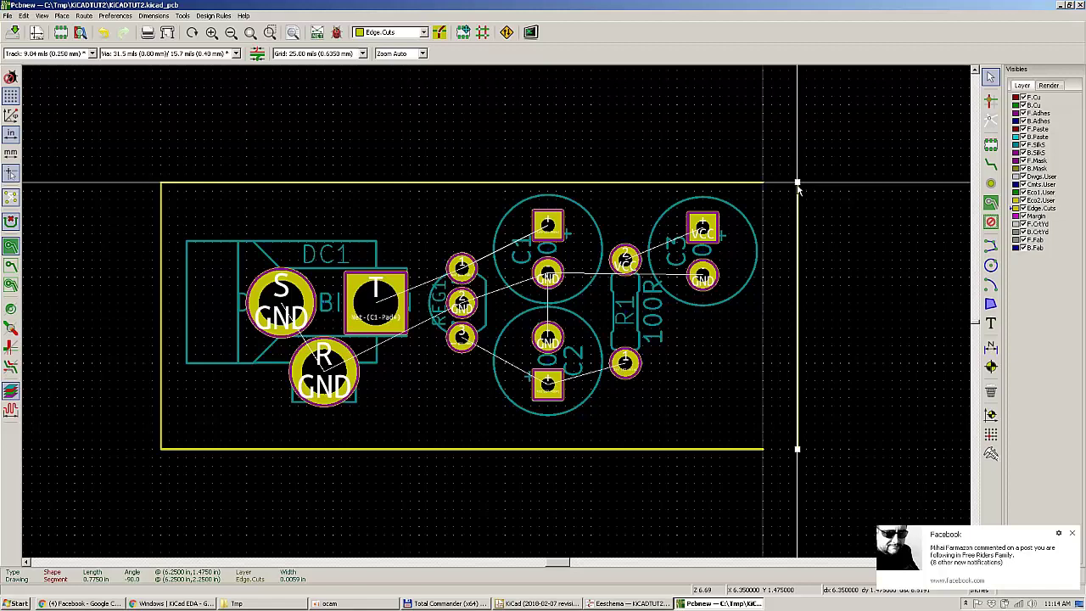
{"action": "left_click", "coordinate": [797, 185]}
Step: Extend the right ends of the outline's top and bottom edges to meet the relocated right edge
{"action": "left_click", "coordinate": [763, 183]}
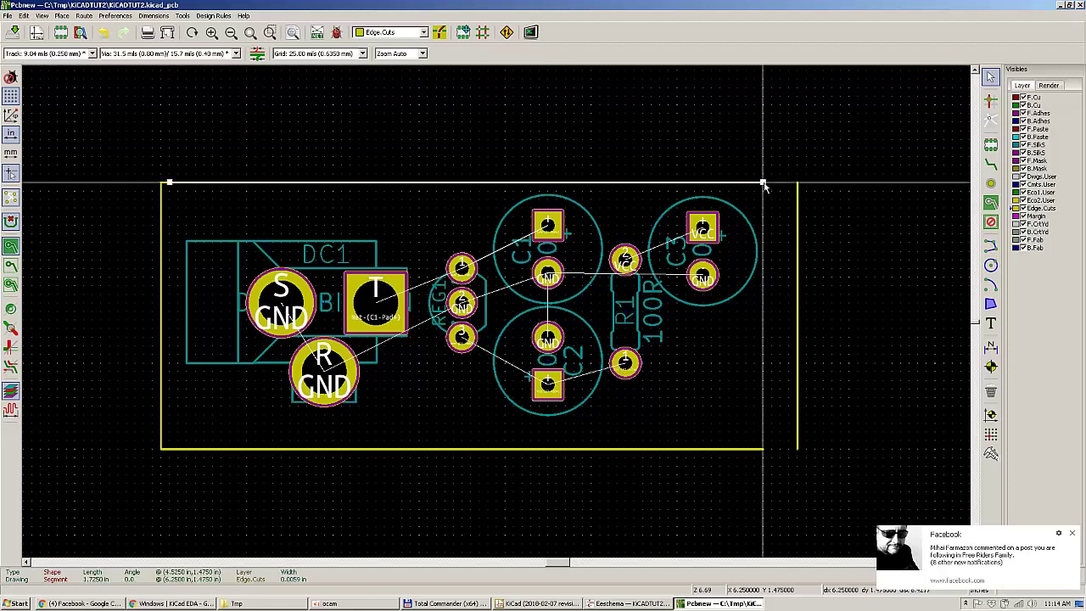
{"action": "left_click_drag", "start_coordinate": [763, 184], "coordinate": [797, 183]}
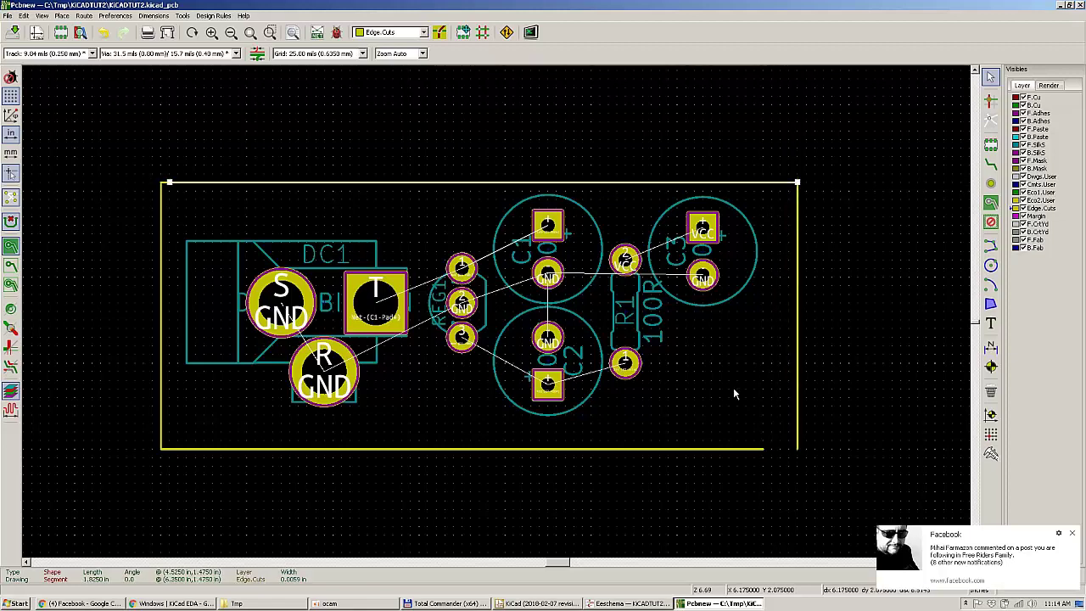
{"action": "left_click", "coordinate": [760, 453]}
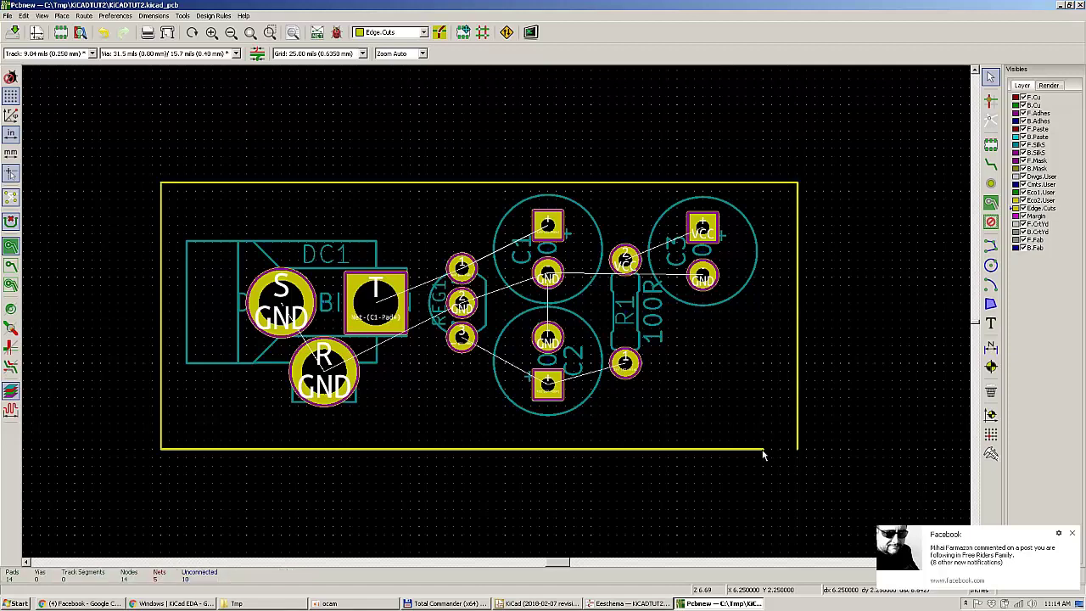
{"action": "left_click", "coordinate": [762, 449]}
{"action": "left_click_drag", "start_coordinate": [763, 449], "coordinate": [797, 449]}
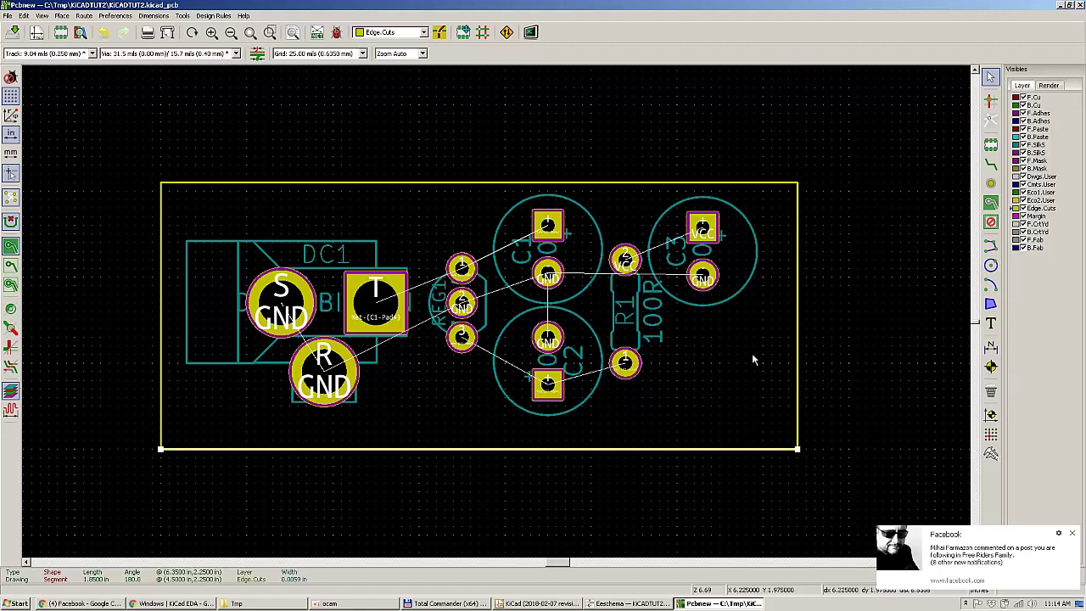
Step: Move the DC1 jack footprint left until its body is flush with the board outline's left edge
{"action": "double_click", "coordinate": [161, 448]}
{"action": "left_click", "coordinate": [365, 322]}
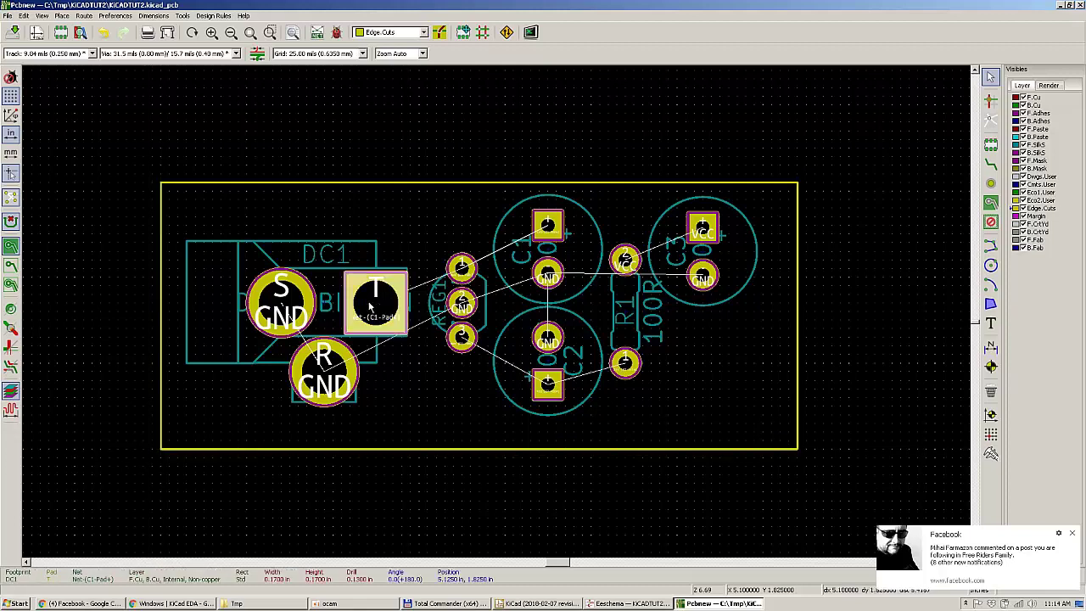
{"action": "left_click_drag", "start_coordinate": [371, 303], "coordinate": [345, 303]}
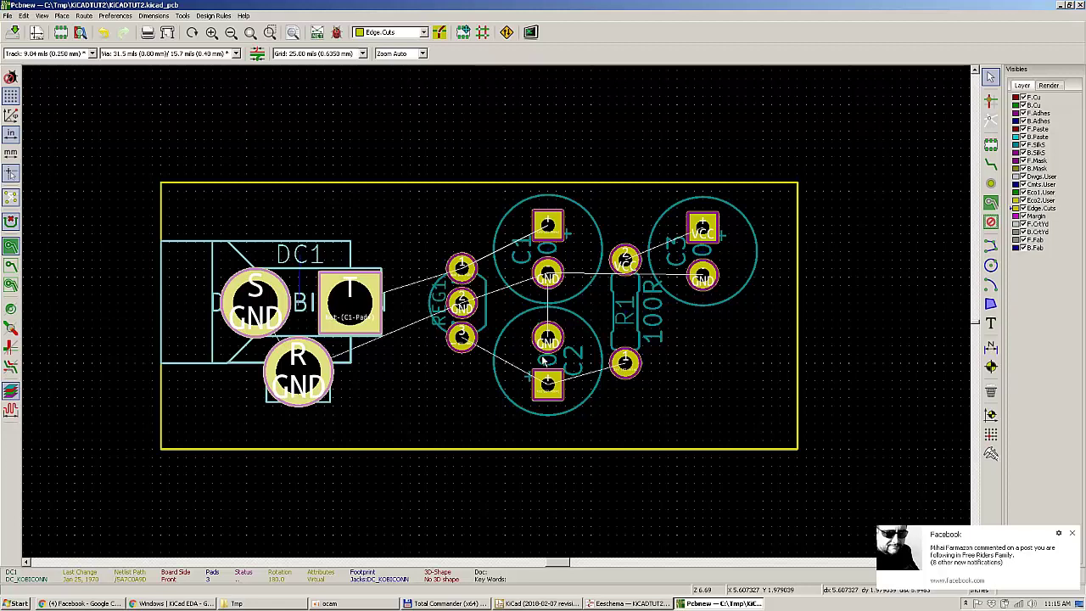
{"action": "left_click", "coordinate": [697, 379]}
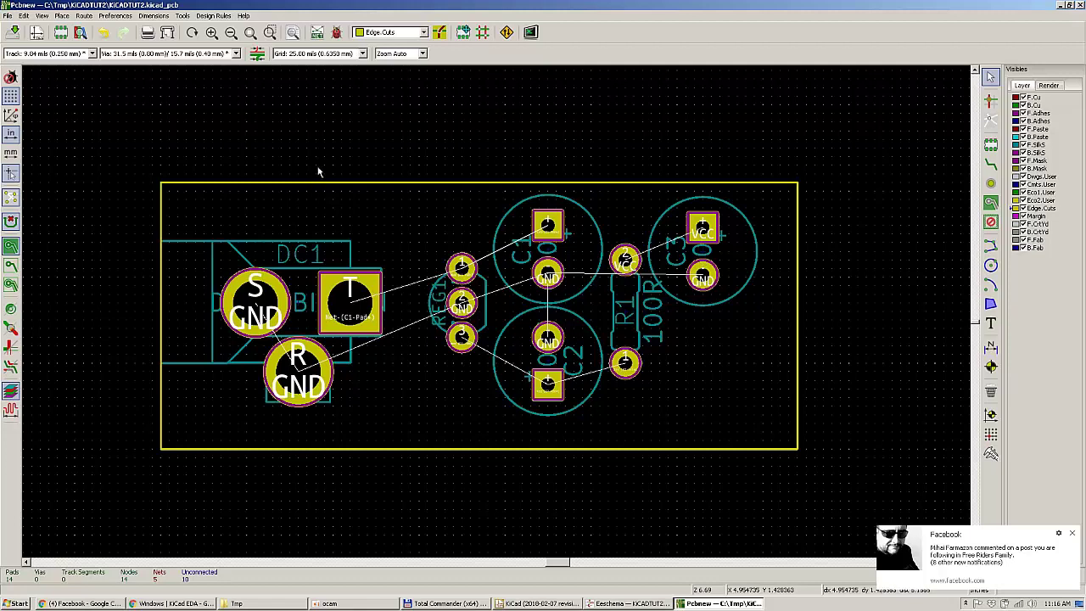
Step: Open the Design Rules Editor, enlarge it, and review the global design rules and the net class settings
{"action": "left_click", "coordinate": [217, 16]}
{"action": "left_click", "coordinate": [217, 31]}
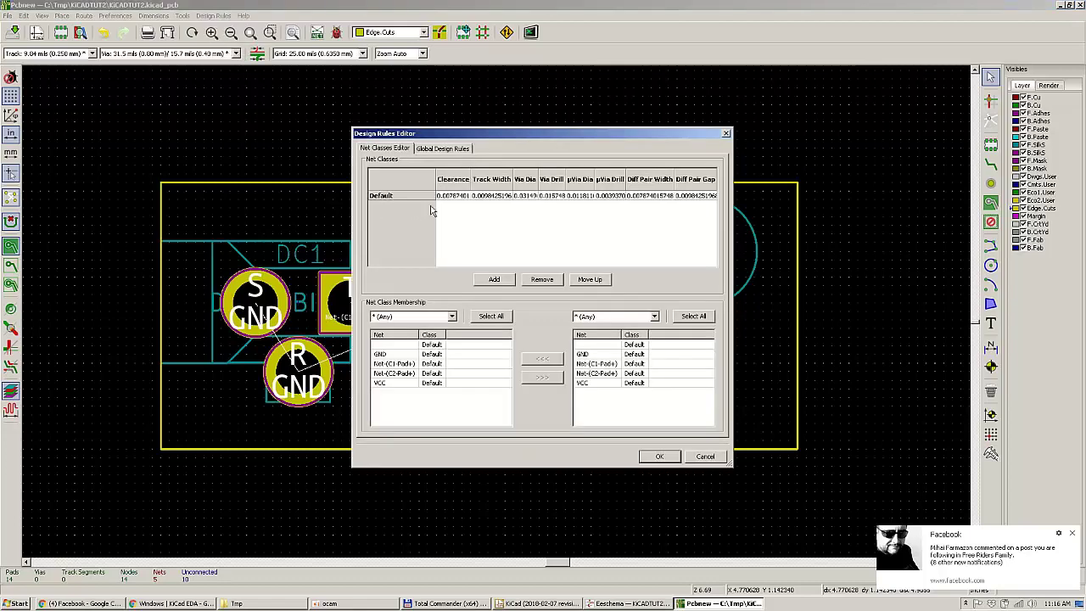
{"action": "left_click_drag", "start_coordinate": [507, 134], "coordinate": [353, 83]}
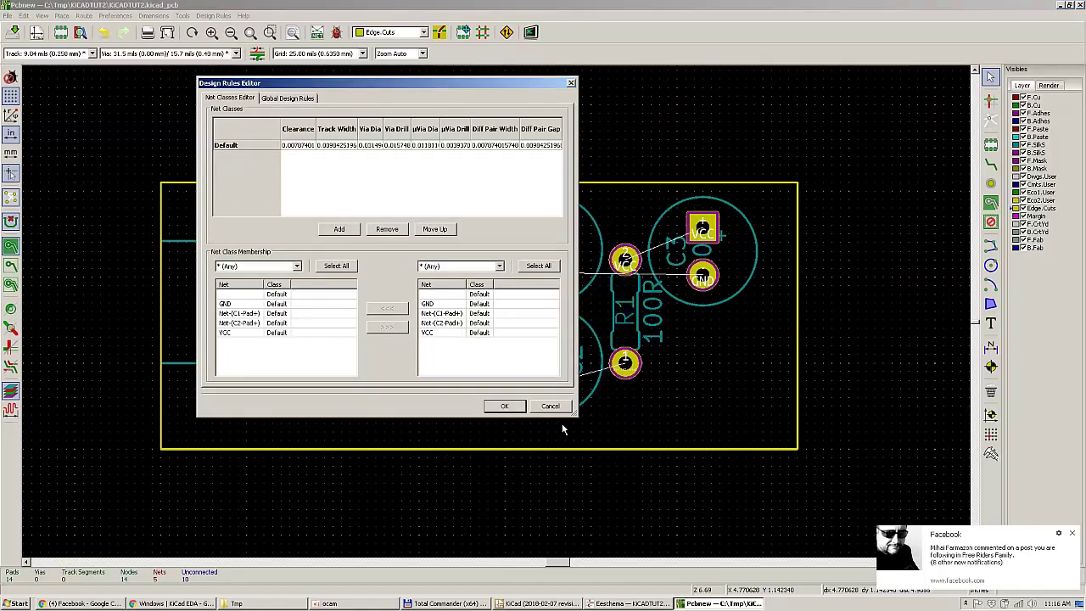
{"action": "left_click_drag", "start_coordinate": [577, 415], "coordinate": [843, 504]}
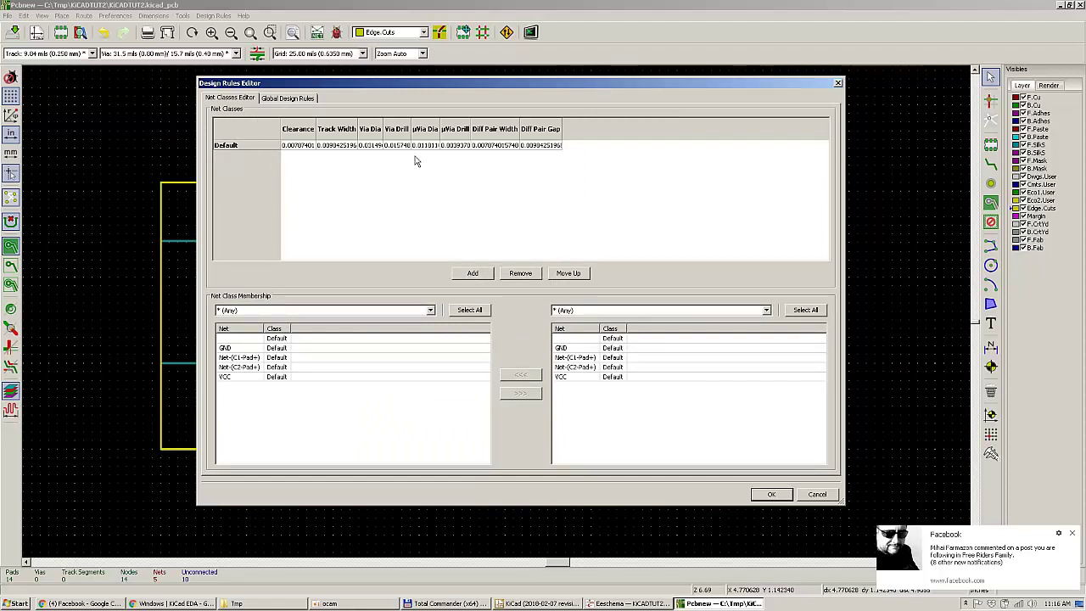
{"action": "left_click", "coordinate": [287, 101]}
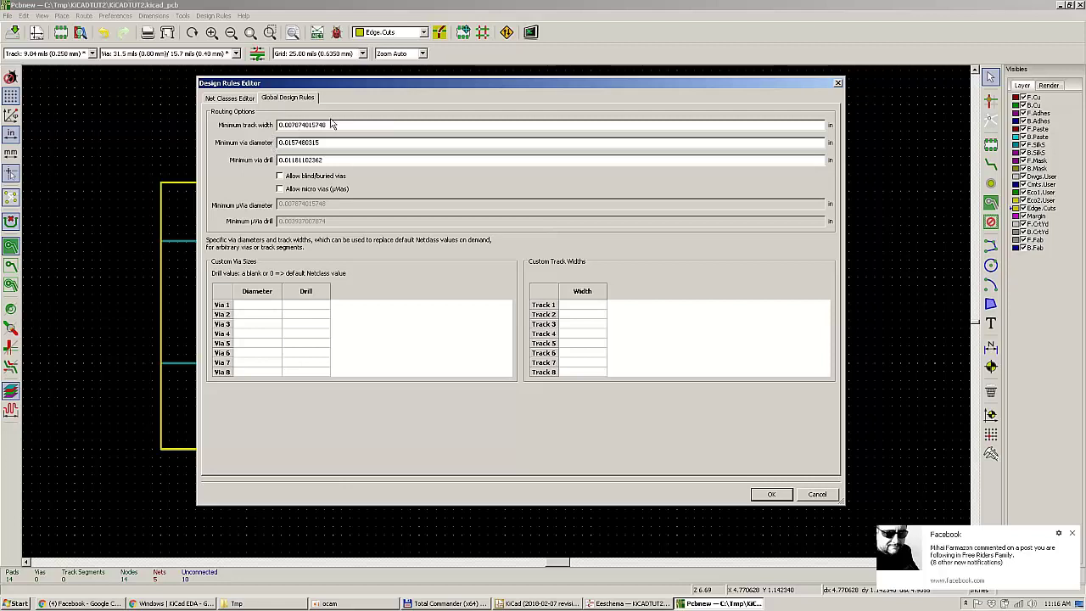
{"action": "left_click", "coordinate": [231, 98]}
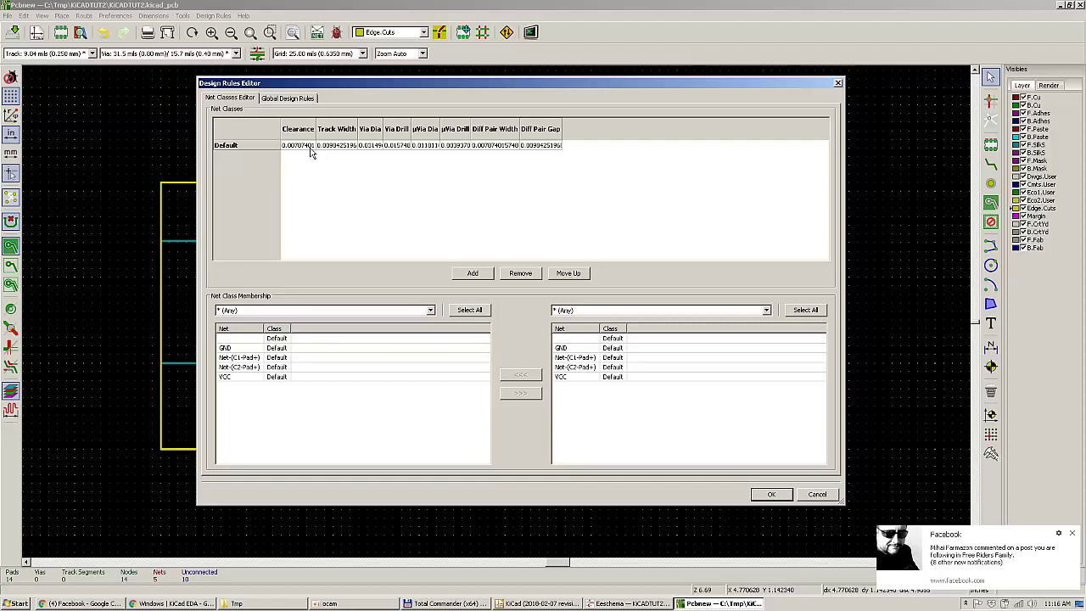
Step: Add a net class named GND with clearance 0.012 and track width 0.04, and accept the design rules
{"action": "left_click", "coordinate": [472, 273]}
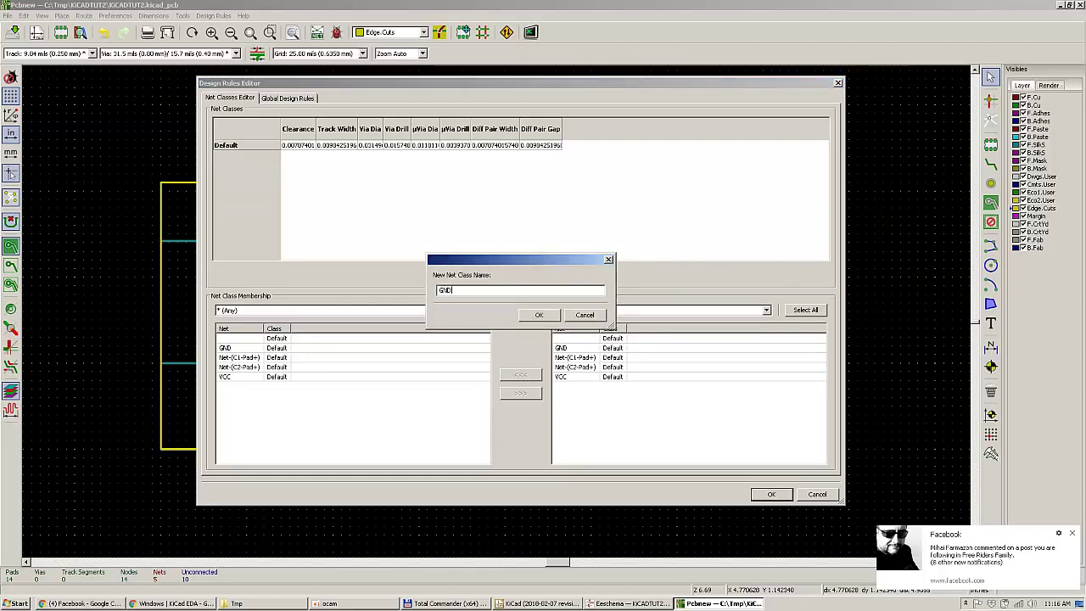
{"action": "key", "text": "Return"}
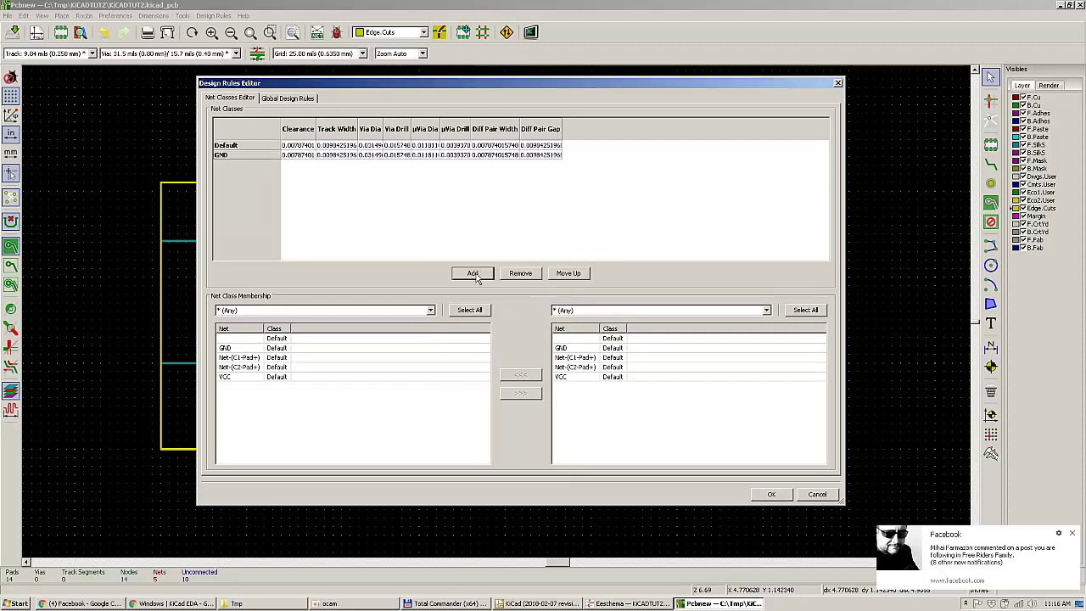
{"action": "left_click", "coordinate": [303, 158]}
{"action": "type", "text": "0."}
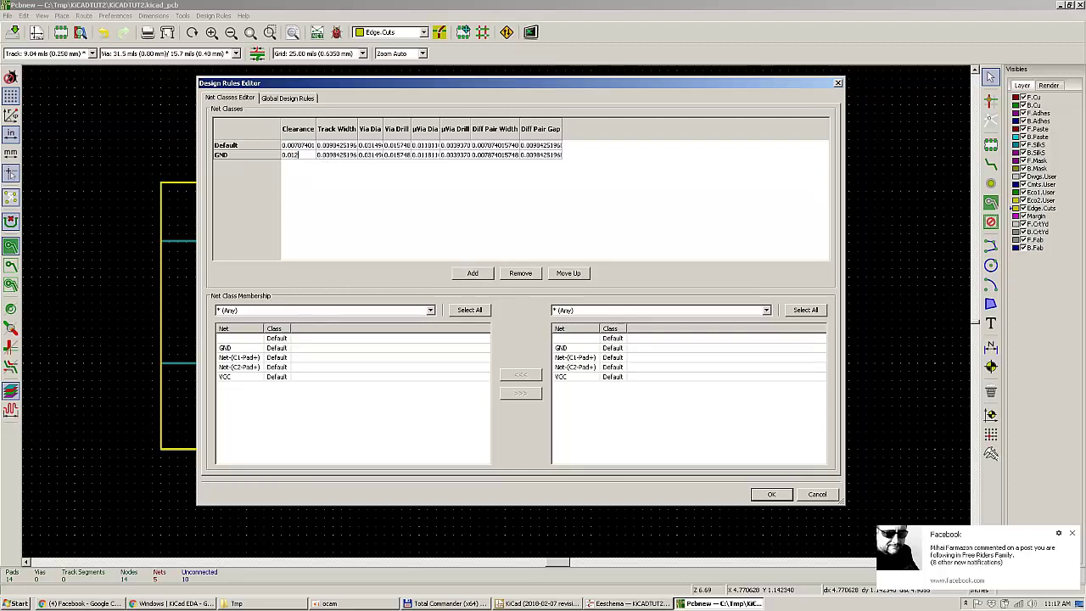
{"action": "type", "text": "012"}
{"action": "key", "text": "Tab"}
{"action": "type", "text": "0."}
{"action": "key", "text": "Tab"}
{"action": "key", "text": "Tab"}
{"action": "key", "text": "Tab"}
{"action": "key", "text": "Tab"}
{"action": "key", "text": "Tab"}
{"action": "left_click", "coordinate": [770, 495]}
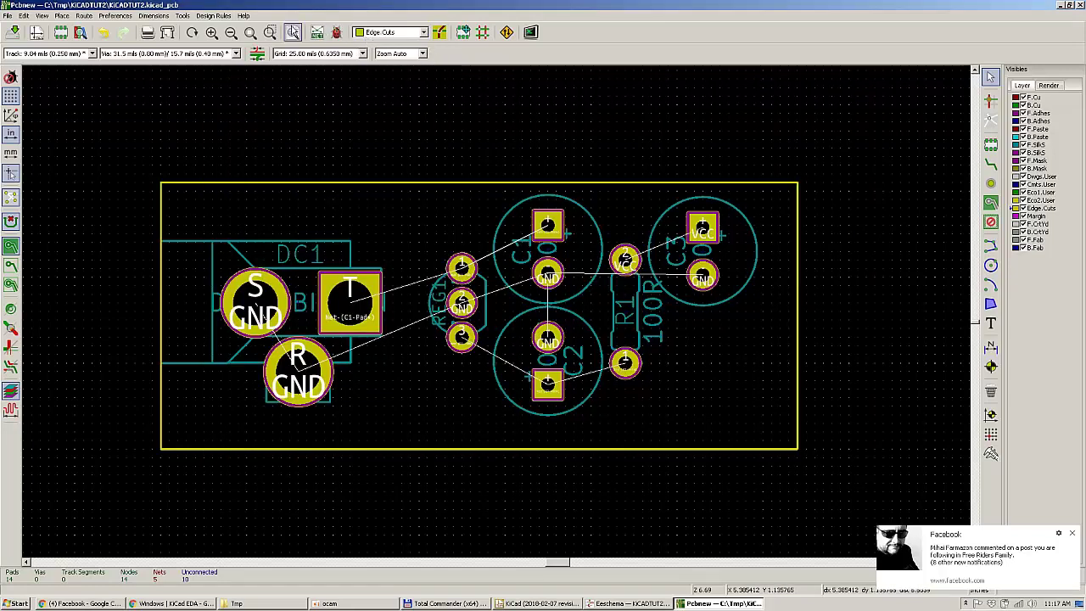
Step: Reopen the Design Rules Editor and add a net class named VCC with clearance 0.012 and track width 0.024
{"action": "left_click", "coordinate": [216, 15]}
{"action": "left_click", "coordinate": [224, 32]}
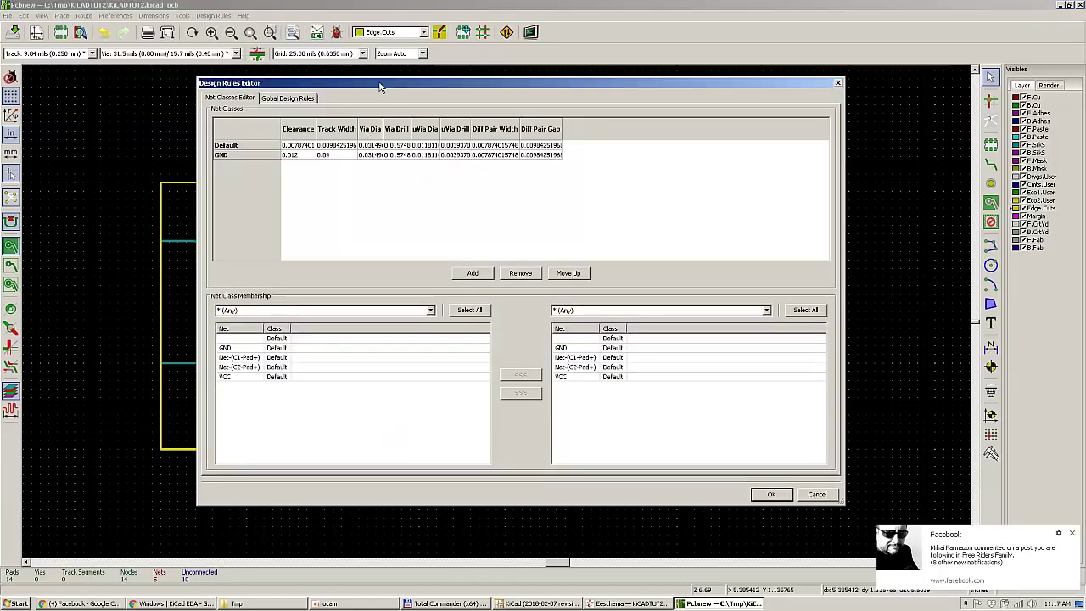
{"action": "mouse_move", "coordinate": [385, 83]}
{"action": "left_mouse_down"}
{"action": "mouse_move", "coordinate": [263, 64]}
{"action": "mouse_move", "coordinate": [390, 95]}
{"action": "left_mouse_up"}
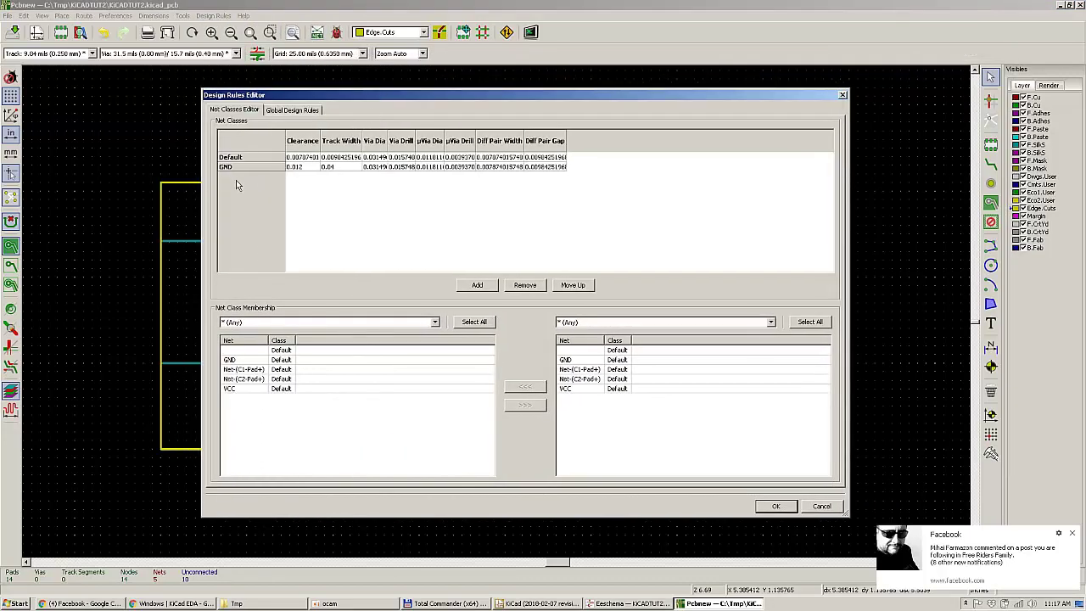
{"action": "left_click", "coordinate": [479, 286]}
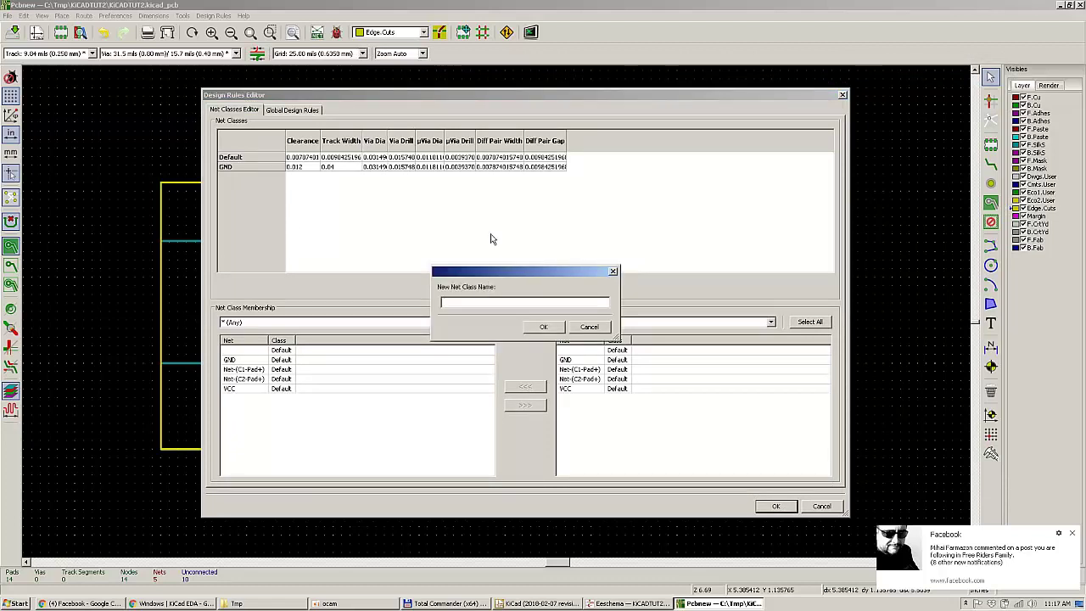
{"action": "type", "text": "VCC"}
{"action": "key", "text": "Return"}
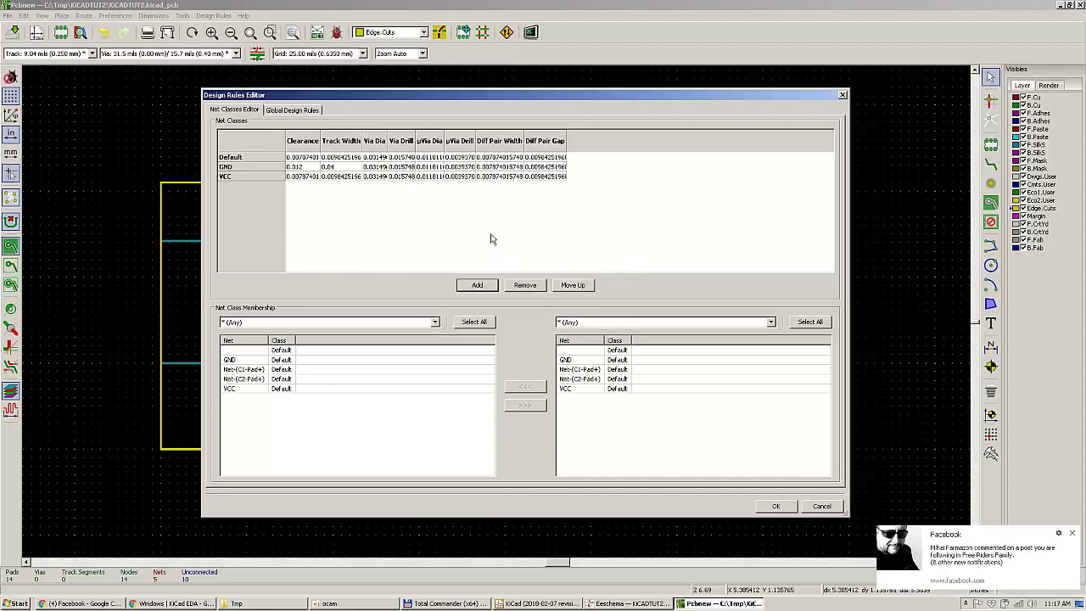
{"action": "double_click", "coordinate": [301, 176]}
{"action": "type", "text": "0"}
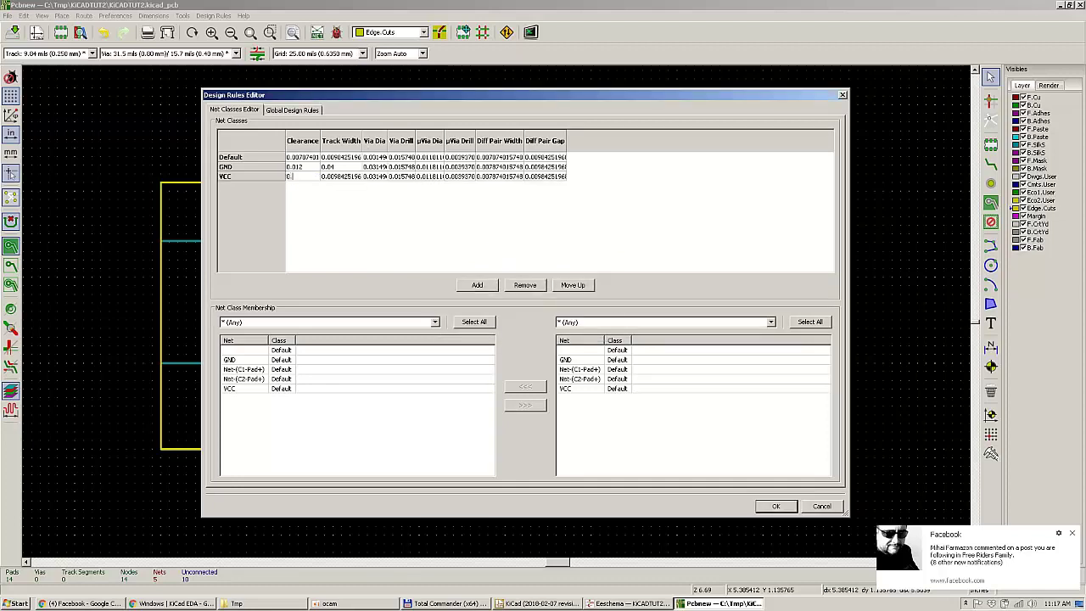
{"action": "type", "text": ".012"}
{"action": "key", "text": "Tab"}
{"action": "type", "text": "0.0"}
{"action": "key", "text": "Tab"}
Step: Assign the GND net to the GND net class in the net class membership
{"action": "left_click", "coordinate": [379, 323]}
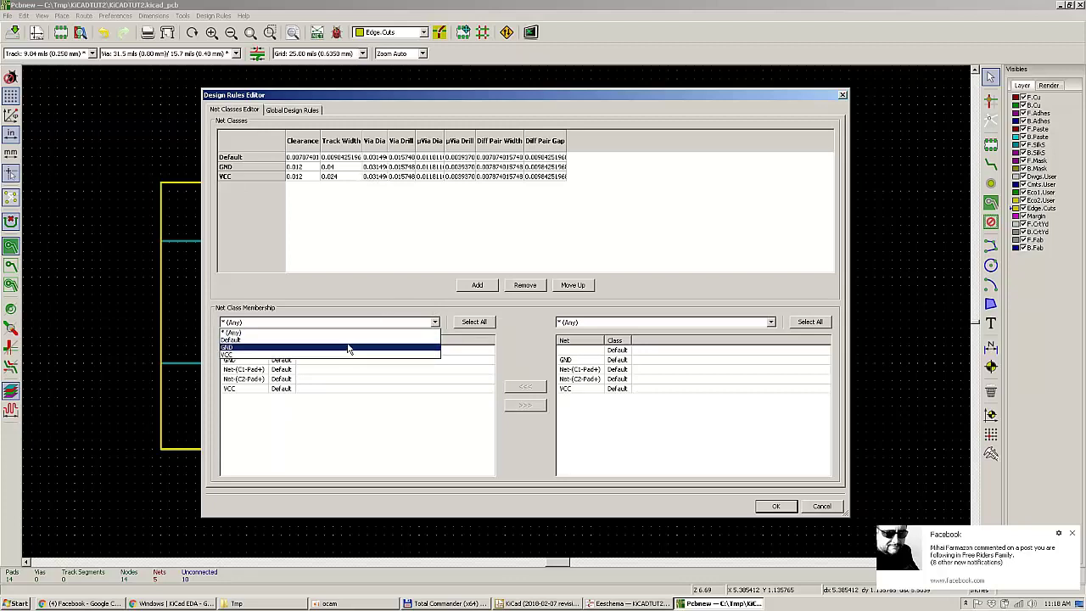
{"action": "left_click", "coordinate": [265, 348]}
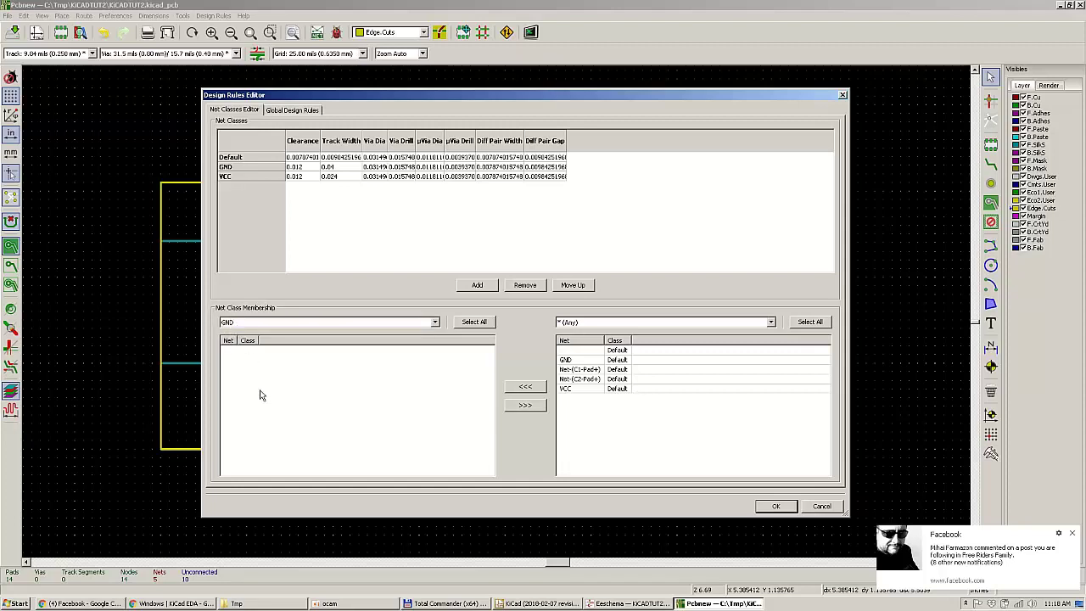
{"action": "left_click", "coordinate": [593, 361]}
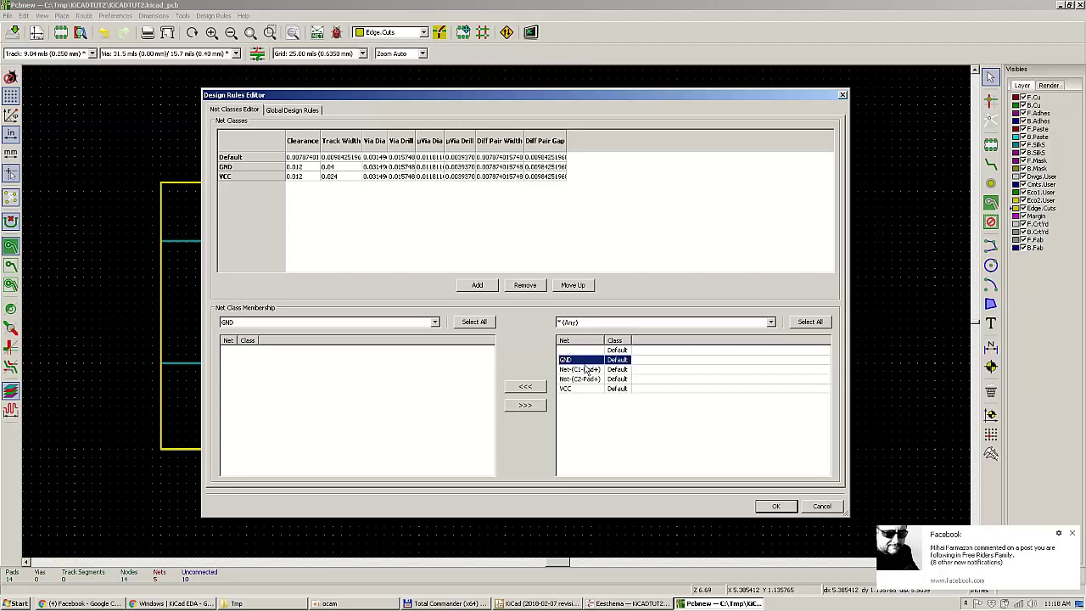
{"action": "left_click", "coordinate": [525, 387]}
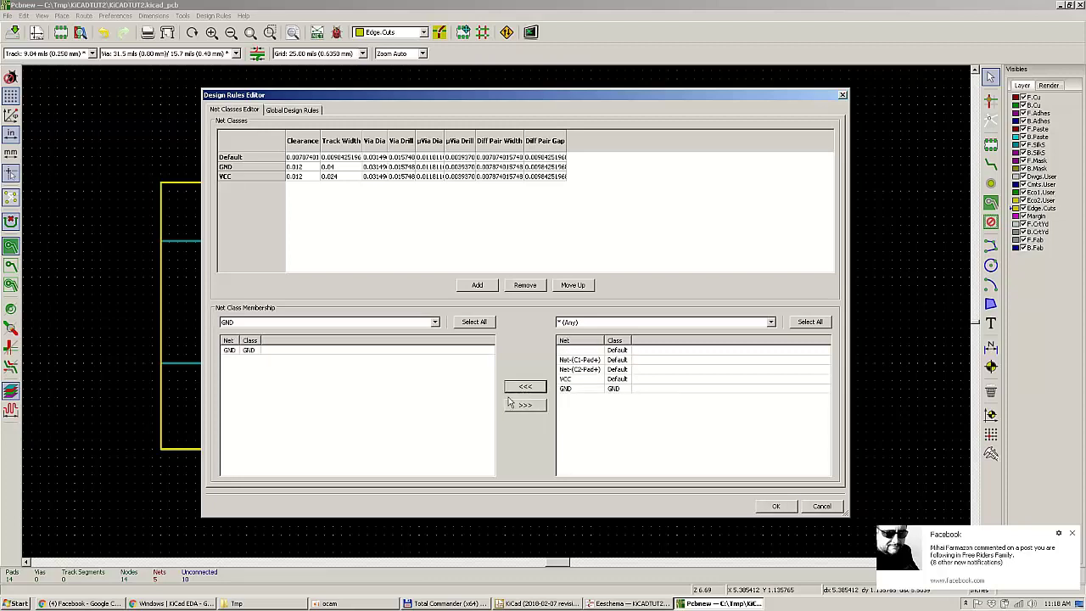
{"action": "left_click", "coordinate": [585, 389]}
{"action": "left_click", "coordinate": [523, 387]}
{"action": "left_click", "coordinate": [573, 388]}
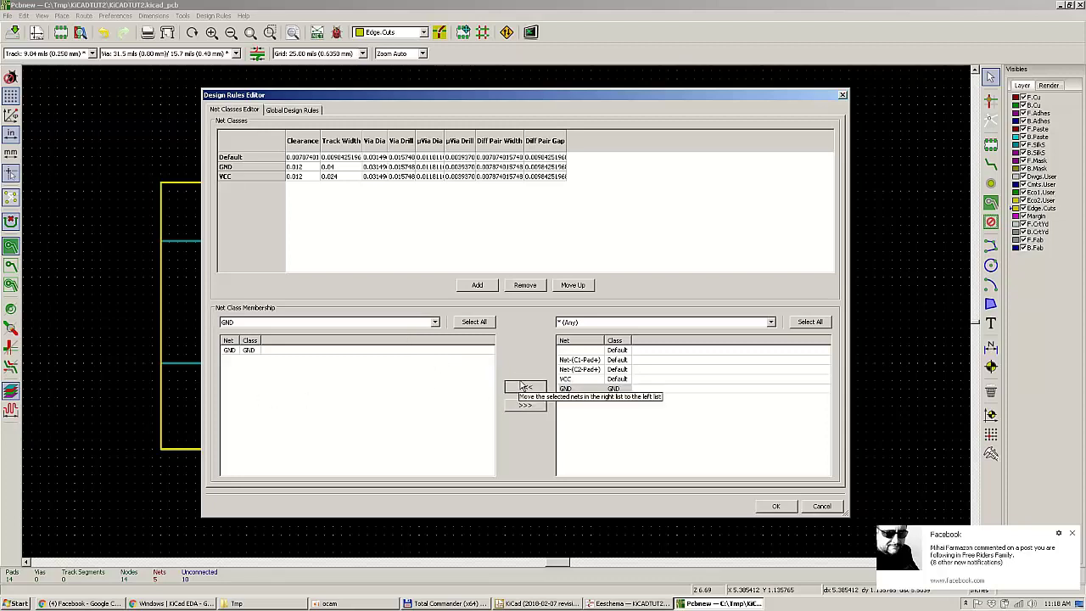
{"action": "left_click", "coordinate": [519, 386]}
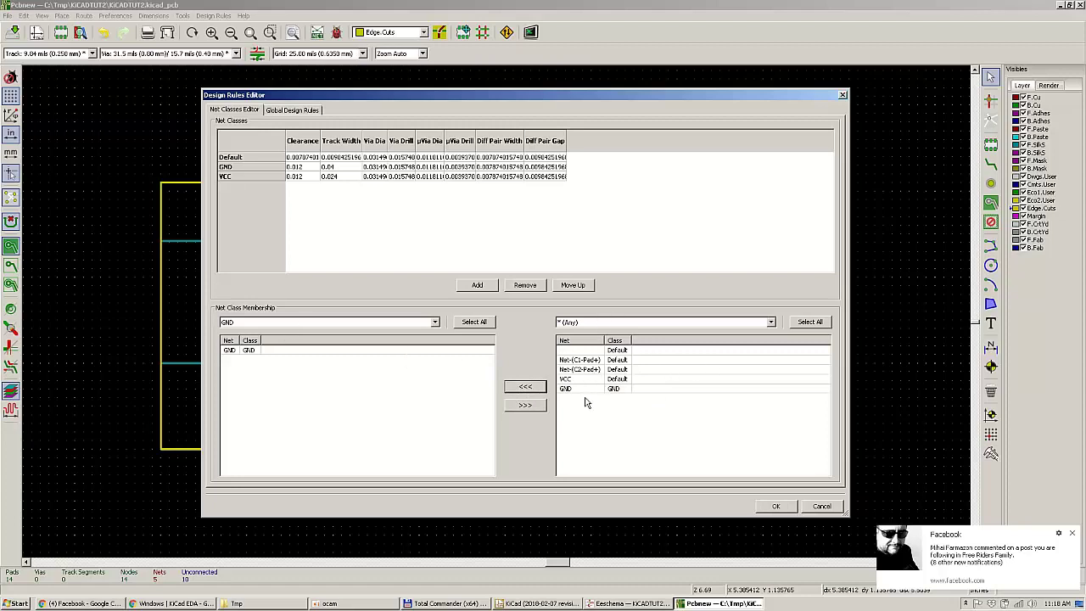
Step: Assign the VCC net to the VCC net class in the net class membership
{"action": "left_click", "coordinate": [371, 323]}
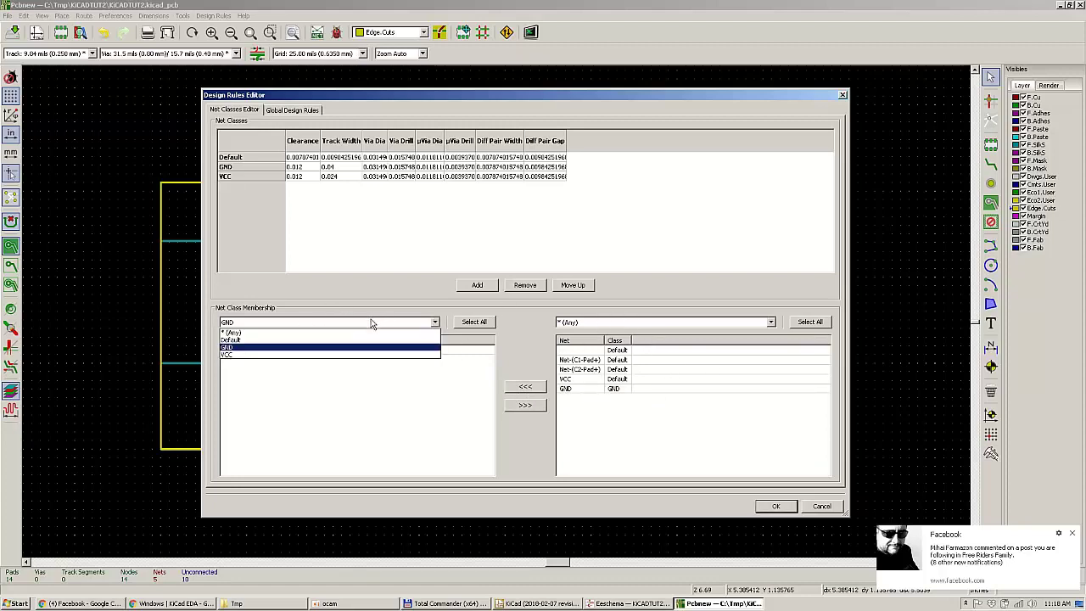
{"action": "left_click", "coordinate": [274, 355]}
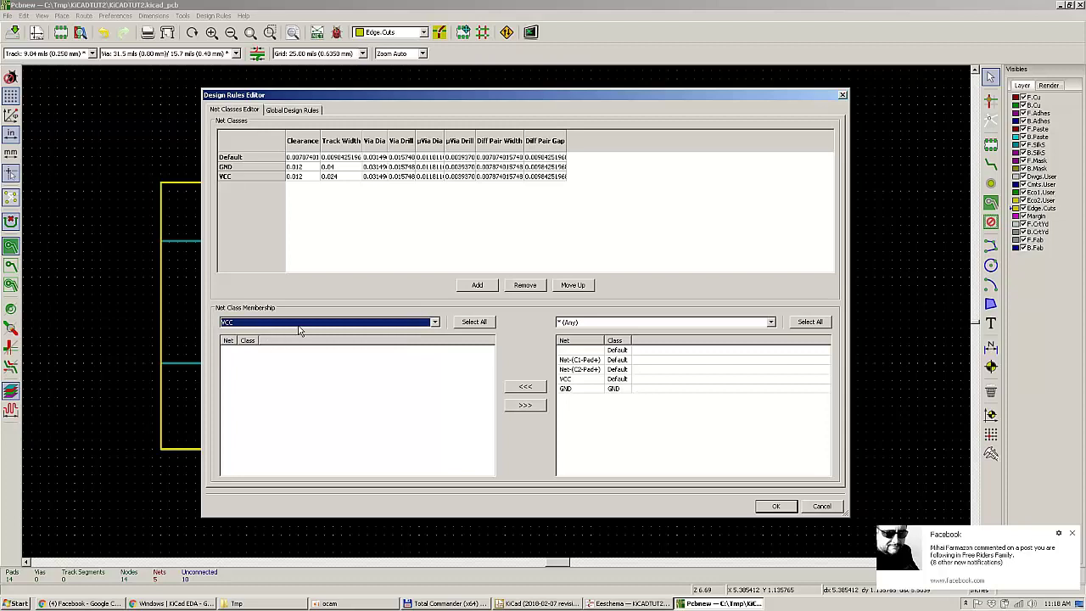
{"action": "left_click", "coordinate": [568, 379]}
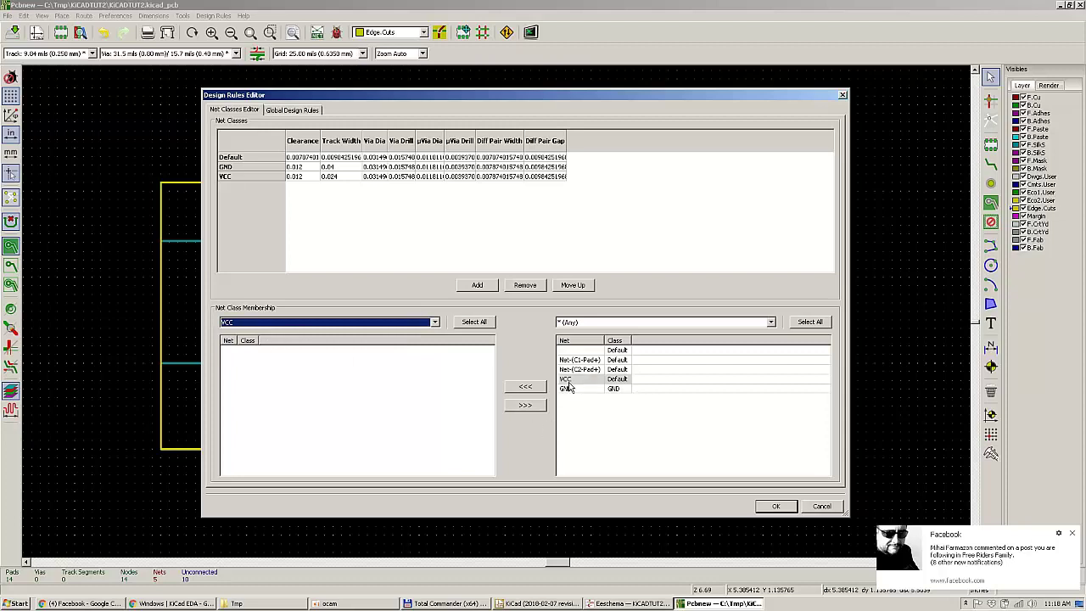
{"action": "left_click", "coordinate": [525, 385]}
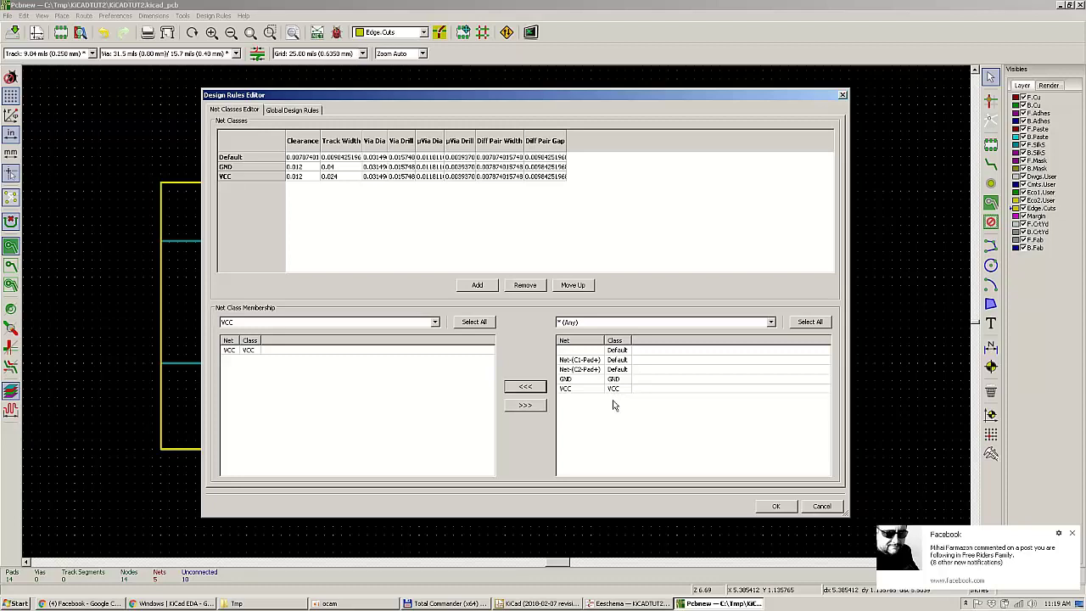
Step: Set the Default net class to clearance 0.012, track width 0.016 and differential pair width 0.016, and accept the design rules
{"action": "left_click", "coordinate": [312, 160]}
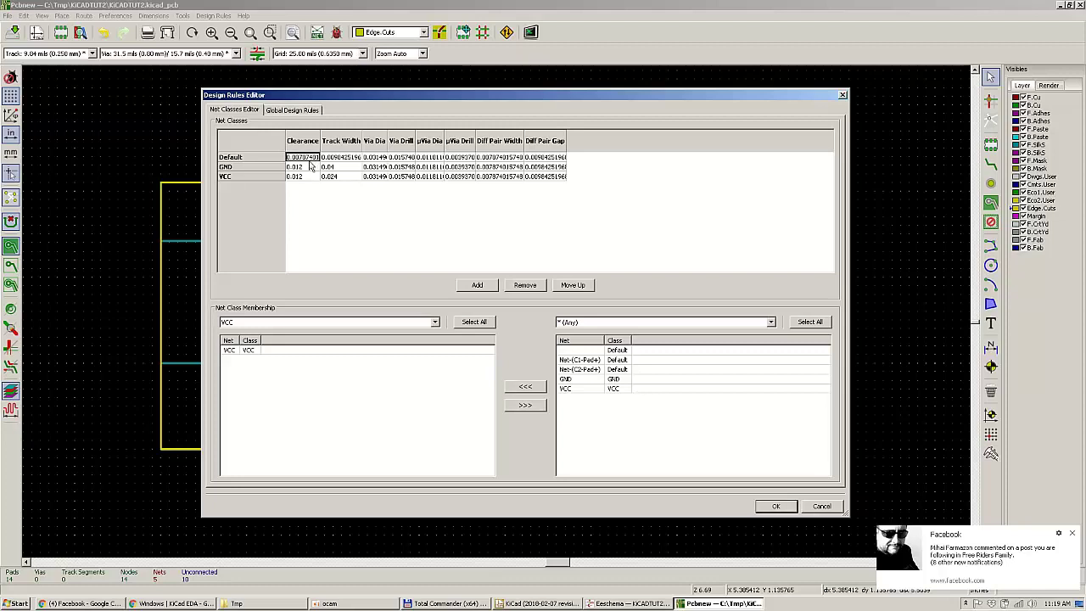
{"action": "type", "text": "0.012"}
{"action": "left_click", "coordinate": [331, 160]}
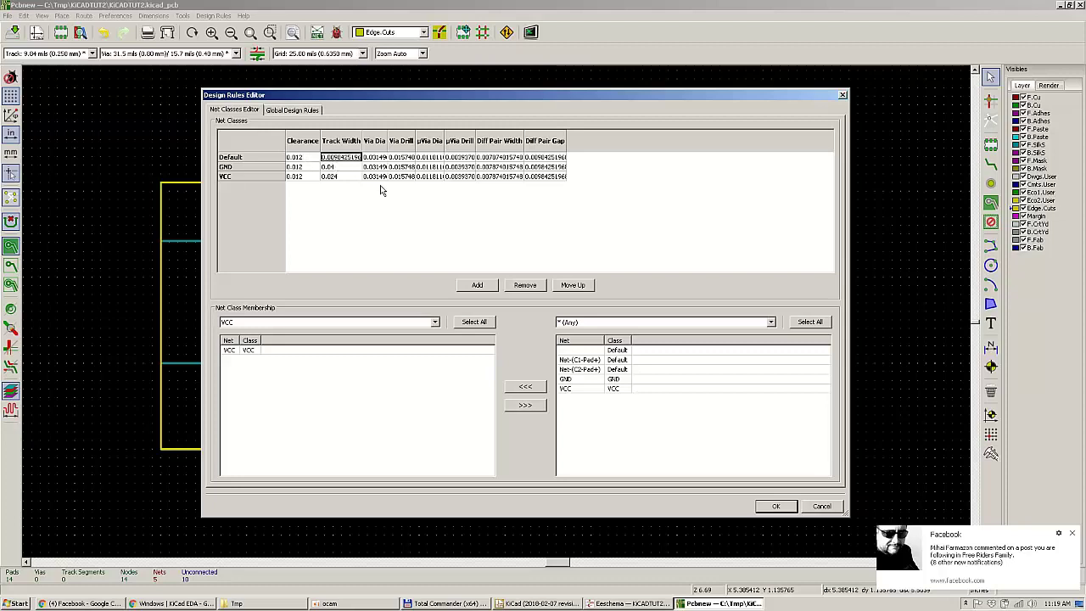
{"action": "type", "text": "0.01"}
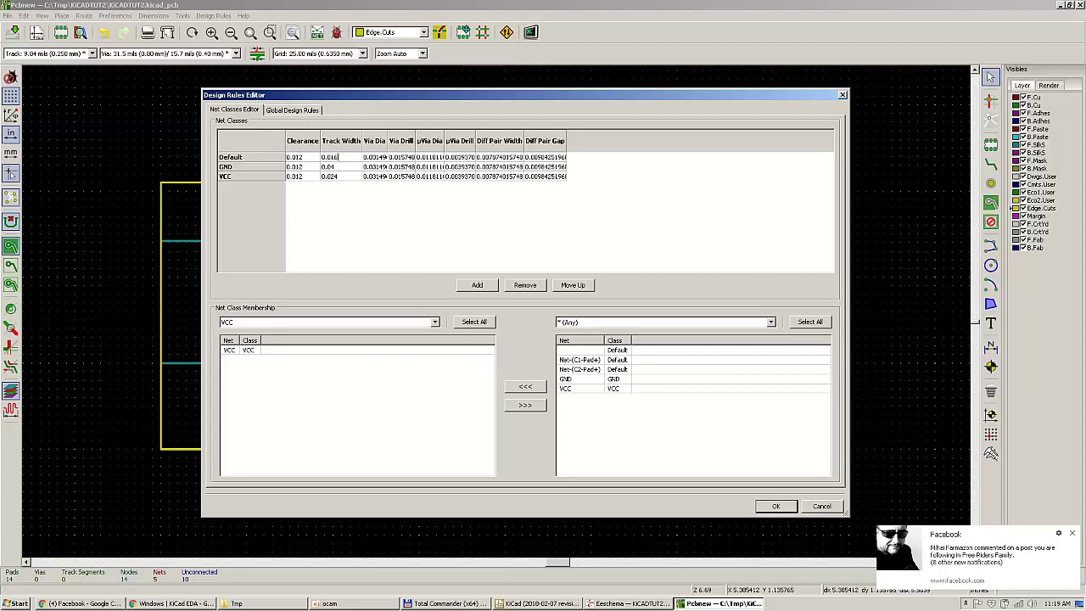
{"action": "type", "text": "6"}
{"action": "key", "text": "Tab"}
{"action": "left_click", "coordinate": [506, 158]}
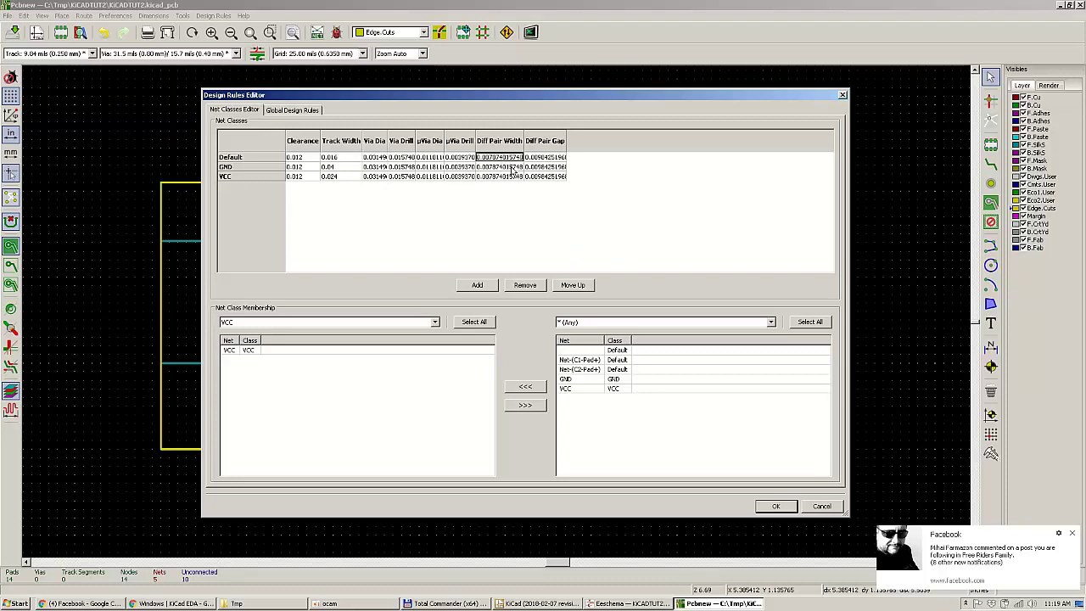
{"action": "type", "text": "0.016"}
{"action": "key", "text": "Tab"}
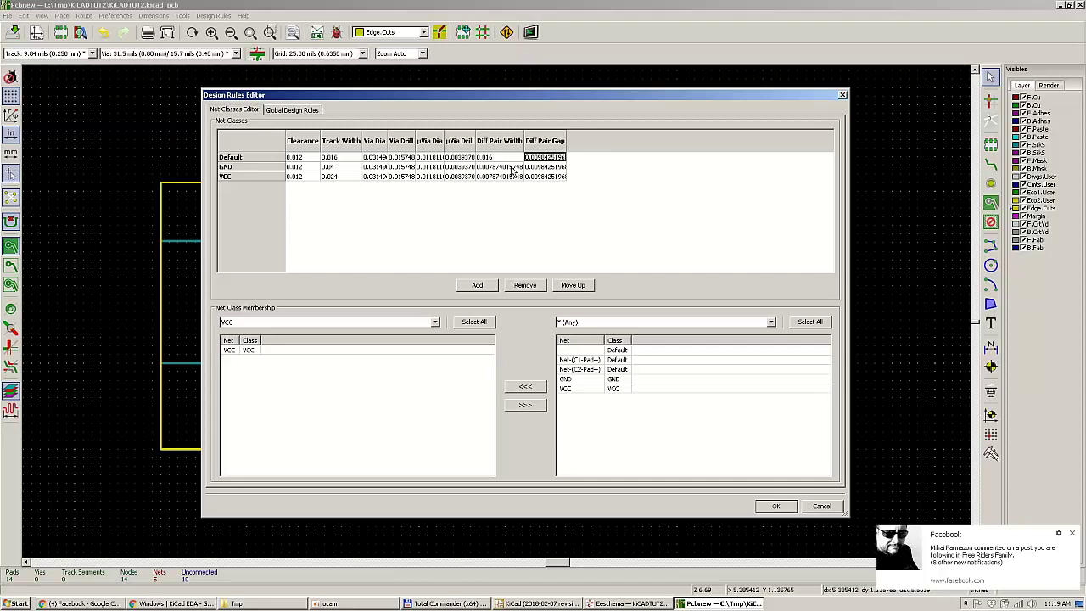
{"action": "left_click", "coordinate": [774, 507]}
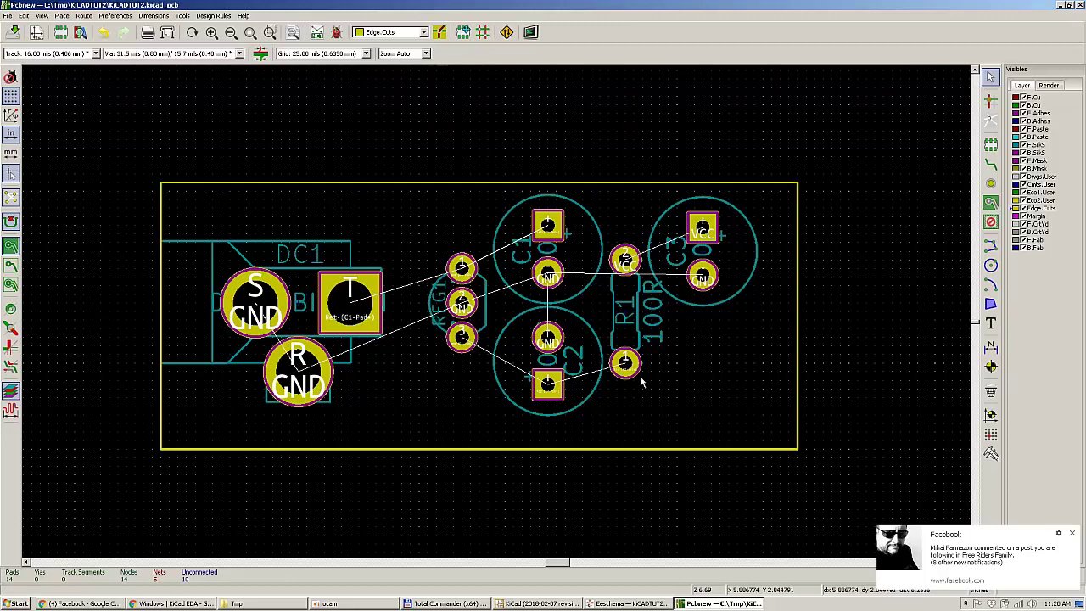
Step: Route the GND track on F.Cu from DC1 pad S to pad R and on to REG1 pad 2
{"action": "scroll", "coordinate": [661, 364], "scroll_direction": "down", "scroll_amount": 3}
{"action": "scroll", "coordinate": [497, 315], "scroll_direction": "up", "scroll_amount": 3}
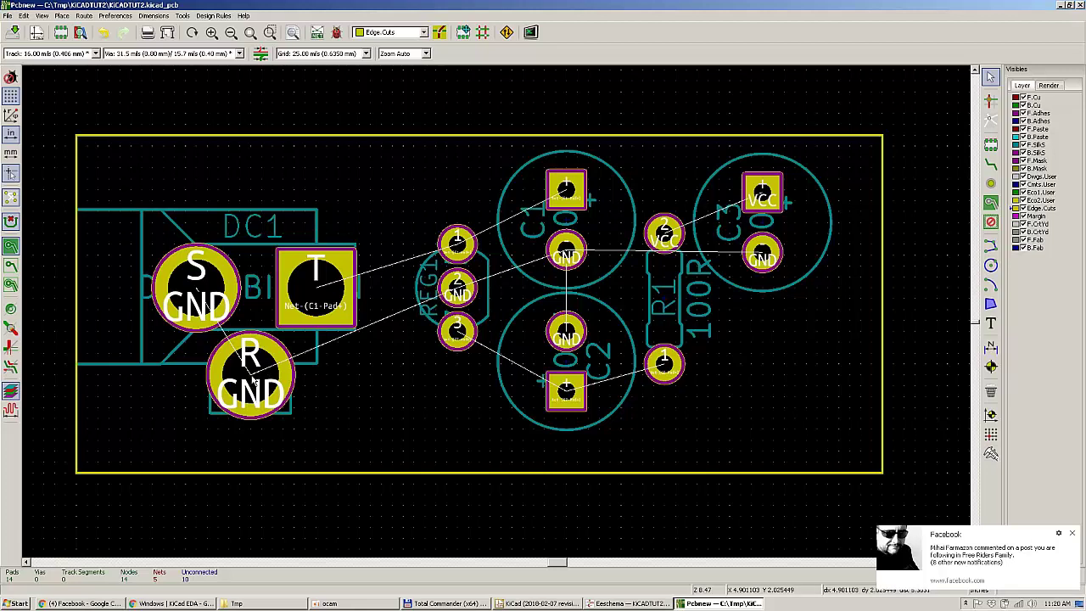
{"action": "key", "text": "x"}
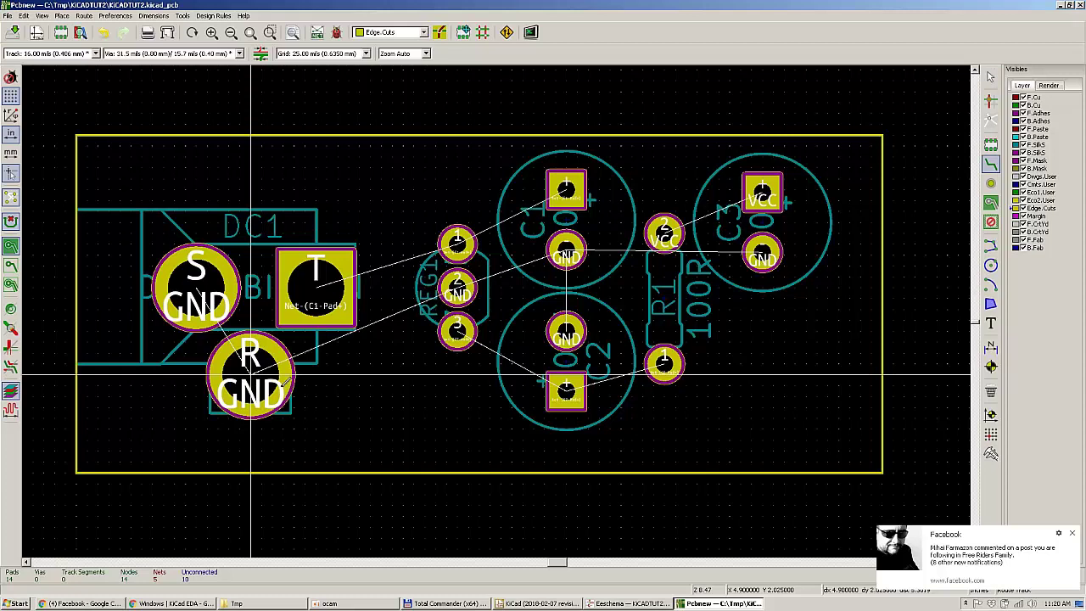
{"action": "left_click", "coordinate": [196, 288]}
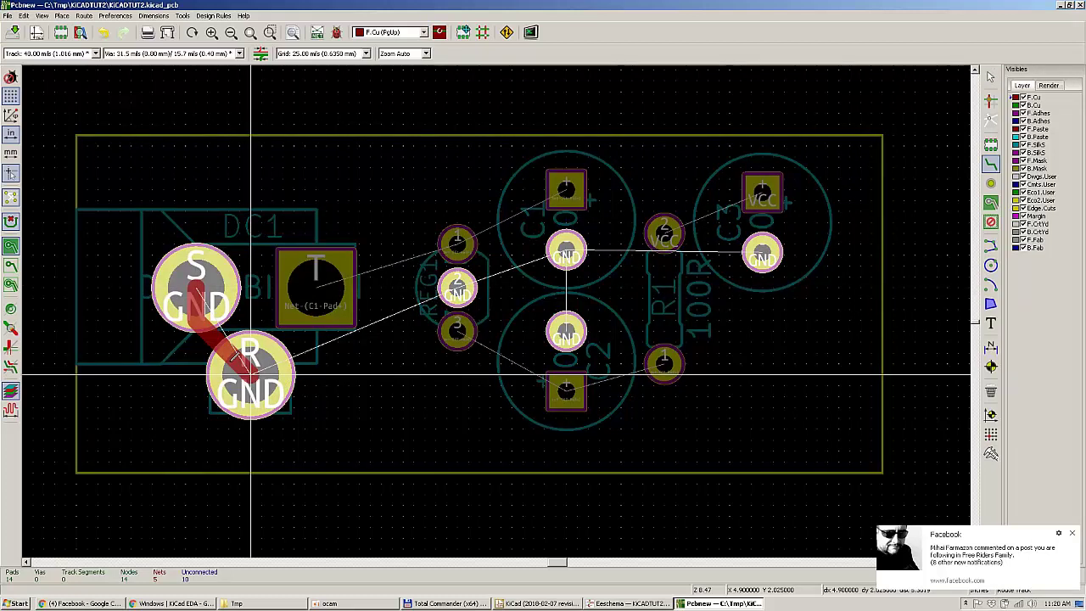
{"action": "left_click", "coordinate": [252, 374]}
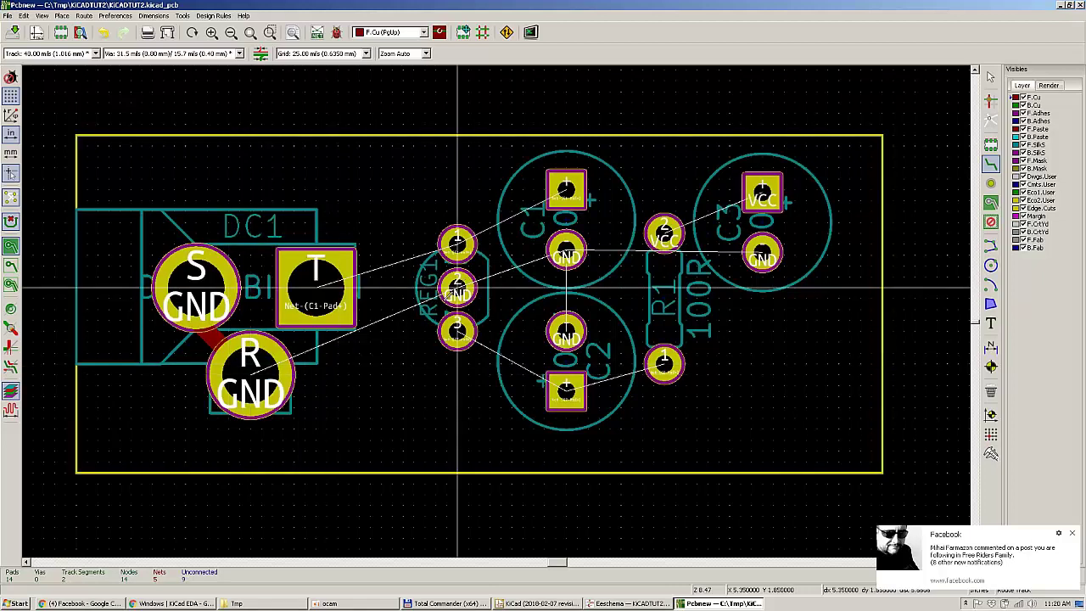
{"action": "left_click", "coordinate": [252, 374]}
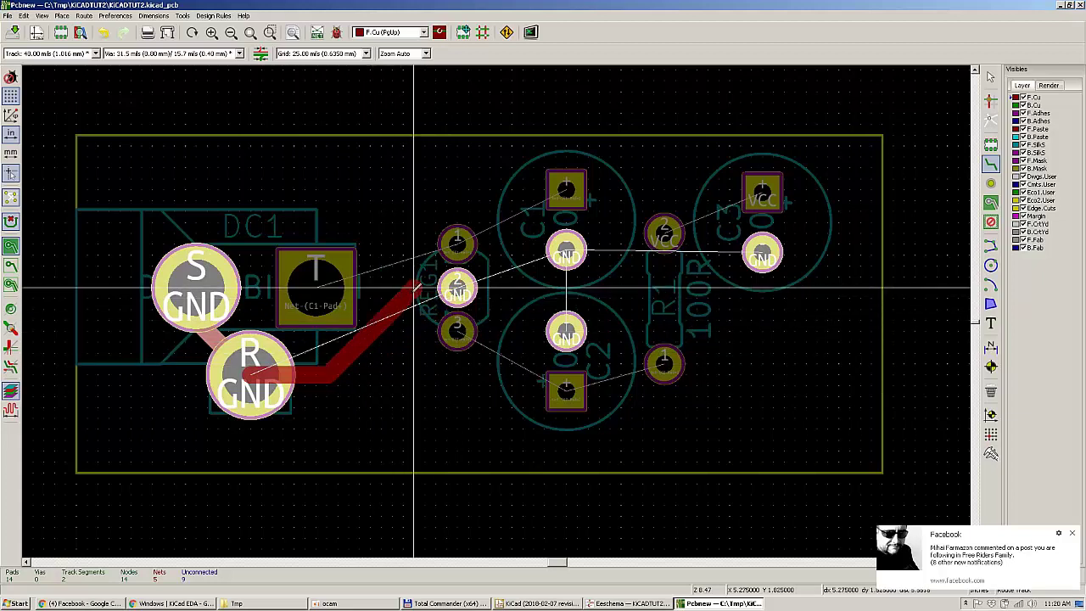
{"action": "double_click", "coordinate": [414, 288]}
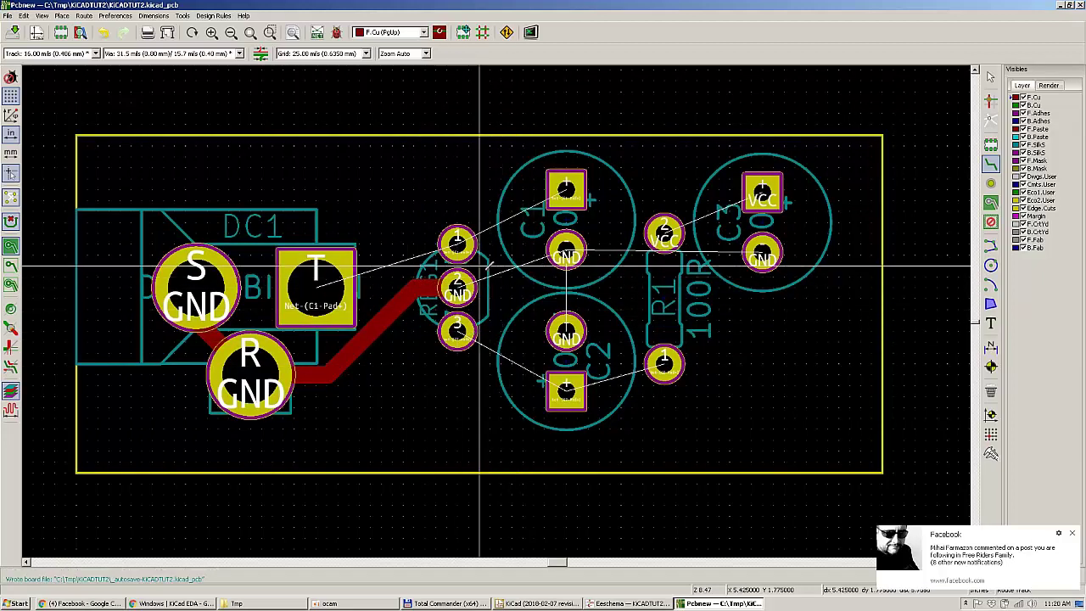
Step: Route the GND track from REG1 pad 2 to C1's GND pad and connect C2's GND pad to it
{"action": "left_click", "coordinate": [459, 288]}
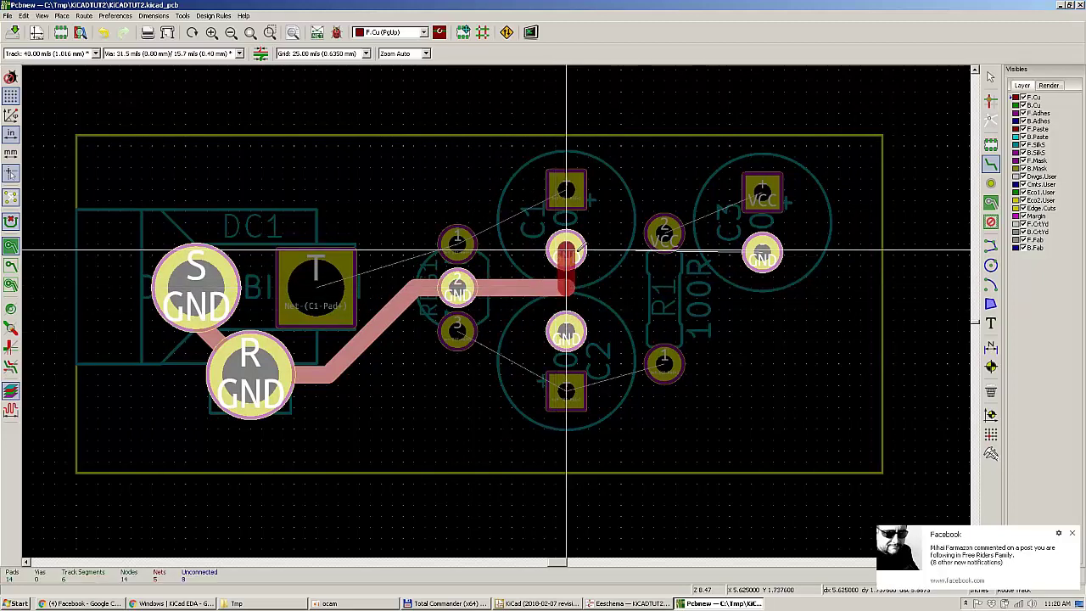
{"action": "left_click", "coordinate": [567, 254]}
{"action": "left_click", "coordinate": [566, 325]}
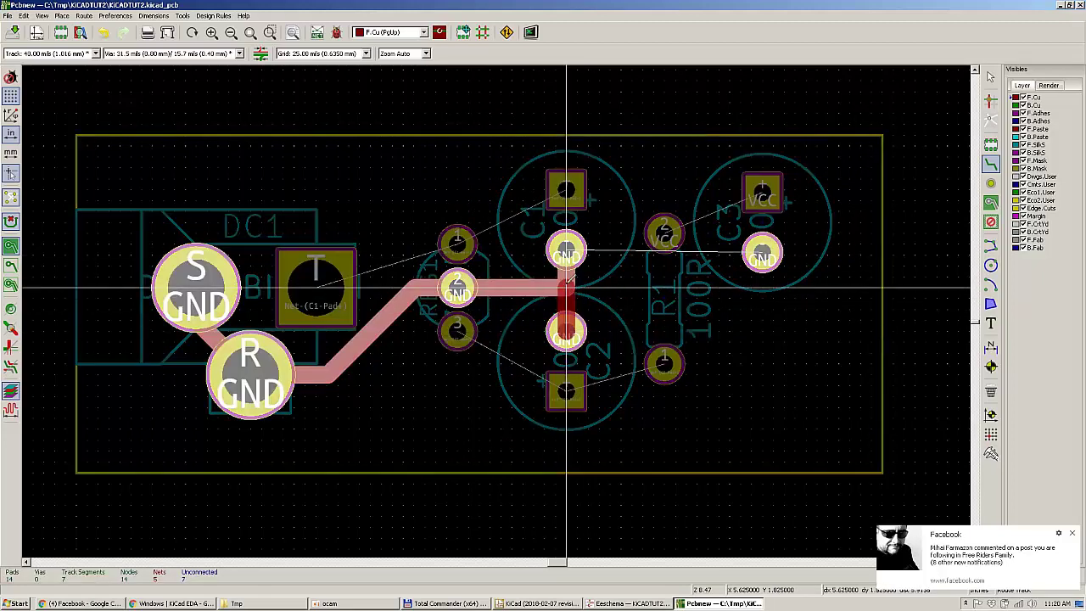
{"action": "left_click", "coordinate": [569, 282]}
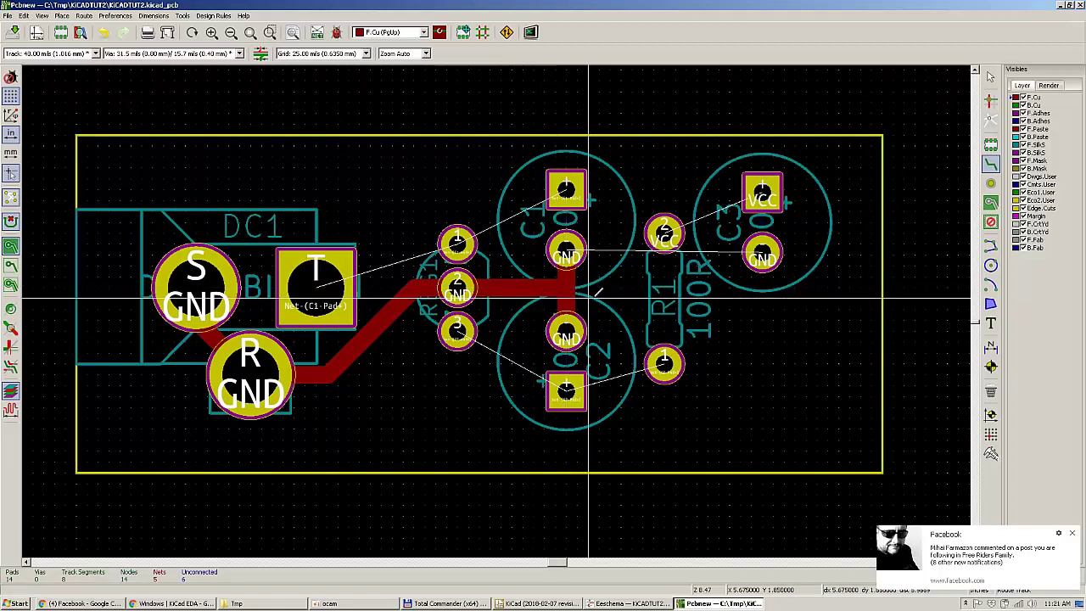
Step: Route a GND track from C3's GND pad straight down, then horizontally toward the GND track between C1 and C2
{"action": "left_click", "coordinate": [761, 255]}
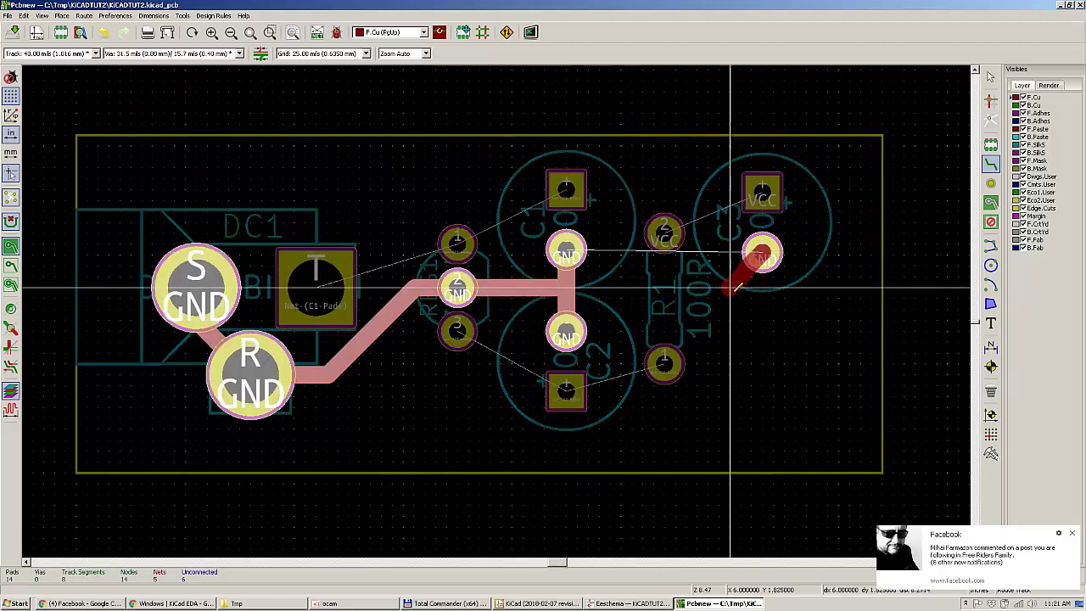
{"action": "key", "text": "Escape"}
{"action": "left_click", "coordinate": [761, 253]}
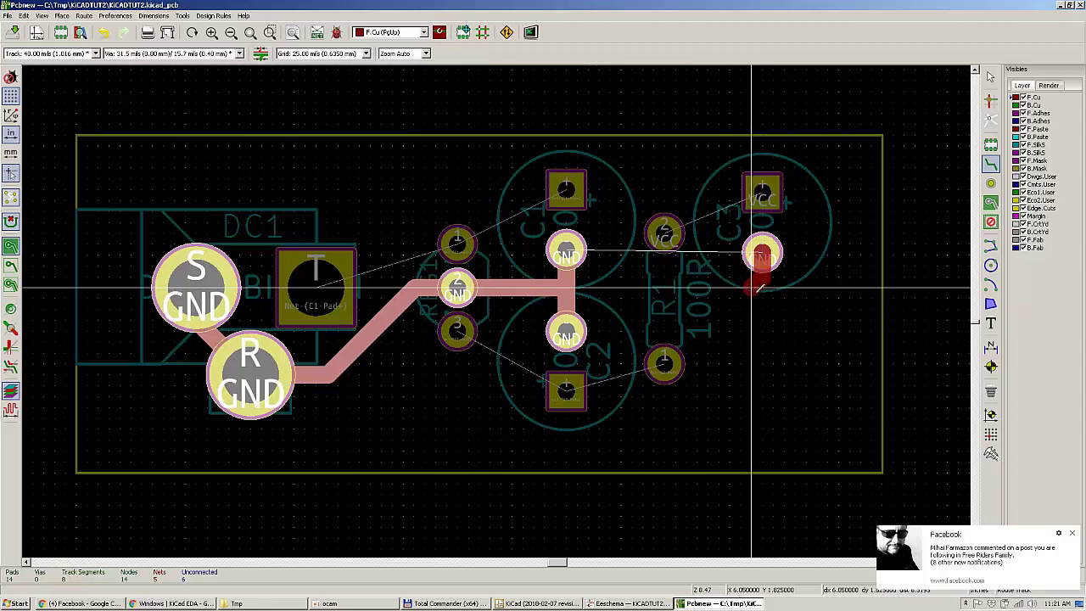
{"action": "left_click", "coordinate": [763, 288]}
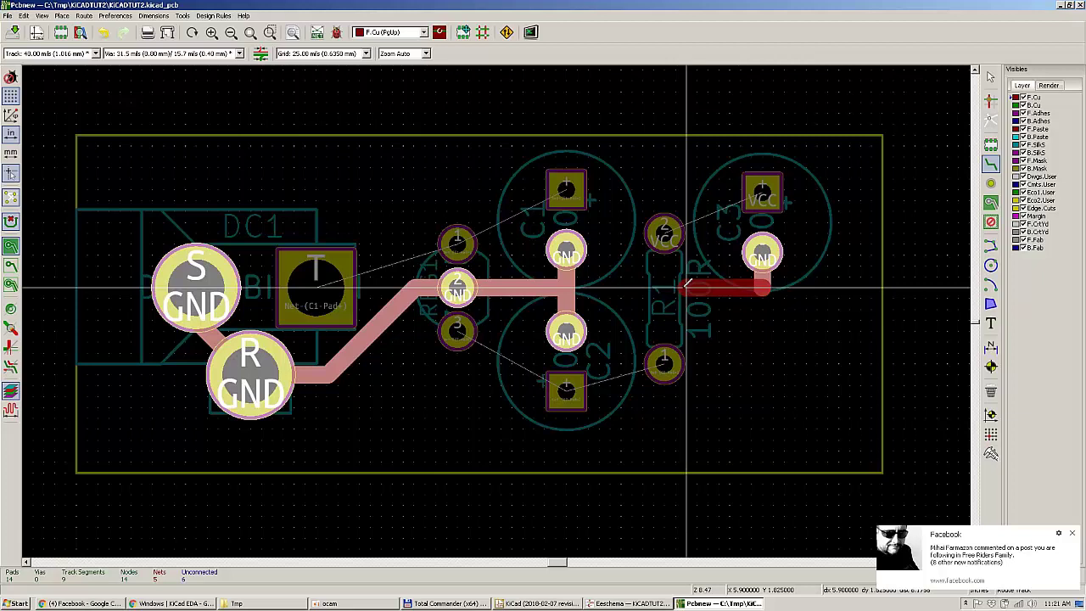
{"action": "key", "text": "Escape"}
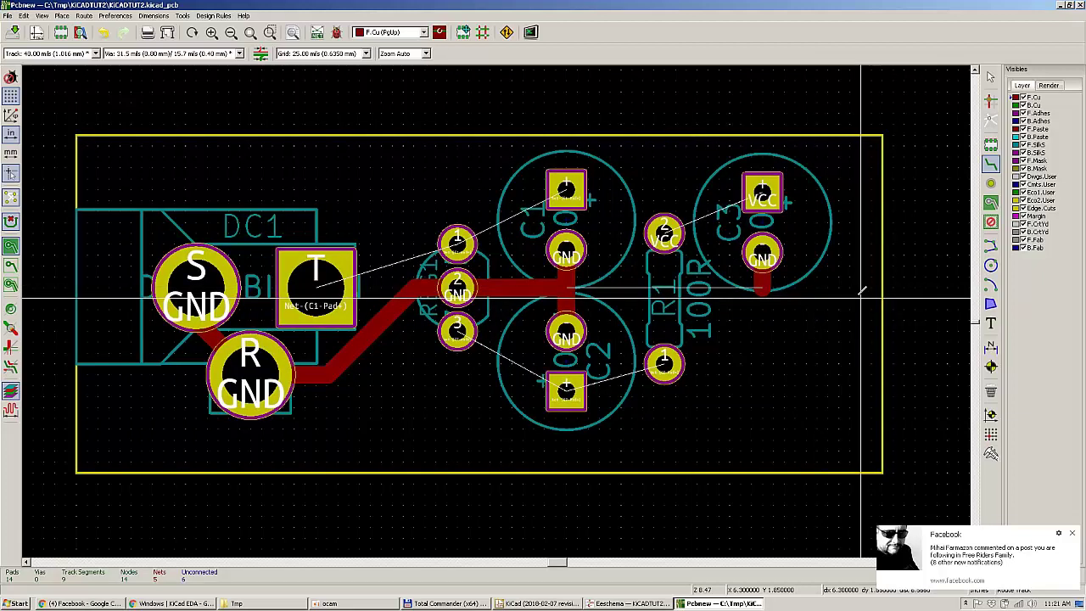
{"action": "left_click", "coordinate": [763, 252]}
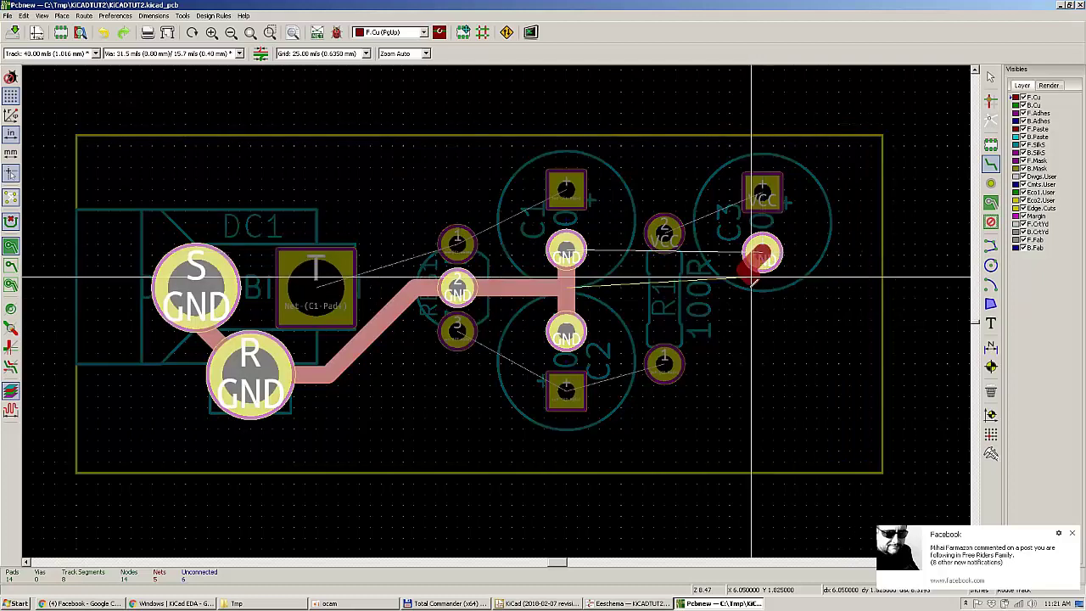
{"action": "key", "text": "Escape"}
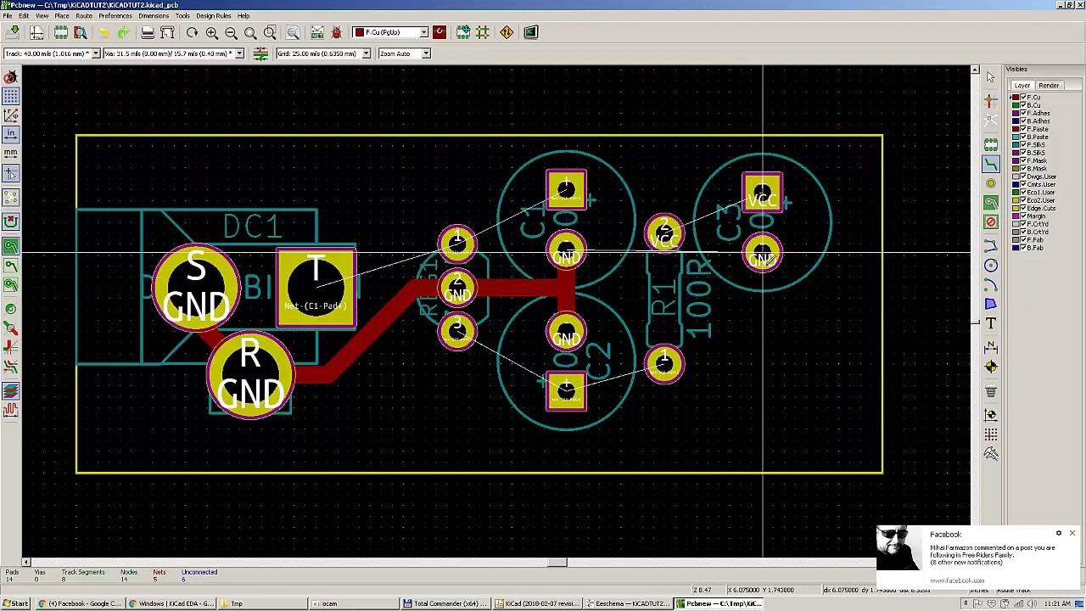
{"action": "left_click", "coordinate": [763, 252]}
{"action": "key", "text": "Escape"}
Step: Route the 40 mil GND track on F.Cu from C3's GND pad across R1 to the ground junction between C1 and C2
{"action": "left_click", "coordinate": [763, 252]}
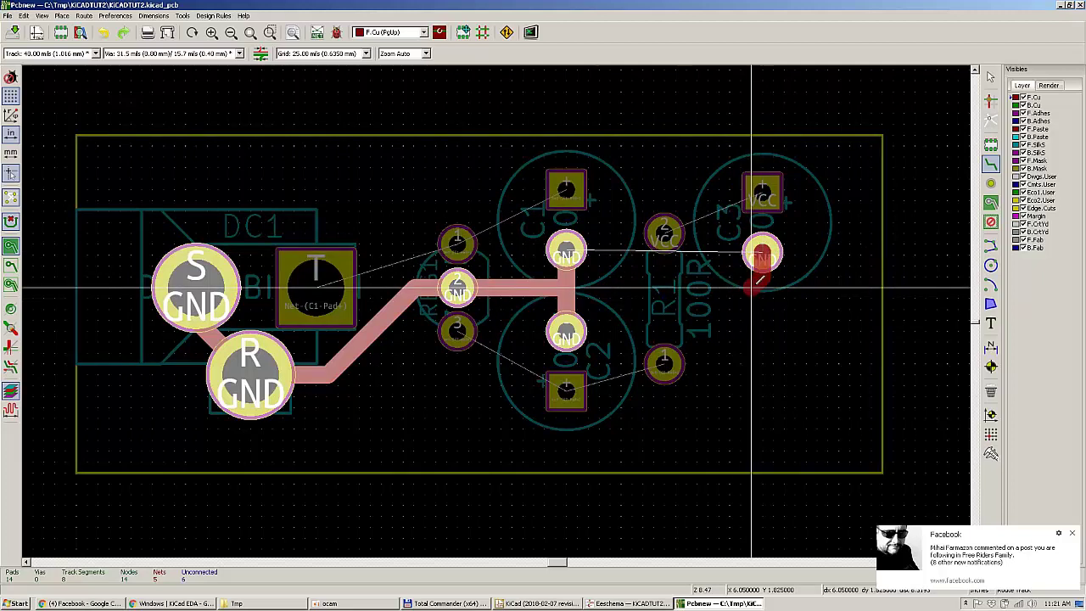
{"action": "double_click", "coordinate": [752, 287]}
{"action": "left_click", "coordinate": [752, 287]}
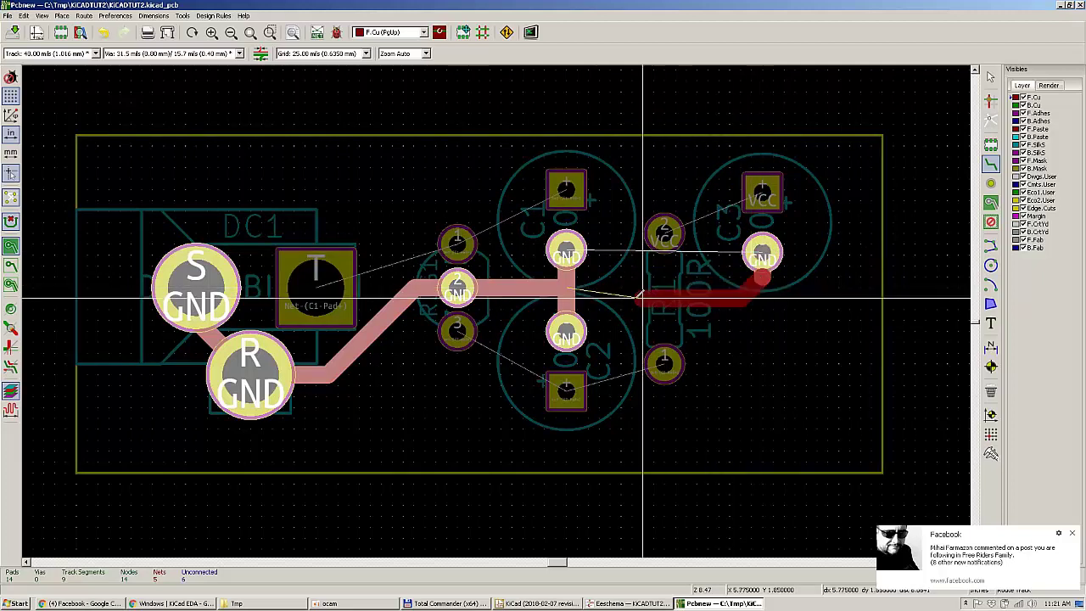
{"action": "double_click", "coordinate": [567, 286]}
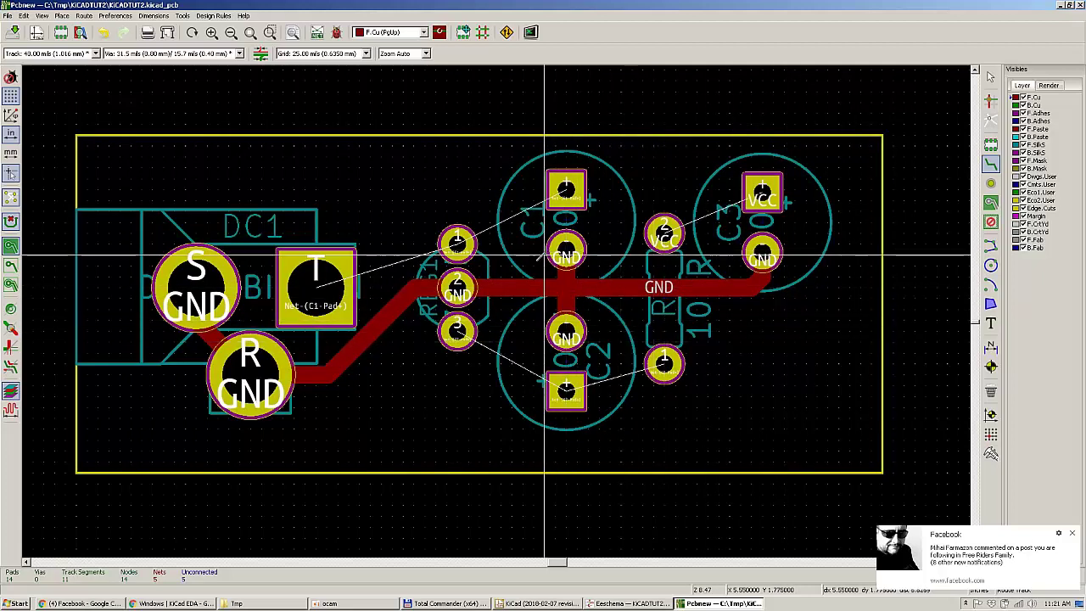
{"action": "left_click", "coordinate": [663, 229]}
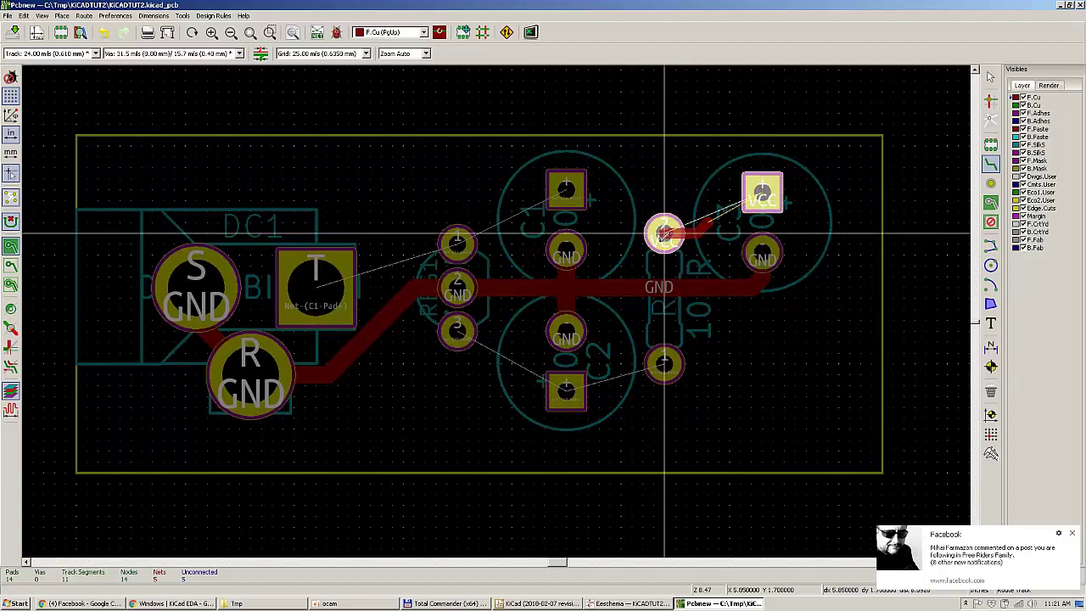
{"action": "key", "text": "Escape"}
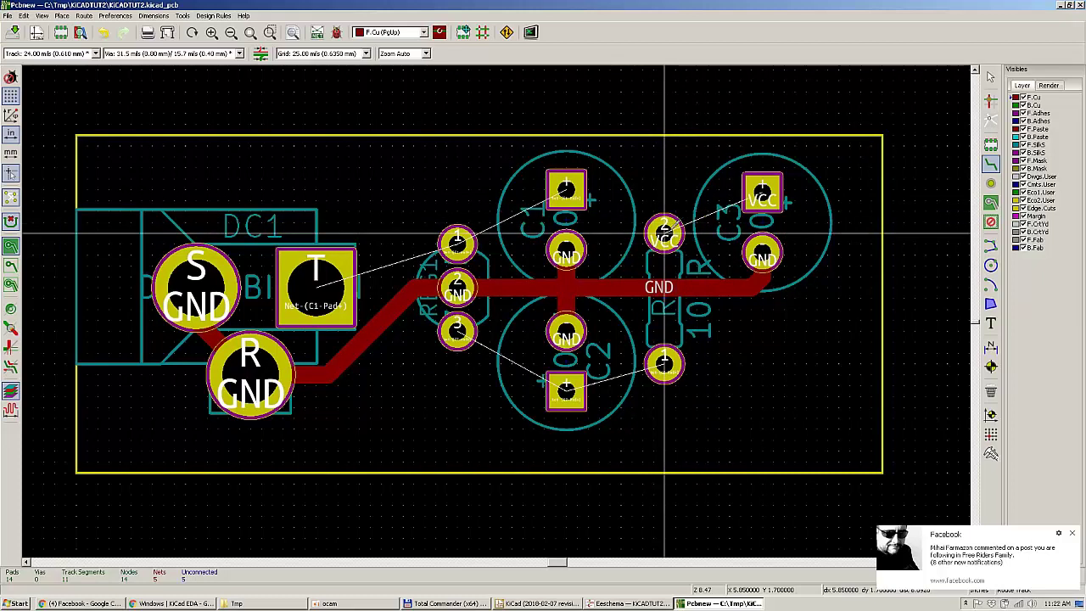
{"action": "left_click", "coordinate": [664, 231]}
{"action": "key", "text": "Escape"}
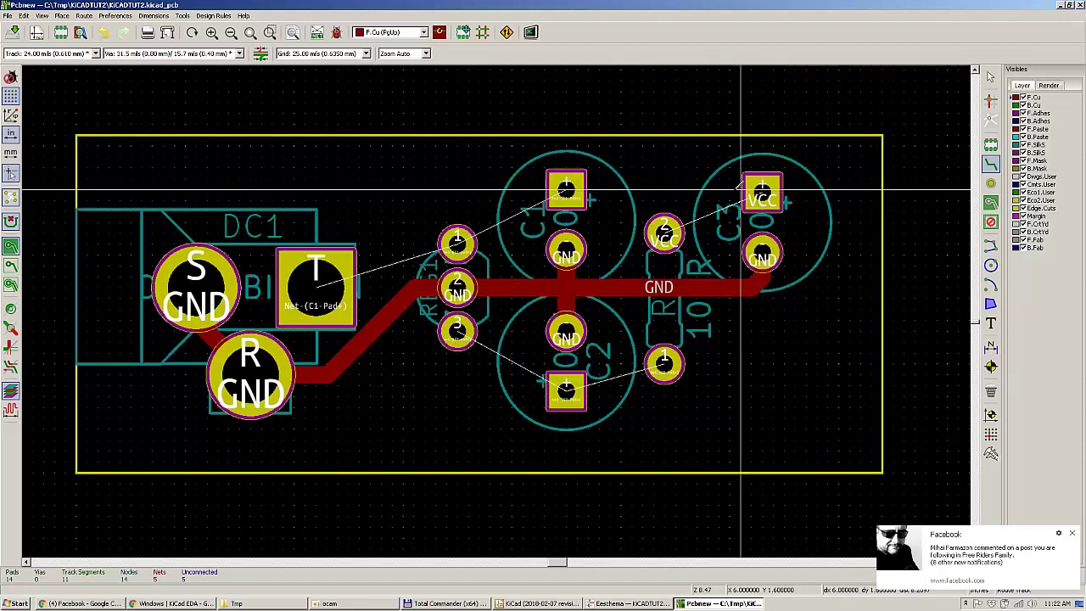
Step: Check the track widths of the Default, GND and VCC net classes in the design rules
{"action": "left_click", "coordinate": [212, 15]}
{"action": "left_click", "coordinate": [222, 28]}
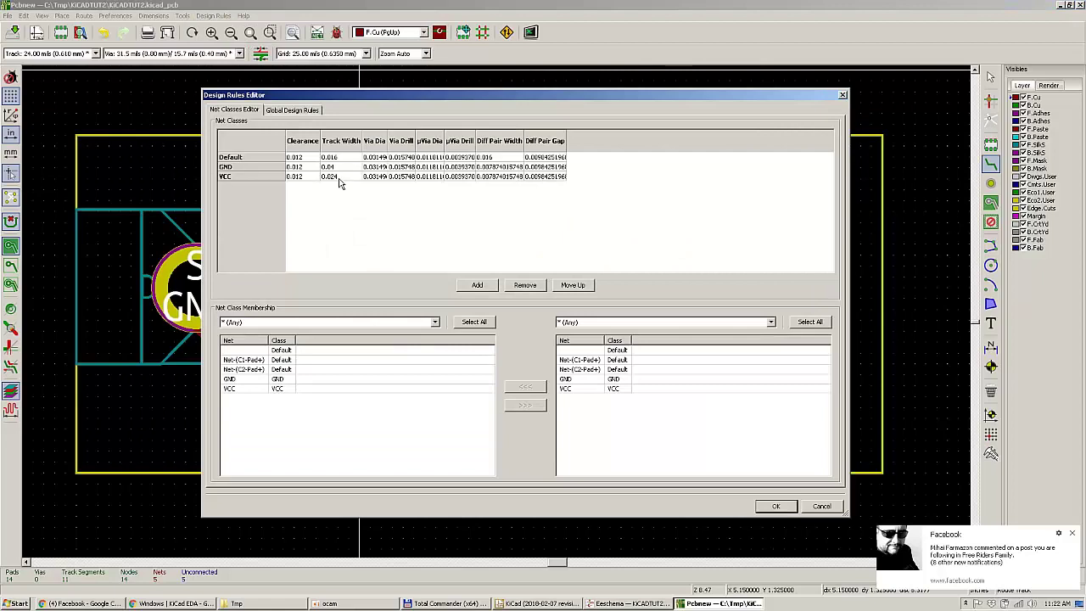
{"action": "key", "text": "Return"}
Step: Route the 24 mil VCC track on F.Cu from R1 pad 2 to C3's positive pad
{"action": "left_click", "coordinate": [664, 231]}
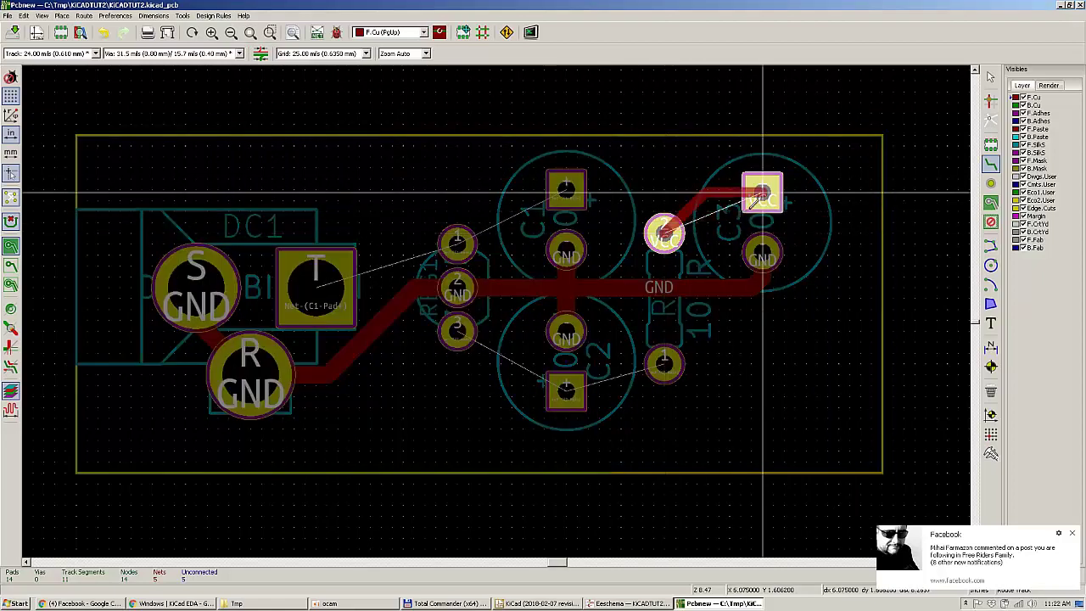
{"action": "left_click", "coordinate": [762, 193]}
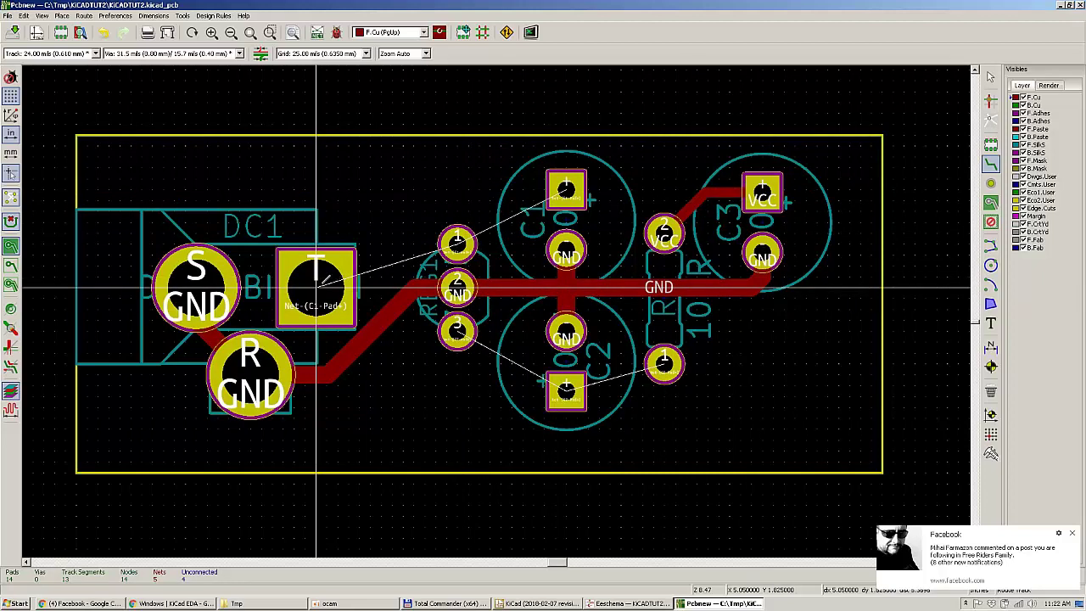
{"action": "left_click", "coordinate": [457, 243]}
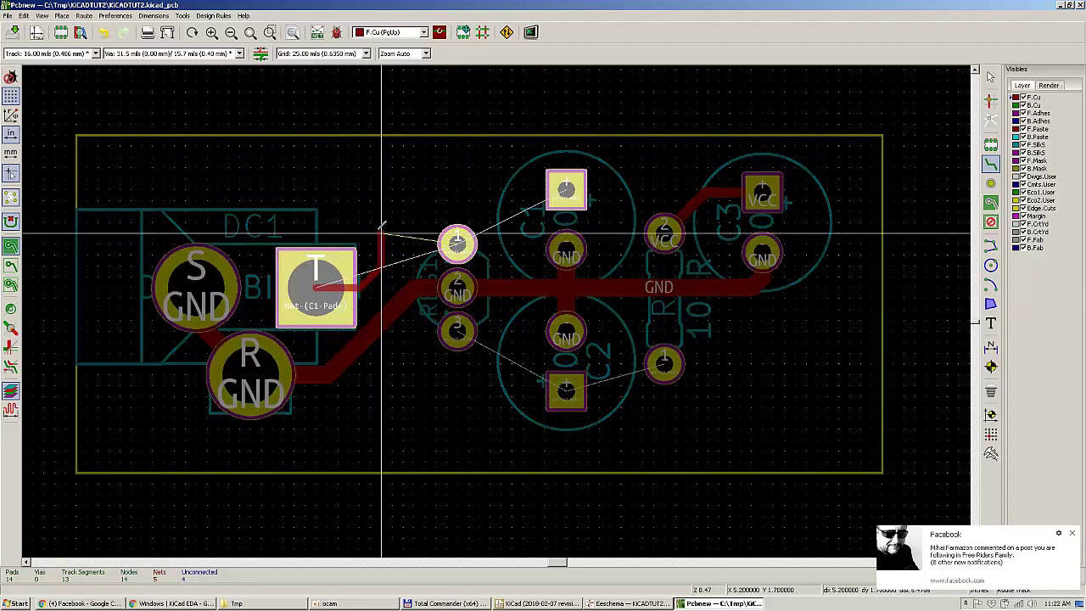
{"action": "key", "text": "Escape"}
{"action": "left_click", "coordinate": [316, 288]}
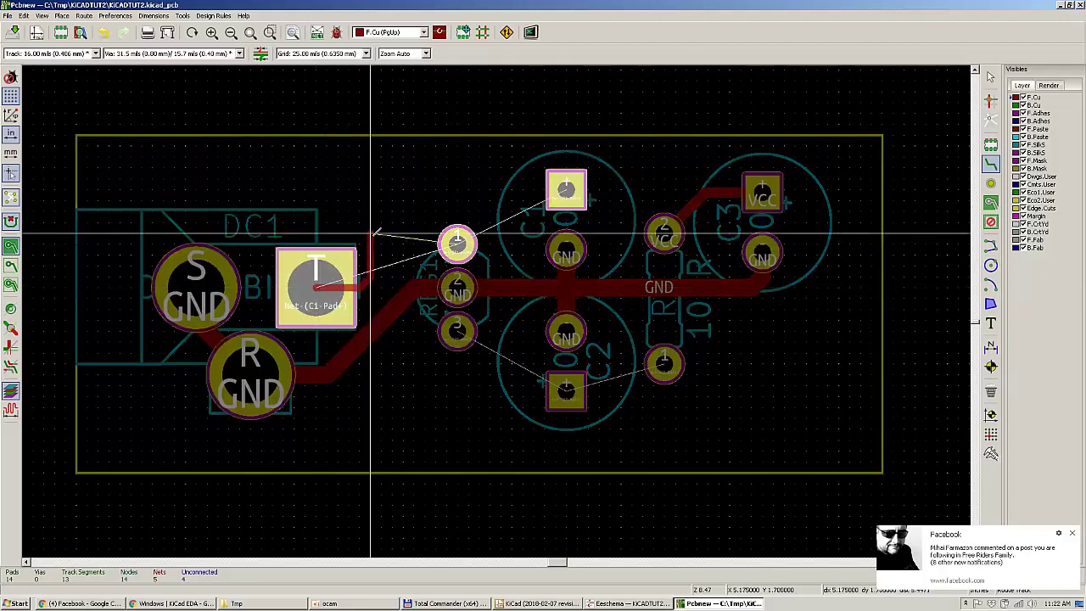
{"action": "key", "text": "Escape"}
Step: Review the net class settings in the design rules once more and leave them unmodified
{"action": "left_click", "coordinate": [212, 15]}
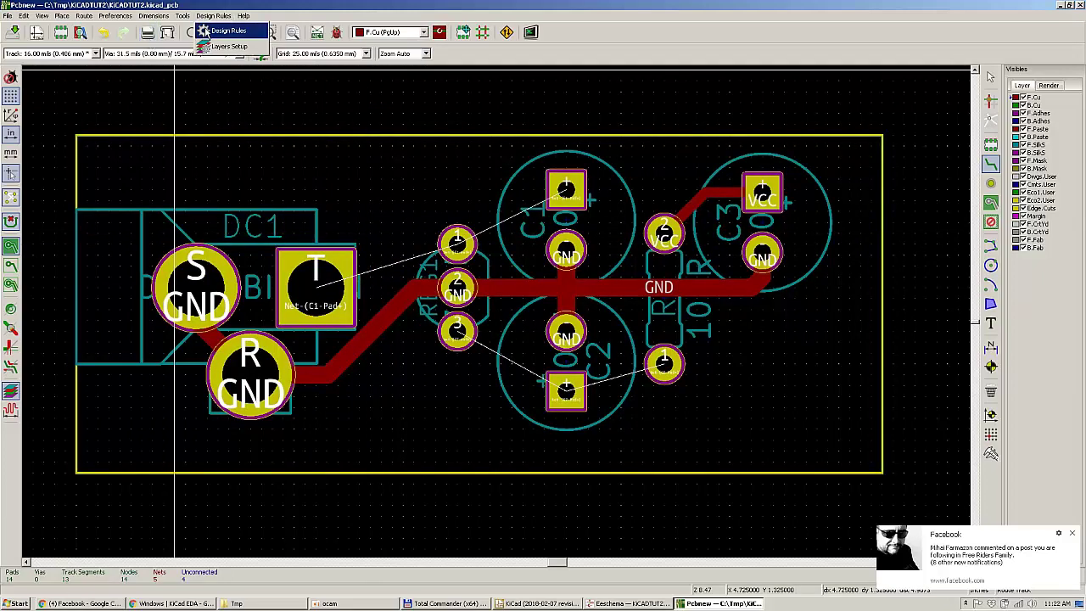
{"action": "left_click", "coordinate": [219, 29]}
{"action": "key", "text": "Escape"}
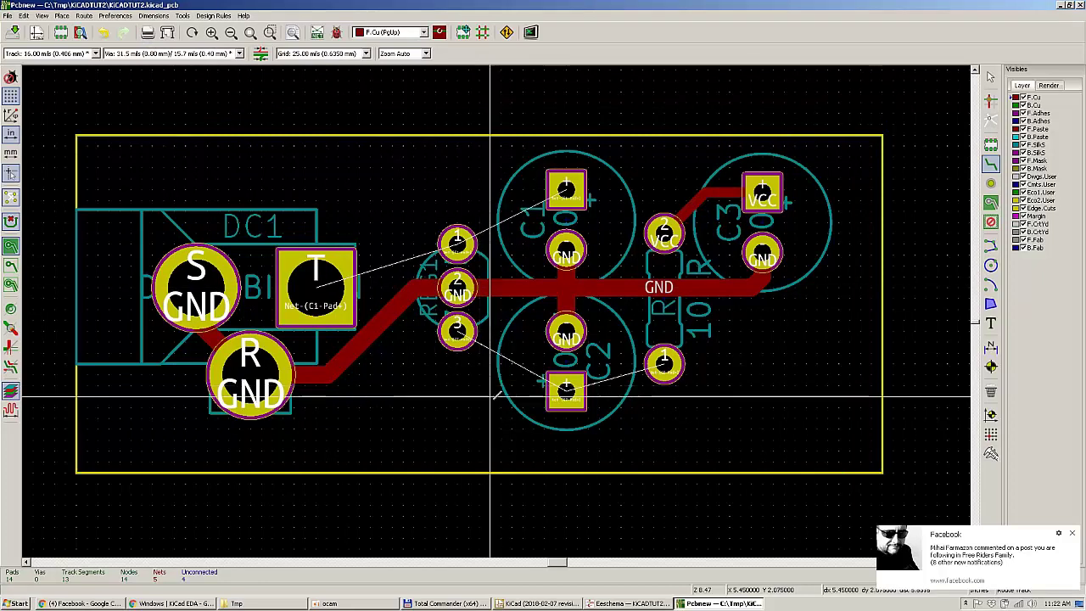
Step: Route 16 mil tracks on F.Cu from REG1 pad 3 to C2's positive pad and on to R1 pad 1
{"action": "left_click", "coordinate": [664, 367]}
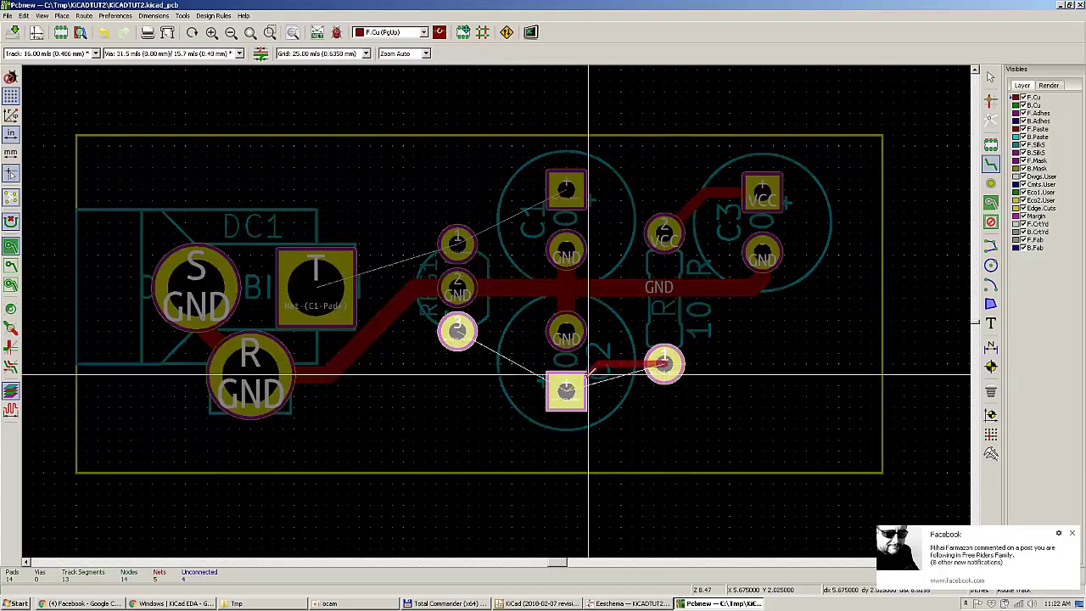
{"action": "key", "text": "Escape"}
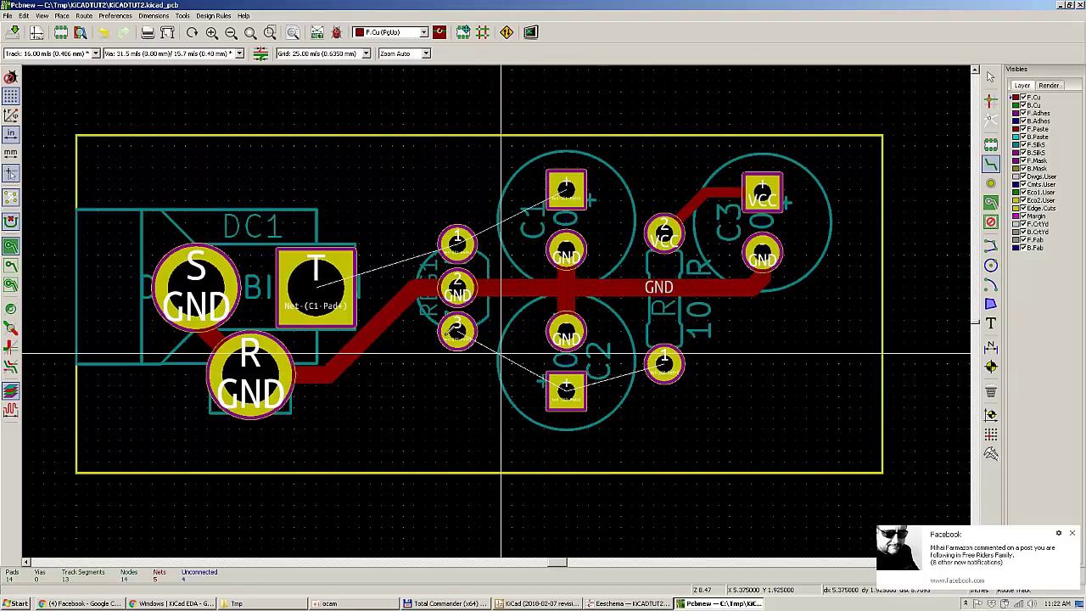
{"action": "left_click", "coordinate": [456, 329]}
{"action": "left_click", "coordinate": [566, 390]}
{"action": "left_click", "coordinate": [567, 390]}
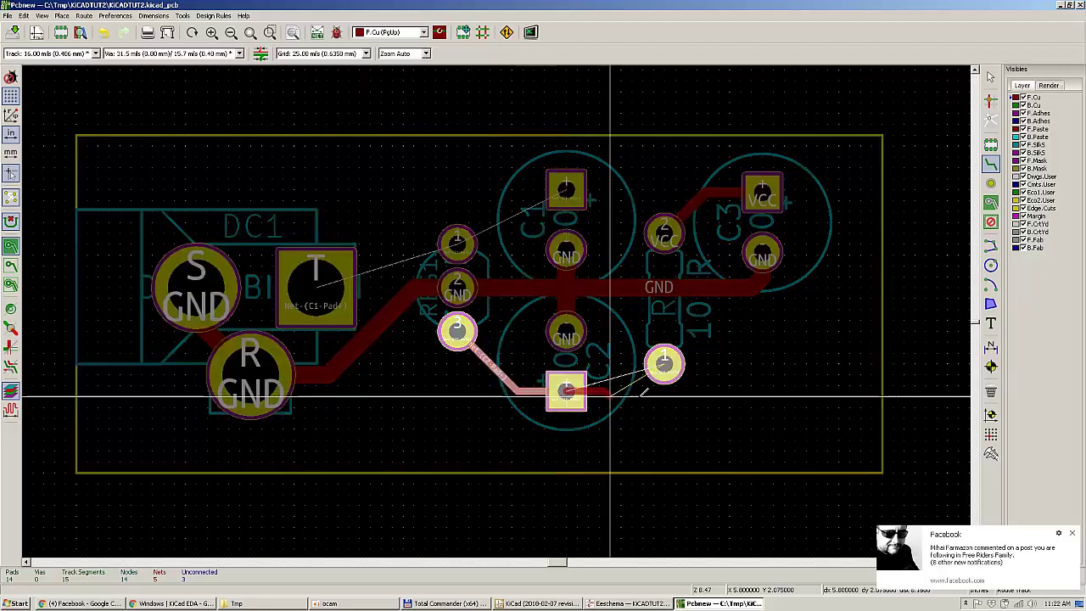
{"action": "left_click", "coordinate": [664, 365]}
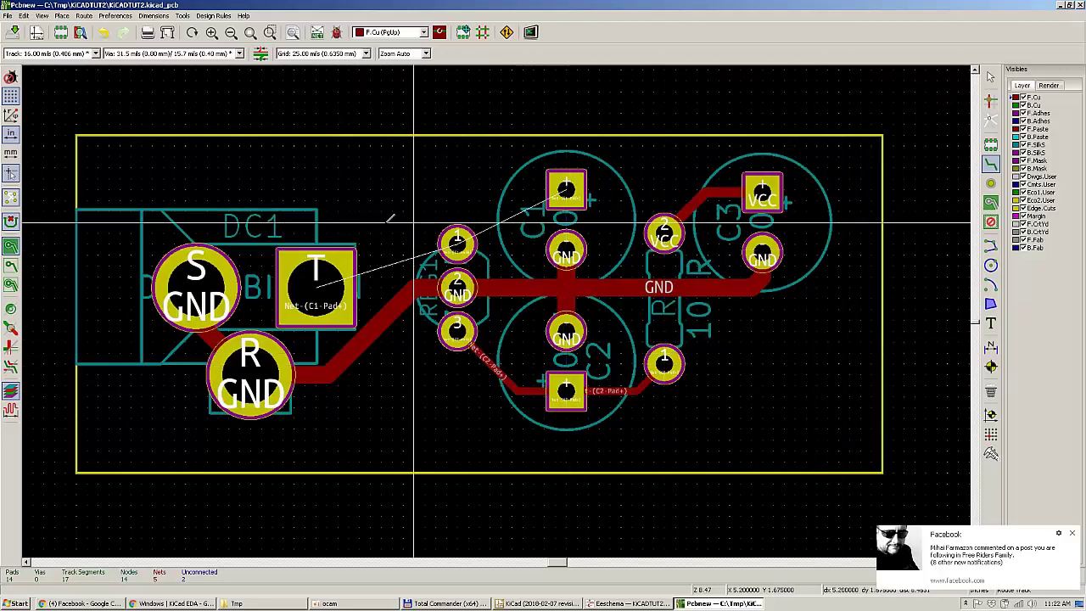
Step: Route 16 mil tracks on F.Cu joining DC1's T pad to REG1 pad 1 and C1's positive pad to REG1 pad 1
{"action": "left_click", "coordinate": [316, 287]}
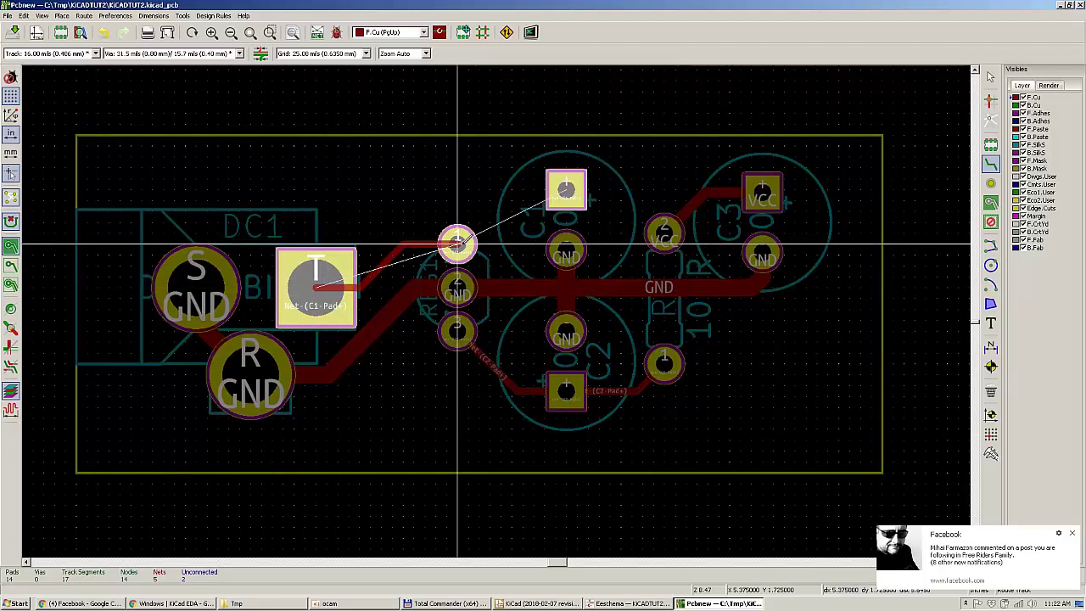
{"action": "left_click", "coordinate": [456, 245]}
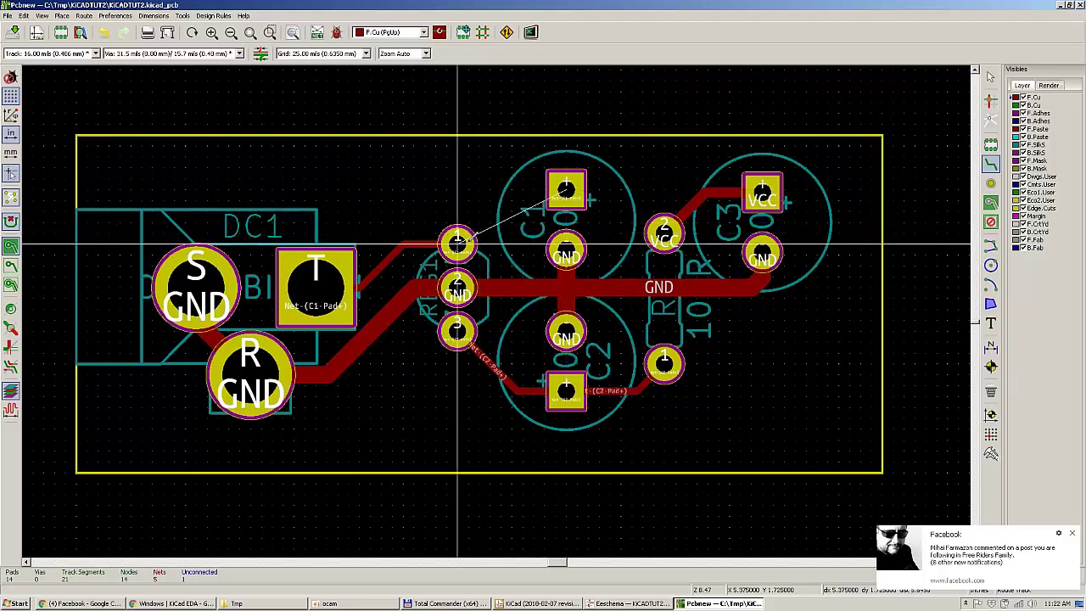
{"action": "left_click", "coordinate": [566, 188]}
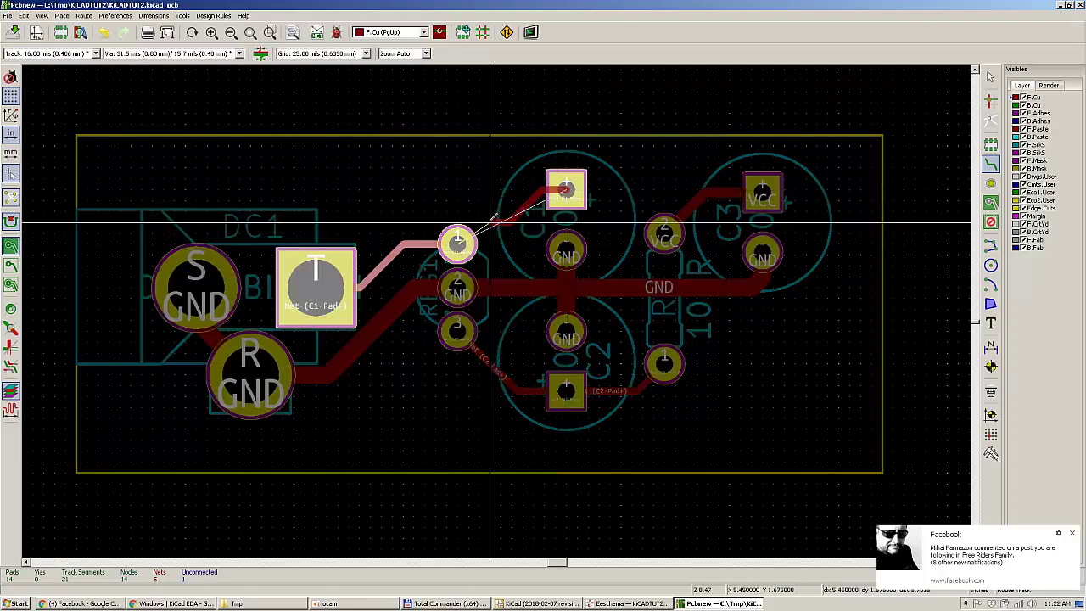
{"action": "left_click", "coordinate": [460, 245]}
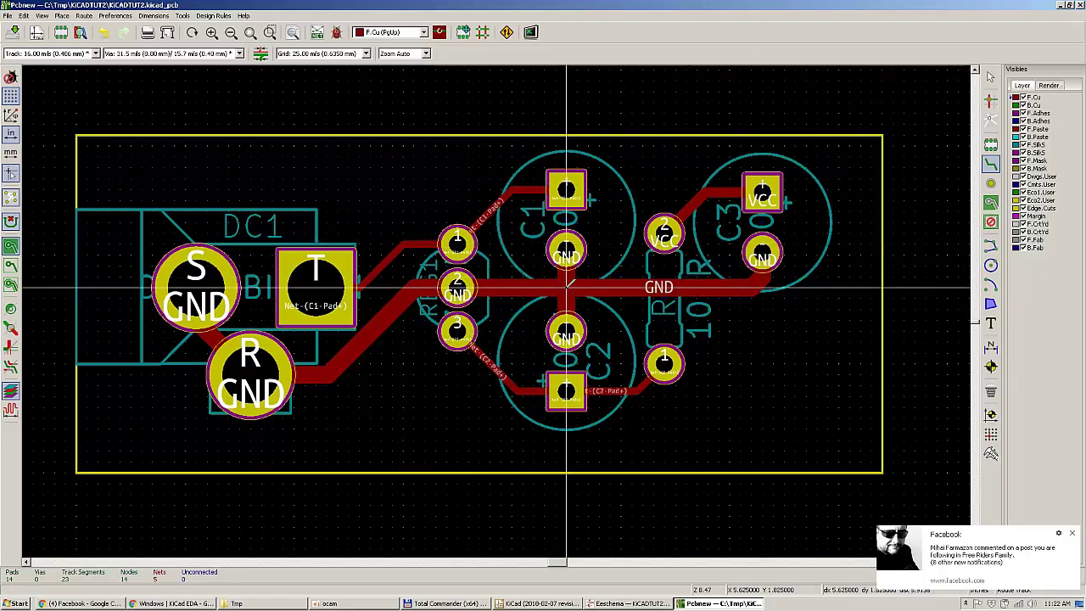
Step: Examine the routed tracks up close, especially the GND junction between C1 and C2 and the track from REG1 to C1, and leave track routing
{"action": "scroll", "coordinate": [568, 287], "scroll_direction": "up", "scroll_amount": 2}
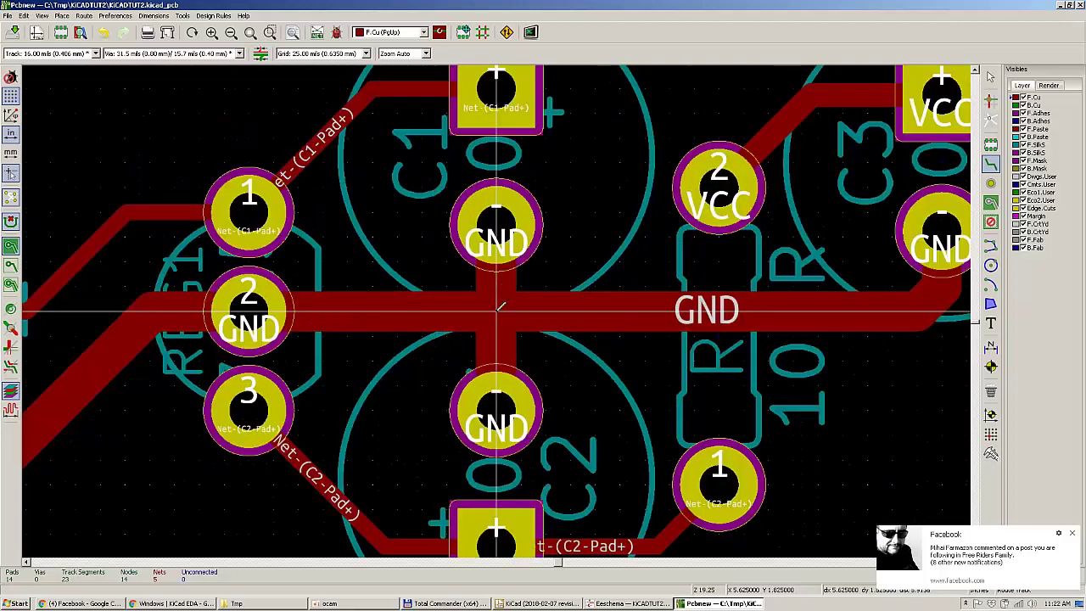
{"action": "scroll", "coordinate": [500, 307], "scroll_direction": "down", "scroll_amount": 1}
{"action": "scroll", "coordinate": [500, 307], "scroll_direction": "up", "scroll_amount": 1}
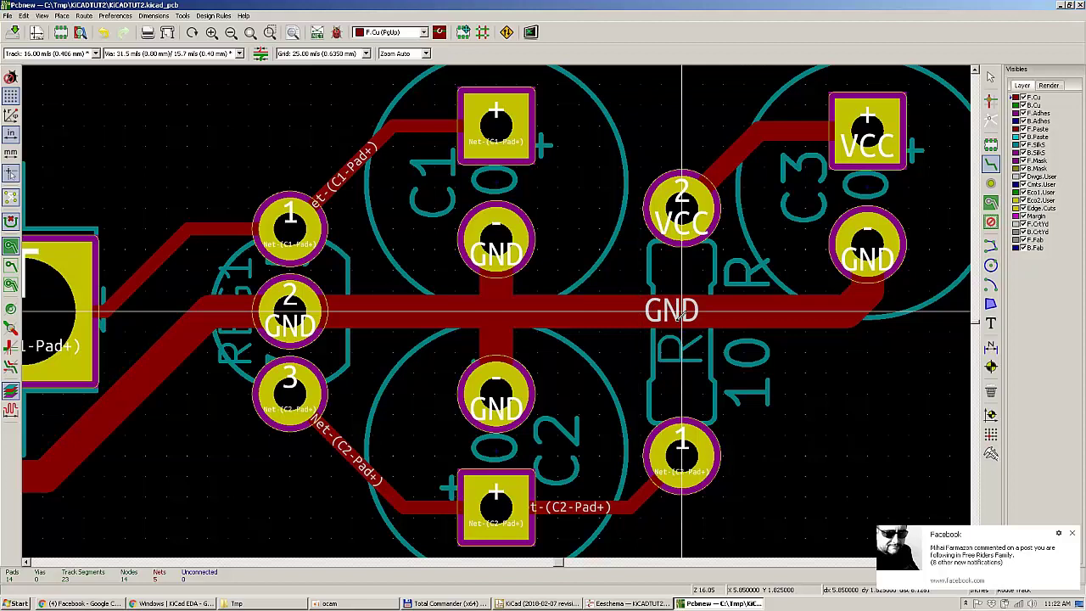
{"action": "scroll", "coordinate": [678, 316], "scroll_direction": "down", "scroll_amount": 1}
{"action": "scroll", "coordinate": [679, 316], "scroll_direction": "up", "scroll_amount": 1}
{"action": "scroll", "coordinate": [681, 312], "scroll_direction": "down", "scroll_amount": 4}
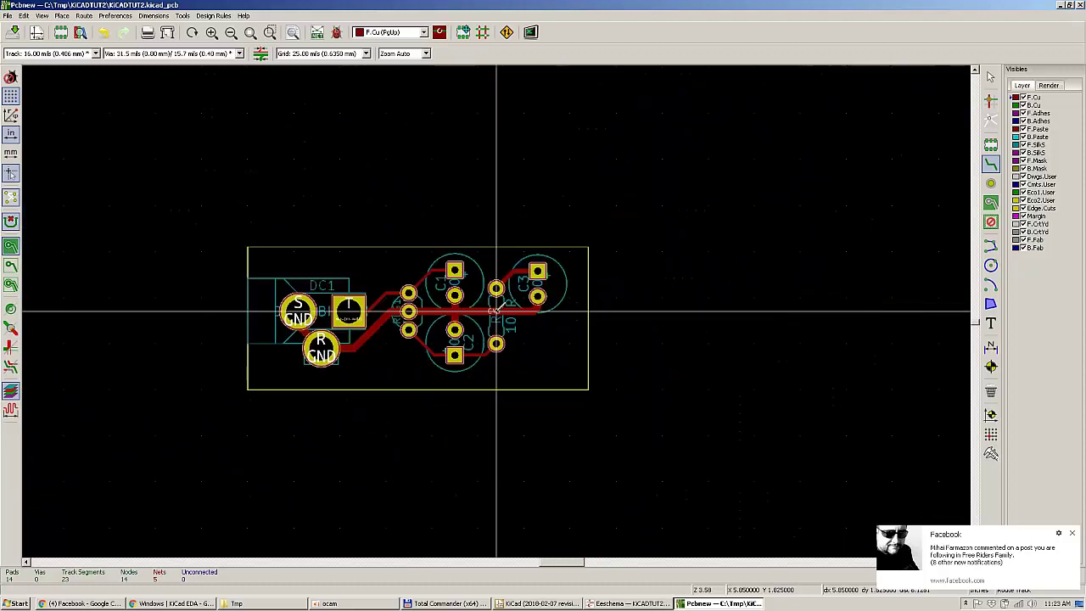
{"action": "scroll", "coordinate": [484, 310], "scroll_direction": "up", "scroll_amount": 2}
{"action": "scroll", "coordinate": [496, 312], "scroll_direction": "up", "scroll_amount": 5}
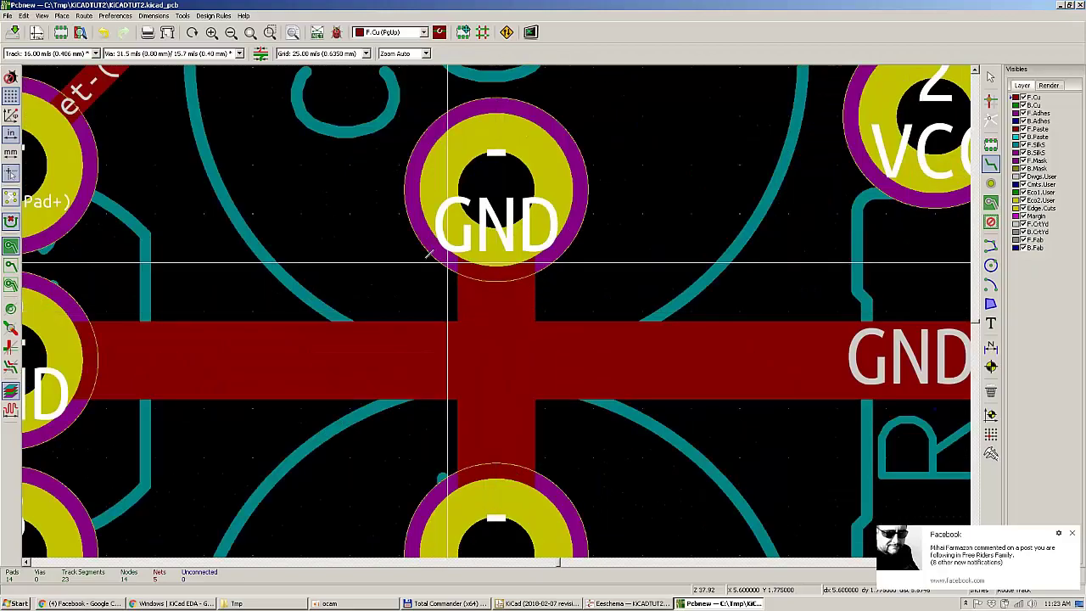
{"action": "scroll", "coordinate": [480, 305], "scroll_direction": "down", "scroll_amount": 4}
{"action": "scroll", "coordinate": [649, 331], "scroll_direction": "up", "scroll_amount": 2}
{"action": "scroll", "coordinate": [678, 337], "scroll_direction": "up", "scroll_amount": 1}
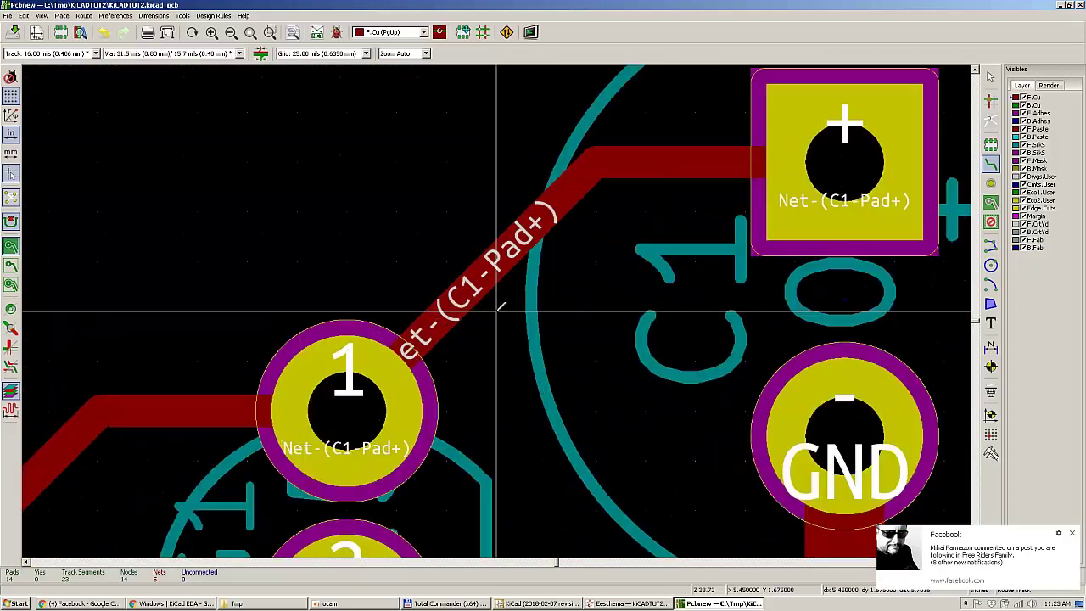
{"action": "scroll", "coordinate": [497, 310], "scroll_direction": "down", "scroll_amount": 4}
{"action": "scroll", "coordinate": [497, 311], "scroll_direction": "up", "scroll_amount": 1}
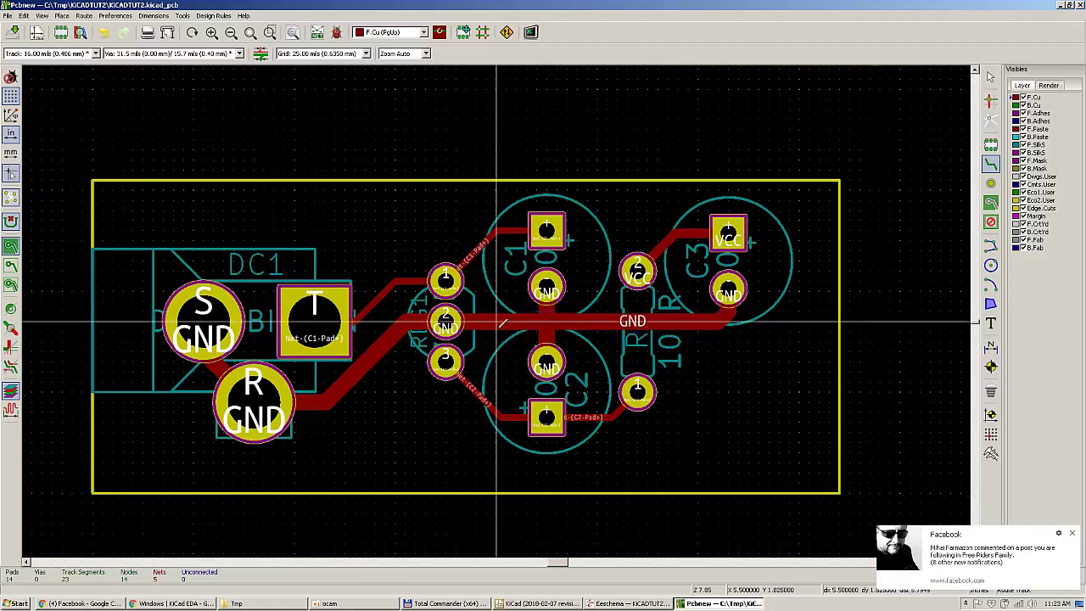
{"action": "scroll", "coordinate": [497, 311], "scroll_direction": "up", "scroll_amount": 1}
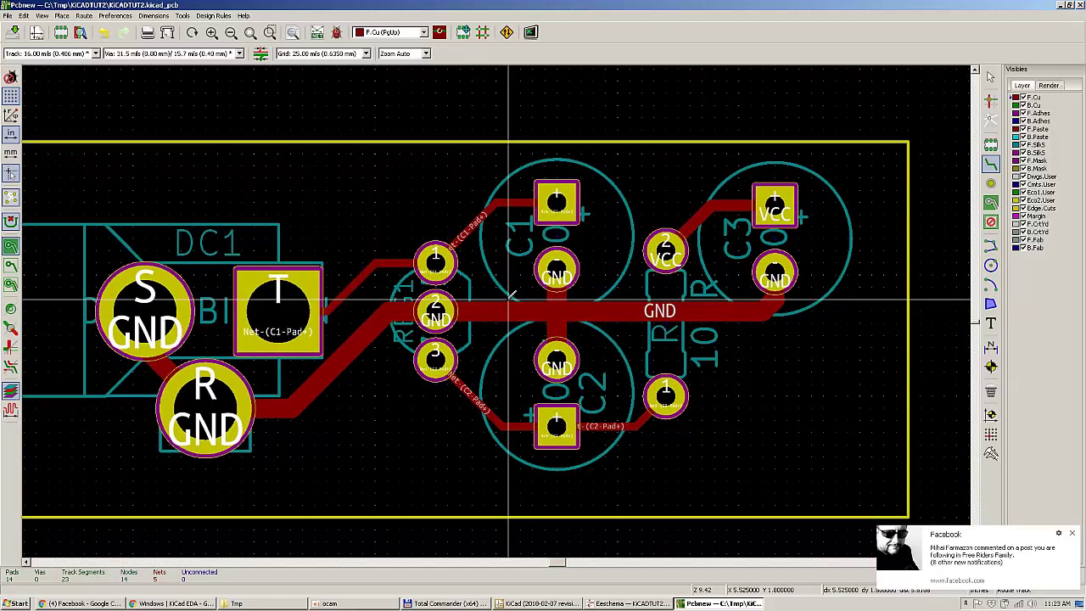
{"action": "key", "text": "Escape"}
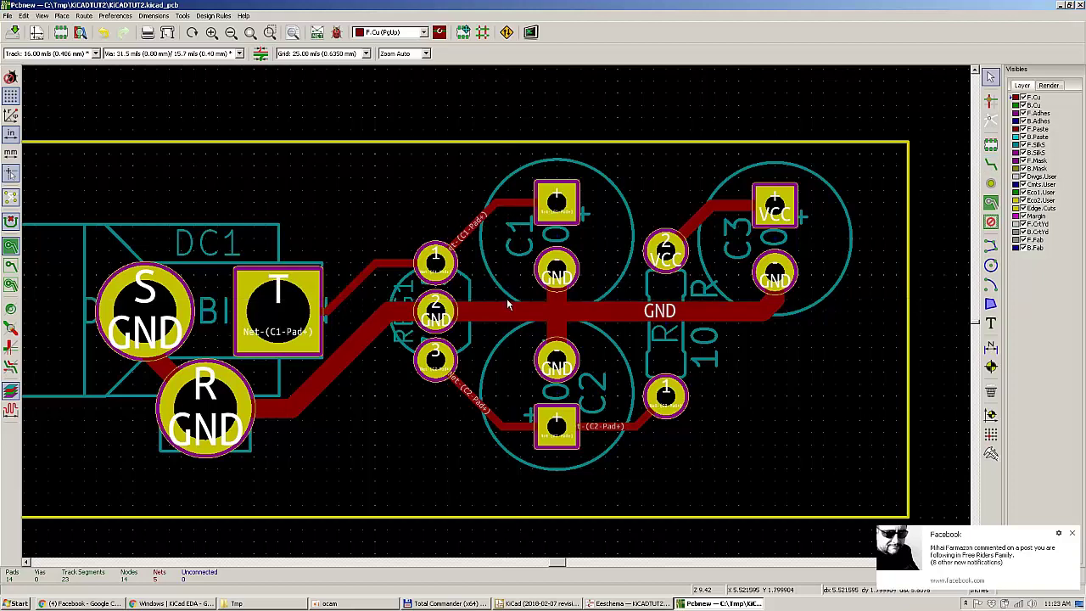
{"action": "left_click", "coordinate": [344, 362]}
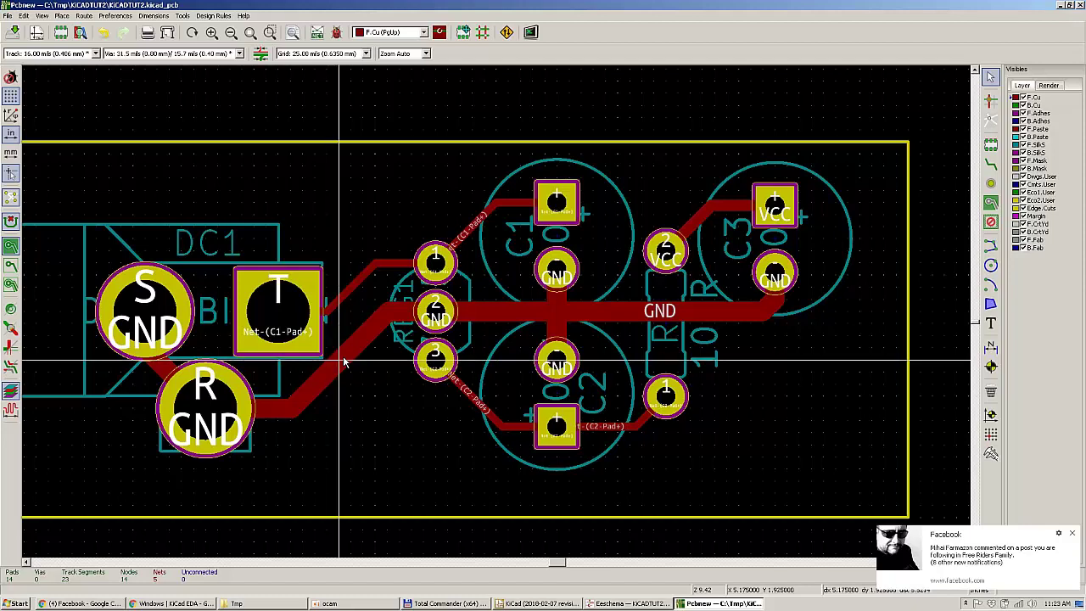
{"action": "left_click_drag", "start_coordinate": [343, 361], "coordinate": [283, 414]}
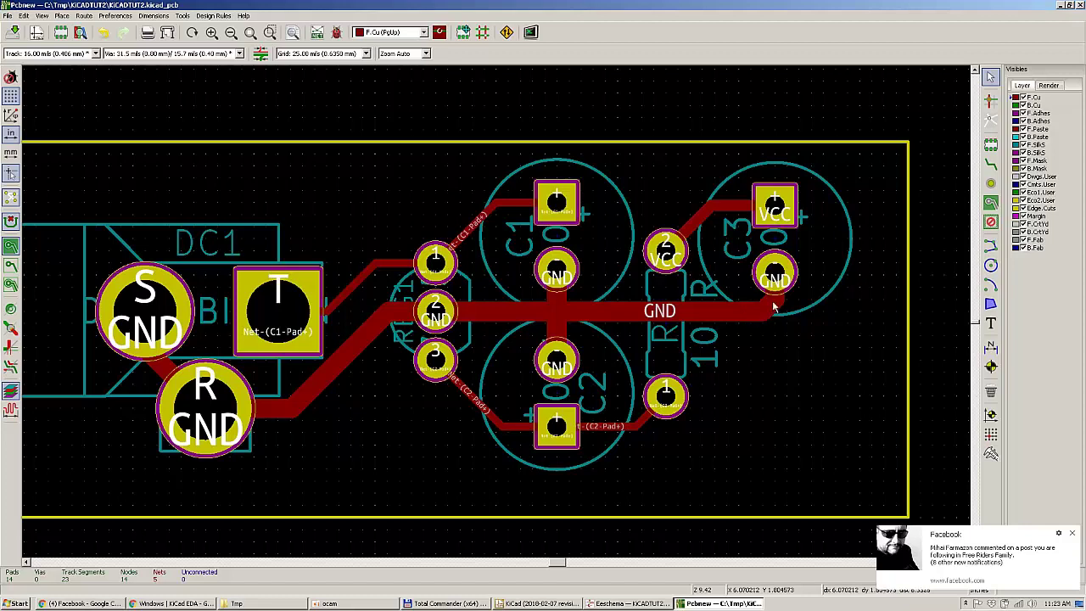
{"action": "left_click_drag", "start_coordinate": [768, 311], "coordinate": [745, 314]}
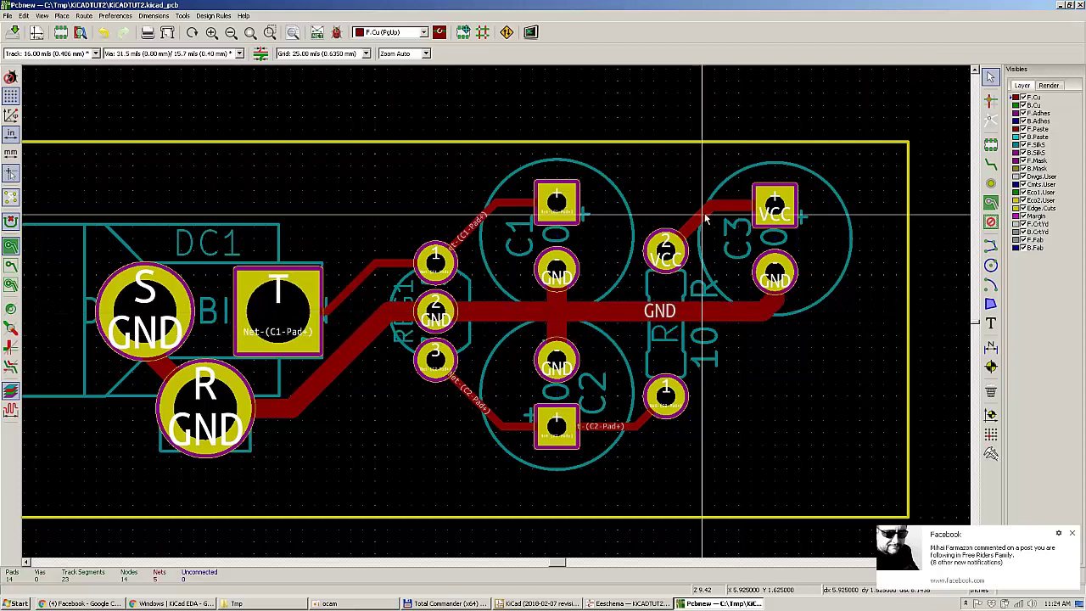
Step: Reshape the VCC track between R1 pad 2 and C3's positive pad so it leaves R1 horizontally before angling up
{"action": "left_click_drag", "start_coordinate": [700, 231], "coordinate": [730, 250]}
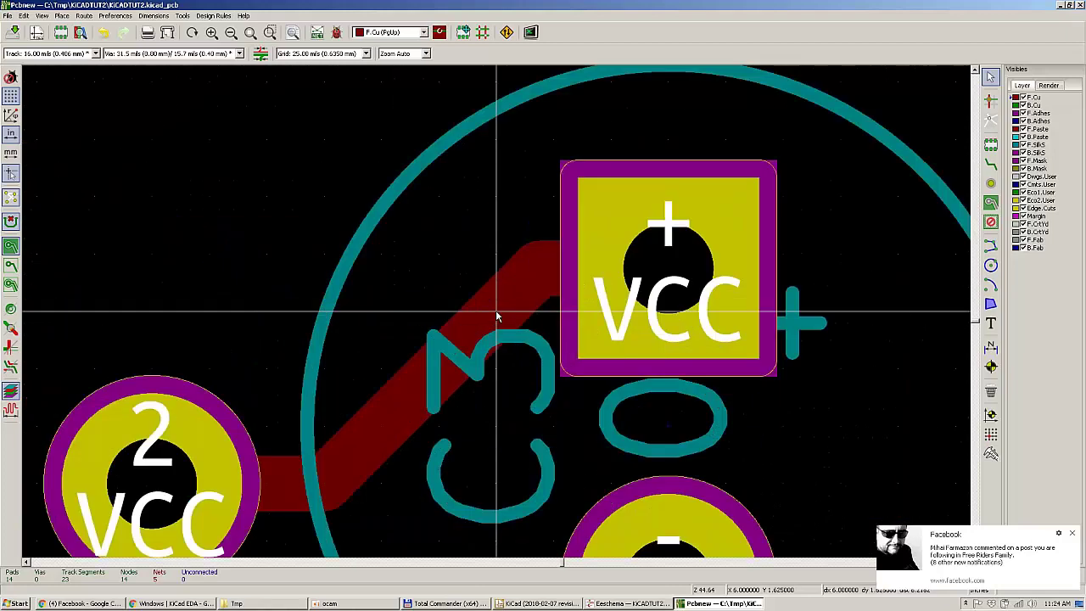
{"action": "scroll", "coordinate": [739, 215], "scroll_direction": "up", "scroll_amount": 4}
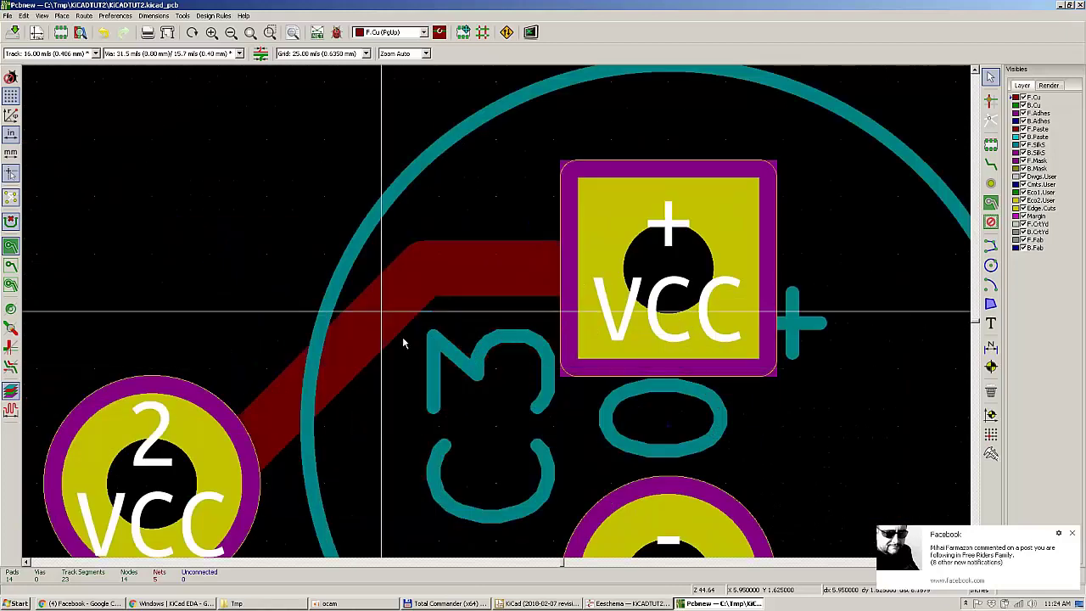
{"action": "scroll", "coordinate": [419, 362], "scroll_direction": "down", "scroll_amount": 5}
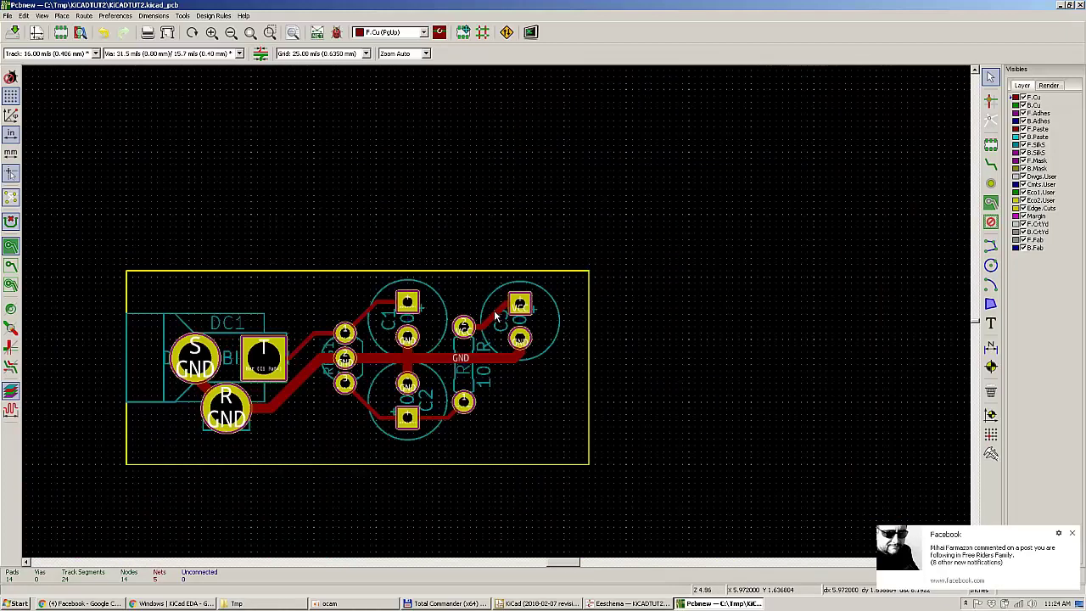
Step: Reshape the track between REG1 pad 1 and C1's positive pad so it leaves REG1 horizontally before angling up
{"action": "scroll", "coordinate": [499, 315], "scroll_direction": "up", "scroll_amount": 3}
{"action": "scroll", "coordinate": [499, 316], "scroll_direction": "up", "scroll_amount": 4}
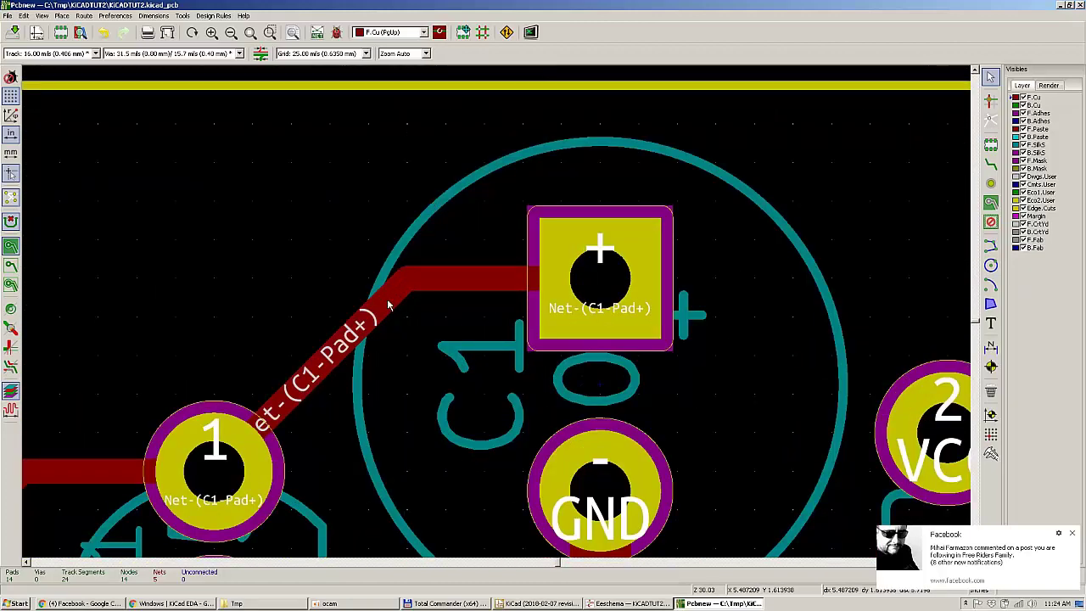
{"action": "key", "text": "g"}
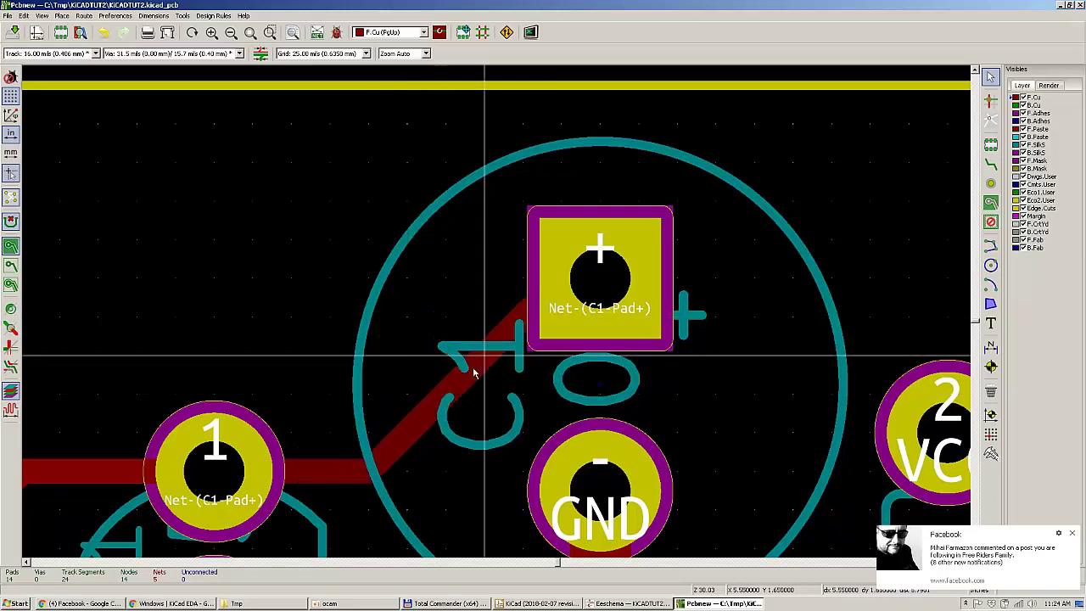
{"action": "left_click", "coordinate": [473, 384]}
{"action": "key", "text": "Home"}
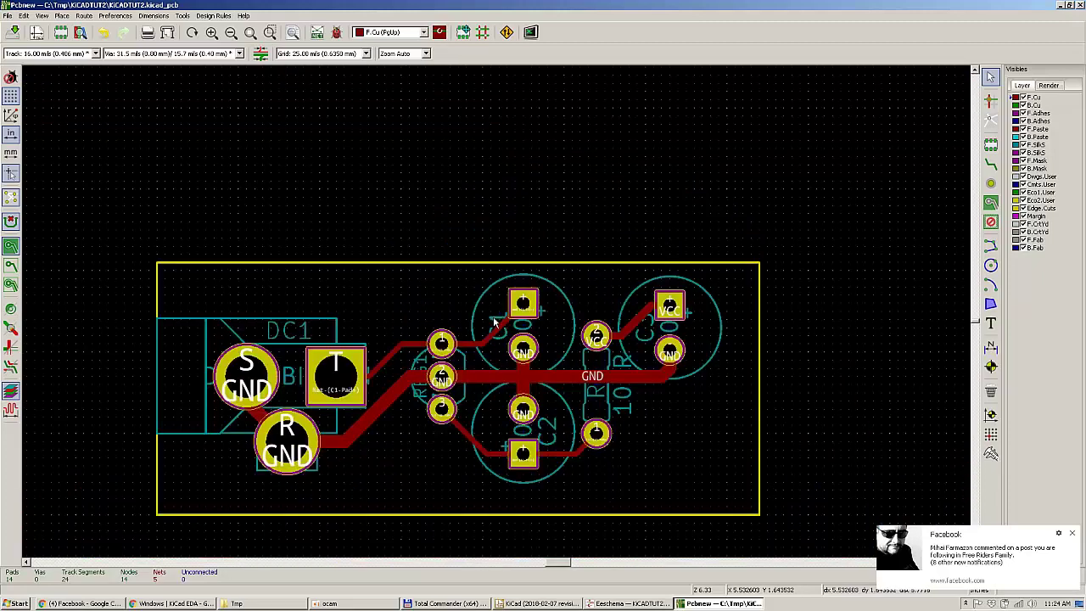
Step: Delete the tracks joining REG1 pad 1 to DC1's T pad and to C1's positive pad
{"action": "scroll", "coordinate": [466, 366], "scroll_direction": "up", "scroll_amount": 3}
{"action": "scroll", "coordinate": [466, 366], "scroll_direction": "down", "scroll_amount": 1}
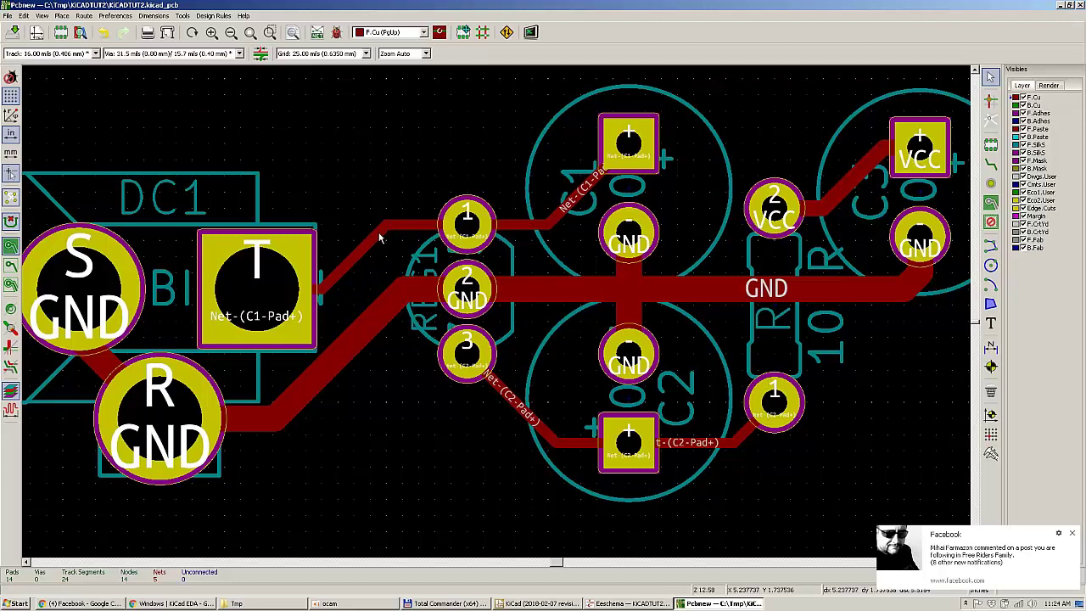
{"action": "key", "text": "Delete"}
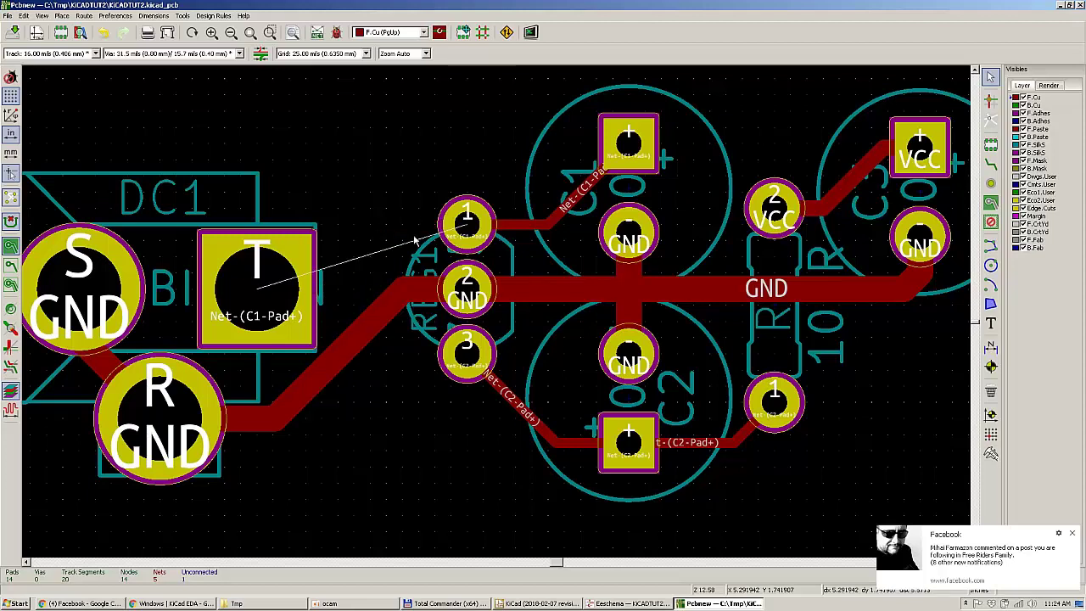
{"action": "right_click", "coordinate": [549, 227]}
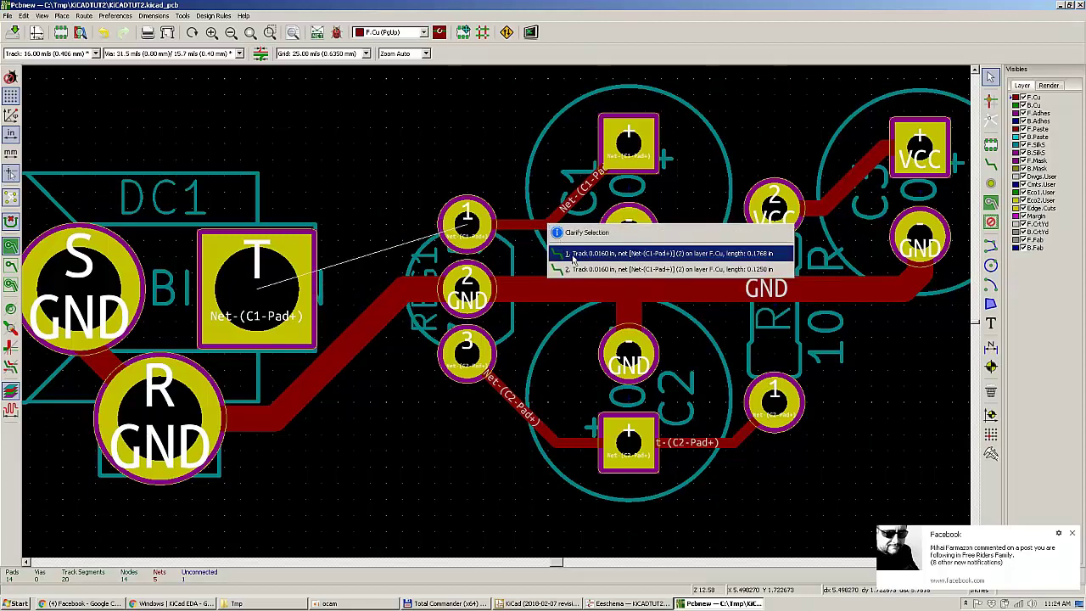
{"action": "left_click", "coordinate": [573, 254]}
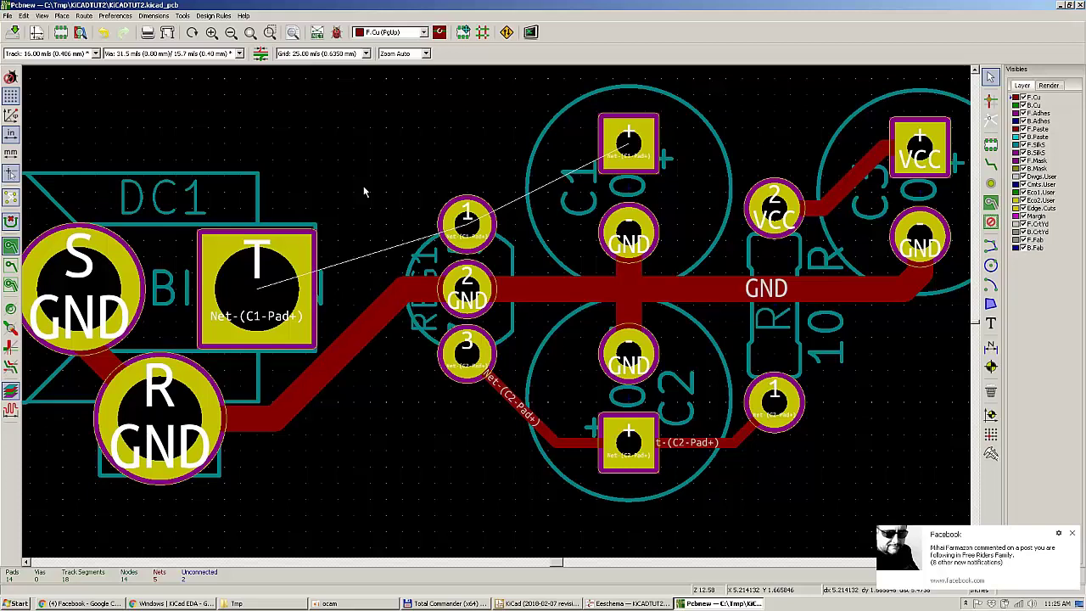
{"action": "key", "text": "x"}
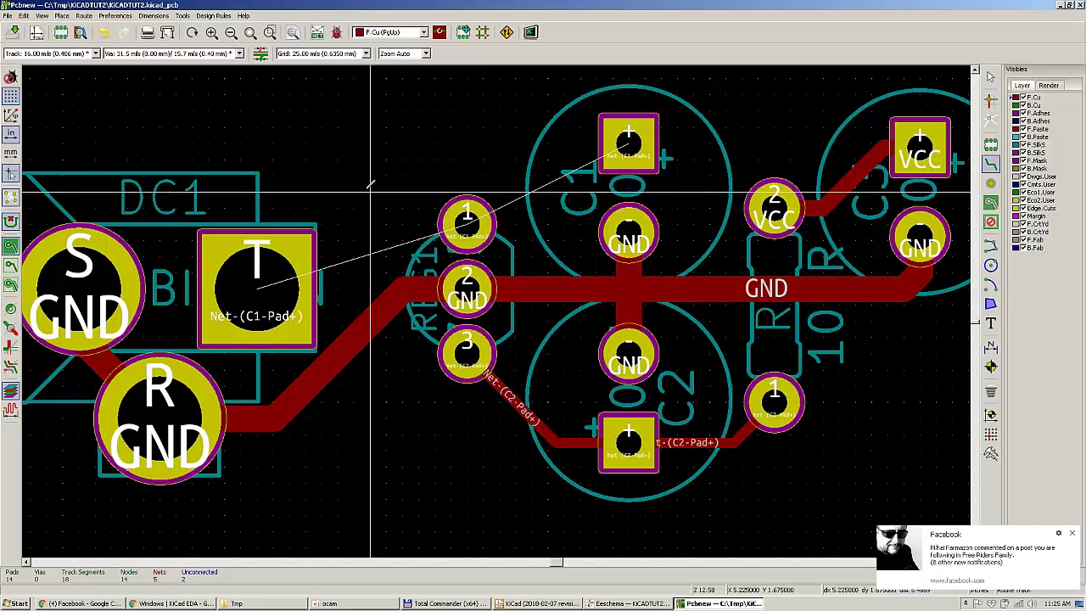
{"action": "key", "text": "q"}
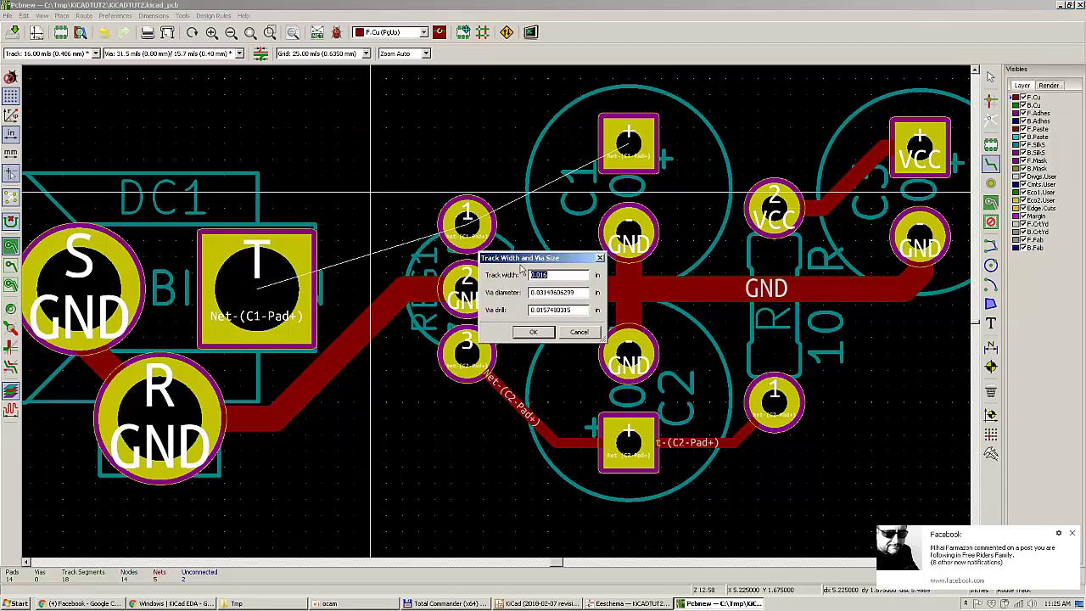
{"action": "left_click", "coordinate": [600, 258]}
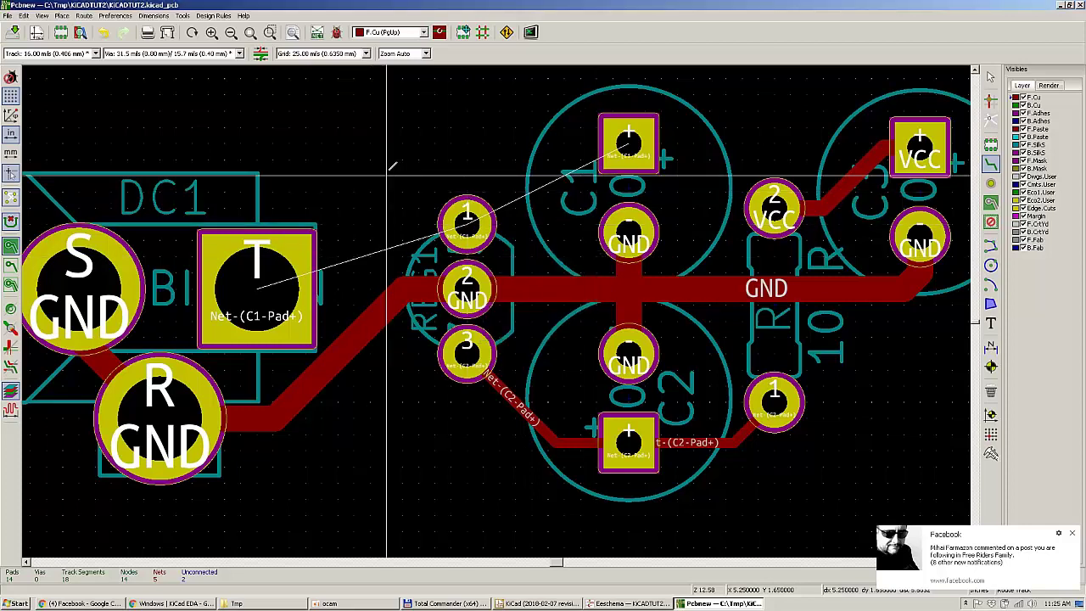
{"action": "key", "text": "Escape"}
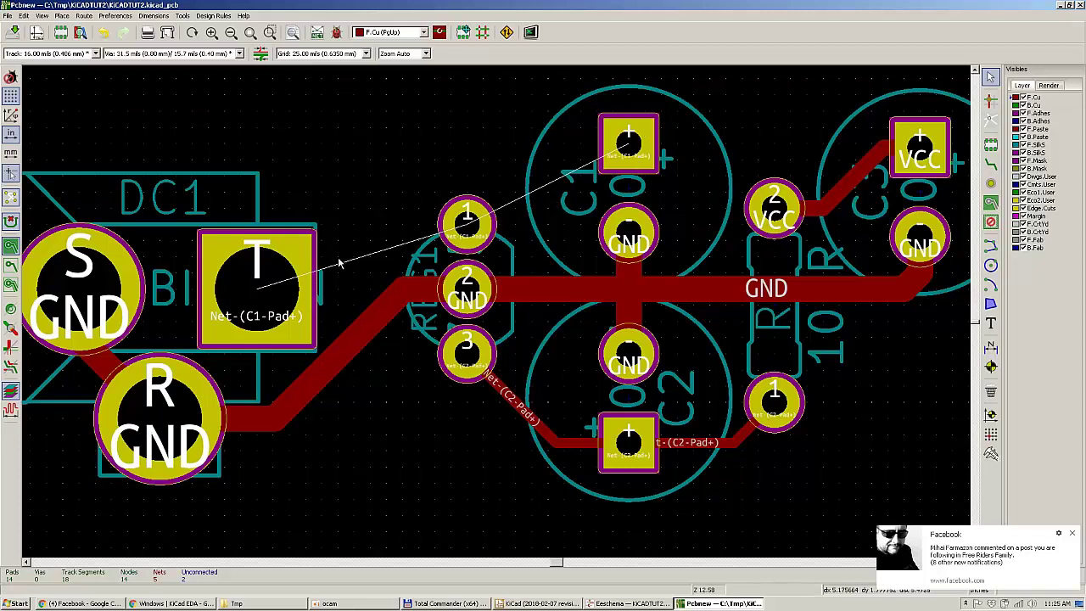
{"action": "key", "text": "x"}
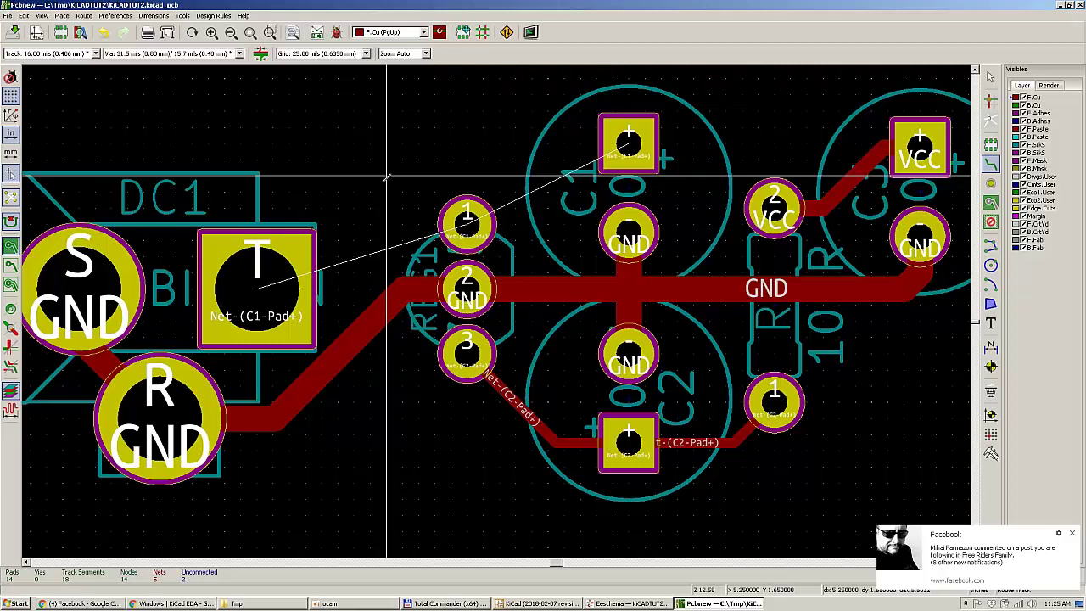
{"action": "key", "text": "q"}
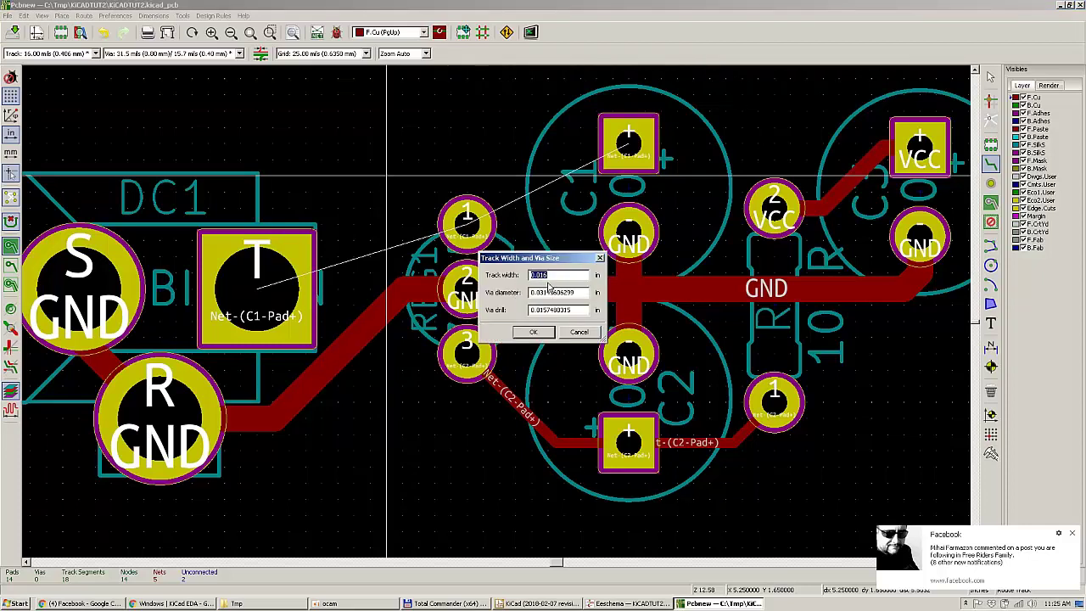
{"action": "left_click", "coordinate": [567, 335]}
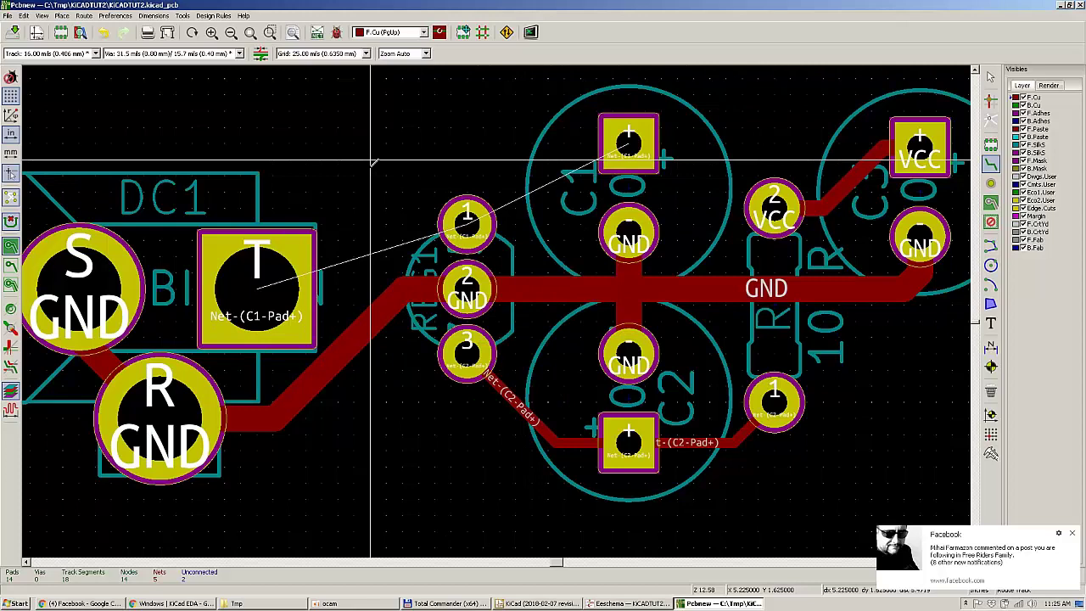
{"action": "key", "text": "ctrl+comma"}
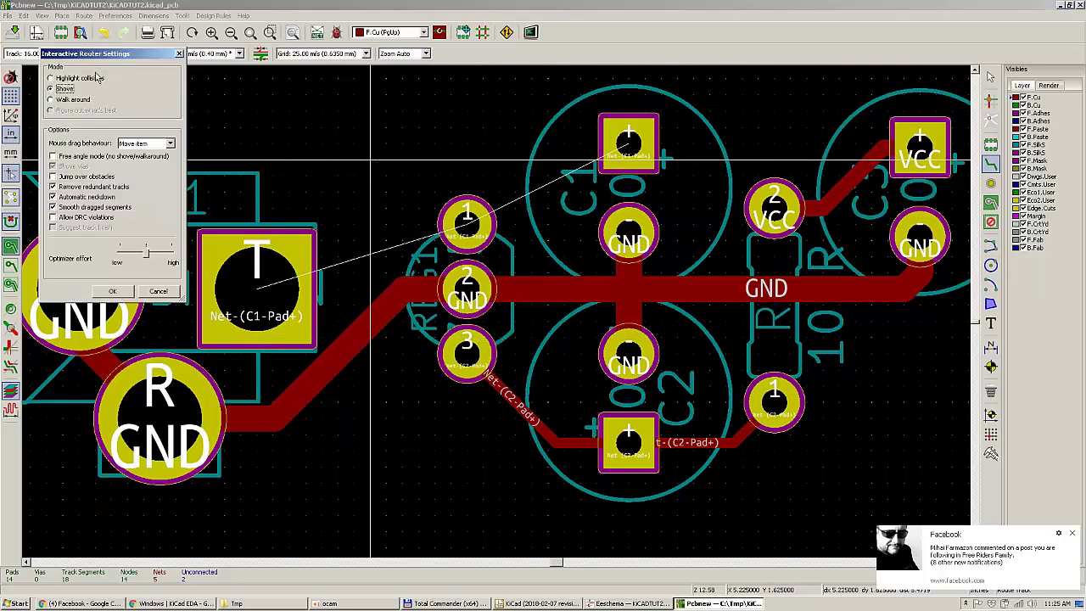
{"action": "key", "text": "Escape"}
{"action": "scroll", "coordinate": [388, 206], "scroll_direction": "down", "scroll_amount": 1}
{"action": "scroll", "coordinate": [510, 311], "scroll_direction": "down", "scroll_amount": 1}
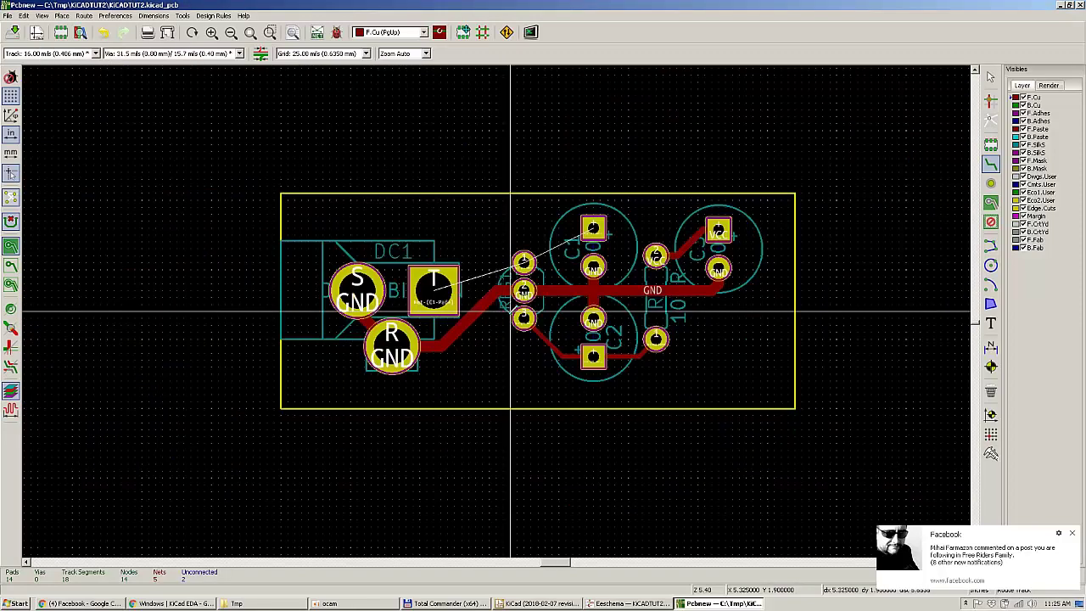
{"action": "scroll", "coordinate": [509, 311], "scroll_direction": "up", "scroll_amount": 3}
{"action": "scroll", "coordinate": [497, 312], "scroll_direction": "down", "scroll_amount": 1}
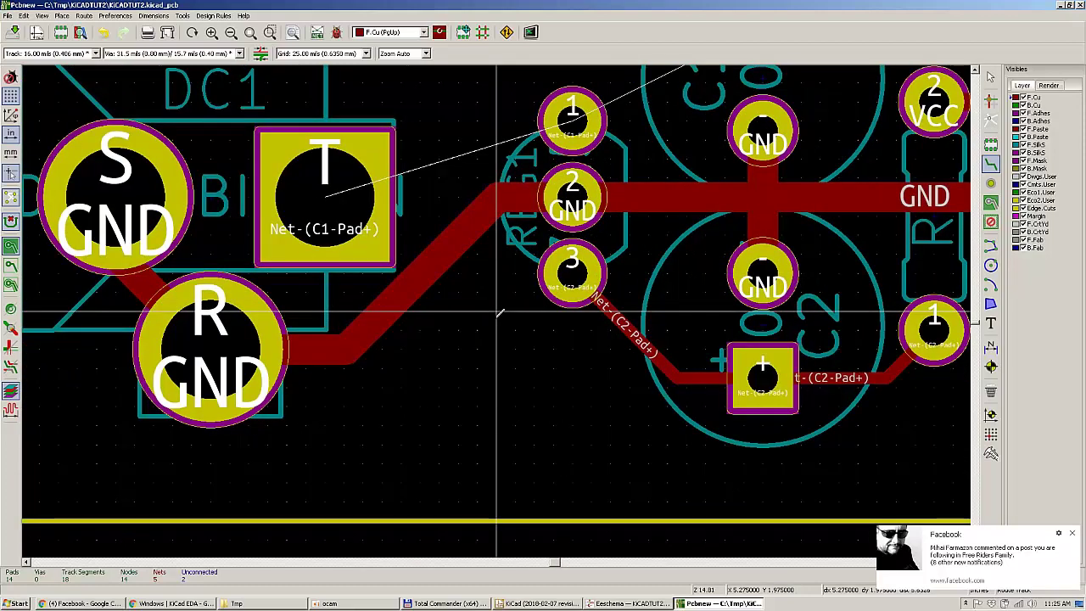
{"action": "key", "text": "Escape"}
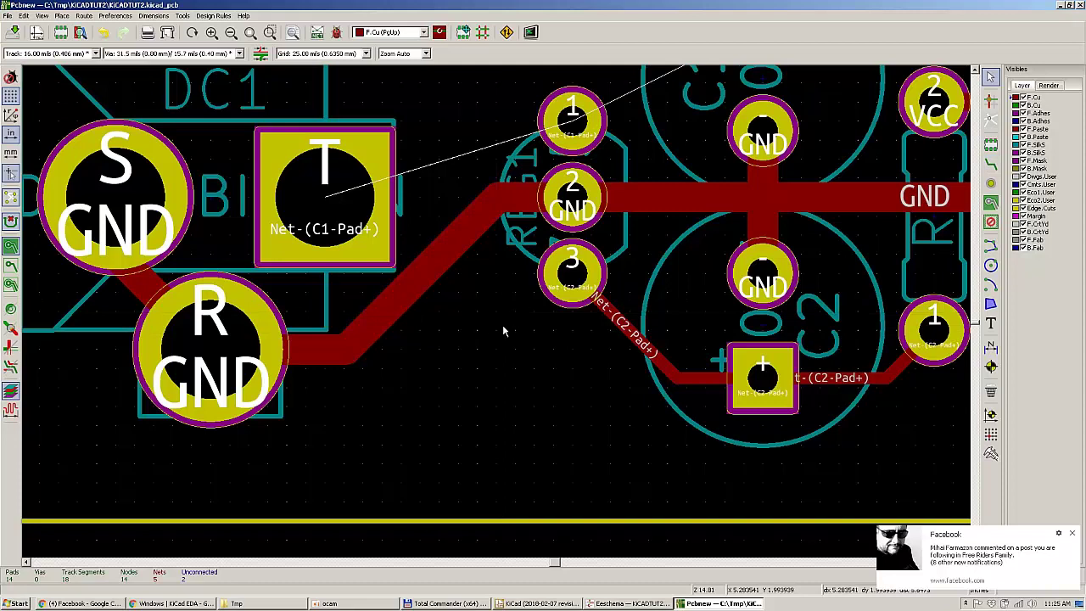
Step: Review the interactive router's mode and options, including Shove and optimizer effort, and accept them unmodified
{"action": "key", "text": "x"}
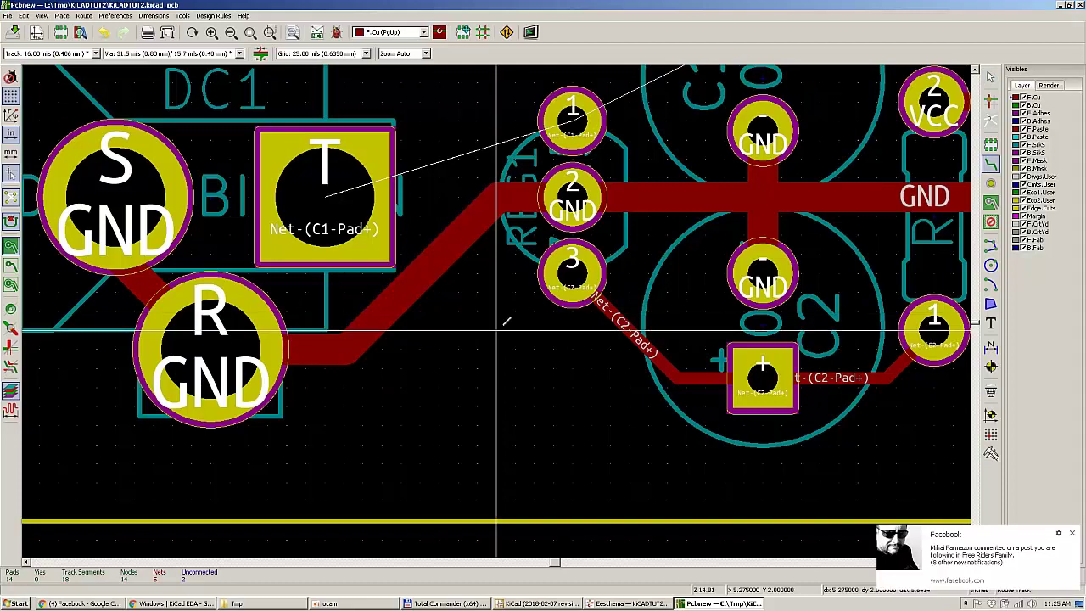
{"action": "key", "text": "ctrl+comma"}
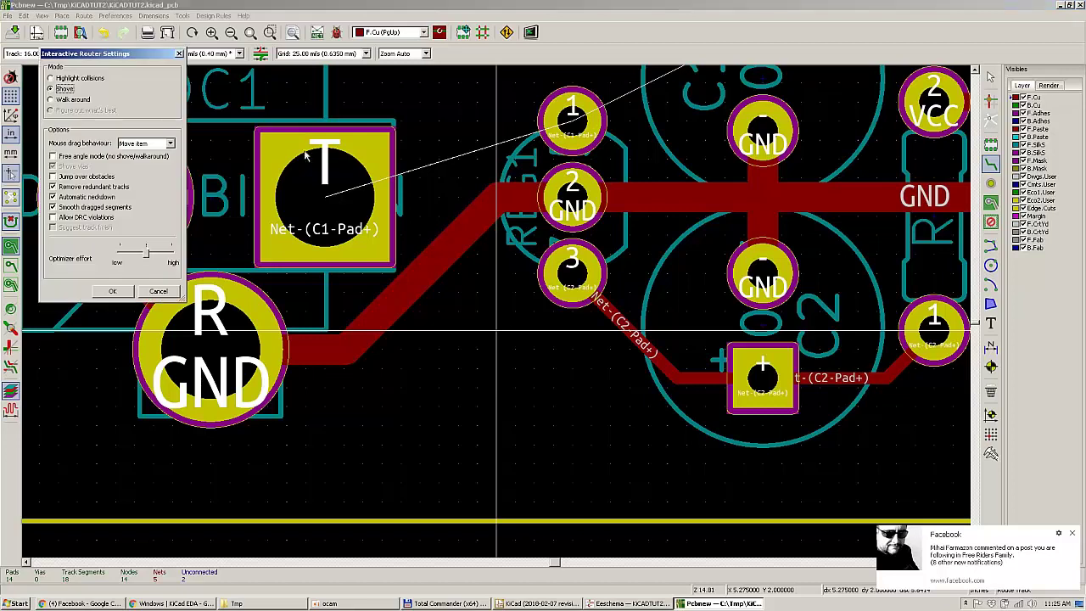
{"action": "left_click_drag", "start_coordinate": [90, 58], "coordinate": [485, 204]}
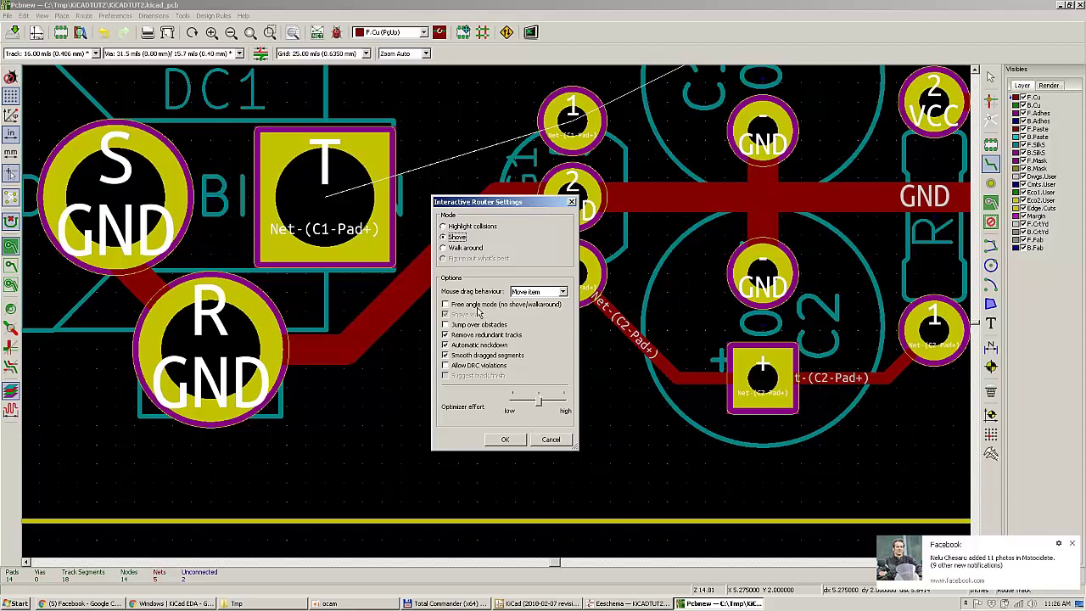
{"action": "left_click", "coordinate": [498, 441]}
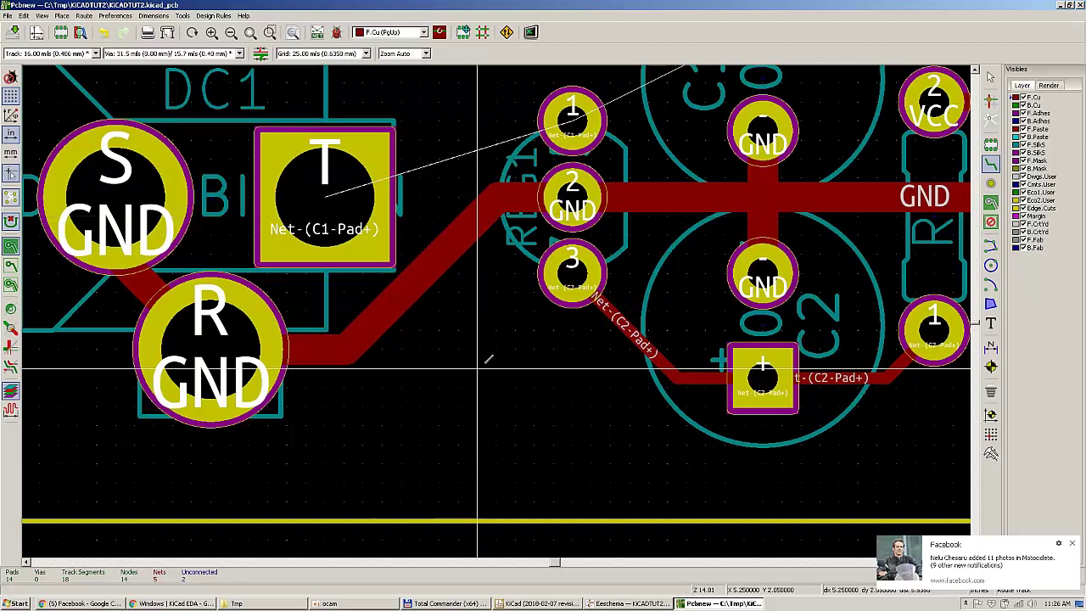
{"action": "key", "text": "ctrl+comma"}
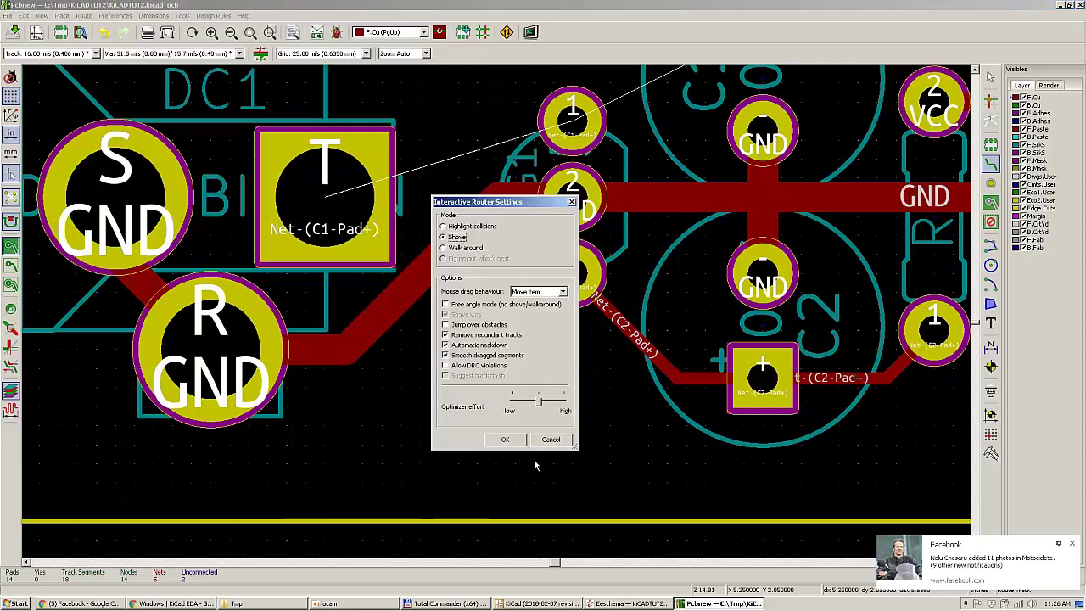
{"action": "left_click", "coordinate": [506, 439]}
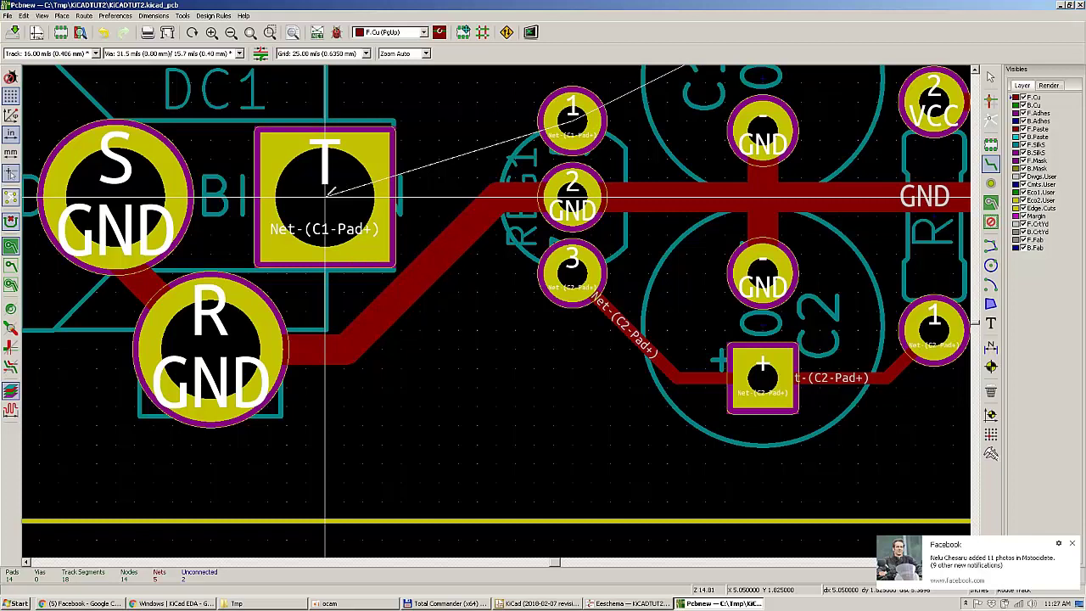
Step: Try routing a track from DC1's T pad through the GND track in Shove mode, then abandon the route
{"action": "left_click", "coordinate": [327, 194]}
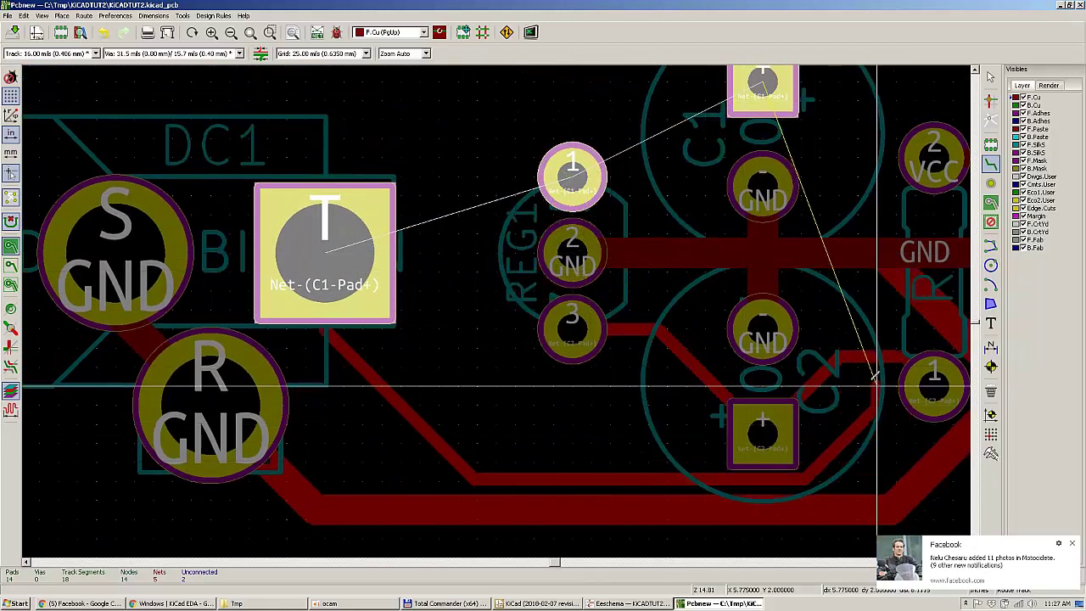
{"action": "key", "text": "F4"}
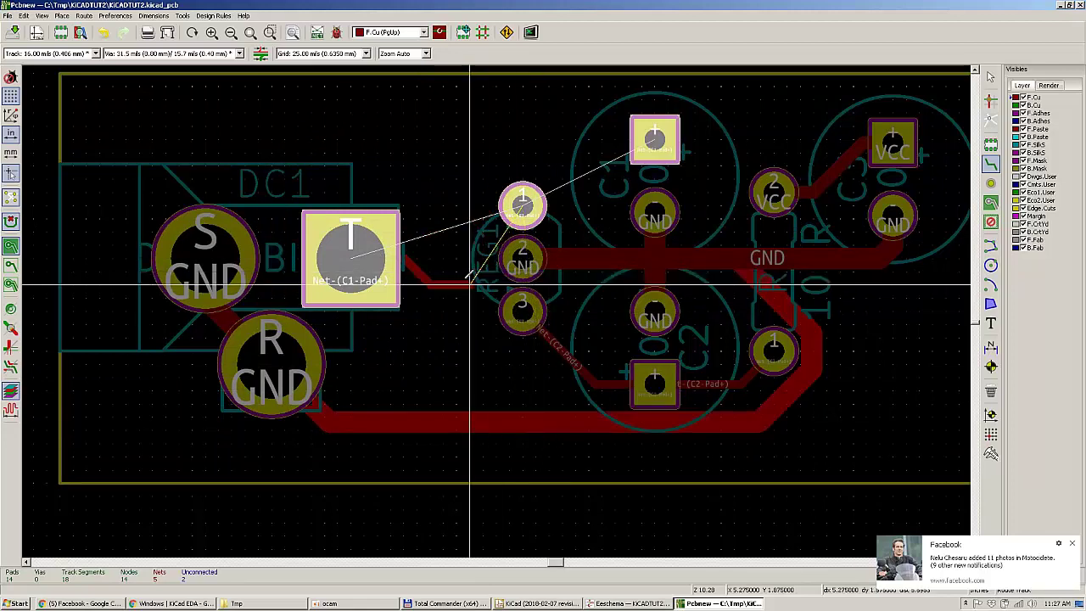
{"action": "left_click", "coordinate": [469, 285]}
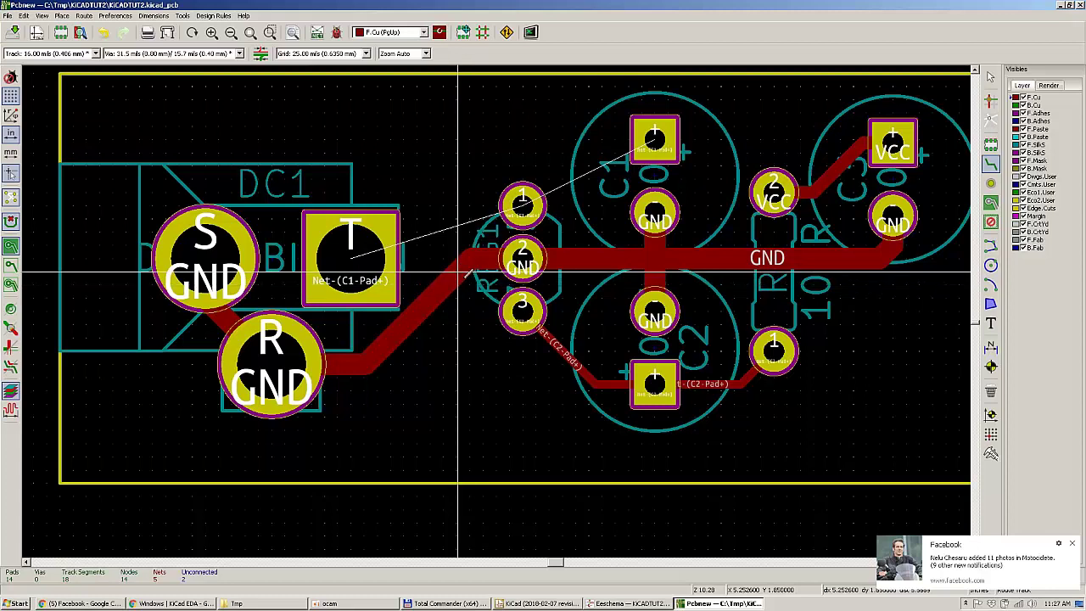
{"action": "left_click", "coordinate": [351, 257]}
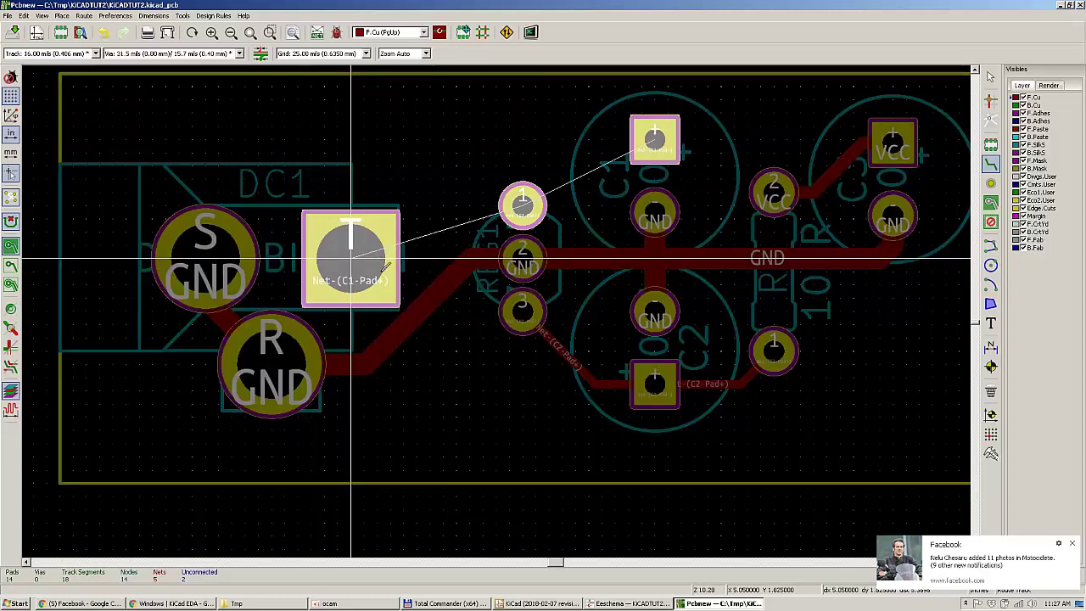
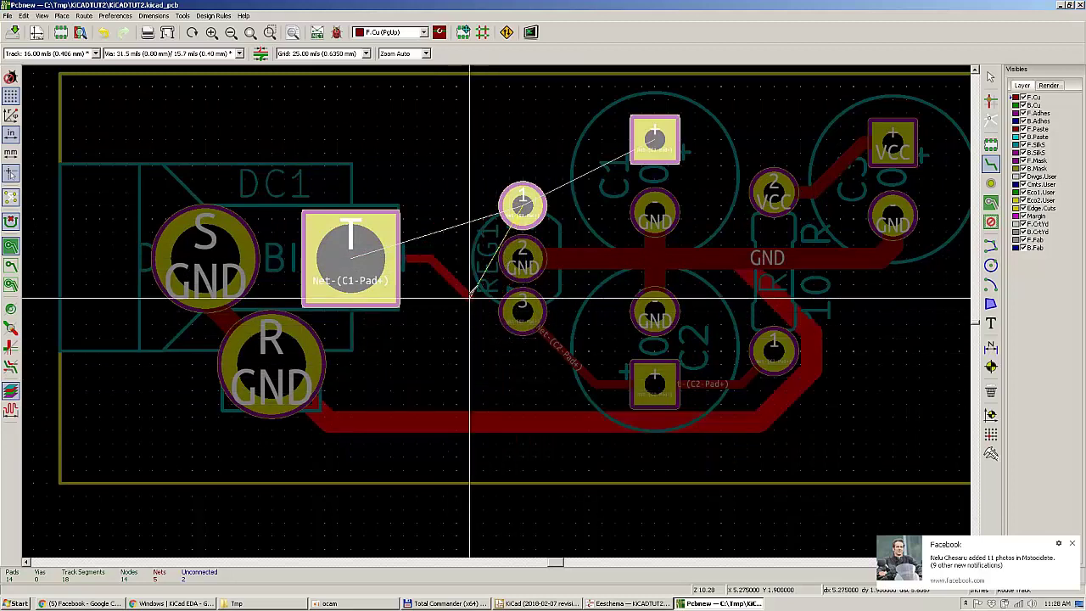
{"action": "key", "text": "Escape"}
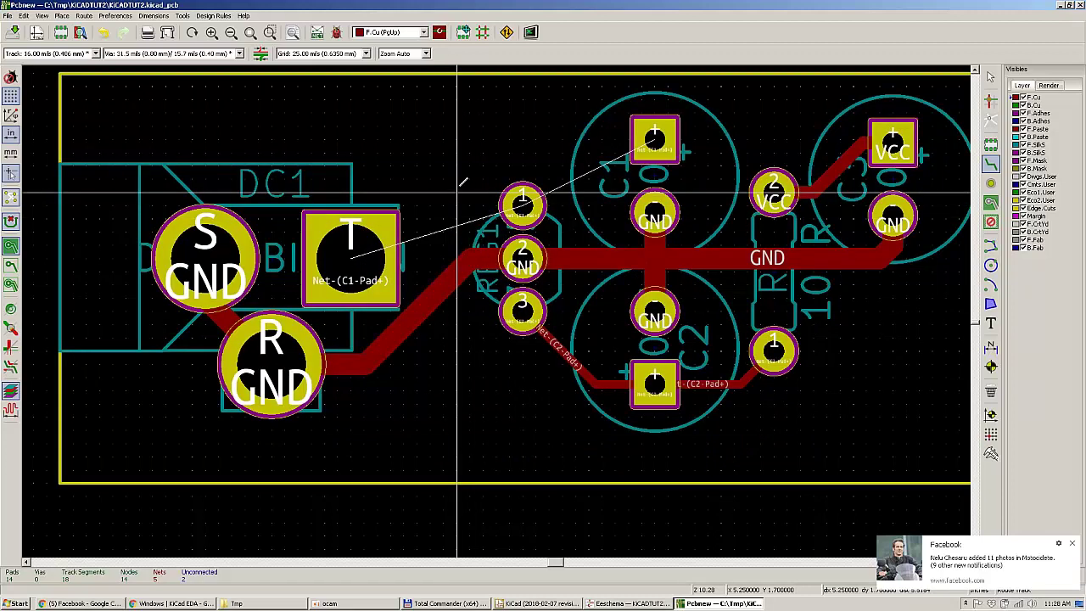
Step: Check the Highlight collisions and Shove modes in the interactive router settings and close them
{"action": "key", "text": "ctrl+comma"}
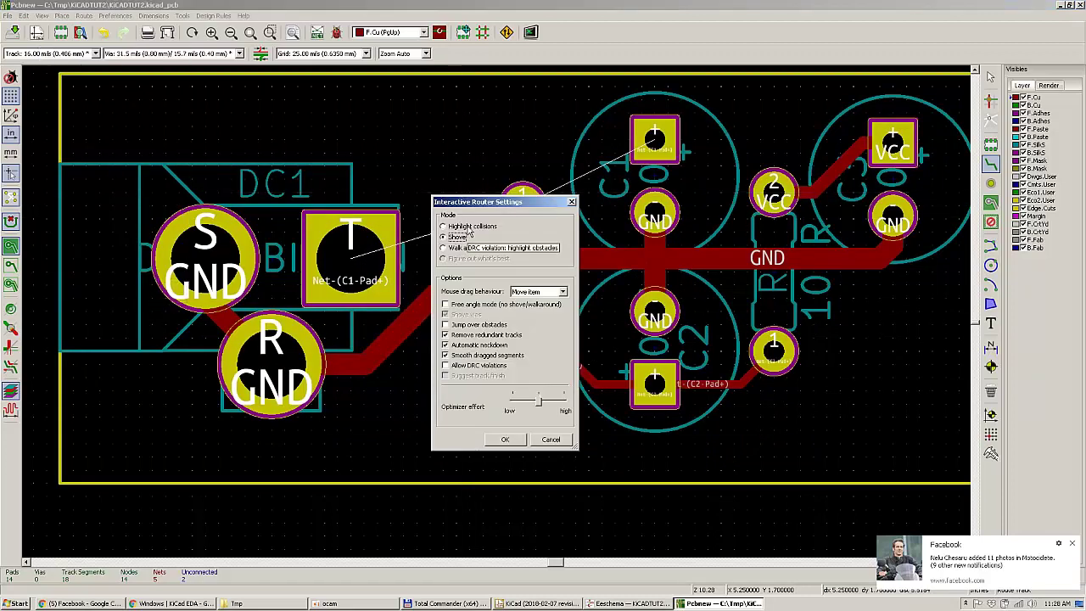
{"action": "left_click", "coordinate": [503, 439]}
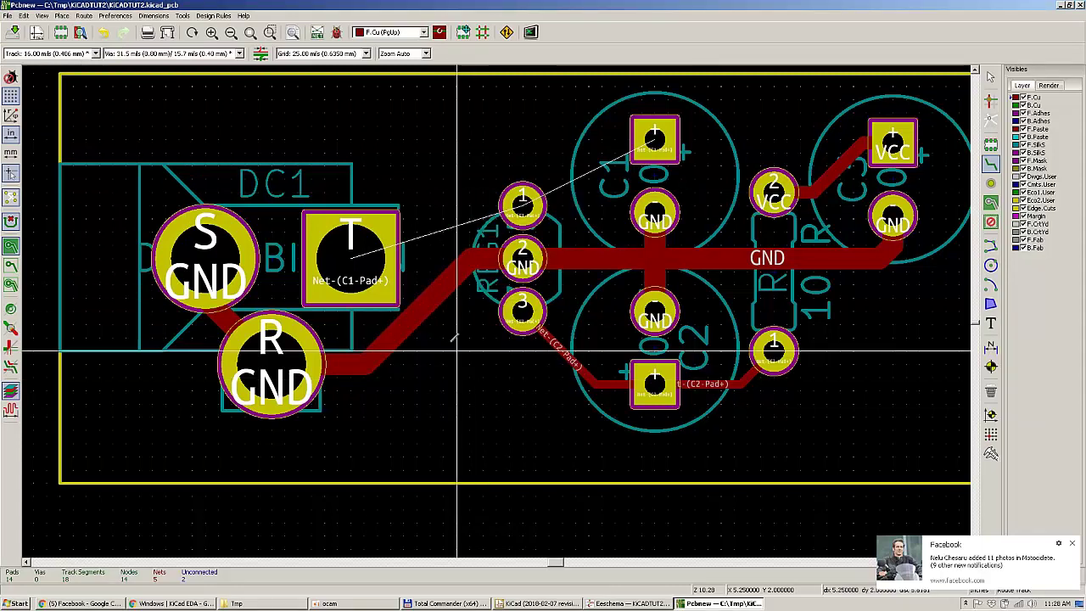
Step: Try routing a track from DC1's T pad across the GND tracks in Highlight collisions mode, and abandon the route
{"action": "key", "text": "d"}
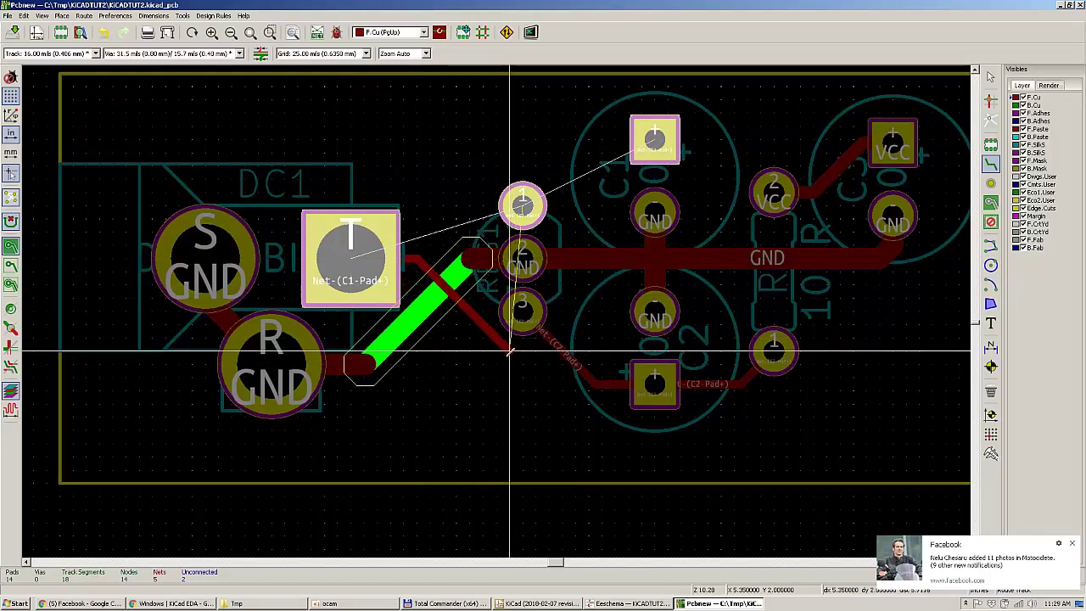
{"action": "left_click", "coordinate": [459, 324]}
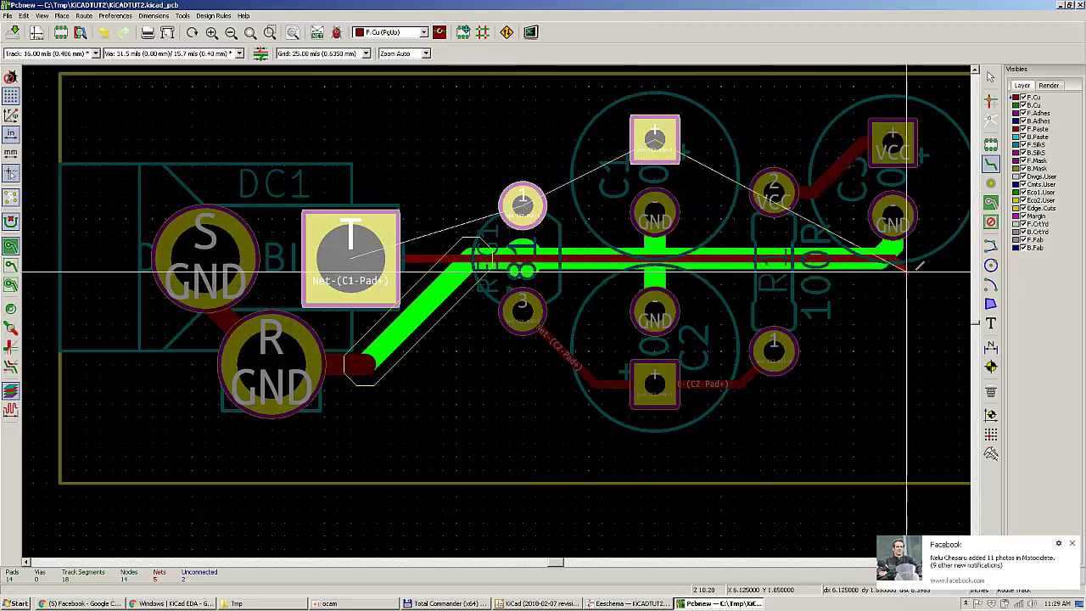
{"action": "scroll", "coordinate": [645, 170], "scroll_direction": "up", "scroll_amount": 1}
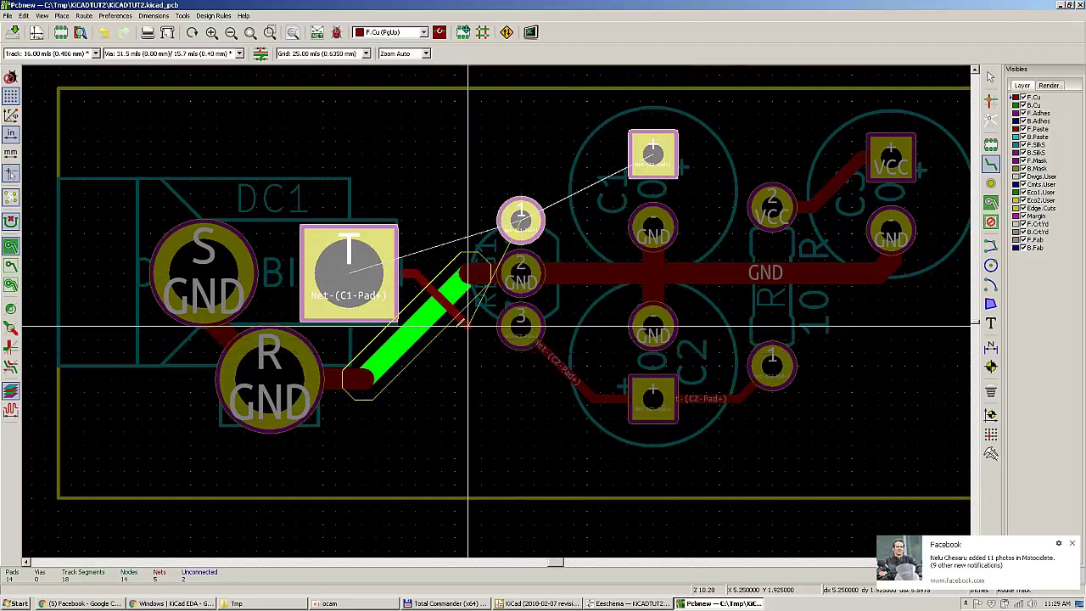
{"action": "double_click", "coordinate": [456, 352]}
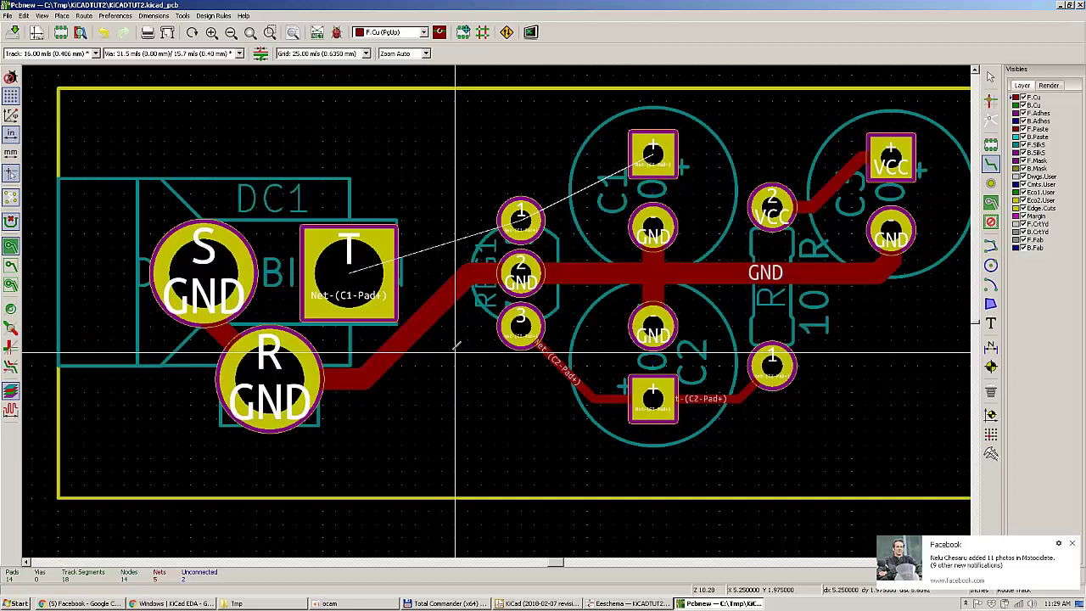
{"action": "left_click", "coordinate": [349, 272]}
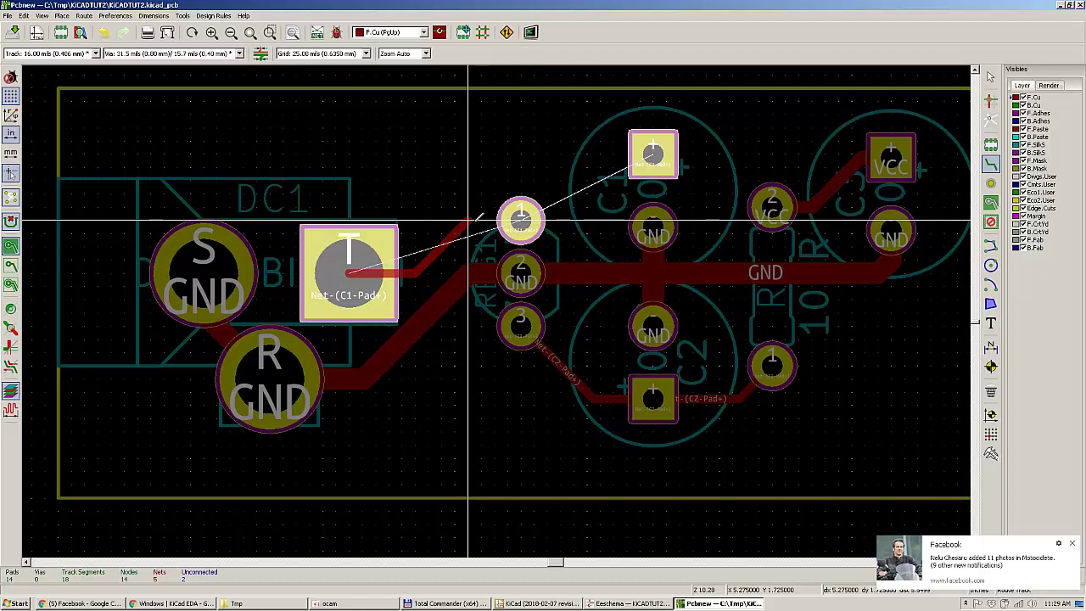
{"action": "key", "text": "Escape"}
Step: Set the interactive router mode to Walk around and try a route from DC1's T pad to REG1 pad 1, abandoning it
{"action": "key", "text": "ctrl+comma"}
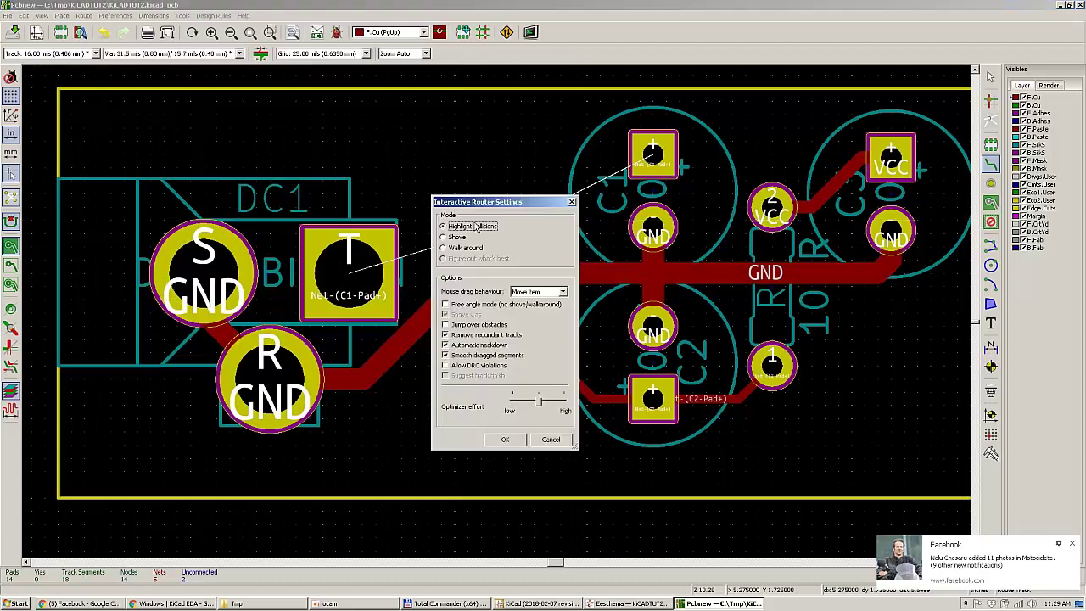
{"action": "left_click", "coordinate": [465, 249]}
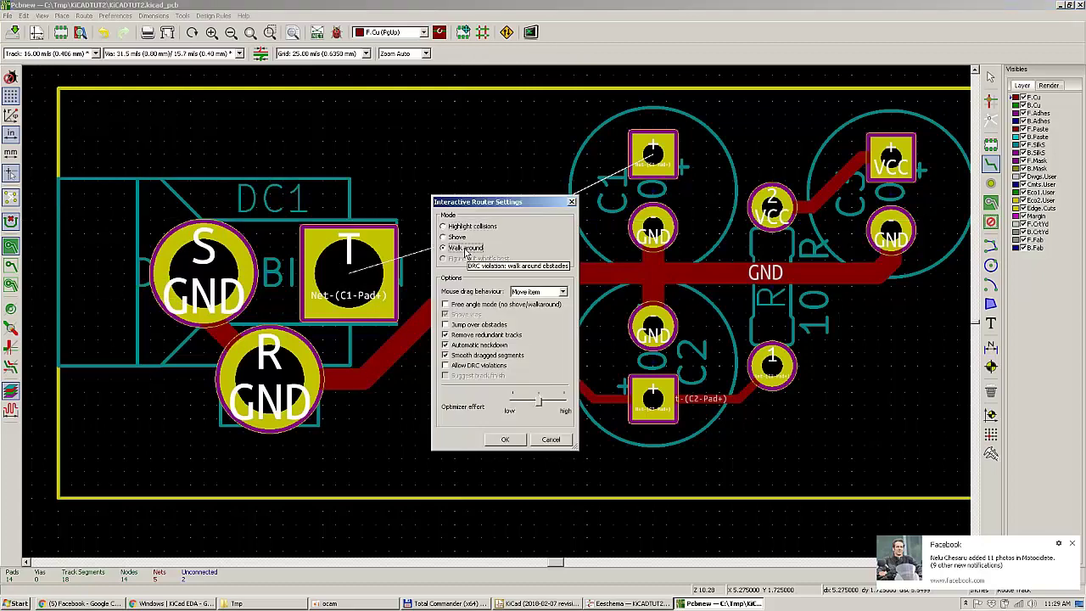
{"action": "left_click", "coordinate": [505, 439]}
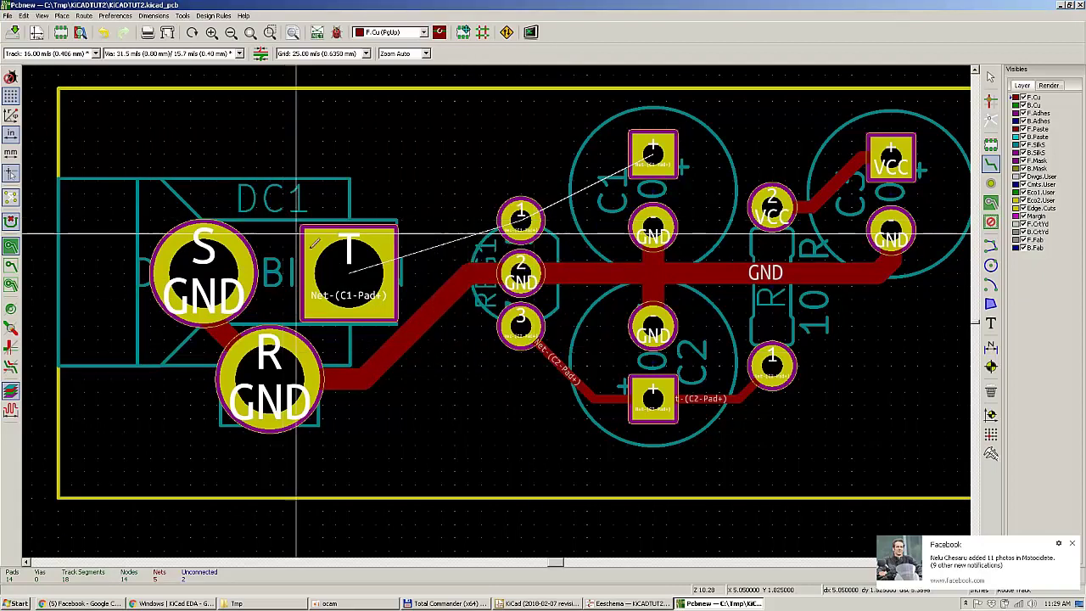
{"action": "left_click", "coordinate": [349, 272]}
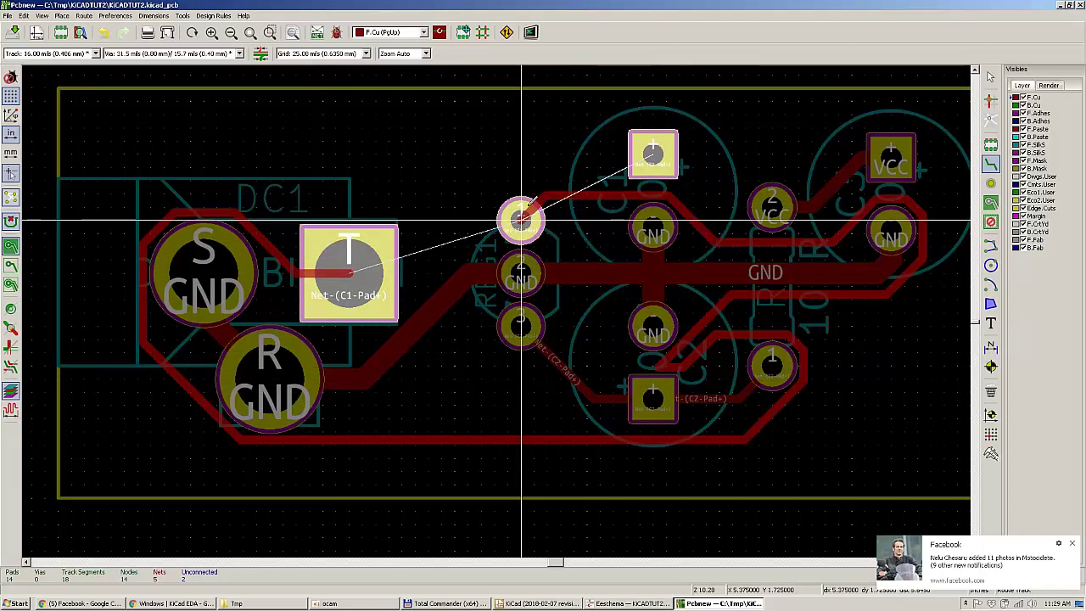
{"action": "key", "text": "Escape"}
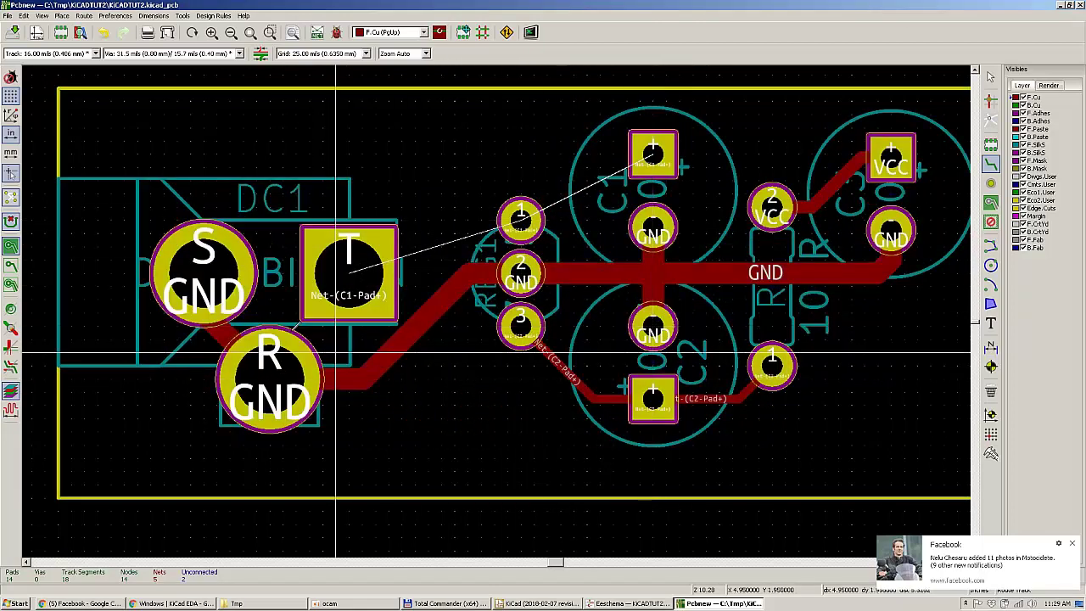
Step: Try leading a Walk around track from DC1's T pad around the S and R pads and C3's GND pad to REG1 pad 1, and cancel it
{"action": "left_click", "coordinate": [348, 272]}
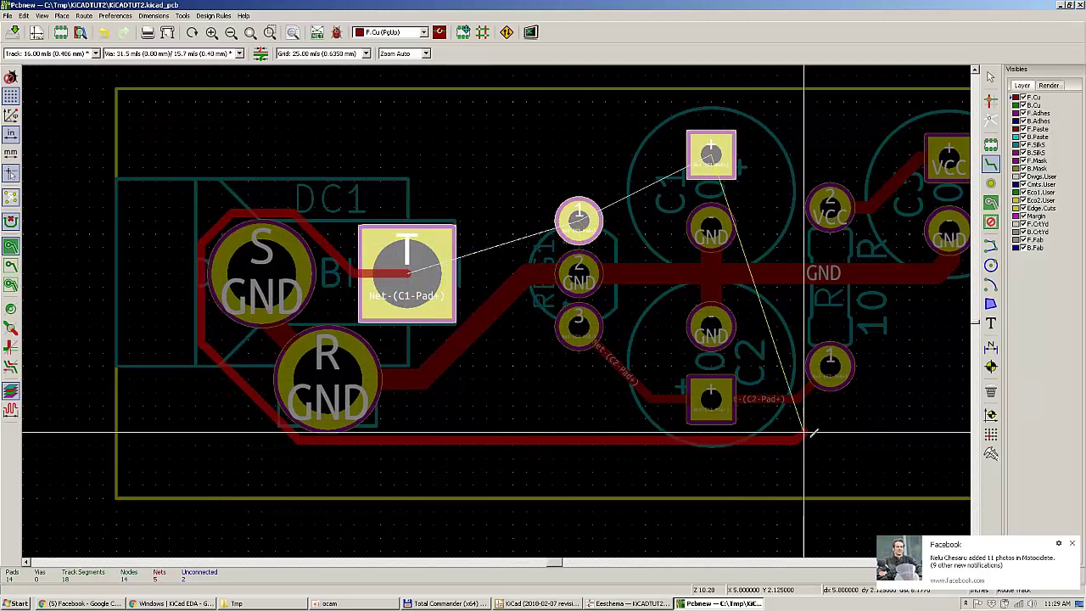
{"action": "scroll", "coordinate": [807, 432], "scroll_direction": "down", "scroll_amount": 2}
{"action": "scroll", "coordinate": [496, 311], "scroll_direction": "up", "scroll_amount": 2}
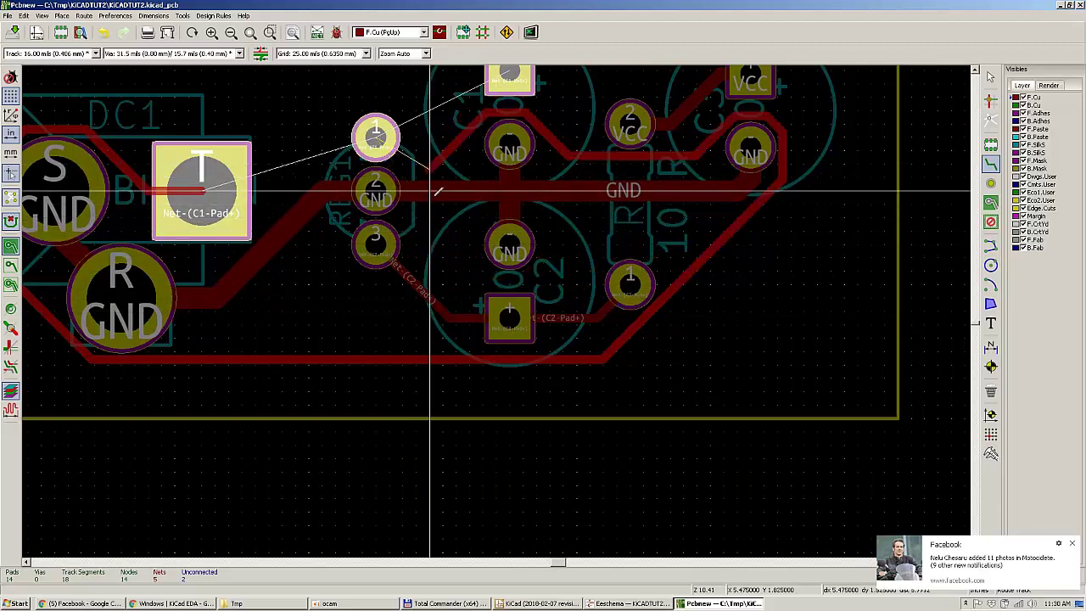
{"action": "scroll", "coordinate": [437, 192], "scroll_direction": "down", "scroll_amount": 1}
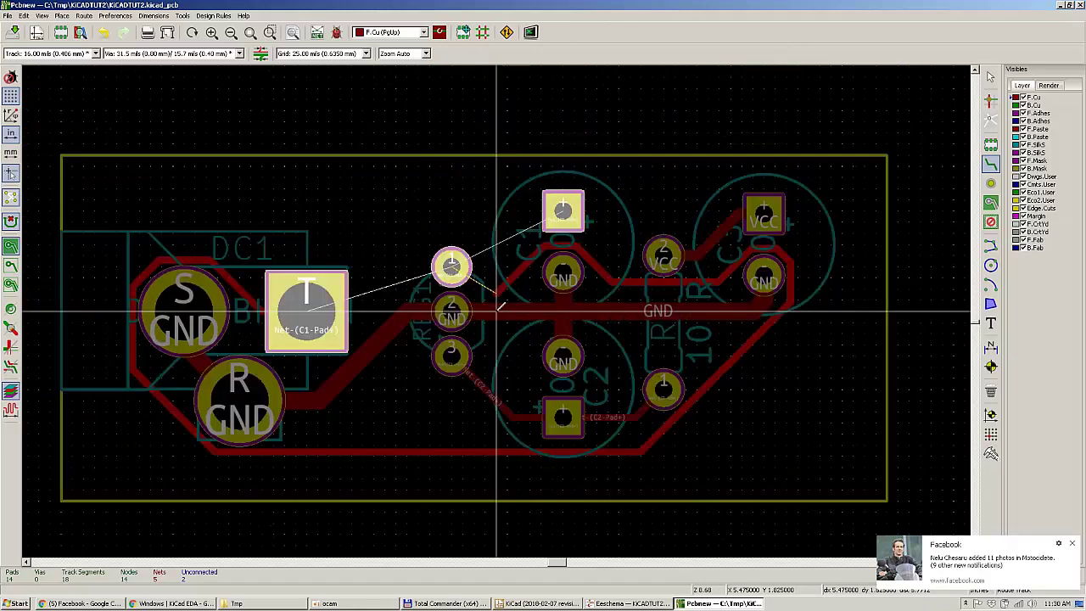
{"action": "scroll", "coordinate": [499, 307], "scroll_direction": "up", "scroll_amount": 1}
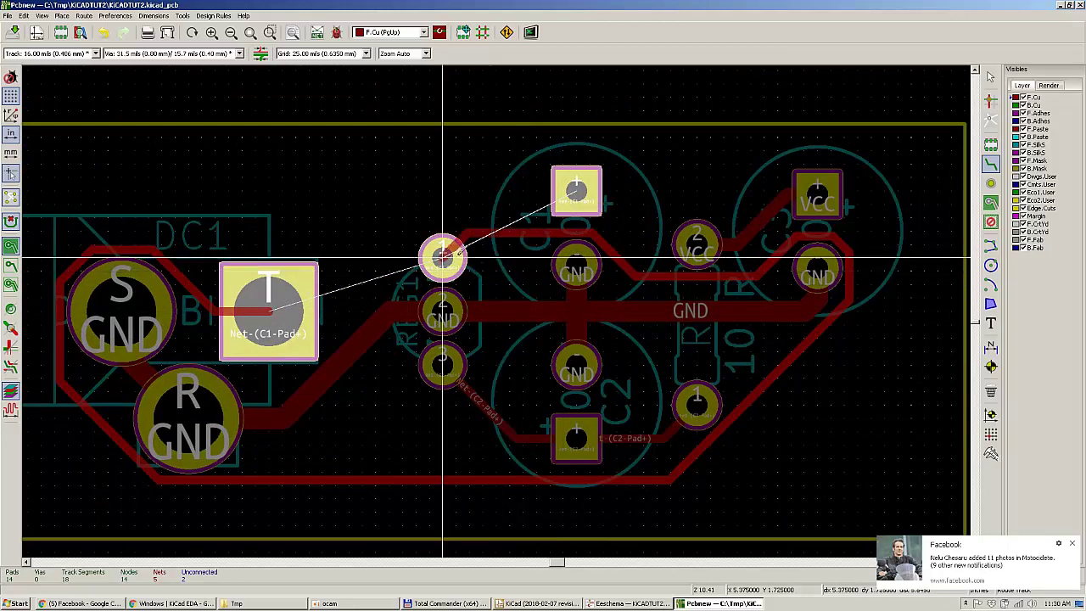
{"action": "key", "text": "Escape"}
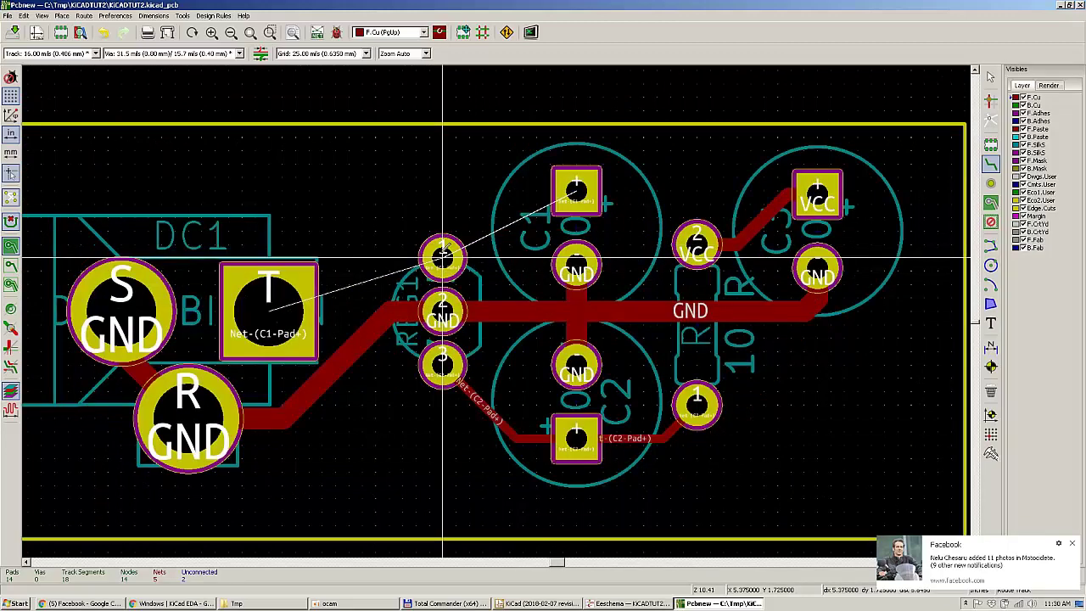
Step: Set the interactive router mode to Shove
{"action": "key", "text": "ctrl+comma"}
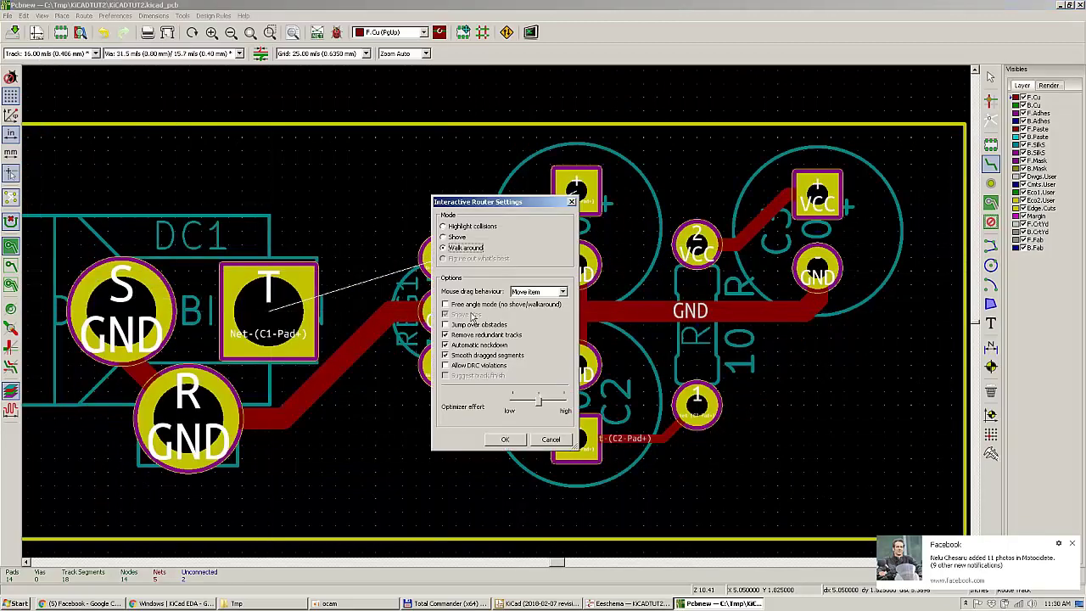
{"action": "left_click", "coordinate": [458, 239]}
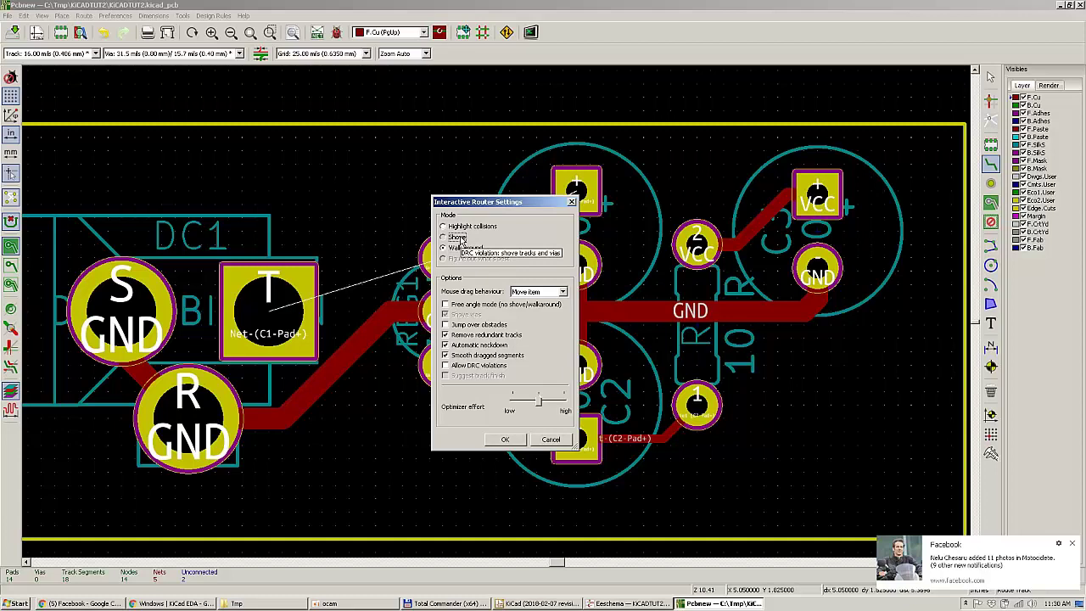
{"action": "left_click", "coordinate": [505, 441]}
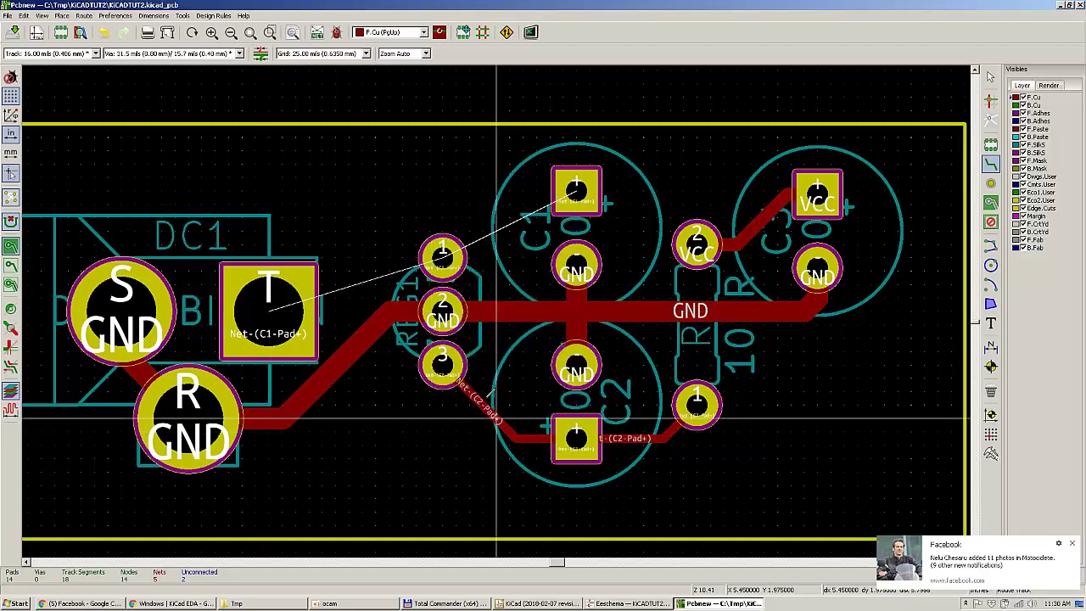
Step: Route 16 mil front copper tracks from DC1's T pad to REG1 pad 1 and on to C1's positive pad, and finish routing
{"action": "left_click", "coordinate": [270, 309]}
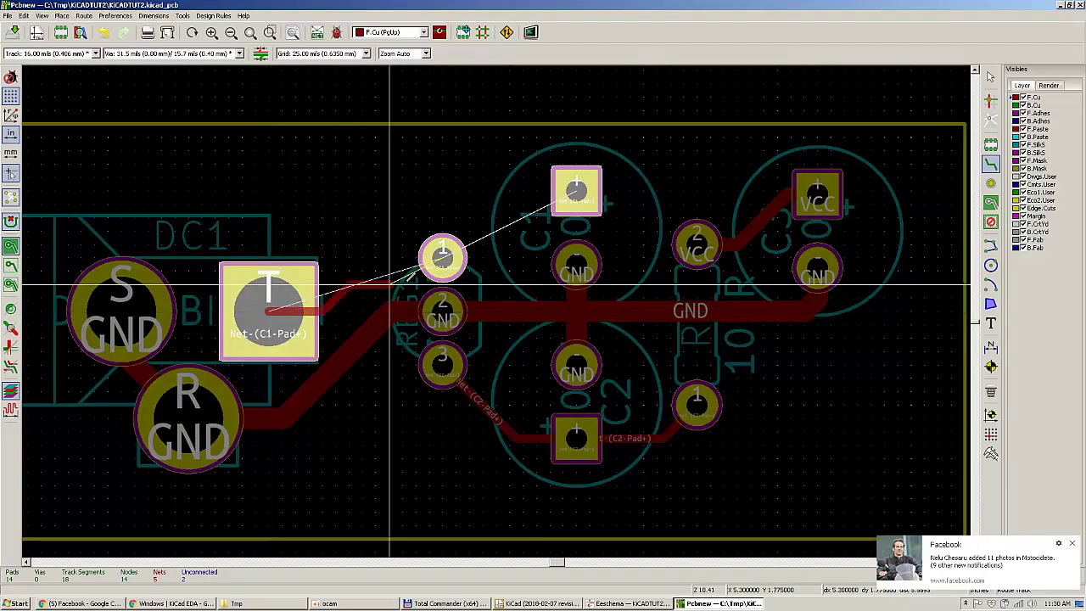
{"action": "left_click", "coordinate": [442, 254]}
{"action": "left_click", "coordinate": [440, 253]}
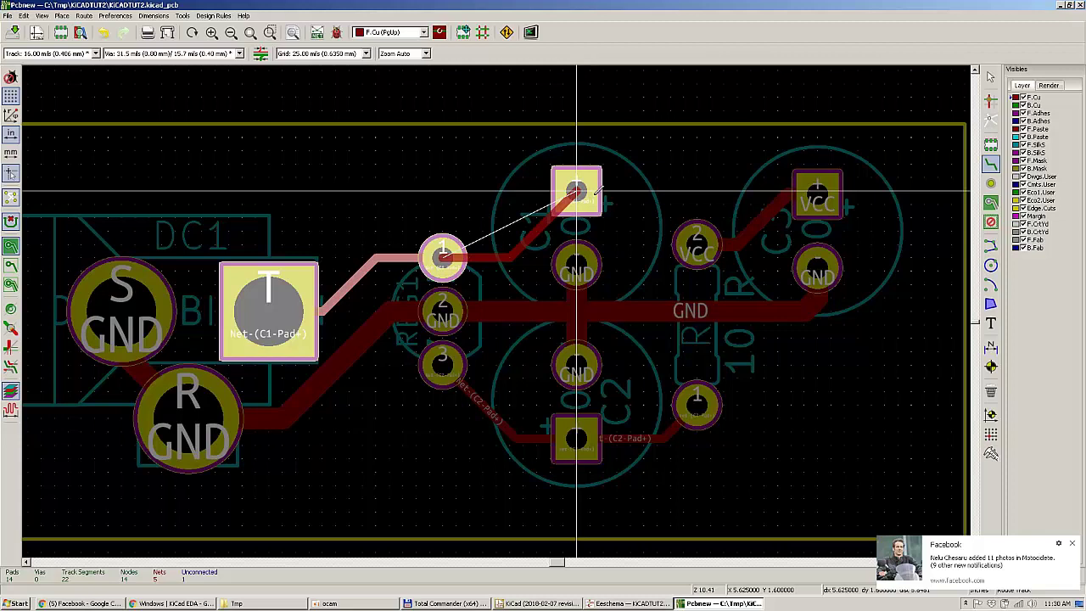
{"action": "left_click", "coordinate": [576, 191]}
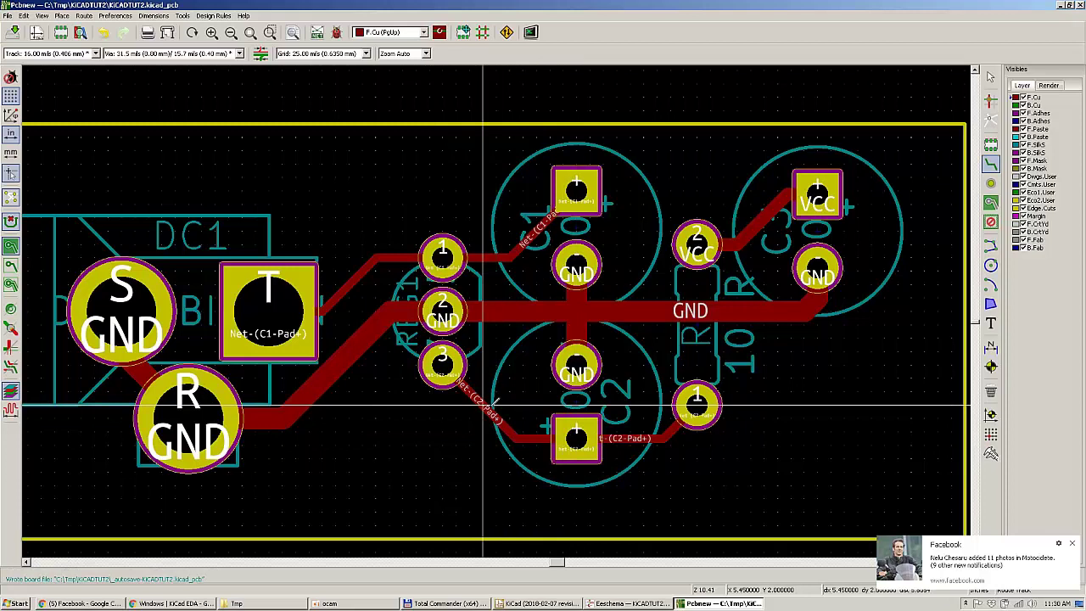
{"action": "key", "text": "Escape"}
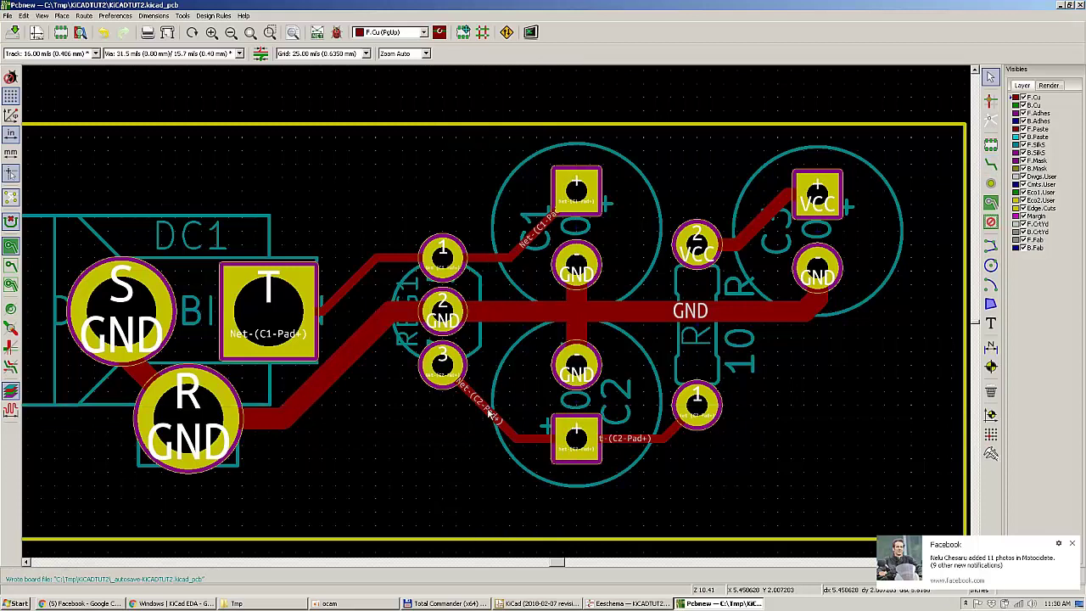
Step: Drag the diagonal track segment between REG1 pad 3 and C2's positive pad so the track leaves pad 3 horizontally and slants into C2's pad
{"action": "key", "text": "g"}
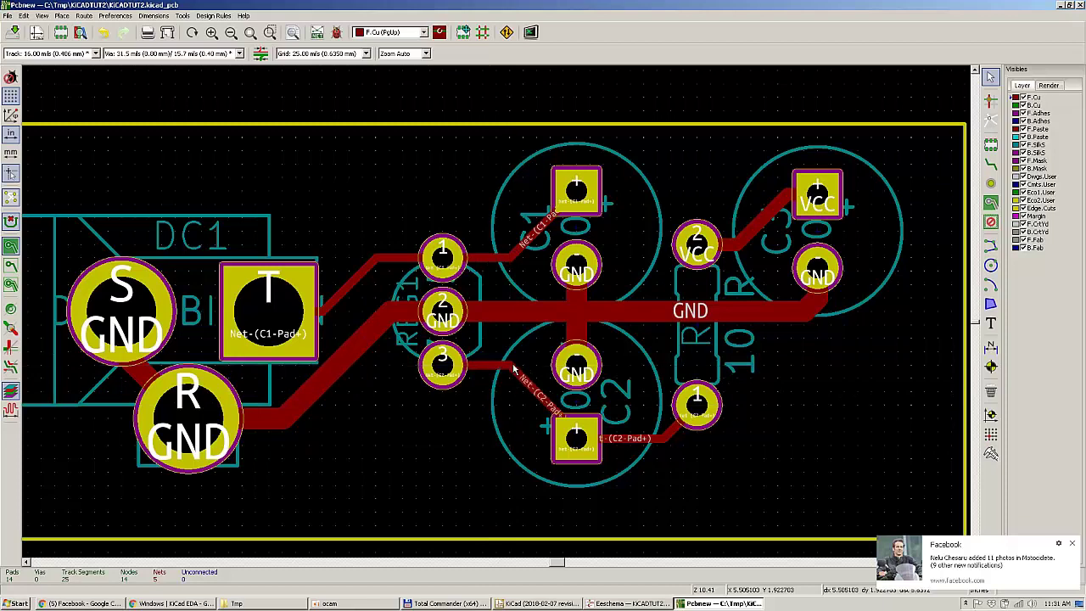
{"action": "scroll", "coordinate": [514, 319], "scroll_direction": "down", "scroll_amount": 2}
{"action": "scroll", "coordinate": [499, 314], "scroll_direction": "up", "scroll_amount": 3}
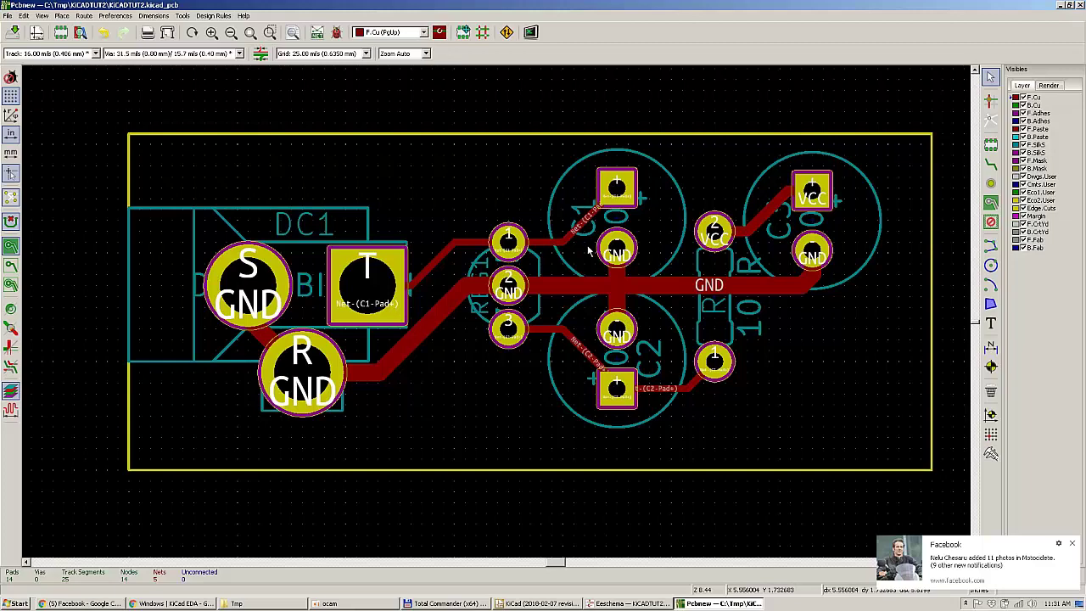
{"action": "scroll", "coordinate": [583, 251], "scroll_direction": "down", "scroll_amount": 1}
{"action": "scroll", "coordinate": [497, 310], "scroll_direction": "up", "scroll_amount": 1}
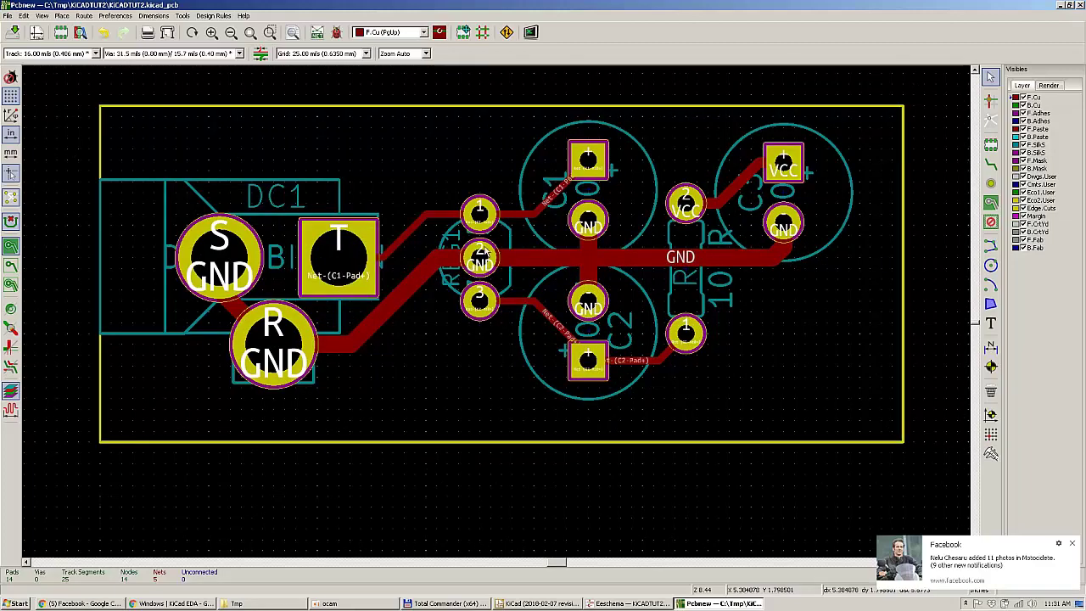
{"action": "scroll", "coordinate": [503, 316], "scroll_direction": "down", "scroll_amount": 1}
{"action": "scroll", "coordinate": [503, 316], "scroll_direction": "up", "scroll_amount": 1}
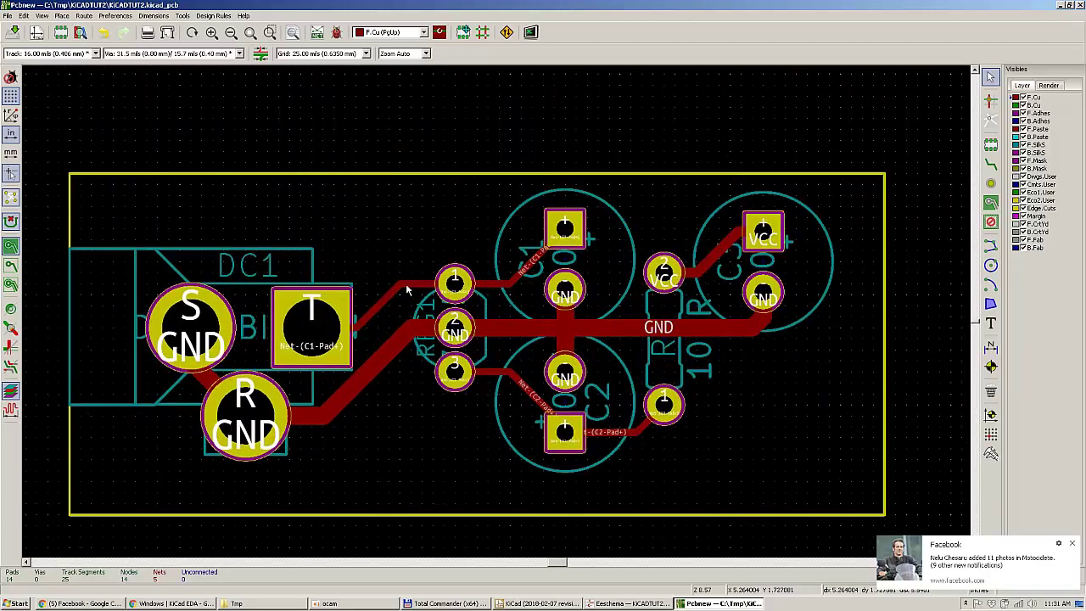
Step: Run the design rules check in an enlarged DRC Control dialog, list the unconnected items, and close the dialog
{"action": "left_click", "coordinate": [335, 32]}
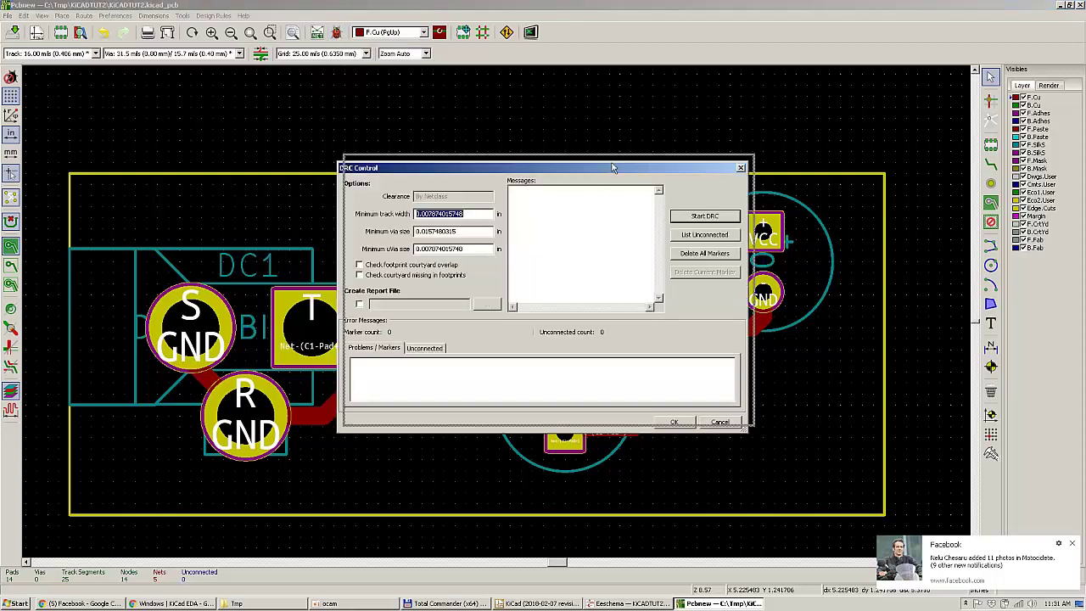
{"action": "left_click_drag", "start_coordinate": [605, 176], "coordinate": [642, 75]}
{"action": "left_click_drag", "start_coordinate": [782, 329], "coordinate": [901, 463]}
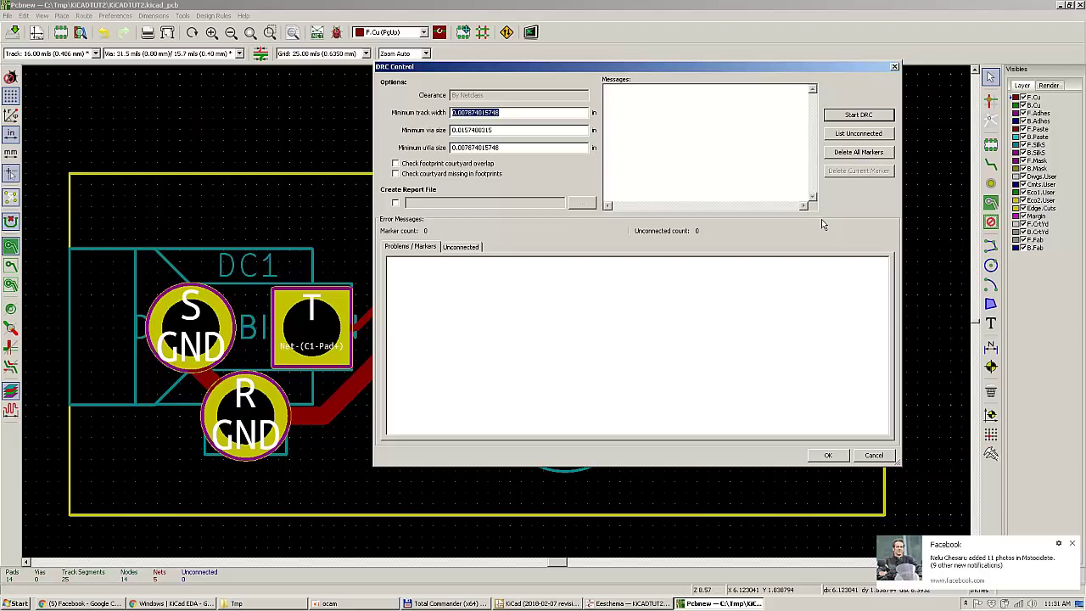
{"action": "left_click", "coordinate": [859, 116]}
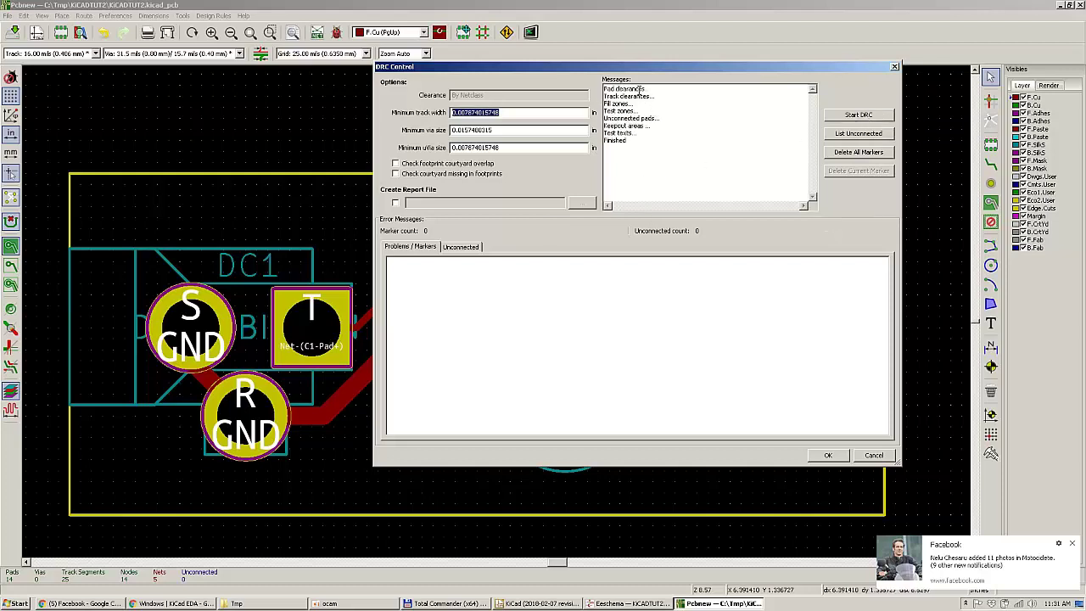
{"action": "left_click", "coordinate": [874, 135]}
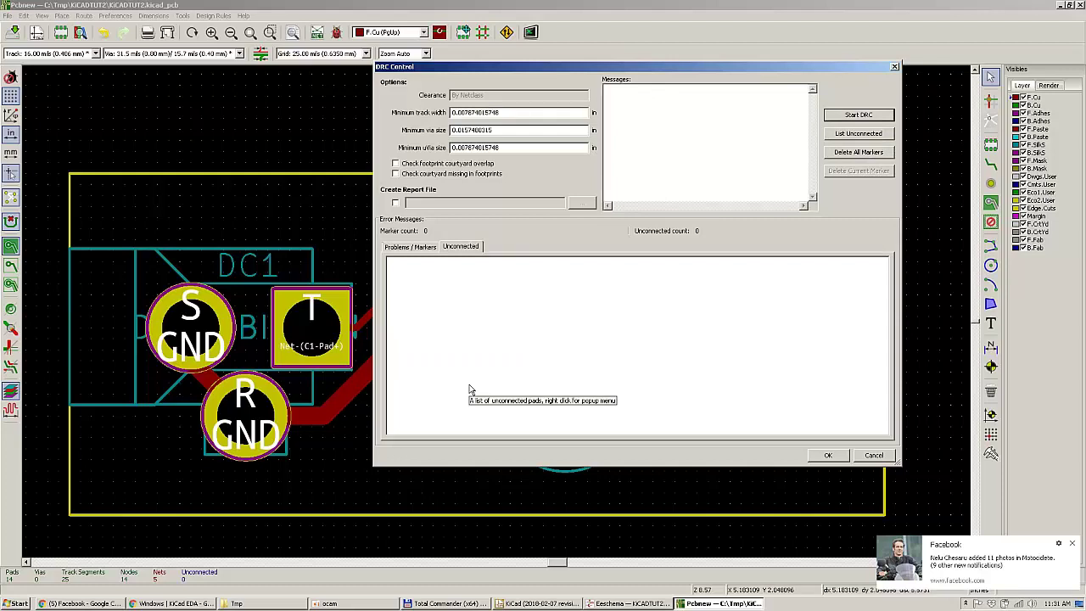
{"action": "left_click", "coordinate": [893, 66]}
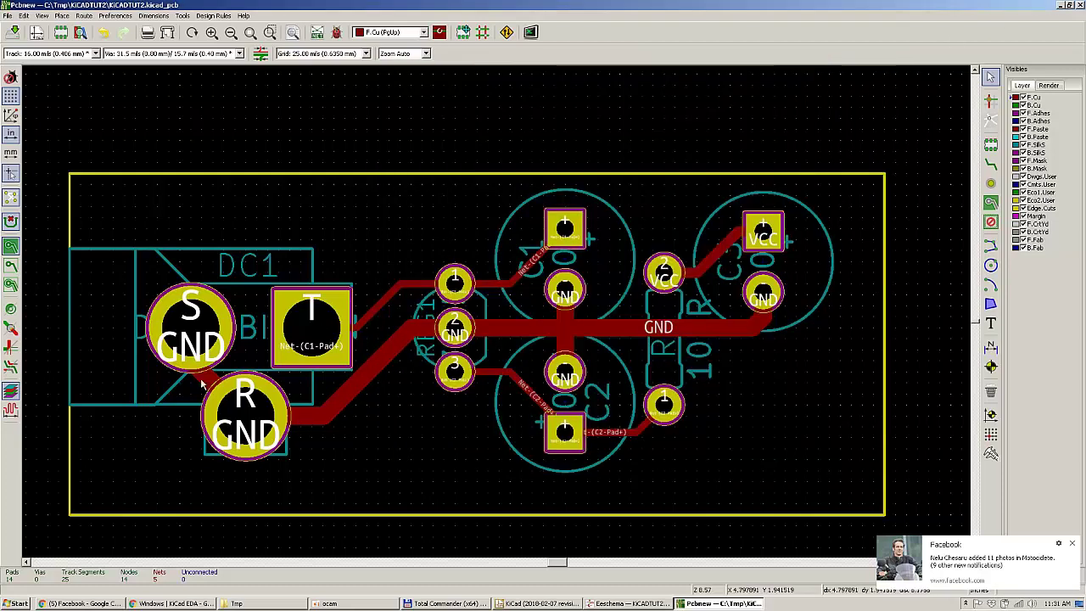
Step: Delete the track between DC1's S and R pads, list the unconnected items in DRC Control and select the unconnected entry
{"action": "key", "text": "Delete"}
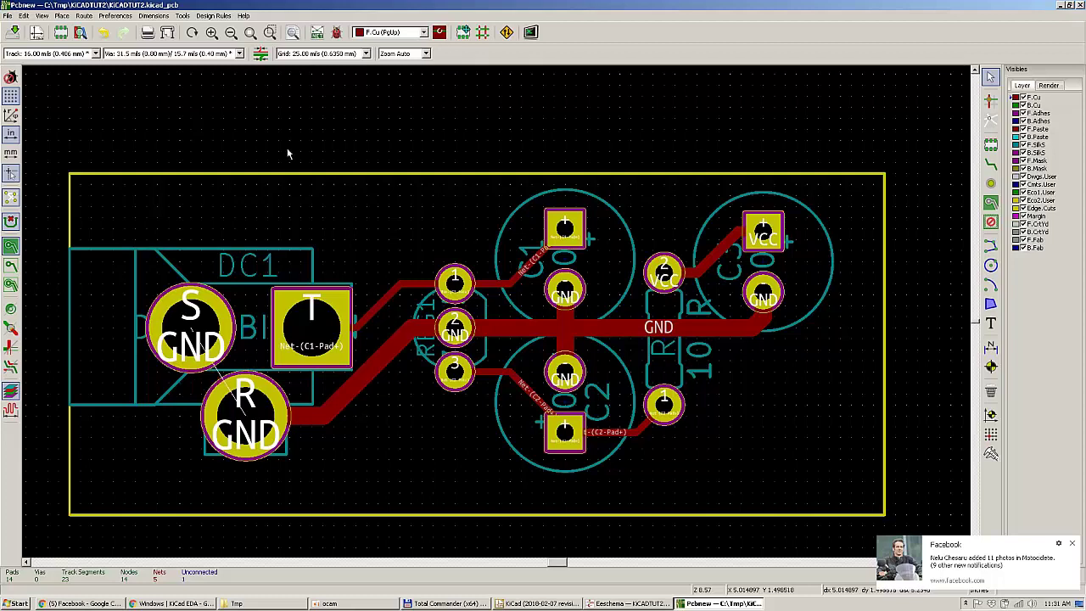
{"action": "left_click", "coordinate": [336, 31]}
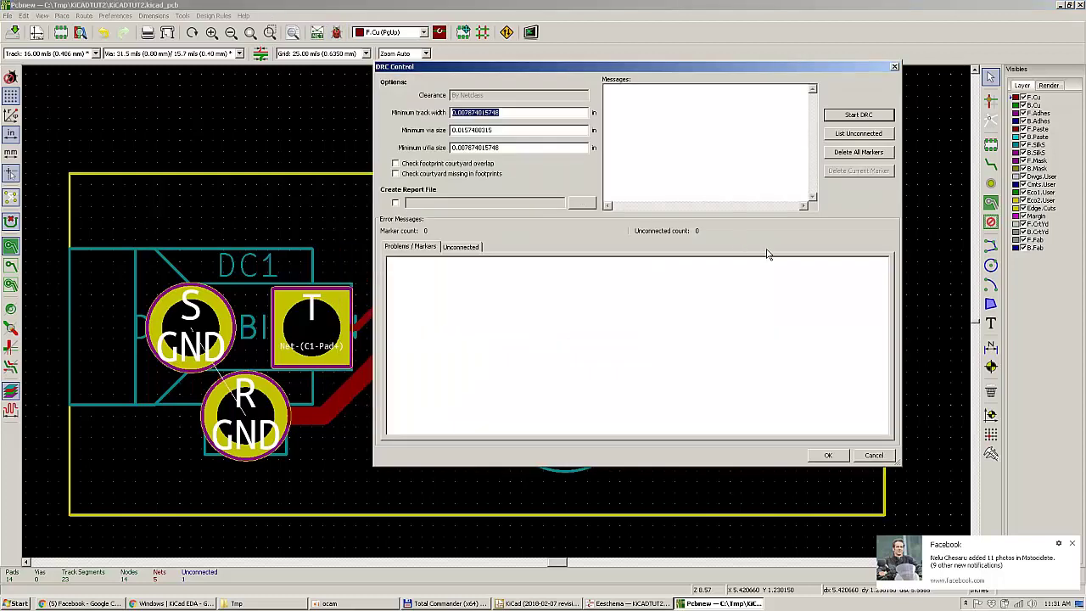
{"action": "left_click", "coordinate": [858, 133]}
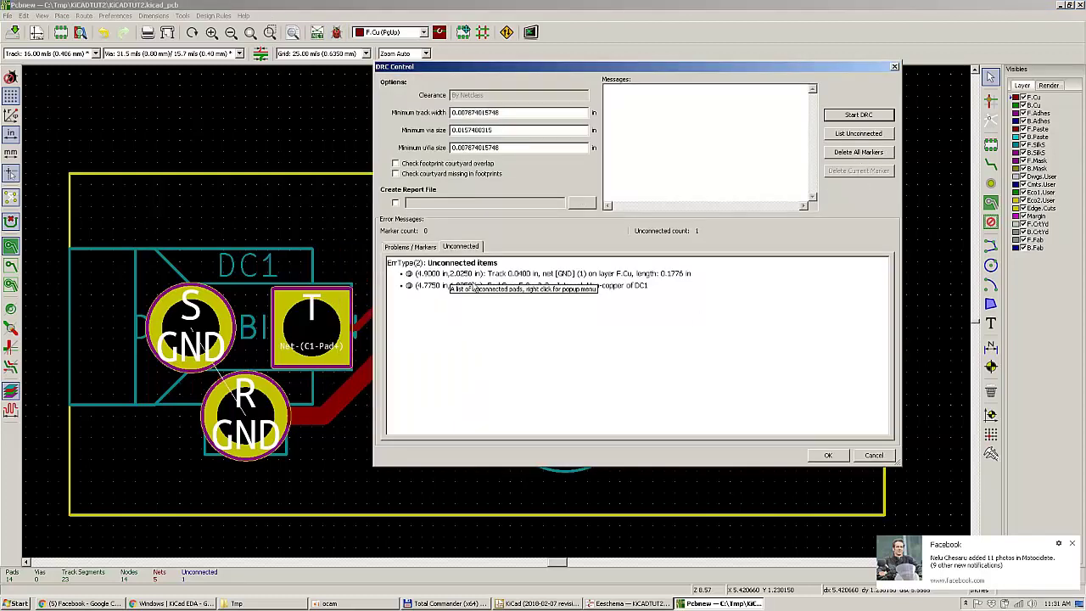
{"action": "left_click", "coordinate": [471, 282]}
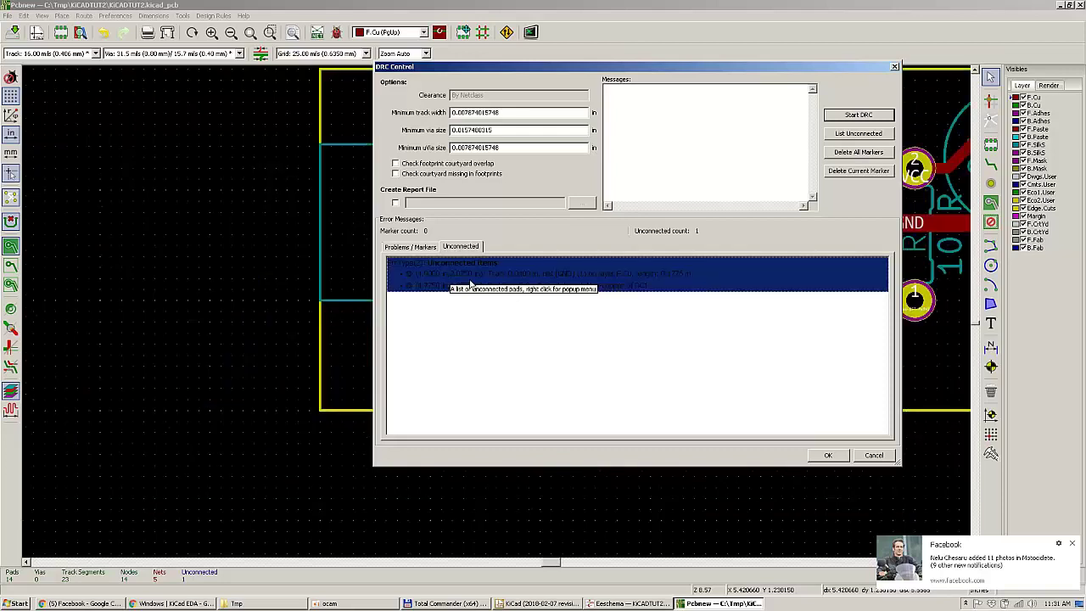
Step: Move the DRC Control dialog clear of DC1 and jump from its unconnected entry to the unrouted pads on the board
{"action": "left_click_drag", "start_coordinate": [730, 64], "coordinate": [670, 333]}
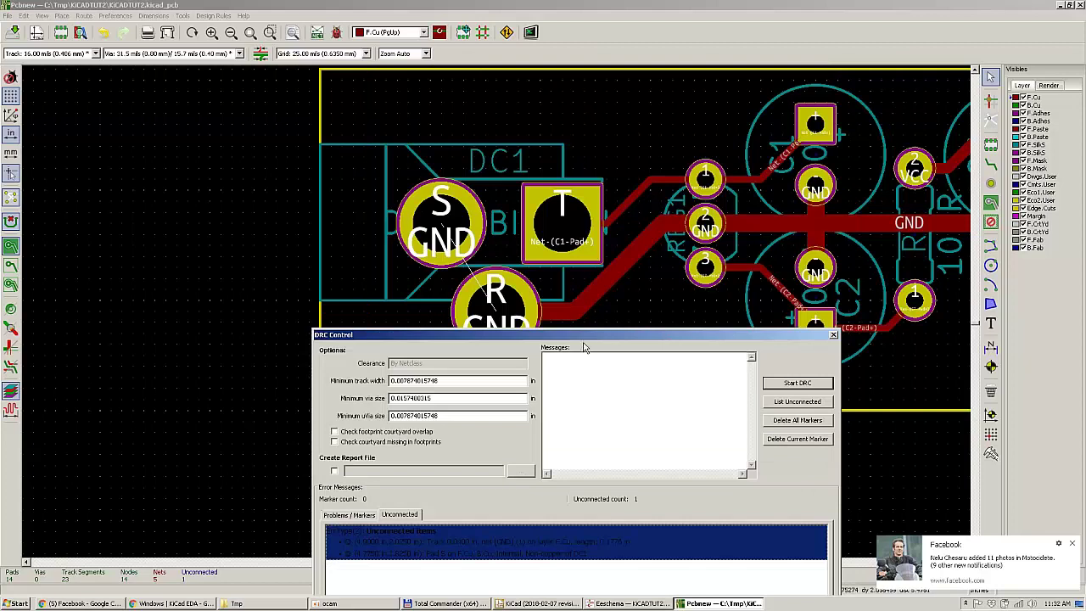
{"action": "left_click_drag", "start_coordinate": [583, 335], "coordinate": [918, 196]}
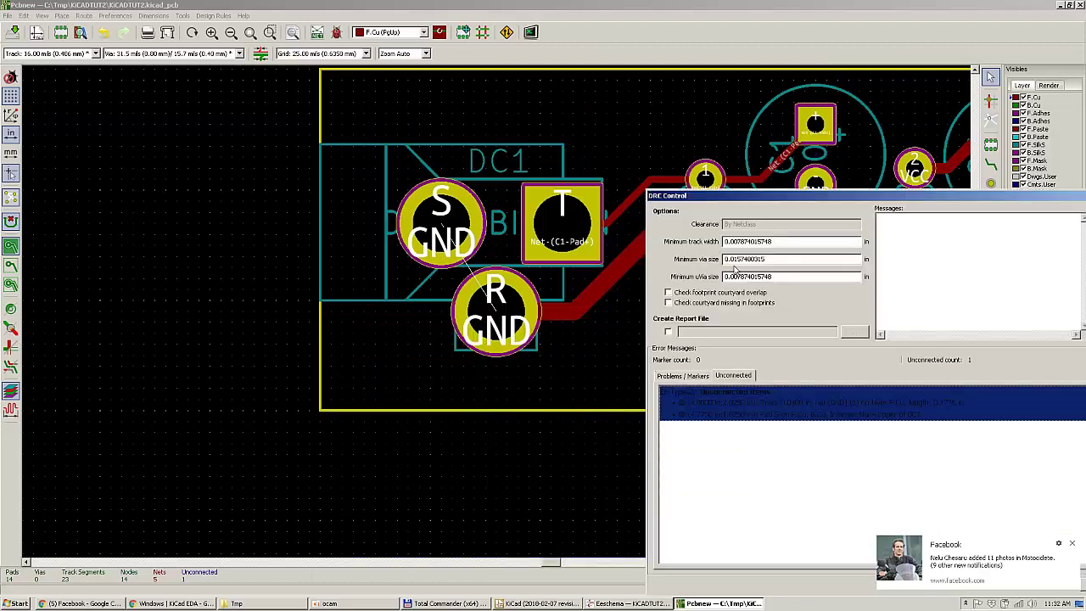
{"action": "double_click", "coordinate": [717, 403]}
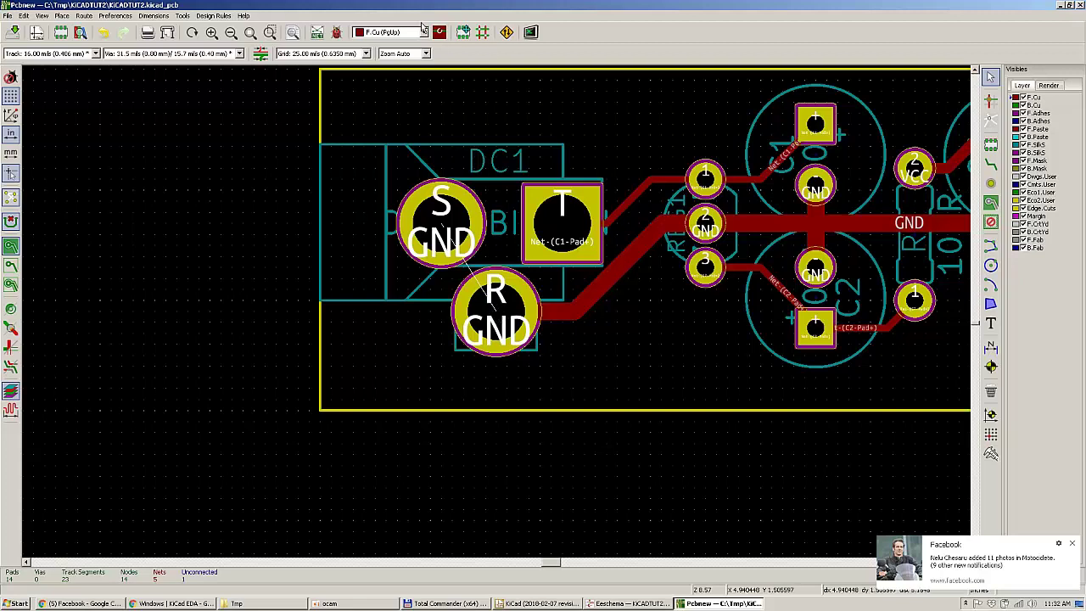
{"action": "left_click", "coordinate": [336, 32]}
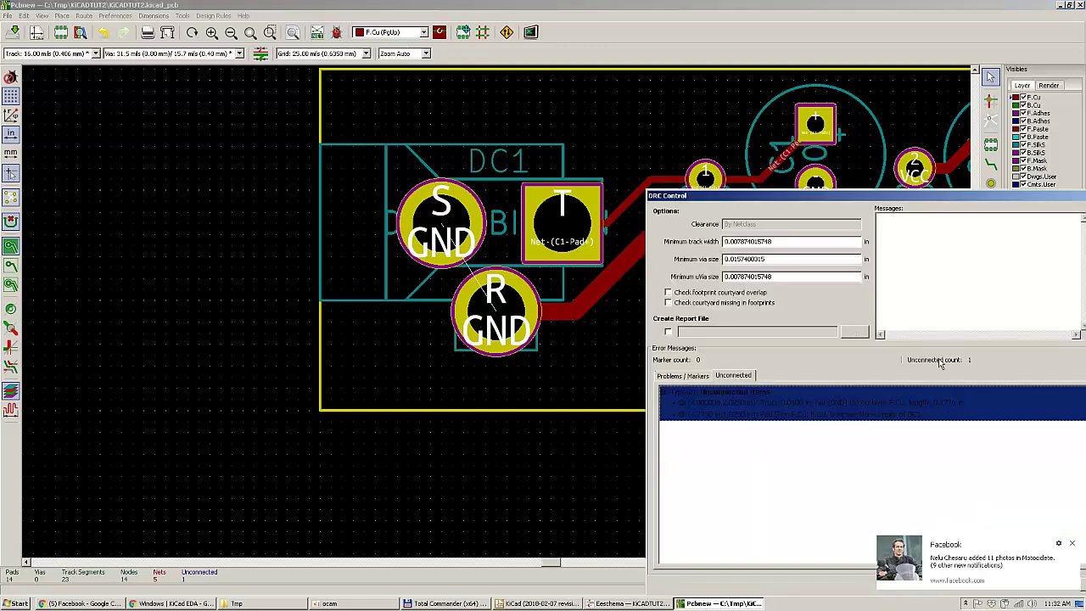
{"action": "left_click_drag", "start_coordinate": [898, 198], "coordinate": [836, 19]}
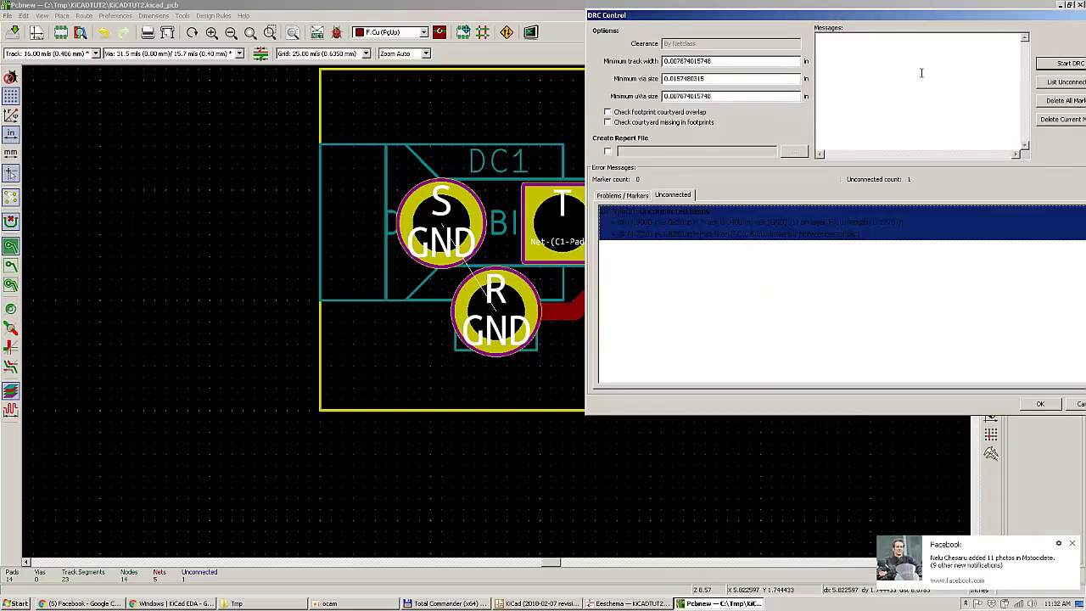
{"action": "double_click", "coordinate": [929, 212]}
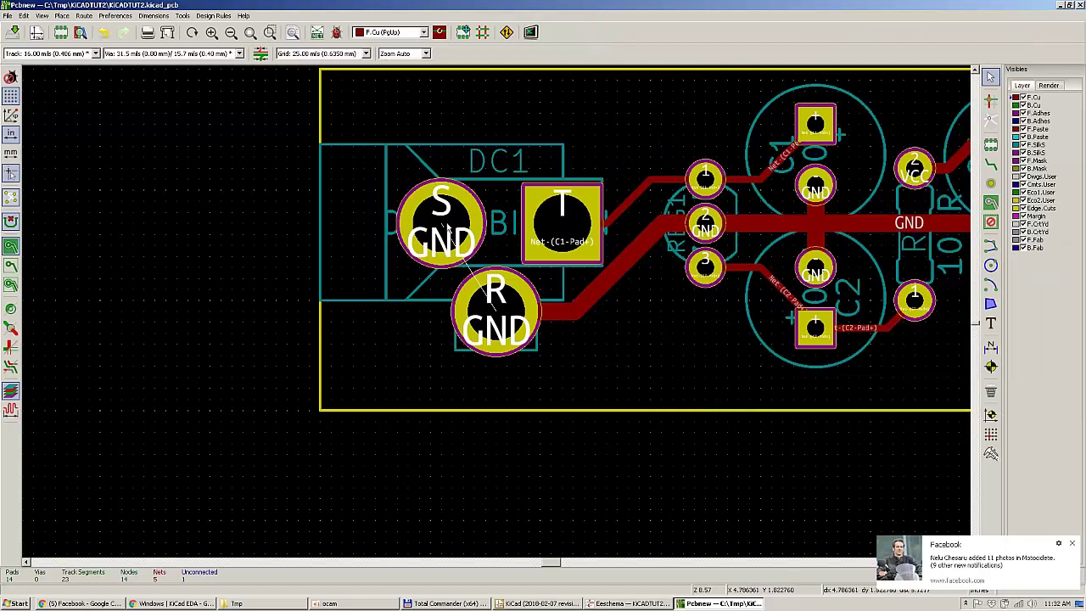
Step: Route a 40 mil front copper track from DC1's S pad to its R pad
{"action": "key", "text": "x"}
{"action": "left_click", "coordinate": [441, 227]}
{"action": "double_click", "coordinate": [495, 311]}
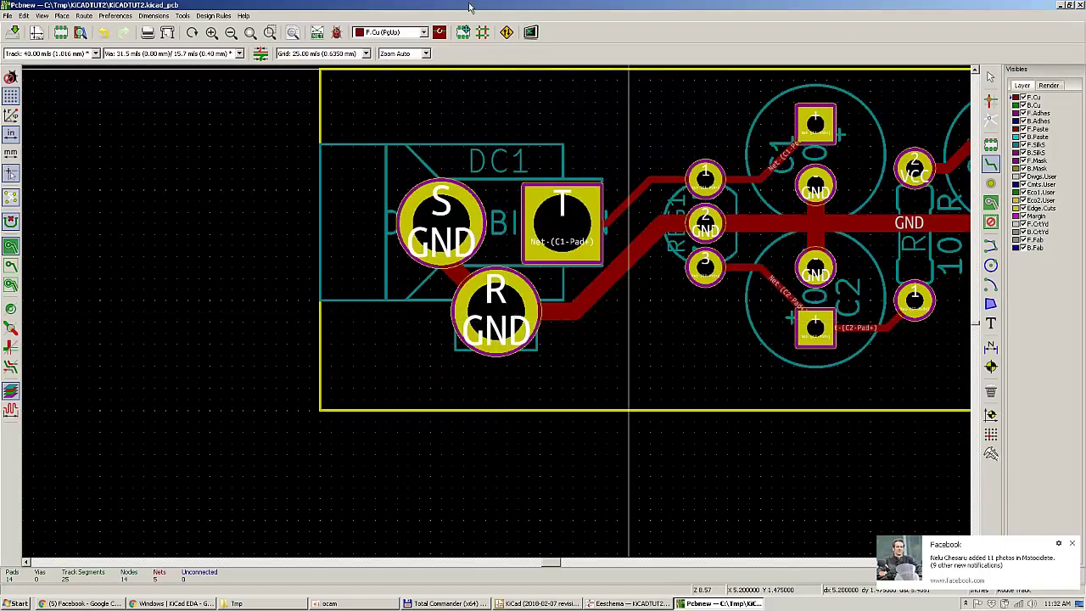
Step: Delete all markers in DRC Control, check both the problems and the unconnected lists, and close the dialog
{"action": "left_click", "coordinate": [337, 33]}
{"action": "left_click_drag", "start_coordinate": [856, 11], "coordinate": [535, 68]}
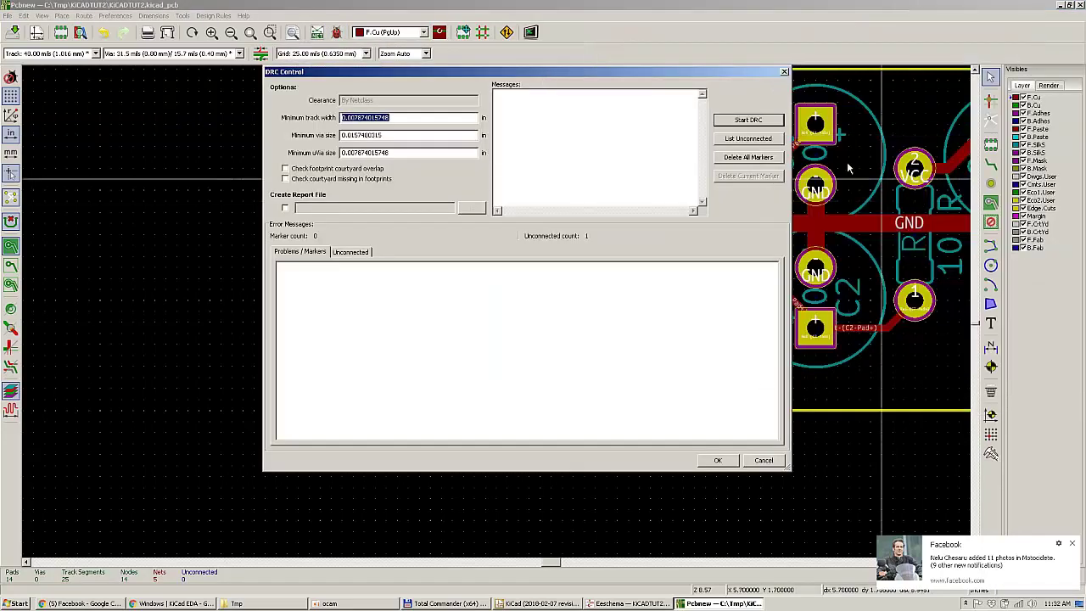
{"action": "left_click", "coordinate": [748, 158]}
{"action": "left_click", "coordinate": [350, 252]}
{"action": "left_click", "coordinate": [300, 253]}
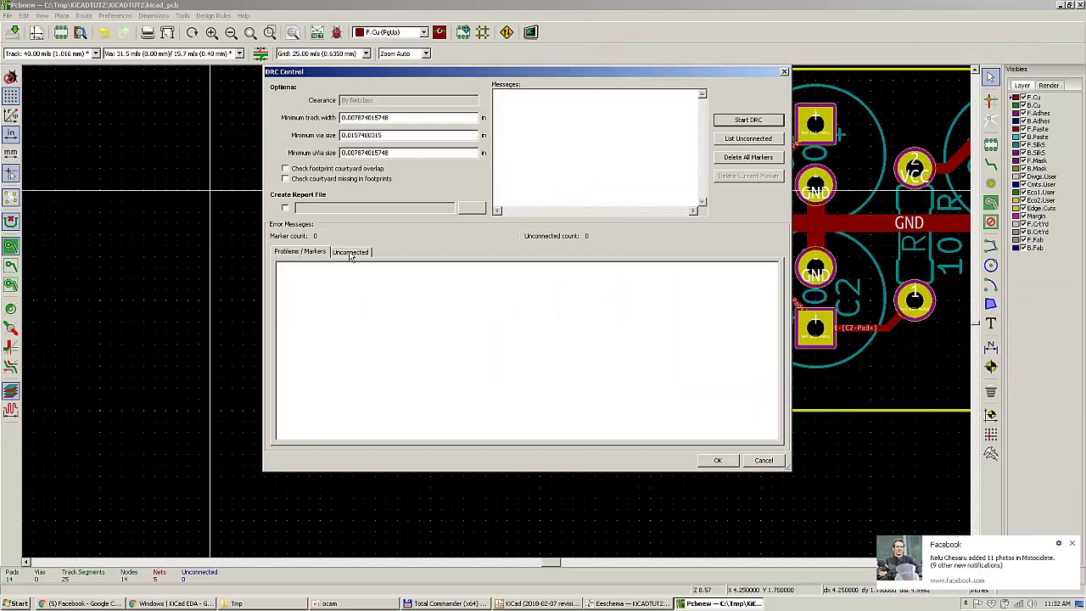
{"action": "left_click", "coordinate": [351, 251]}
{"action": "left_click", "coordinate": [302, 253]}
{"action": "left_click", "coordinate": [353, 252]}
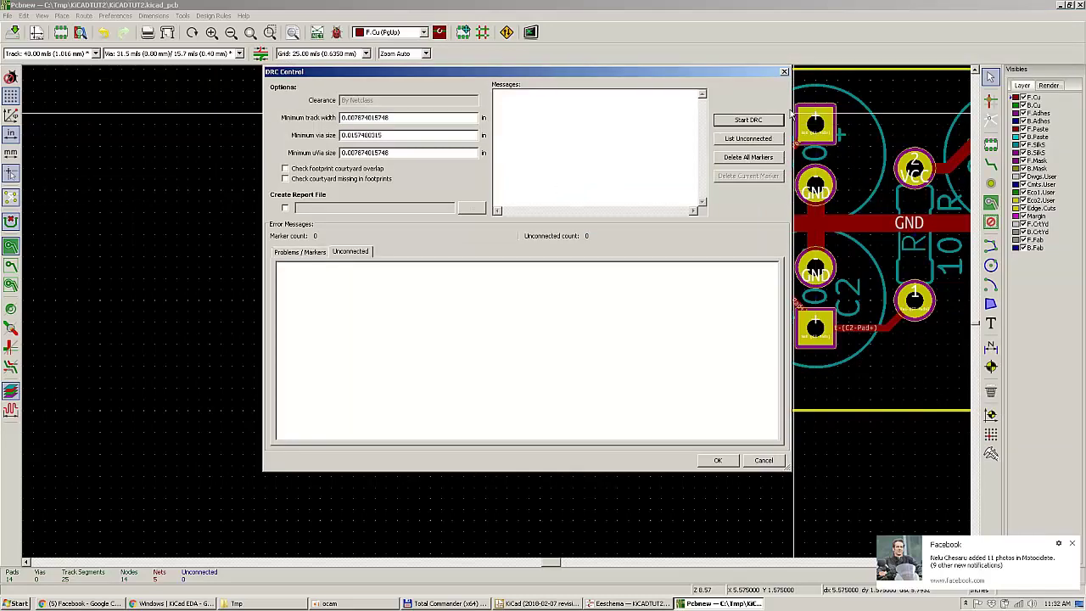
{"action": "left_click", "coordinate": [784, 71]}
Step: Show the whole board in the 3D Viewer and orbit it to a tilted view
{"action": "scroll", "coordinate": [747, 106], "scroll_direction": "up", "scroll_amount": 3}
{"action": "scroll", "coordinate": [504, 286], "scroll_direction": "down", "scroll_amount": 3}
{"action": "scroll", "coordinate": [502, 315], "scroll_direction": "up", "scroll_amount": 2}
{"action": "scroll", "coordinate": [501, 315], "scroll_direction": "down", "scroll_amount": 1}
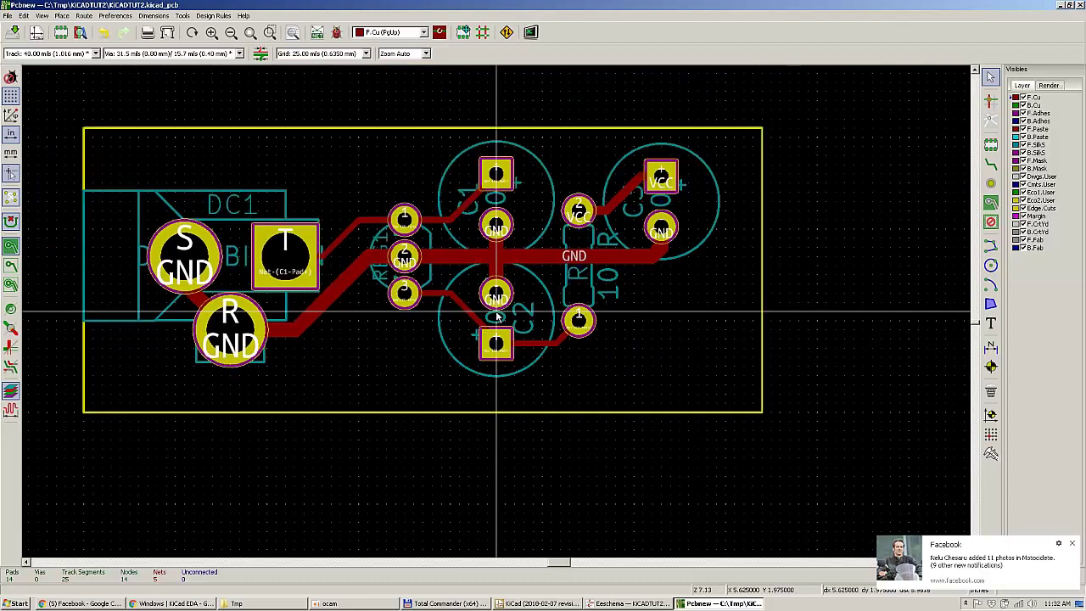
{"action": "scroll", "coordinate": [364, 286], "scroll_direction": "up", "scroll_amount": 2}
{"action": "scroll", "coordinate": [639, 322], "scroll_direction": "down", "scroll_amount": 1}
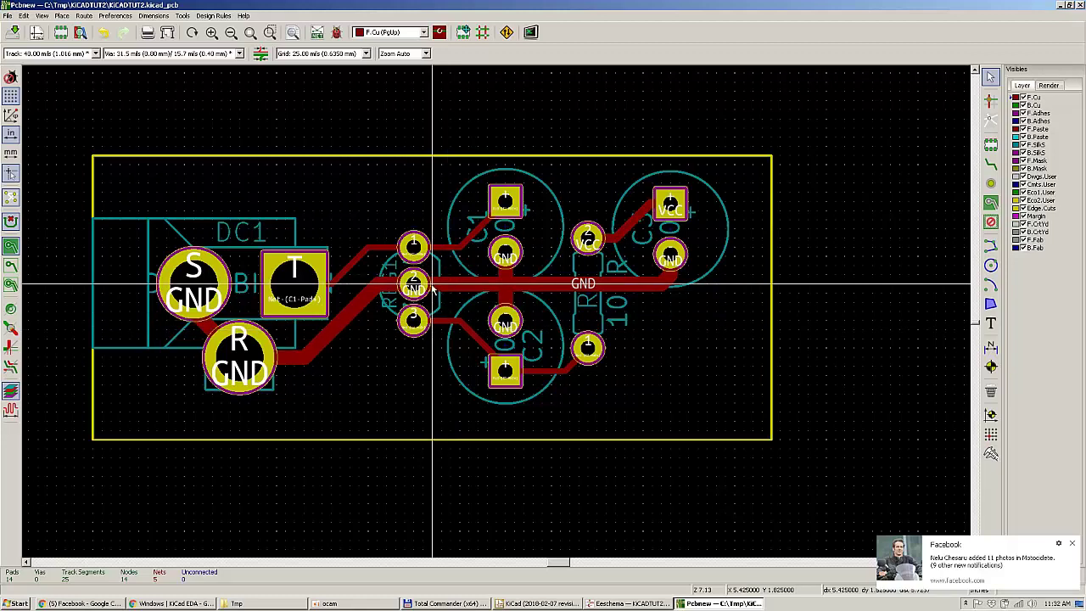
{"action": "left_click", "coordinate": [62, 15]}
{"action": "mouse_move", "coordinate": [40, 16]}
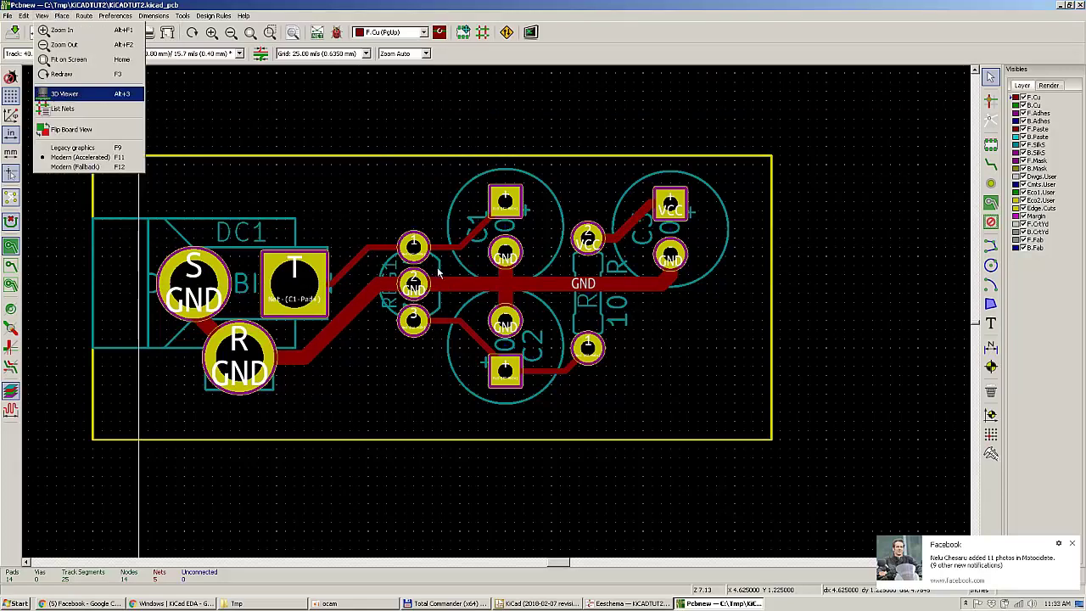
{"action": "left_click", "coordinate": [43, 95]}
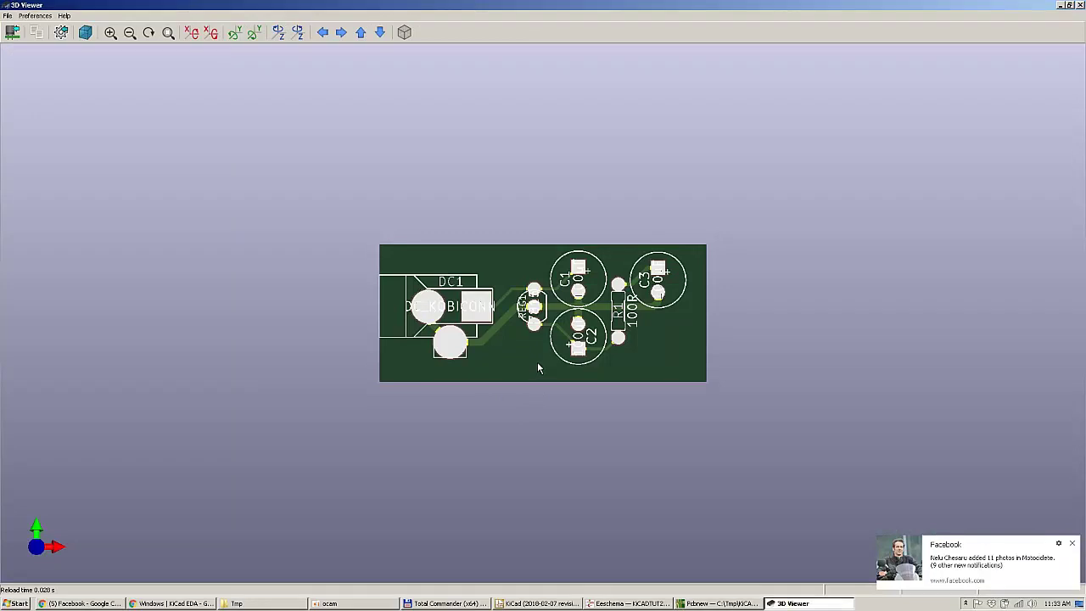
{"action": "left_click_drag", "start_coordinate": [538, 365], "coordinate": [567, 397]}
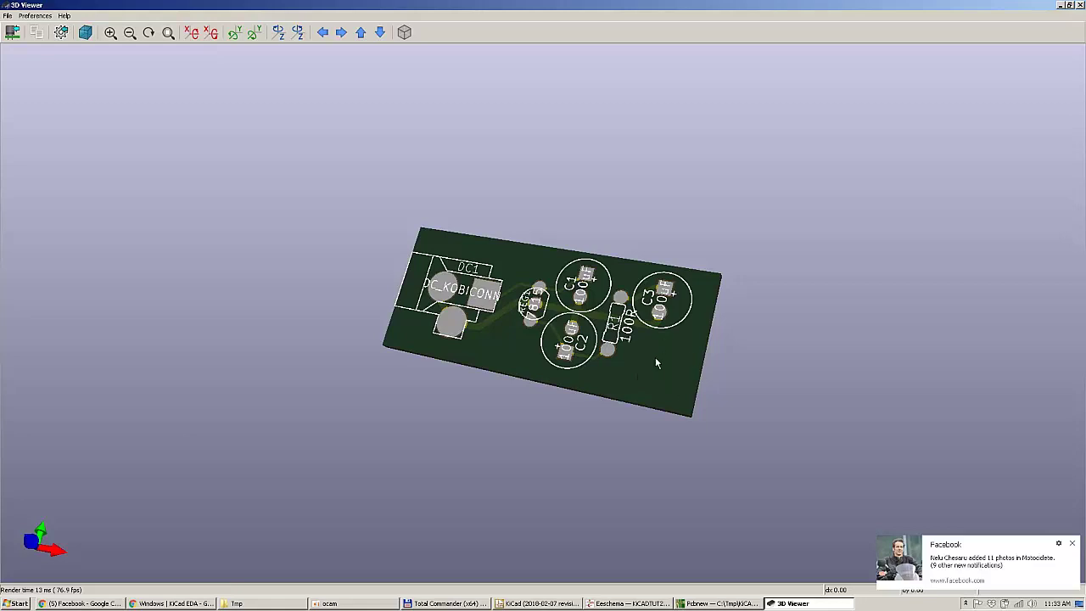
{"action": "left_click_drag", "start_coordinate": [655, 356], "coordinate": [683, 277]}
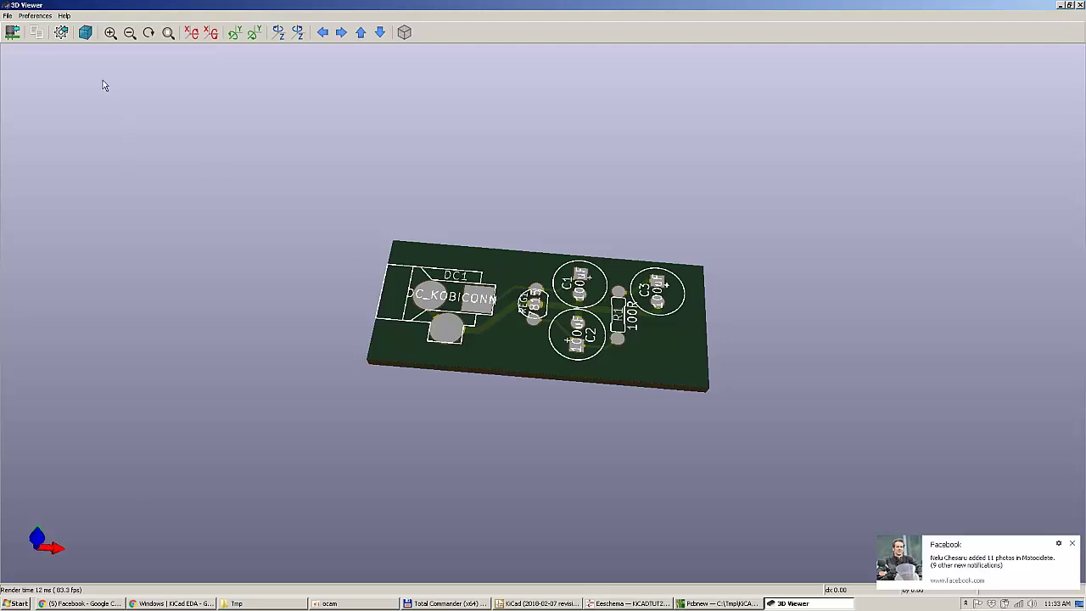
Step: Orbit the 3D board to a slanted view and render it enlarged with the Raytracing engine
{"action": "left_click", "coordinate": [36, 16]}
{"action": "mouse_move", "coordinate": [80, 78]}
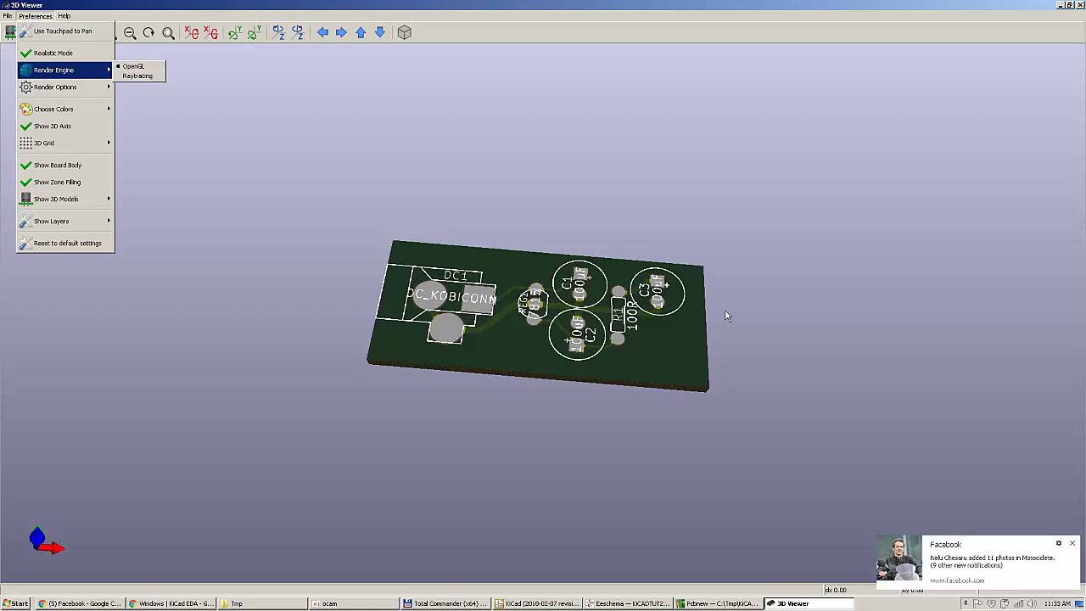
{"action": "left_click_drag", "start_coordinate": [726, 310], "coordinate": [676, 325]}
{"action": "left_click_drag", "start_coordinate": [582, 346], "coordinate": [475, 394]}
{"action": "left_click_drag", "start_coordinate": [650, 360], "coordinate": [736, 345]}
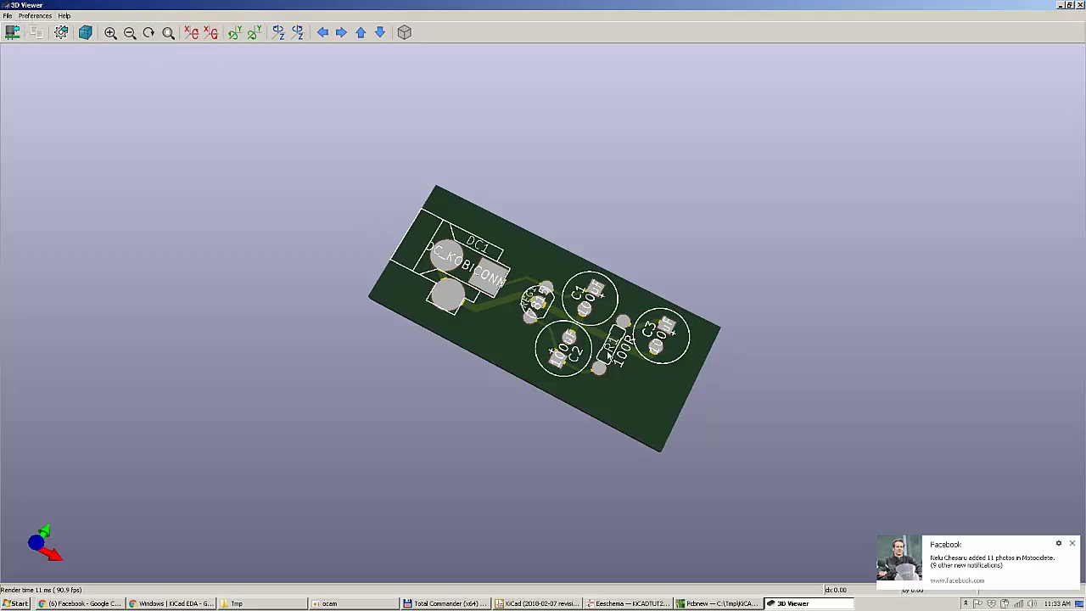
{"action": "left_click_drag", "start_coordinate": [639, 405], "coordinate": [637, 352]}
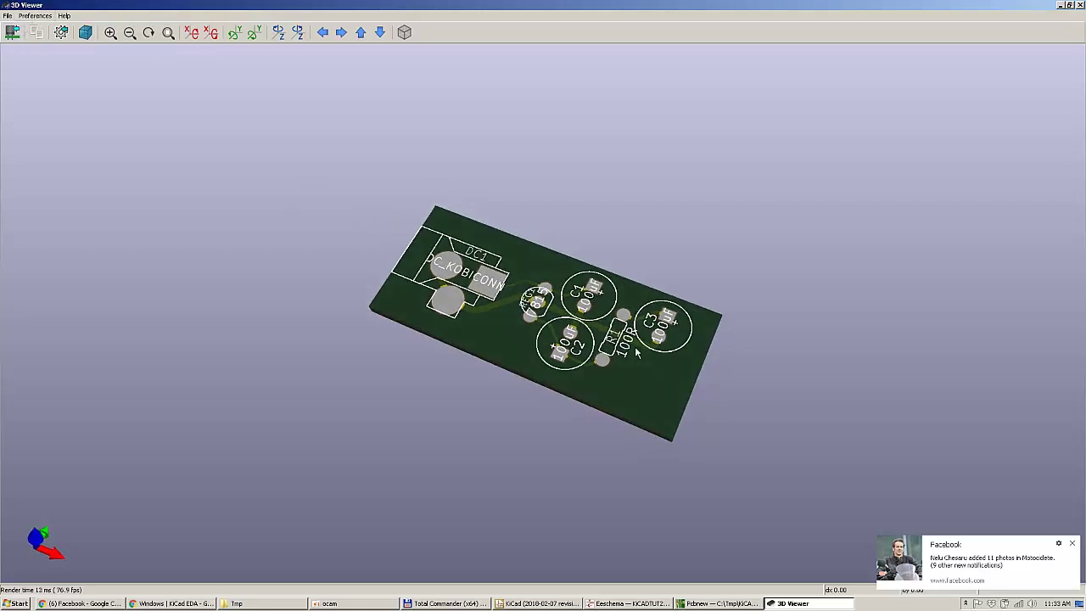
{"action": "left_click", "coordinate": [35, 15]}
{"action": "mouse_move", "coordinate": [84, 69]}
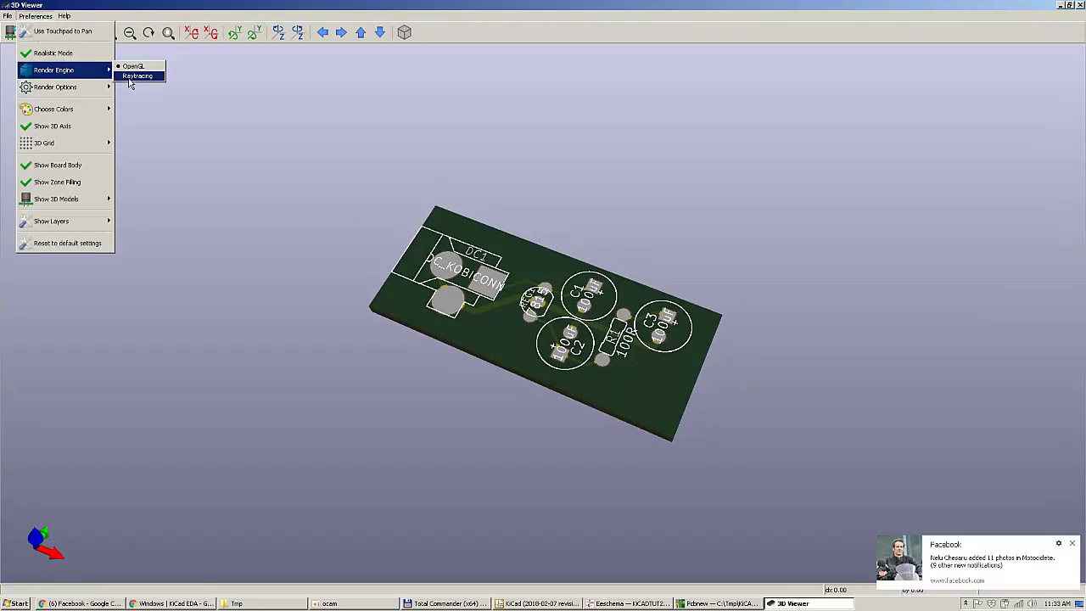
{"action": "left_click", "coordinate": [128, 77]}
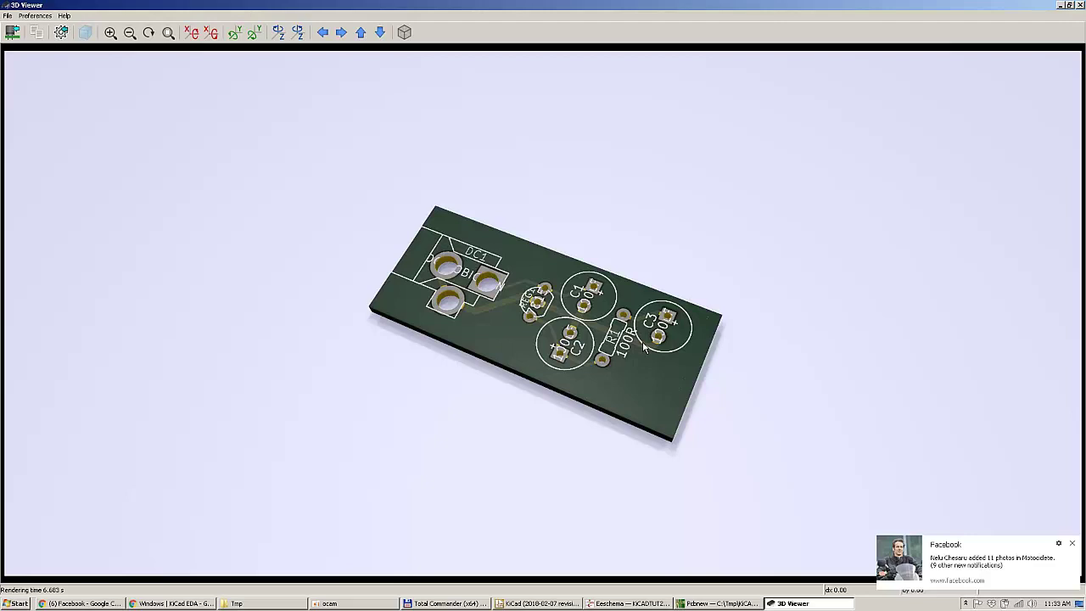
{"action": "scroll", "coordinate": [573, 343], "scroll_direction": "down", "scroll_amount": 2}
{"action": "scroll", "coordinate": [572, 343], "scroll_direction": "up", "scroll_amount": 5}
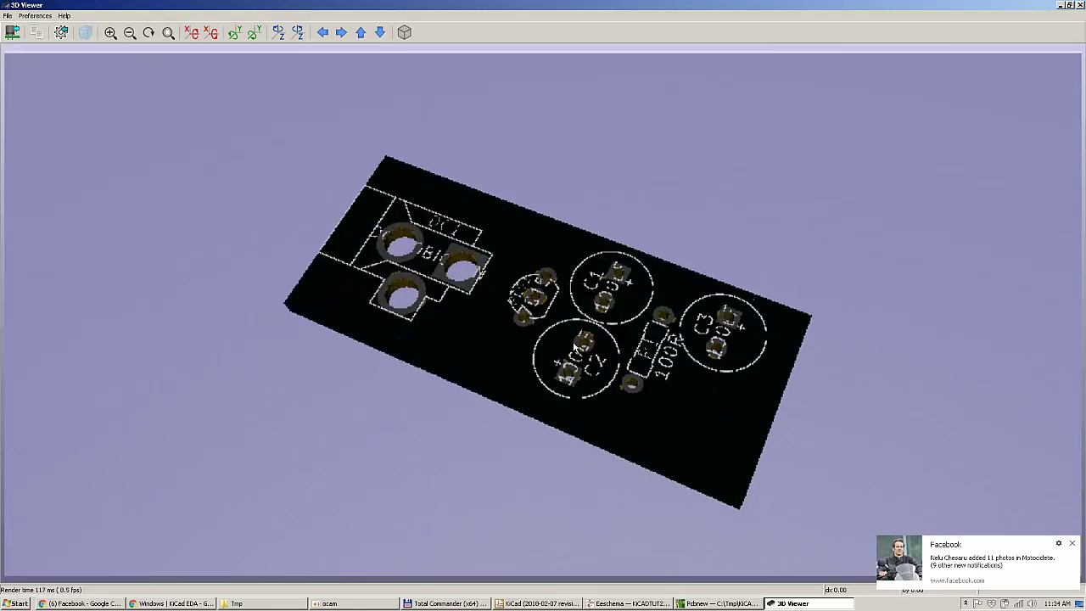
{"action": "scroll", "coordinate": [574, 346], "scroll_direction": "up", "scroll_amount": 1}
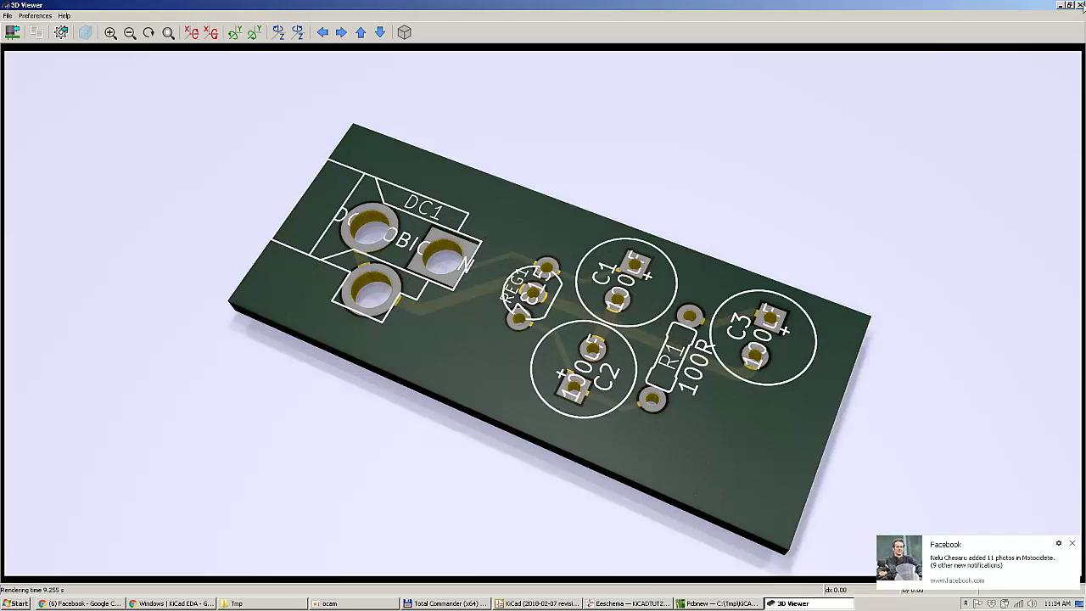
Step: Close the 3D Viewer and examine the export formats offered for the board, including STEP
{"action": "left_click", "coordinate": [8, 16]}
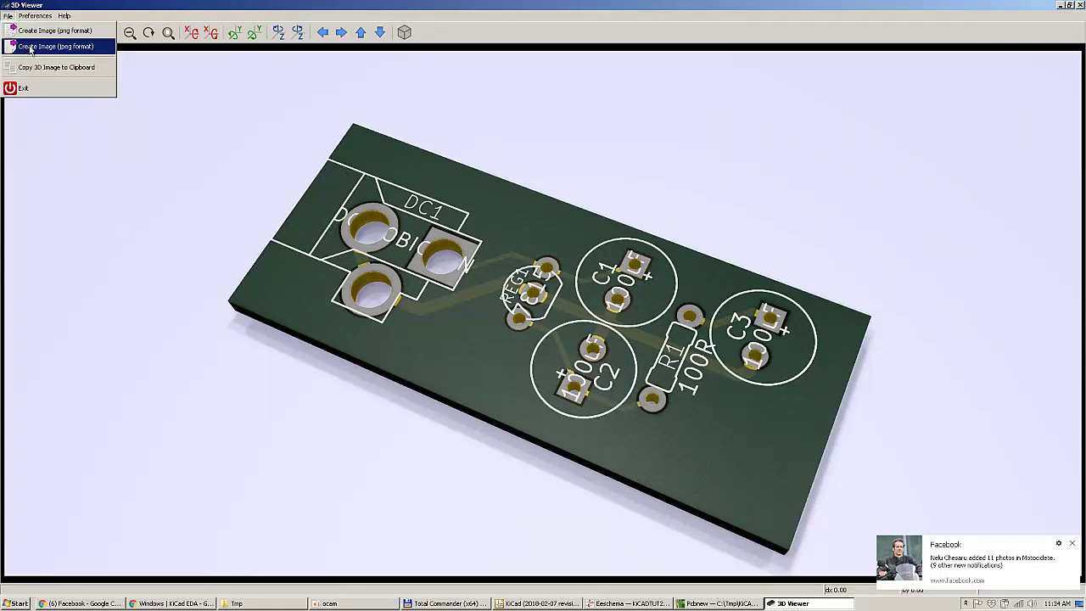
{"action": "key", "text": "alt+F4"}
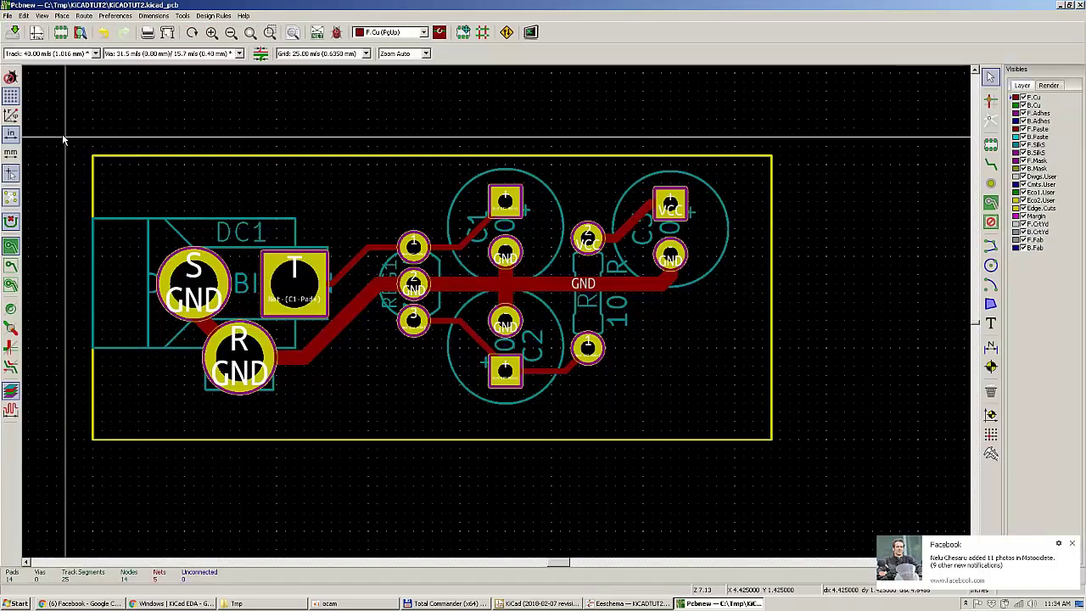
{"action": "left_click", "coordinate": [12, 17]}
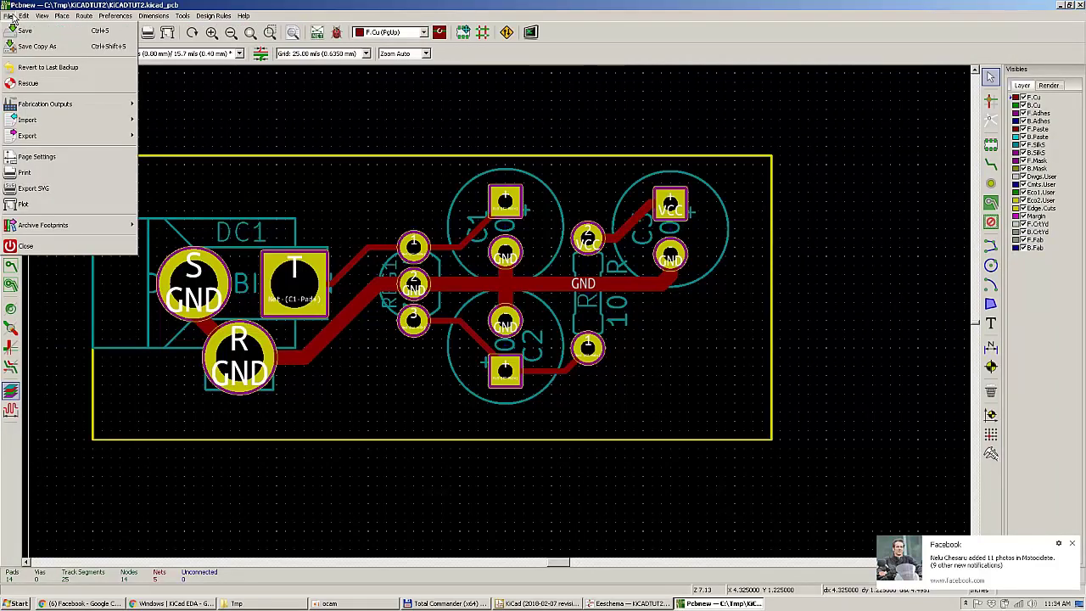
{"action": "mouse_move", "coordinate": [48, 136]}
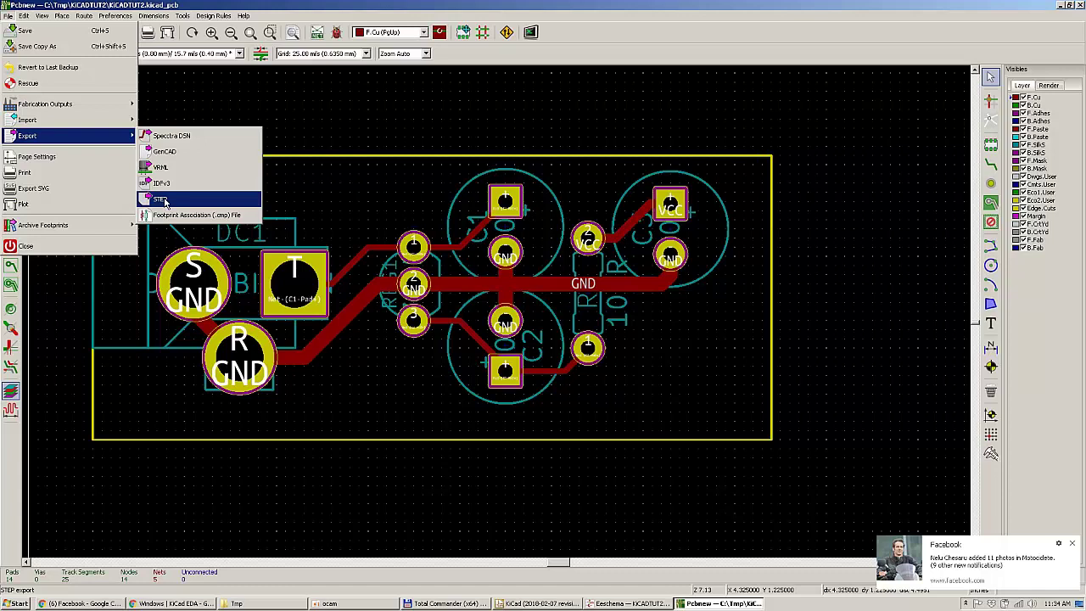
{"action": "left_click", "coordinate": [161, 200]}
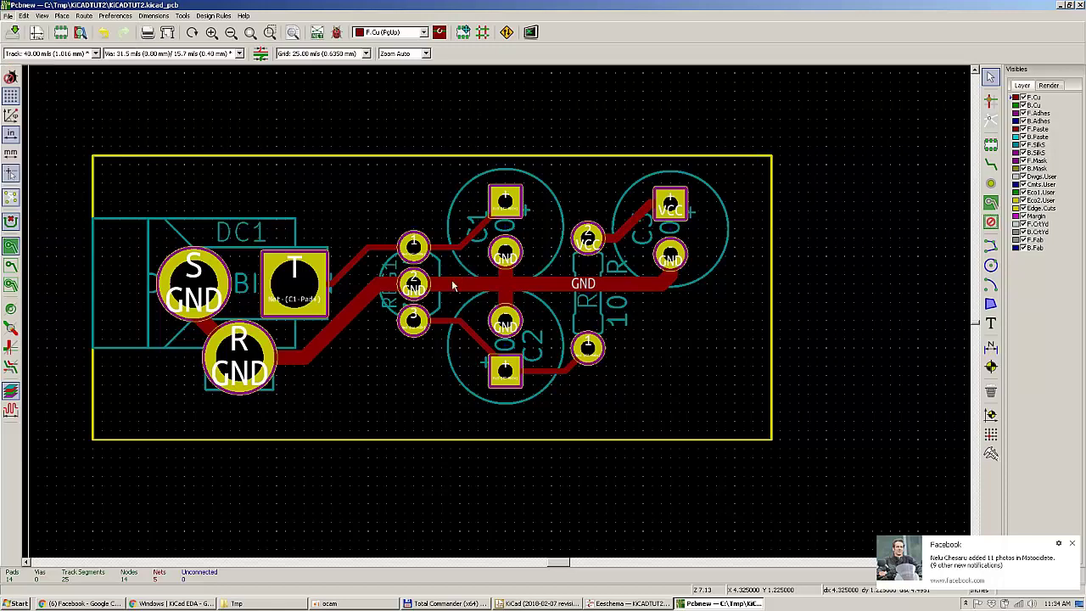
{"action": "scroll", "coordinate": [424, 458], "scroll_direction": "down", "scroll_amount": 3}
{"action": "scroll", "coordinate": [497, 303], "scroll_direction": "up", "scroll_amount": 1}
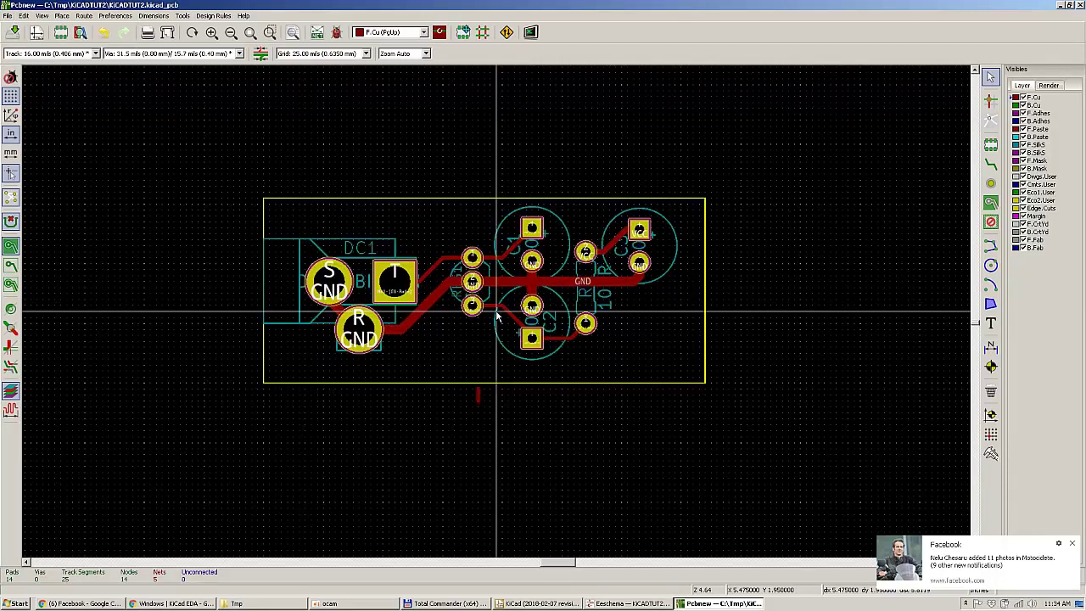
{"action": "scroll", "coordinate": [507, 424], "scroll_direction": "down", "scroll_amount": 3}
{"action": "scroll", "coordinate": [497, 311], "scroll_direction": "up", "scroll_amount": 1}
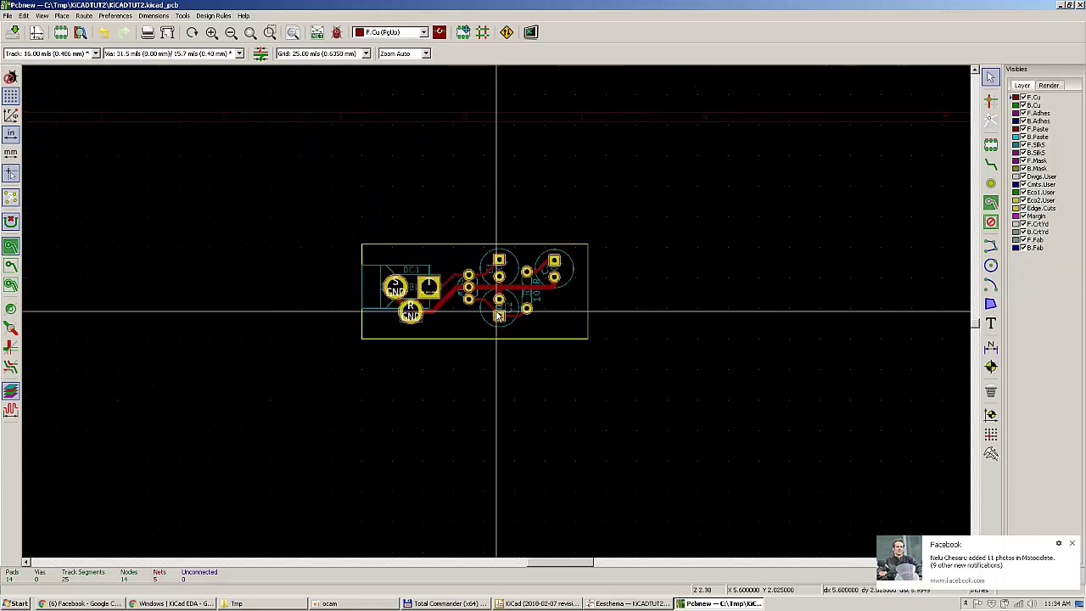
{"action": "scroll", "coordinate": [498, 315], "scroll_direction": "down", "scroll_amount": 3}
{"action": "scroll", "coordinate": [504, 344], "scroll_direction": "up", "scroll_amount": 1}
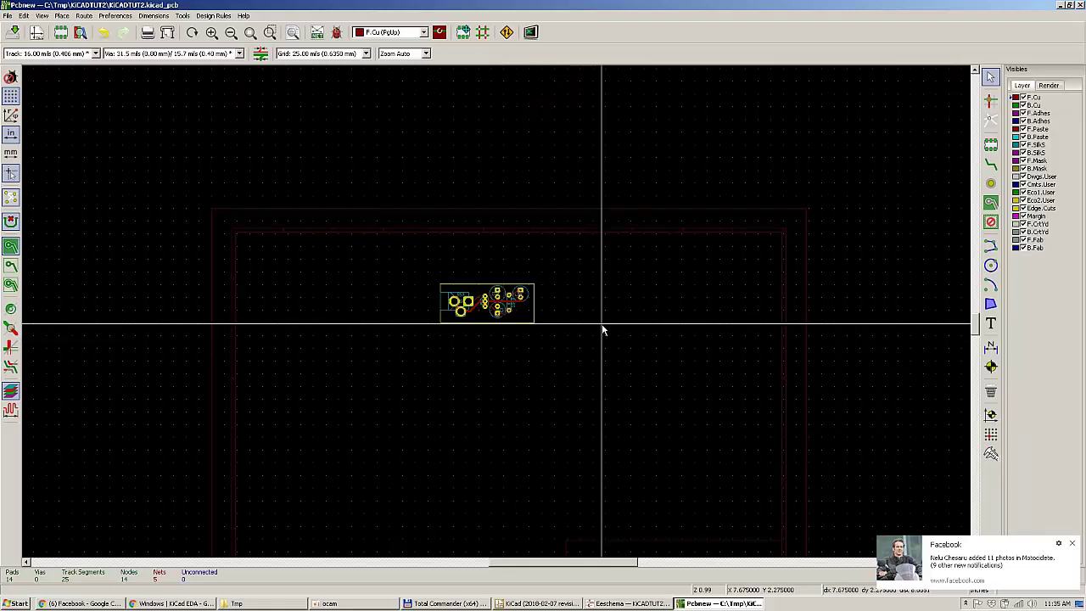
{"action": "scroll", "coordinate": [497, 313], "scroll_direction": "up", "scroll_amount": 2}
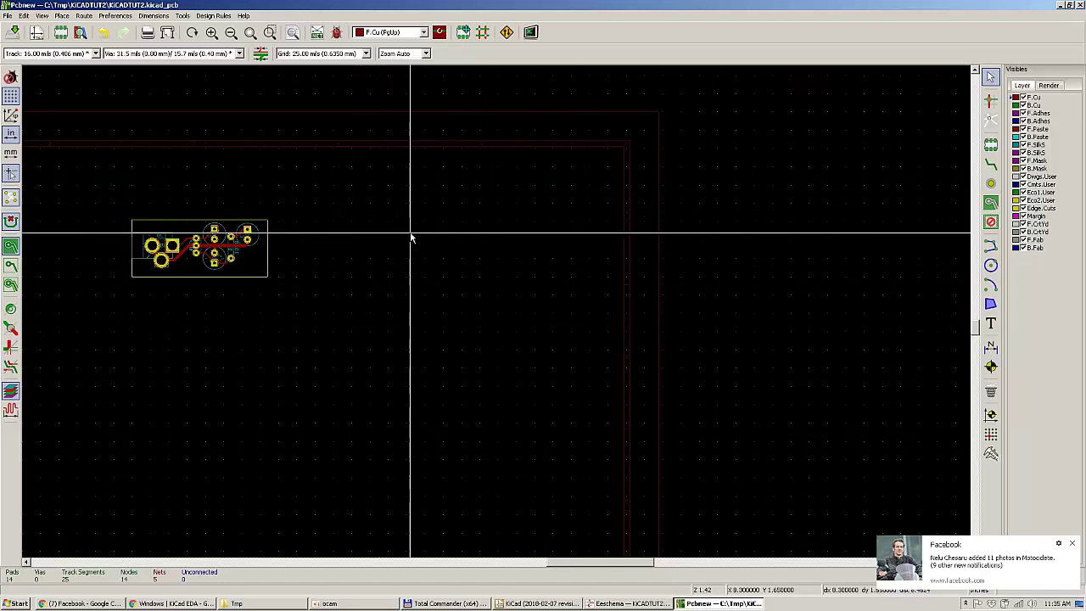
{"action": "scroll", "coordinate": [412, 235], "scroll_direction": "down", "scroll_amount": 2}
{"action": "scroll", "coordinate": [394, 399], "scroll_direction": "up", "scroll_amount": 2}
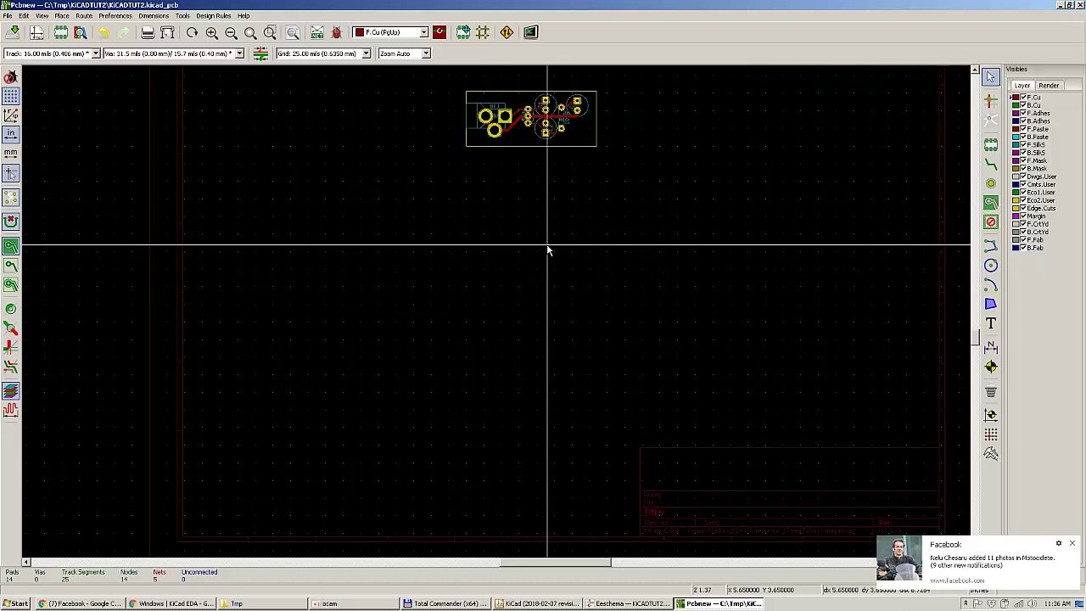
Step: Add a footprint and load the 1590B model from the Enclosures library through the footprint browser
{"action": "key", "text": "o"}
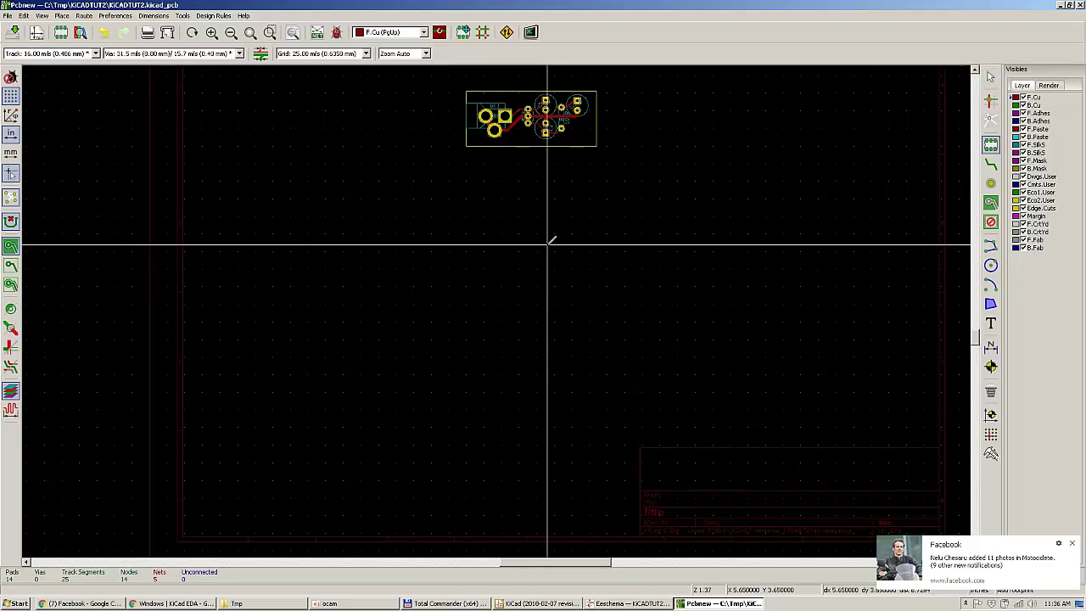
{"action": "left_click", "coordinate": [550, 241]}
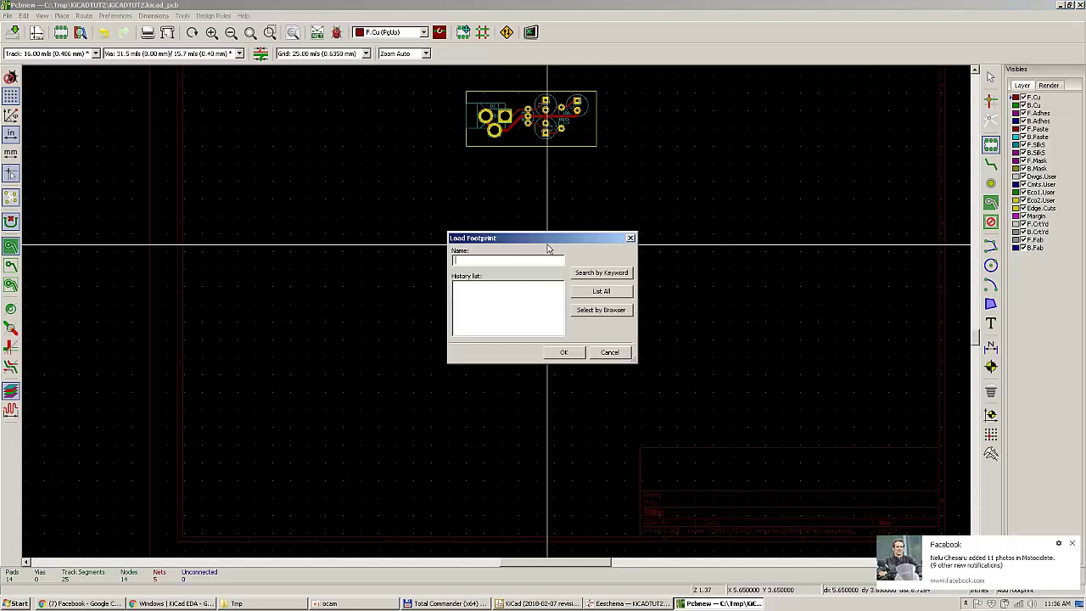
{"action": "left_click", "coordinate": [581, 313]}
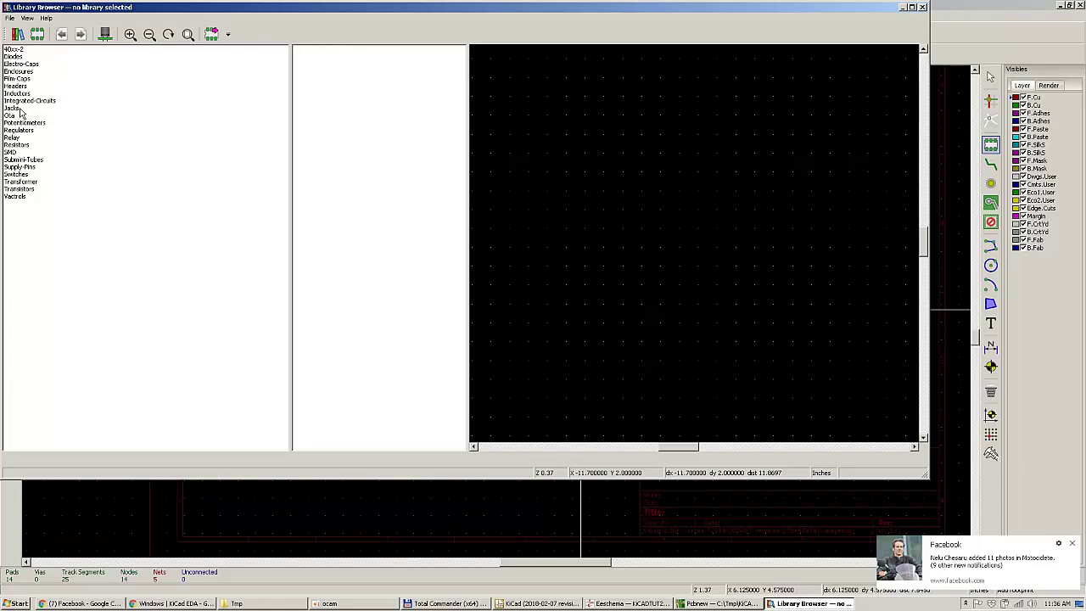
{"action": "left_click", "coordinate": [21, 71]}
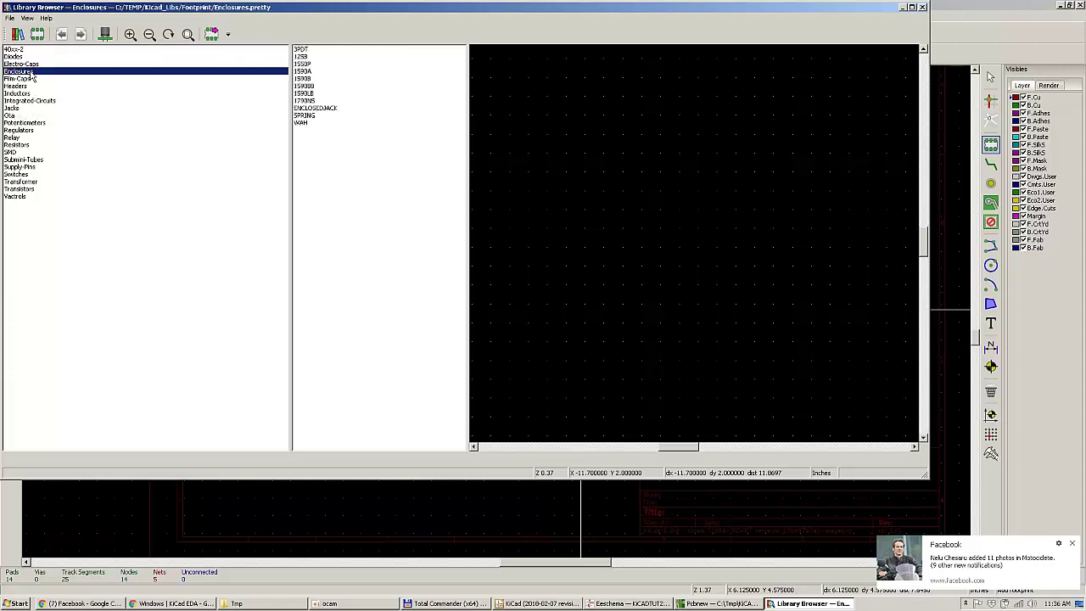
{"action": "left_click", "coordinate": [305, 86]}
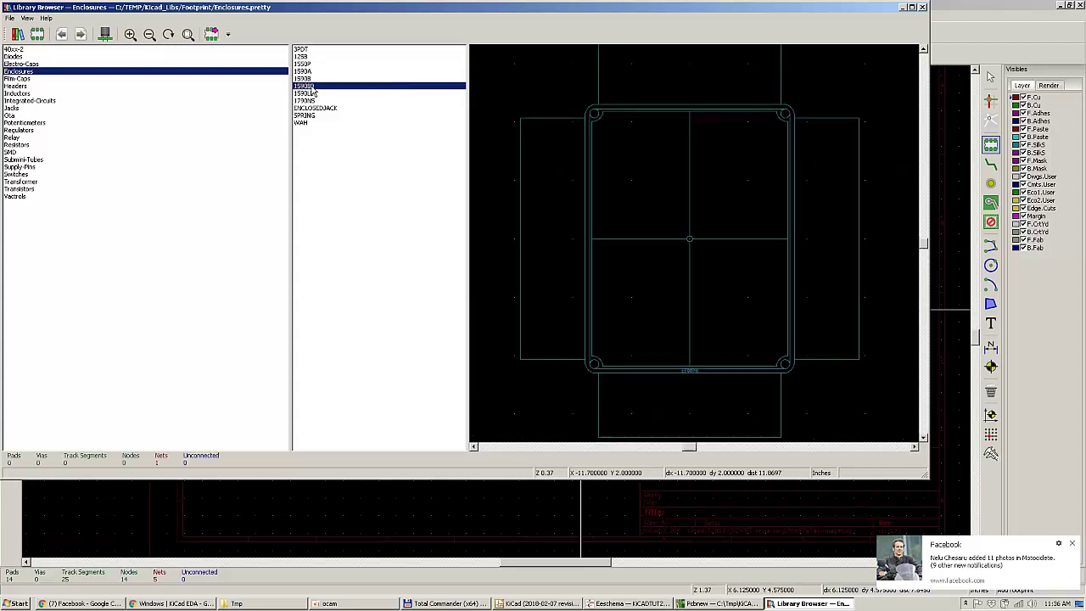
{"action": "left_click", "coordinate": [310, 79]}
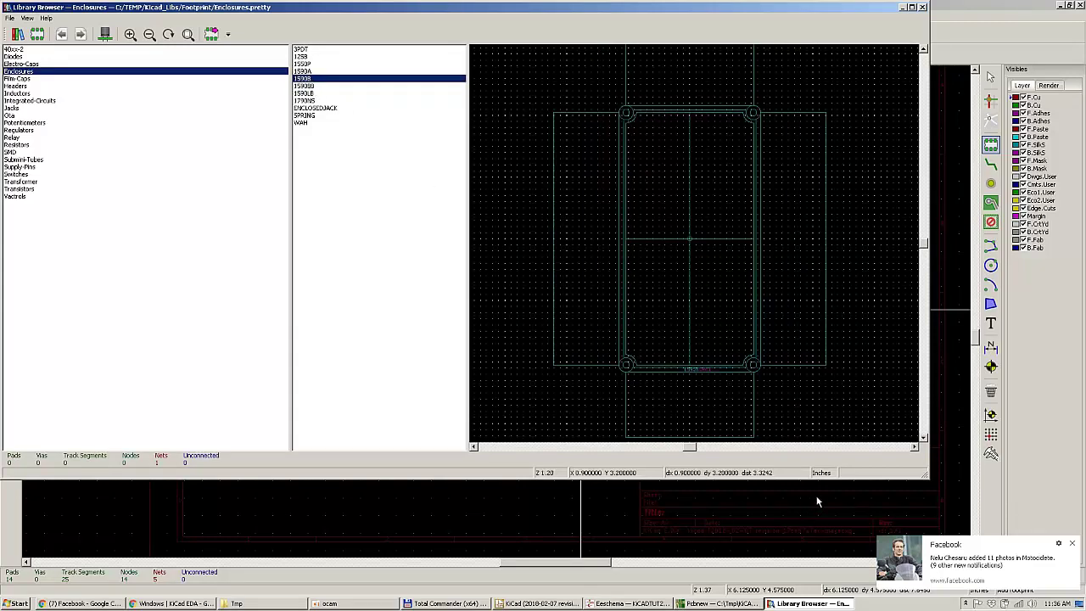
{"action": "double_click", "coordinate": [303, 79]}
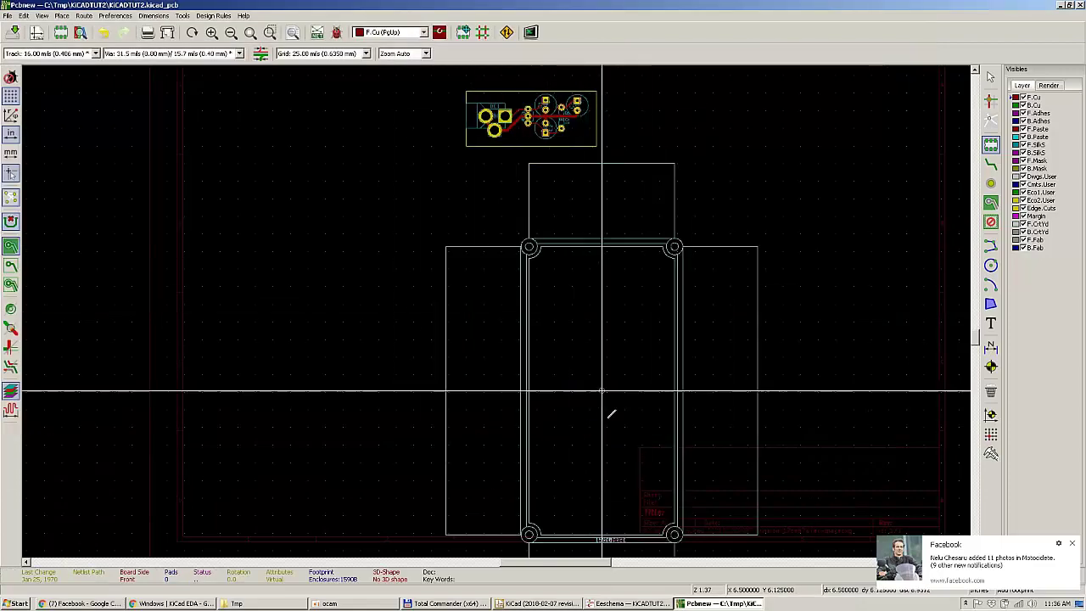
Step: Place the 1590B enclosure footprint inside the sheet frame, to the left of the board, and end footprint placement
{"action": "scroll", "coordinate": [420, 290], "scroll_direction": "down", "scroll_amount": 2}
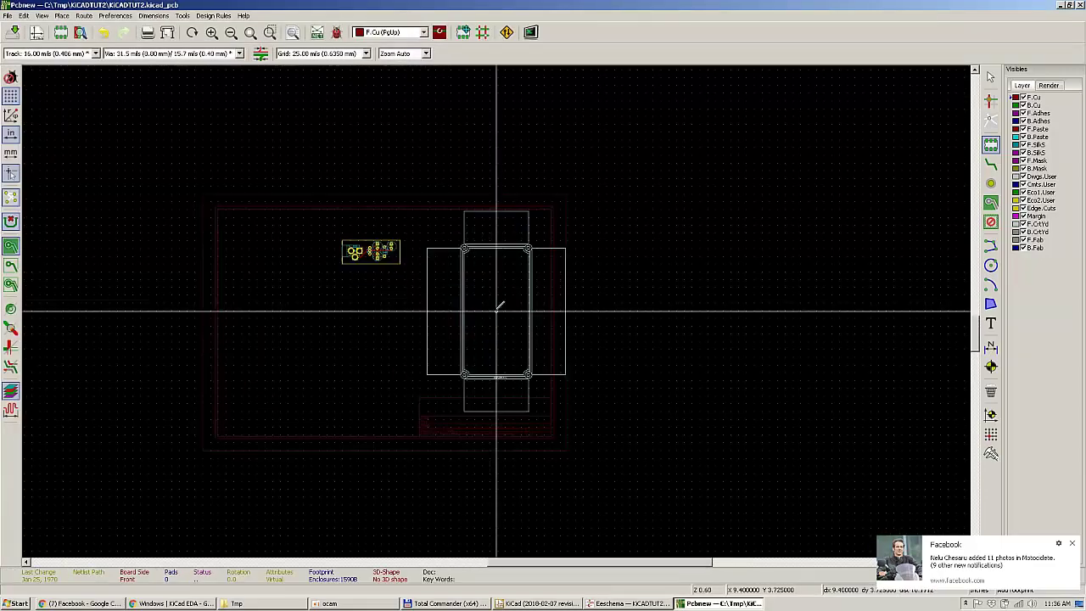
{"action": "scroll", "coordinate": [497, 310], "scroll_direction": "up", "scroll_amount": 3}
{"action": "scroll", "coordinate": [394, 352], "scroll_direction": "down", "scroll_amount": 4}
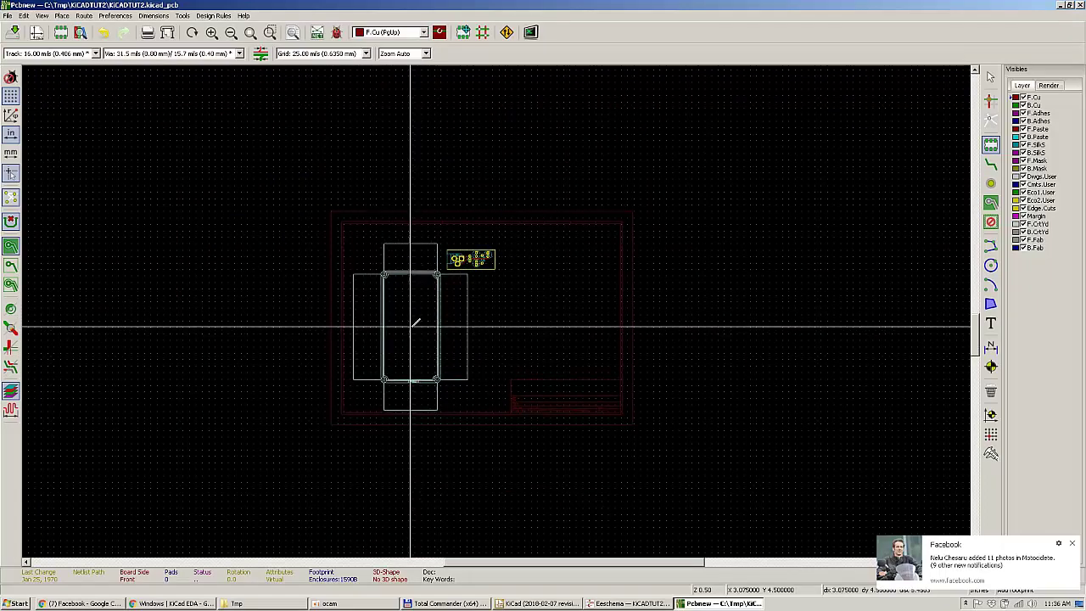
{"action": "left_click", "coordinate": [413, 319]}
{"action": "scroll", "coordinate": [501, 307], "scroll_direction": "up", "scroll_amount": 5}
{"action": "scroll", "coordinate": [500, 307], "scroll_direction": "down", "scroll_amount": 3}
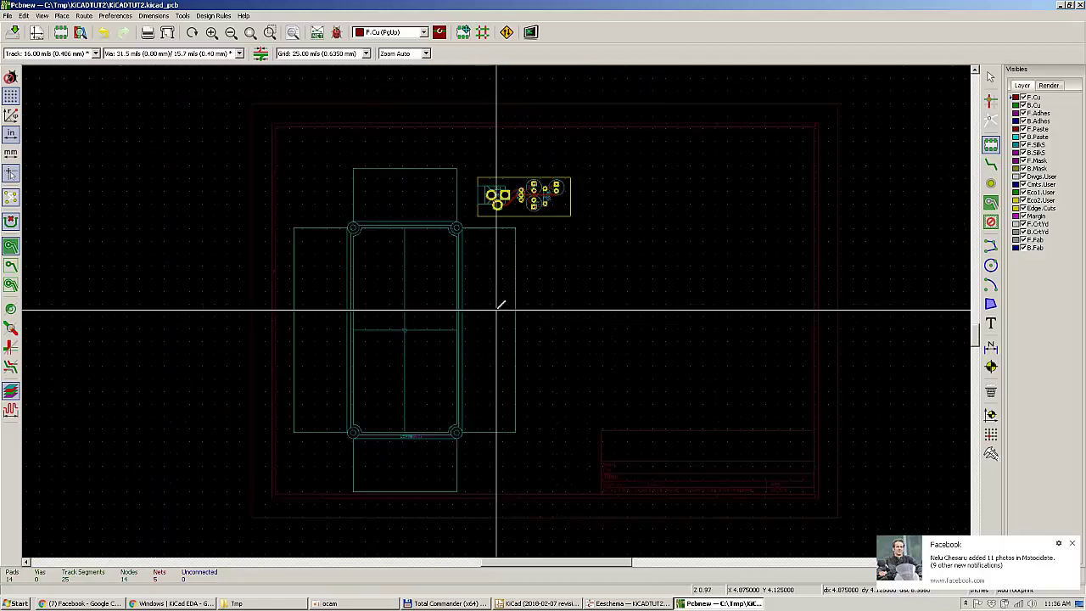
{"action": "scroll", "coordinate": [501, 308], "scroll_direction": "up", "scroll_amount": 3}
{"action": "scroll", "coordinate": [500, 307], "scroll_direction": "down", "scroll_amount": 3}
{"action": "scroll", "coordinate": [500, 307], "scroll_direction": "up", "scroll_amount": 3}
{"action": "scroll", "coordinate": [501, 307], "scroll_direction": "up", "scroll_amount": 1}
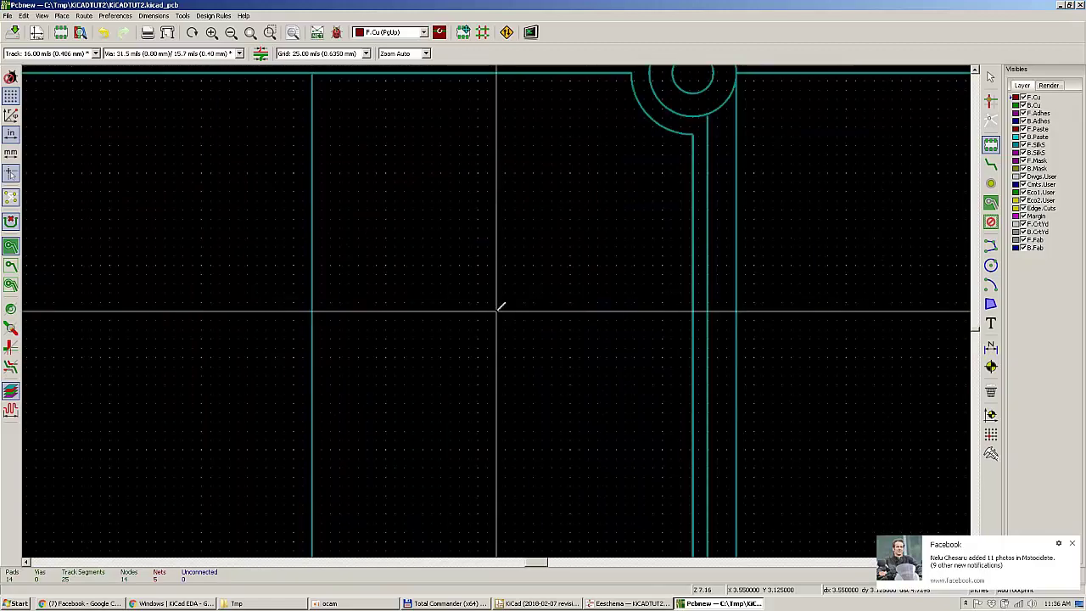
{"action": "scroll", "coordinate": [500, 307], "scroll_direction": "down", "scroll_amount": 2}
{"action": "key", "text": "Escape"}
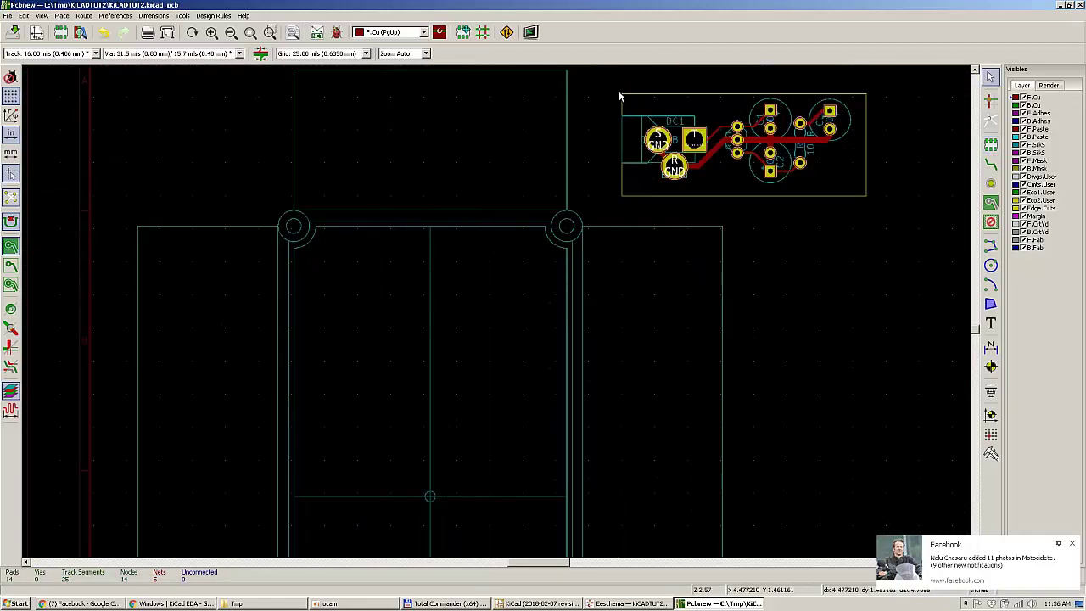
Step: Select the whole board with its outline and move it inside the 1590B enclosure, just below the upper wall
{"action": "left_click_drag", "start_coordinate": [606, 81], "coordinate": [911, 221]}
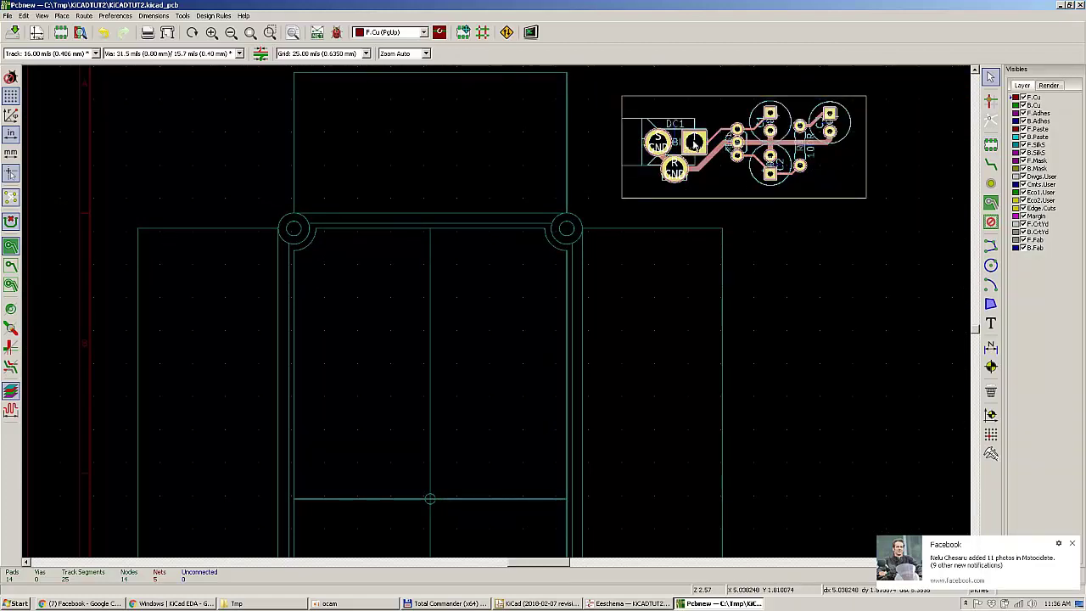
{"action": "key", "text": "Escape"}
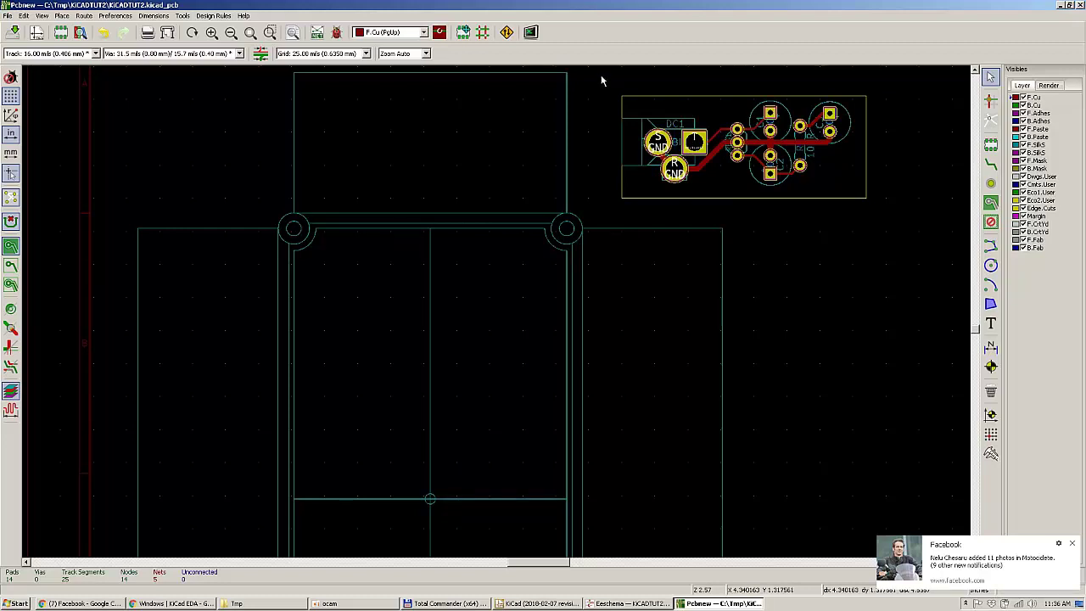
{"action": "left_click_drag", "start_coordinate": [599, 85], "coordinate": [888, 229]}
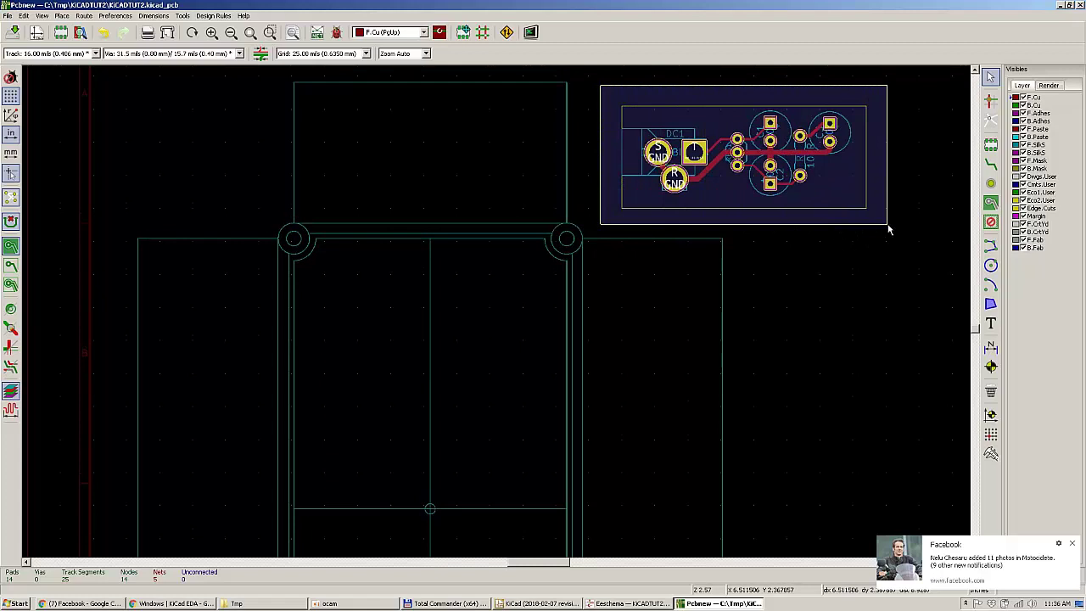
{"action": "left_click_drag", "start_coordinate": [888, 229], "coordinate": [888, 229]}
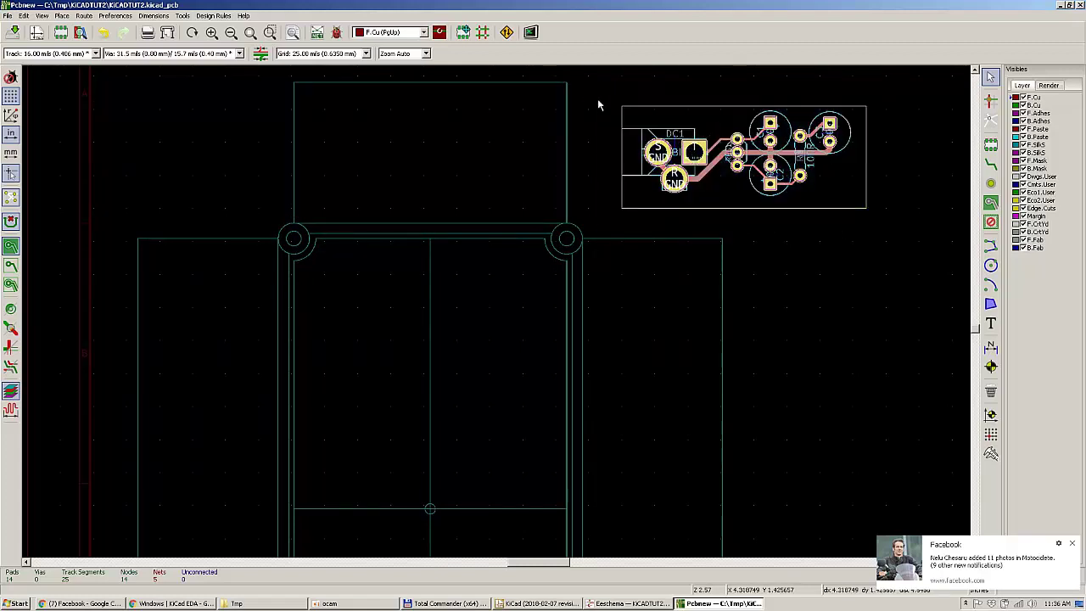
{"action": "left_click_drag", "start_coordinate": [598, 102], "coordinate": [914, 235]}
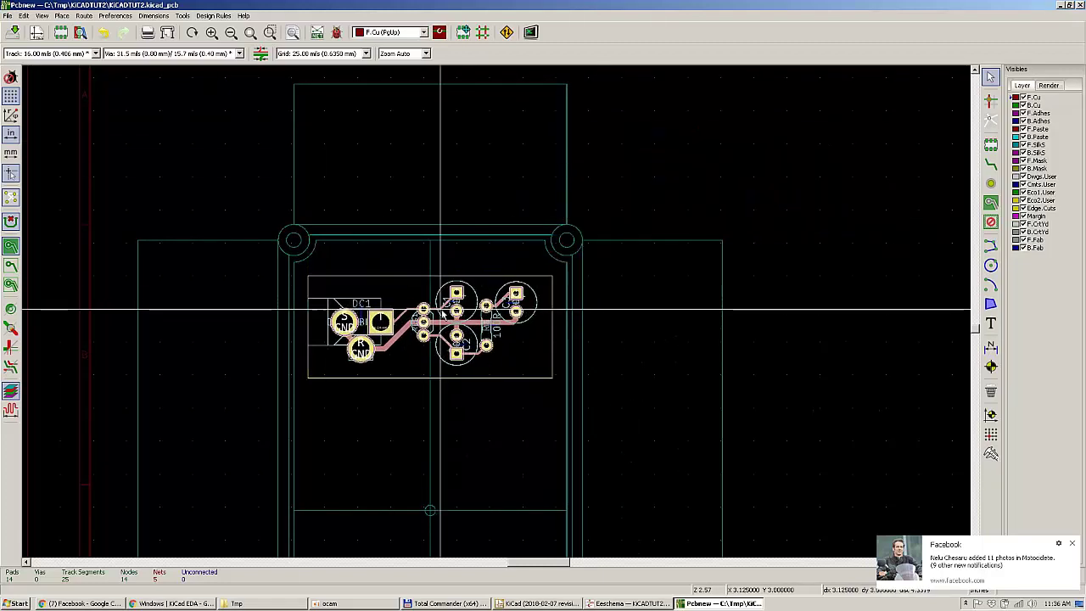
{"action": "scroll", "coordinate": [441, 312], "scroll_direction": "down", "scroll_amount": 1}
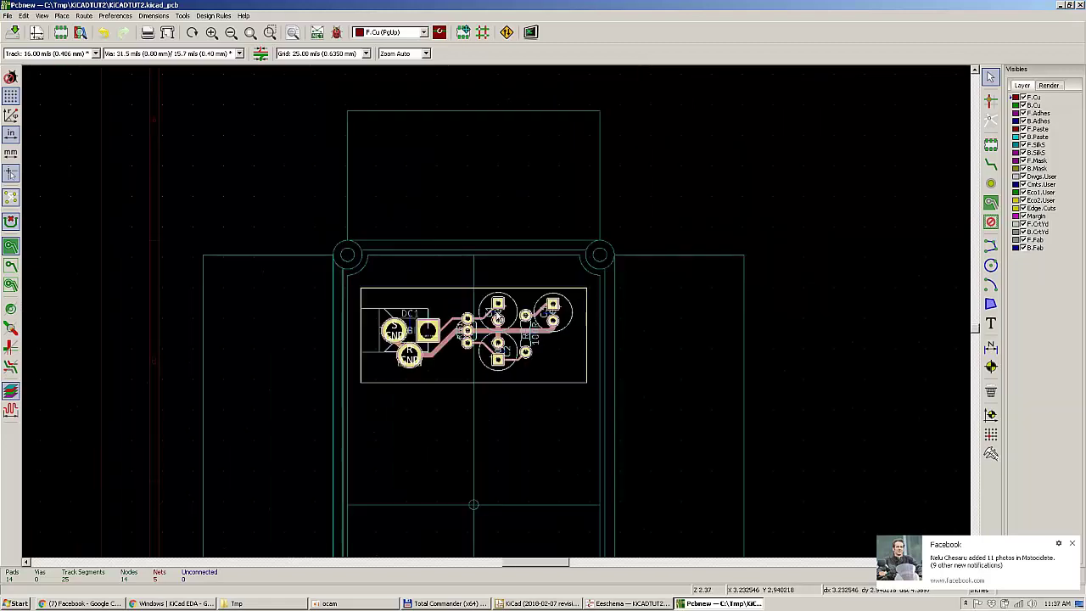
{"action": "left_click", "coordinate": [504, 450]}
Step: Check the board's position within the enclosure outline and show both in the 3D Viewer
{"action": "scroll", "coordinate": [489, 393], "scroll_direction": "down", "scroll_amount": 2}
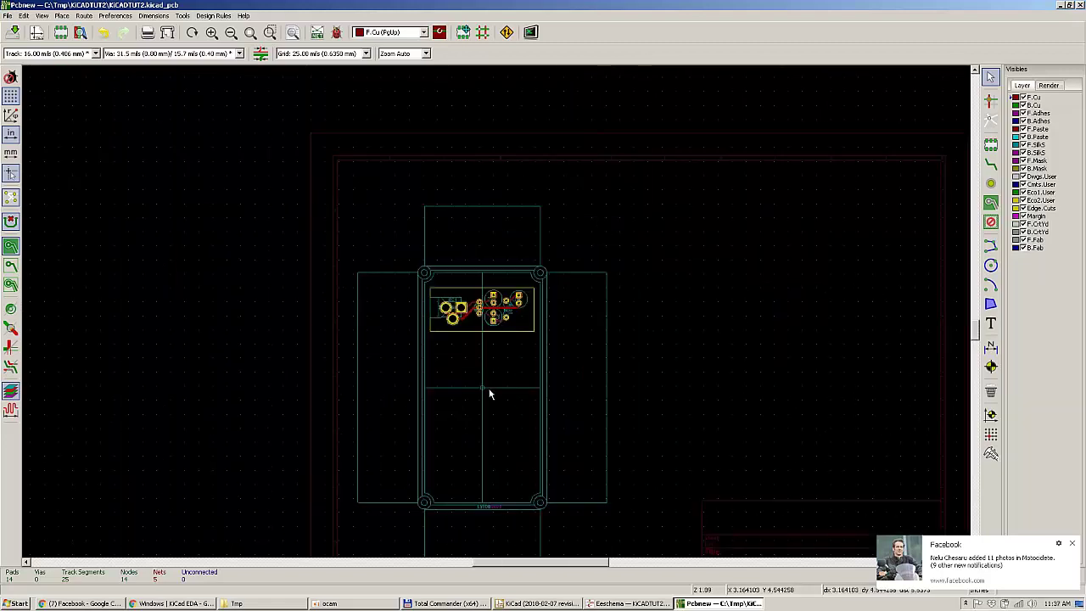
{"action": "scroll", "coordinate": [496, 309], "scroll_direction": "up", "scroll_amount": 1}
{"action": "scroll", "coordinate": [497, 317], "scroll_direction": "up", "scroll_amount": 1}
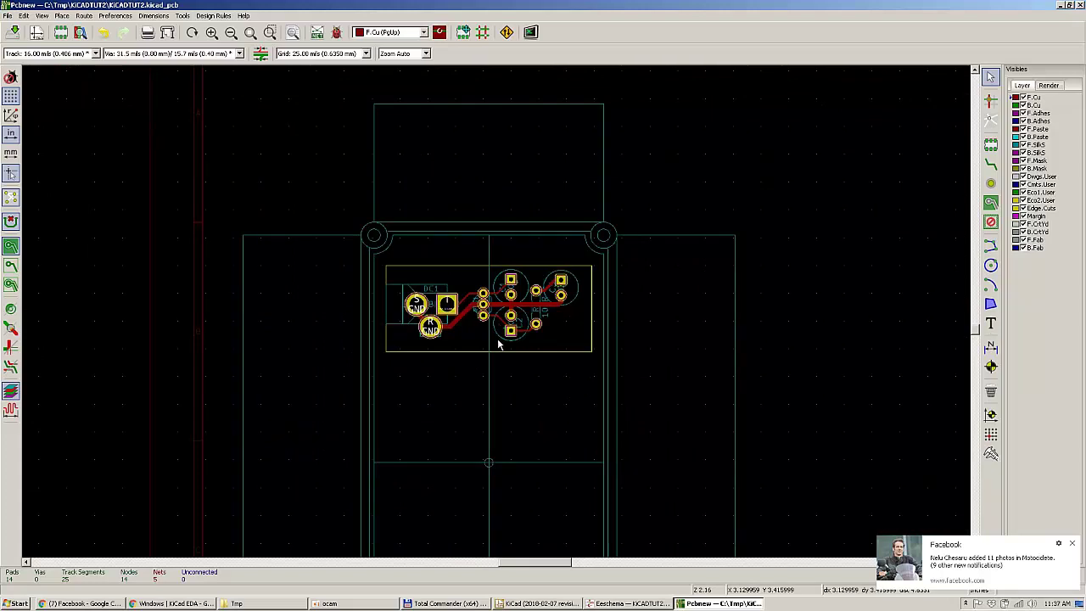
{"action": "scroll", "coordinate": [498, 343], "scroll_direction": "up", "scroll_amount": 1}
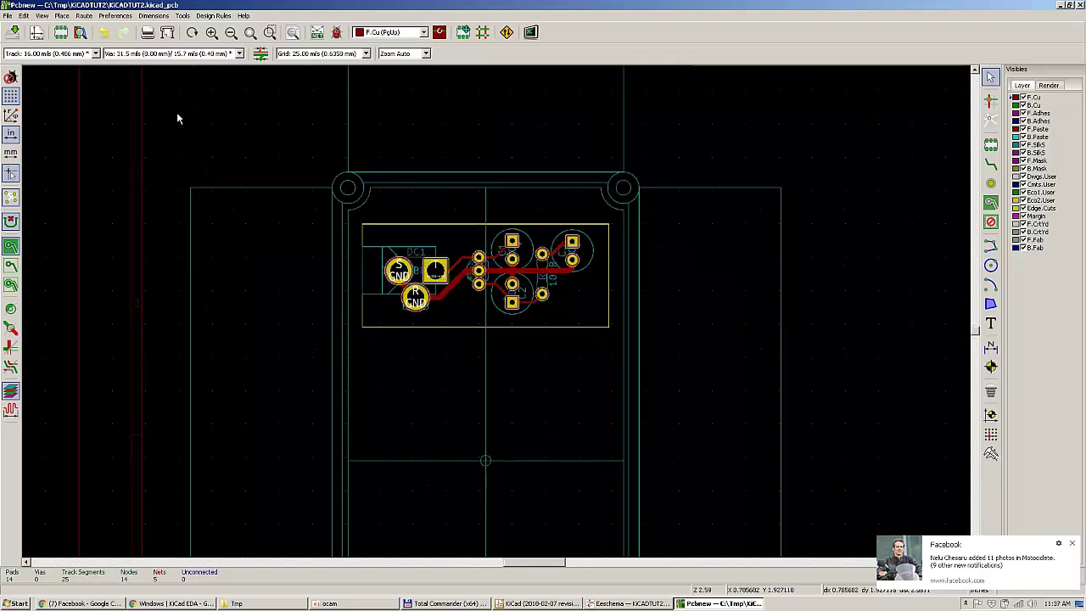
{"action": "left_click", "coordinate": [24, 16]}
{"action": "mouse_move", "coordinate": [42, 16]}
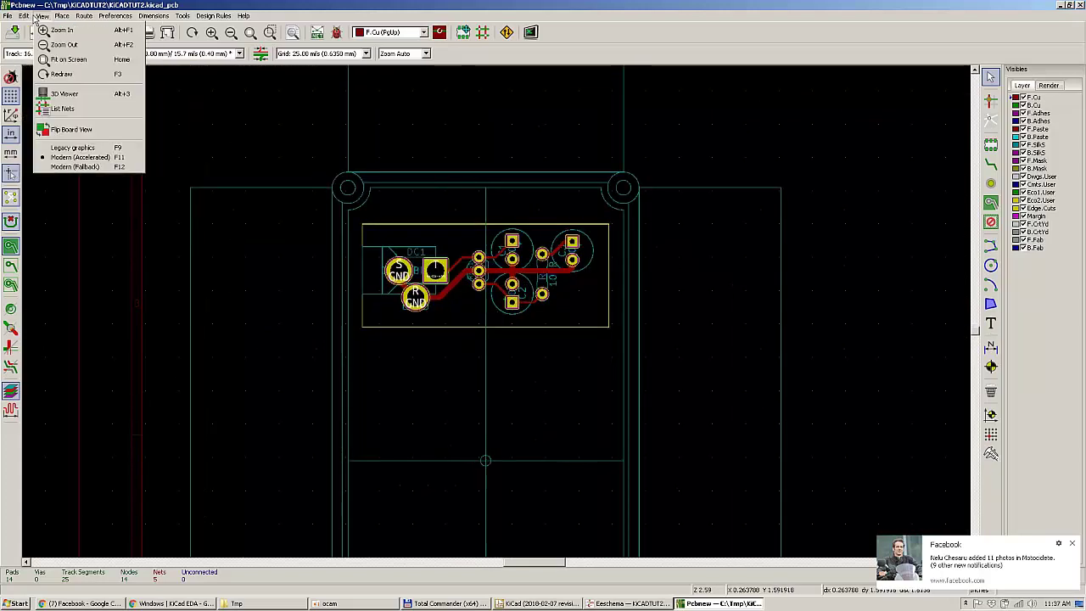
{"action": "left_click", "coordinate": [65, 95]}
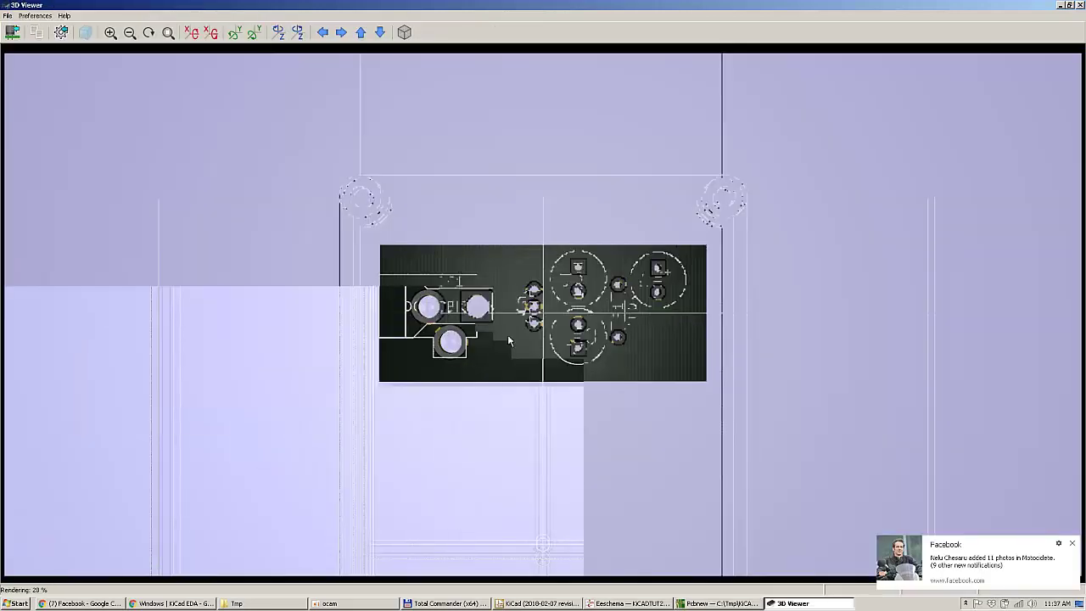
Step: Switch the 3D Viewer's render engine to OpenGL
{"action": "left_click", "coordinate": [8, 15]}
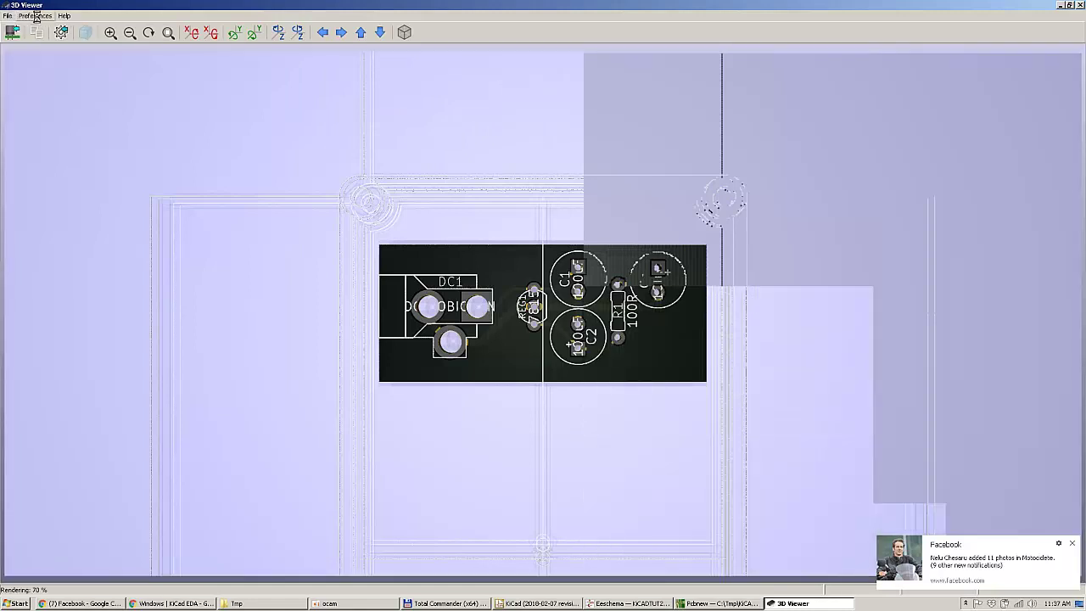
{"action": "left_click", "coordinate": [34, 15]}
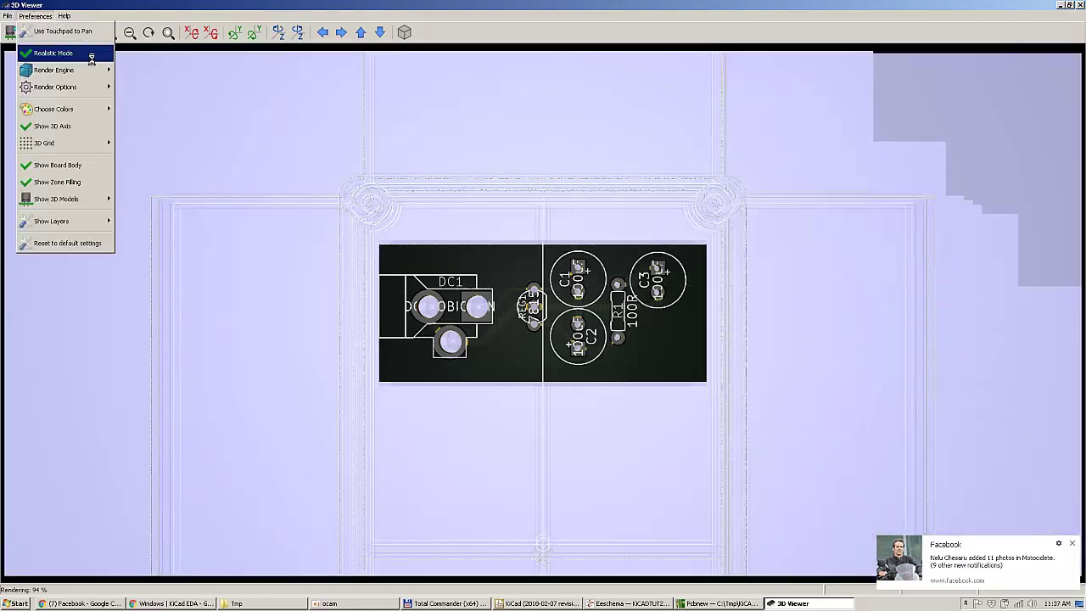
{"action": "mouse_move", "coordinate": [95, 70]}
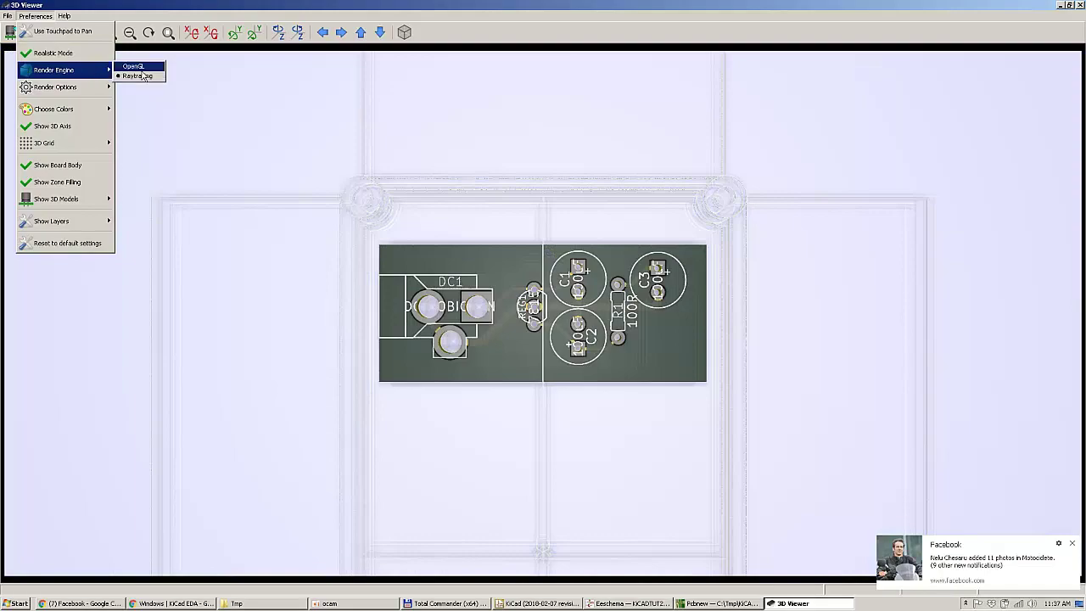
{"action": "left_click", "coordinate": [136, 66]}
Step: Orbit the 3D view to a tilted angle showing the board within the enclosure outline, and close the 3D Viewer
{"action": "scroll", "coordinate": [515, 441], "scroll_direction": "up", "scroll_amount": 2}
{"action": "scroll", "coordinate": [514, 441], "scroll_direction": "down", "scroll_amount": 4}
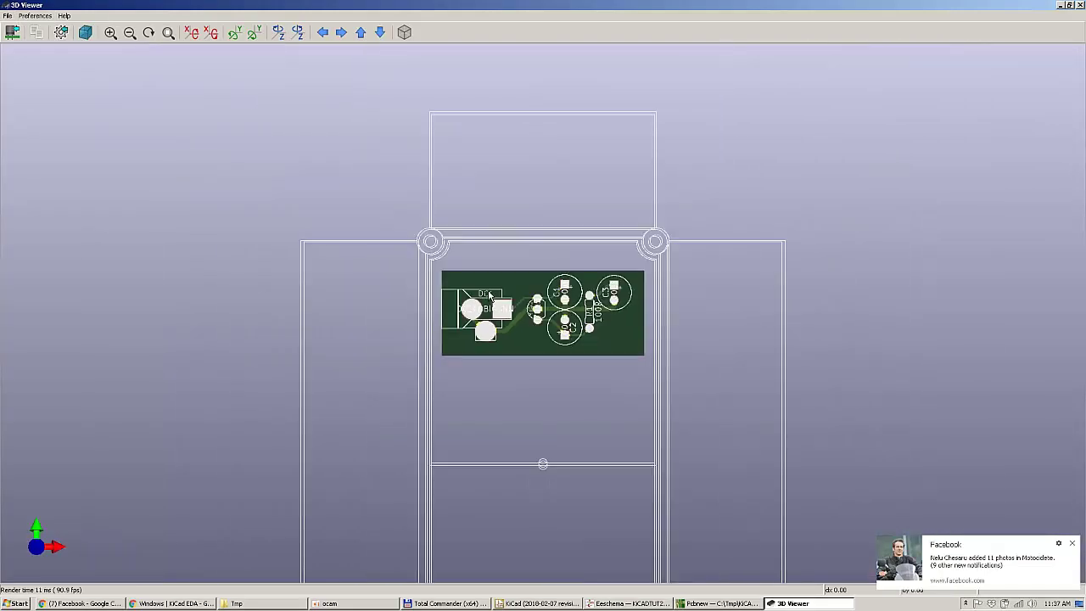
{"action": "left_click_drag", "start_coordinate": [514, 441], "coordinate": [473, 182]}
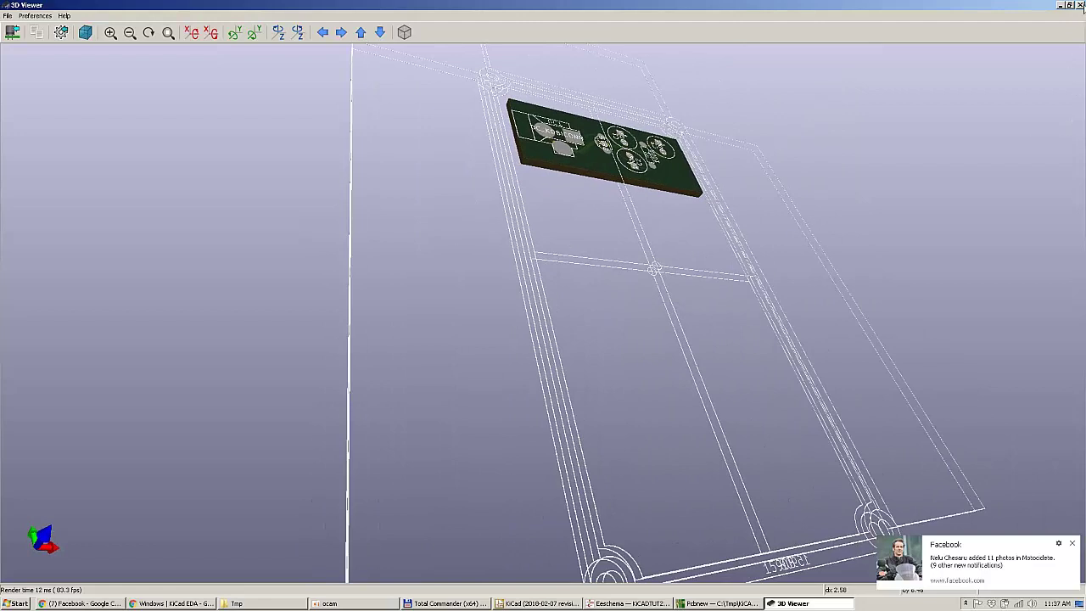
{"action": "left_click", "coordinate": [1080, 5]}
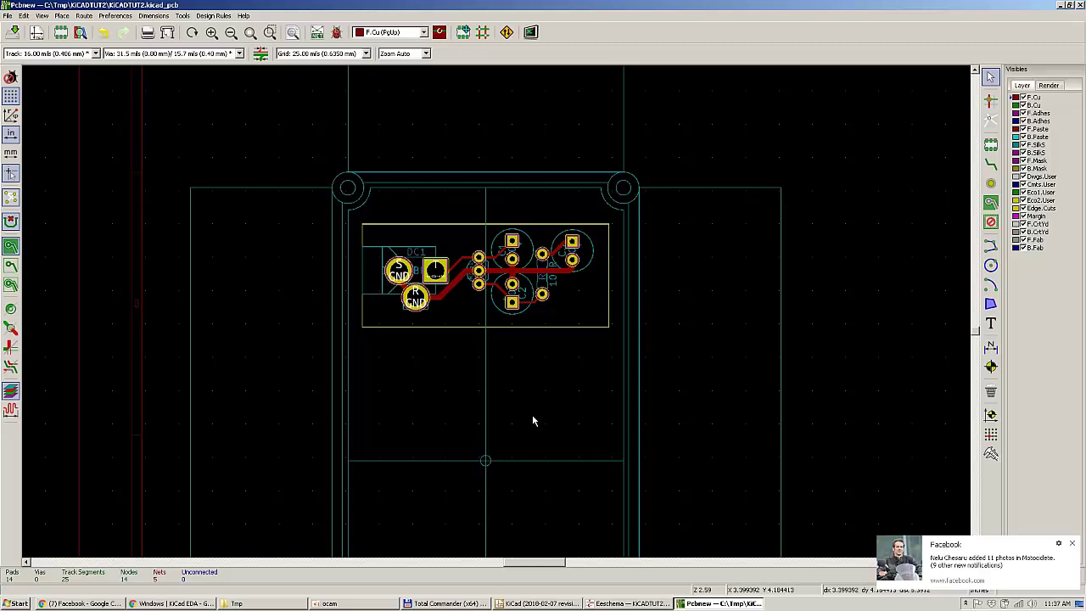
{"action": "scroll", "coordinate": [532, 414], "scroll_direction": "down", "scroll_amount": 2}
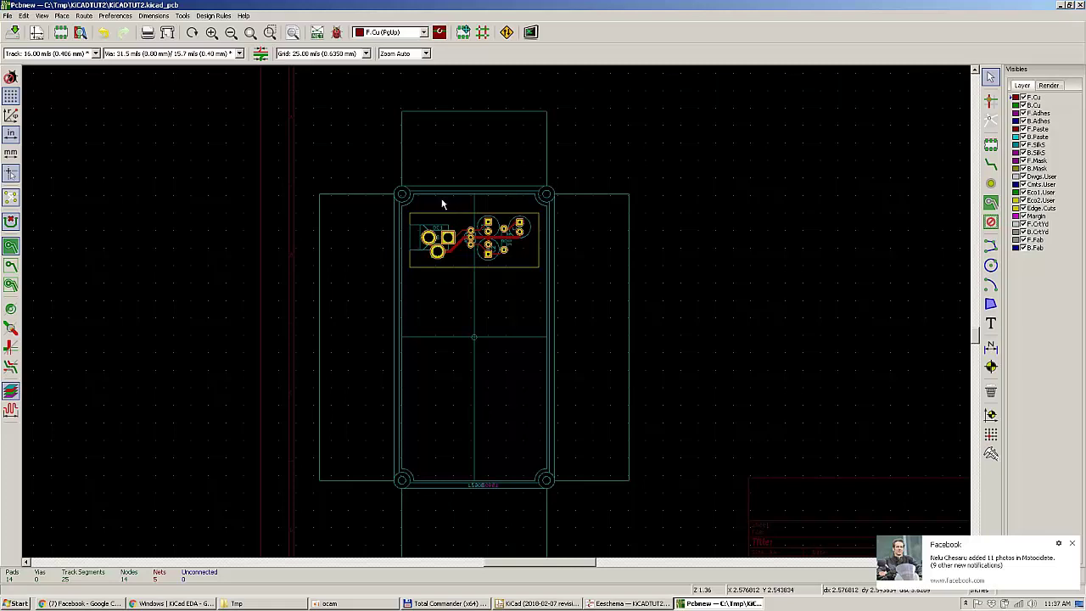
Step: Select the board together with the 1590B enclosure outline and move both to the middle of the drawing sheet
{"action": "scroll", "coordinate": [497, 314], "scroll_direction": "down", "scroll_amount": 1}
{"action": "scroll", "coordinate": [497, 314], "scroll_direction": "up", "scroll_amount": 1}
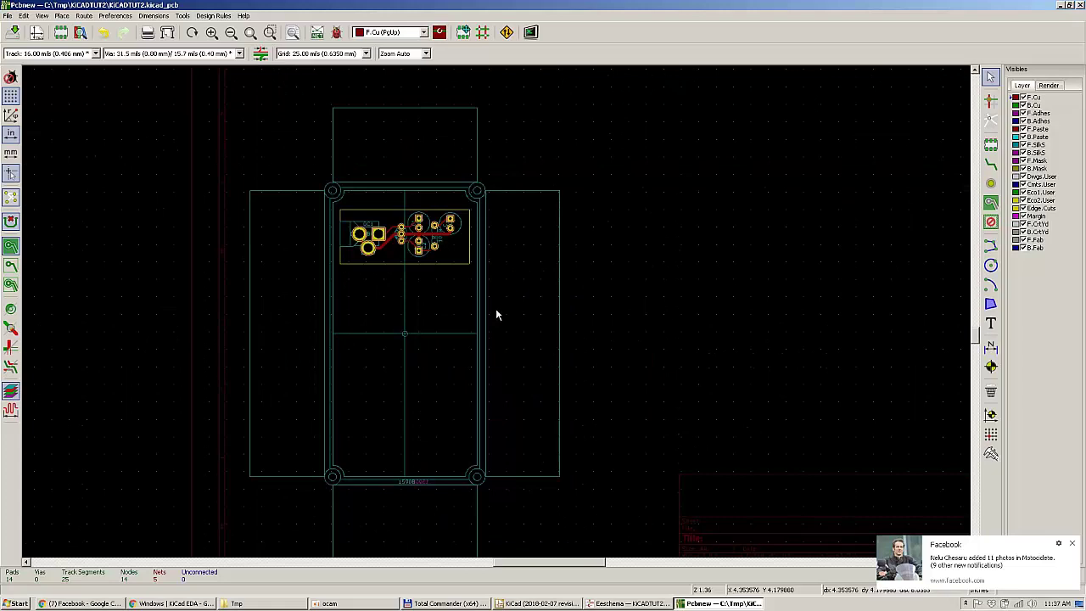
{"action": "left_click_drag", "start_coordinate": [173, 92], "coordinate": [593, 458]}
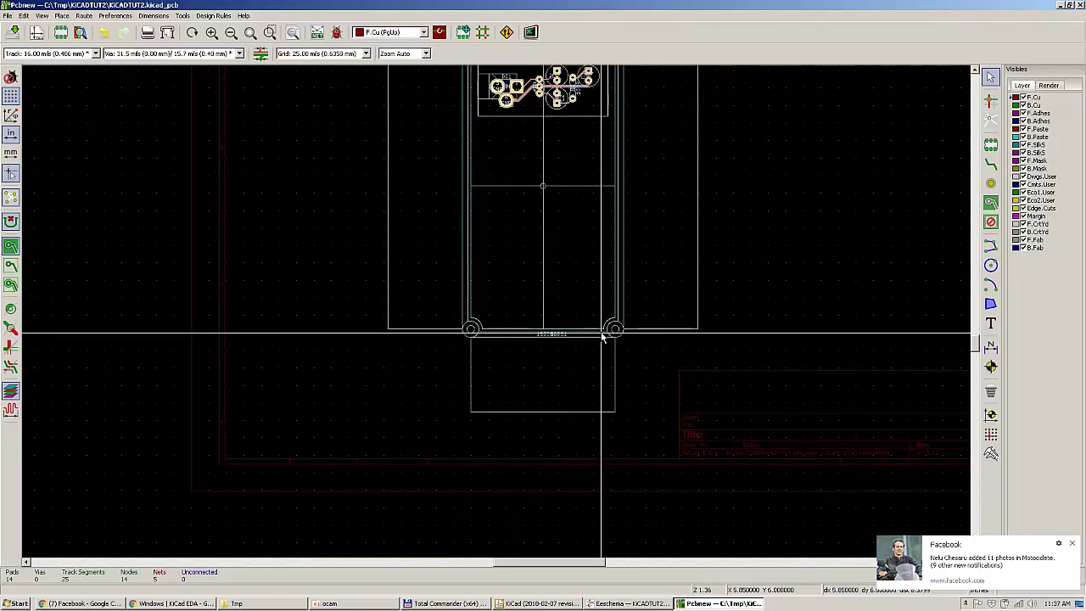
{"action": "left_click", "coordinate": [625, 335]}
{"action": "scroll", "coordinate": [625, 334], "scroll_direction": "down", "scroll_amount": 2}
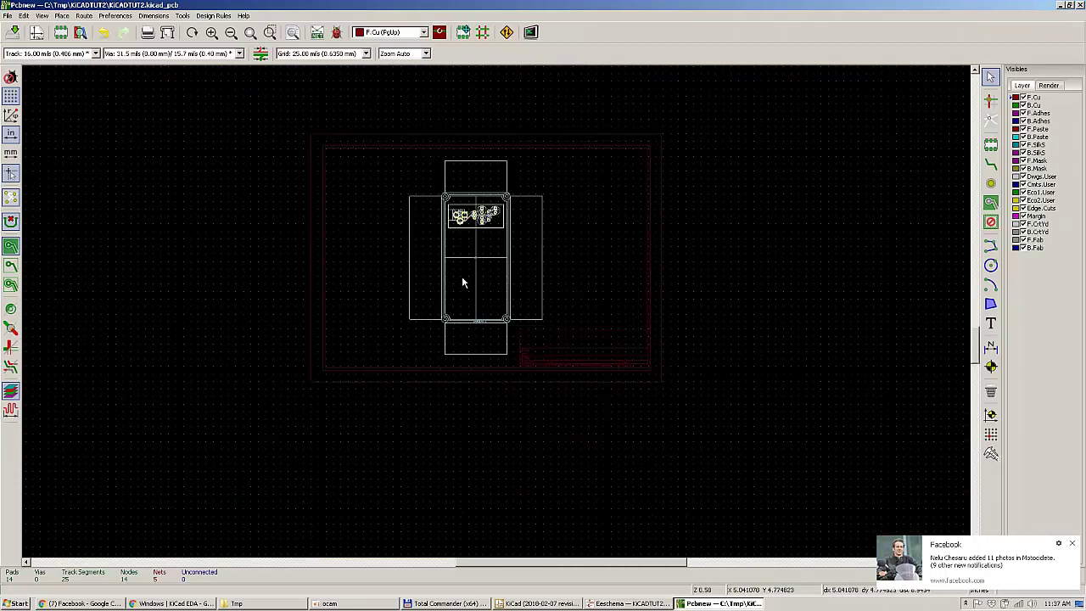
{"action": "scroll", "coordinate": [463, 282], "scroll_direction": "up", "scroll_amount": 2}
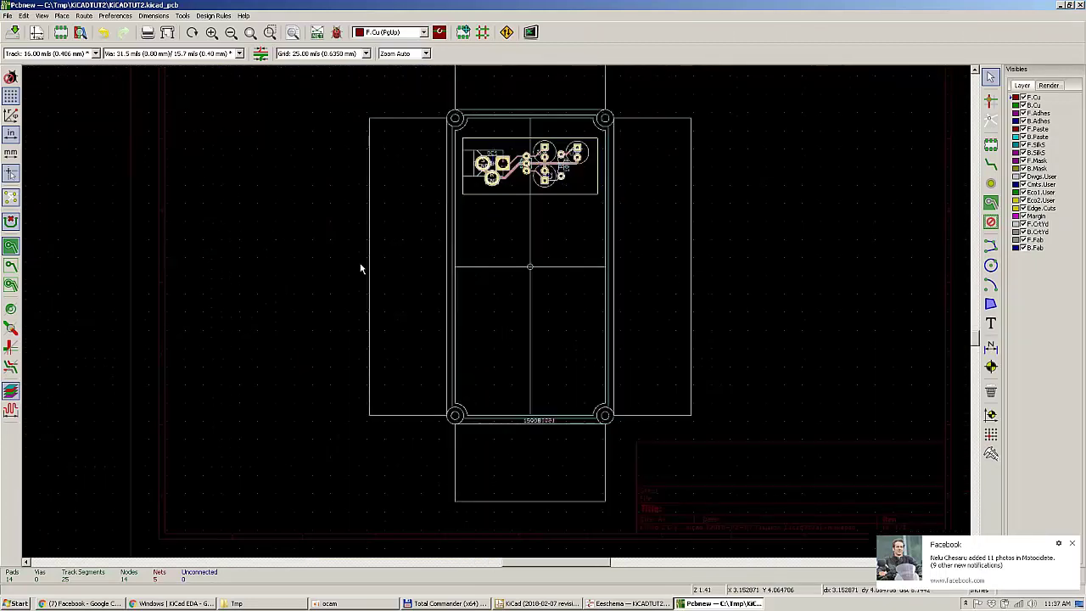
Step: Add the NMJ6HCD2 footprint from the Jacks library, rotate it 180°, and place it against the enclosure's left wall near the lower corner
{"action": "left_click", "coordinate": [317, 250]}
{"action": "left_click", "coordinate": [601, 310]}
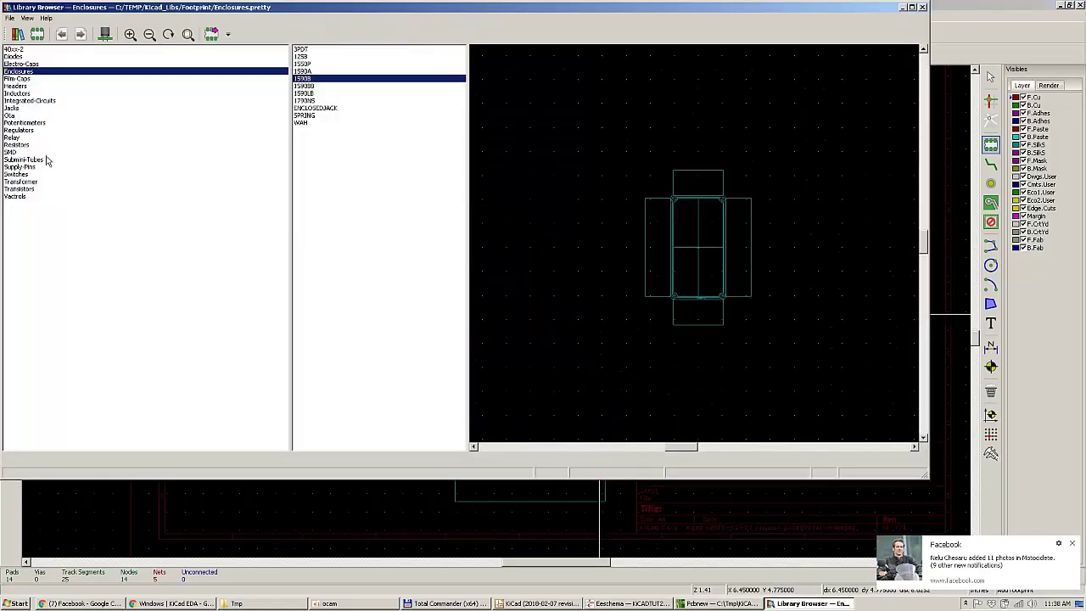
{"action": "left_click", "coordinate": [20, 145]}
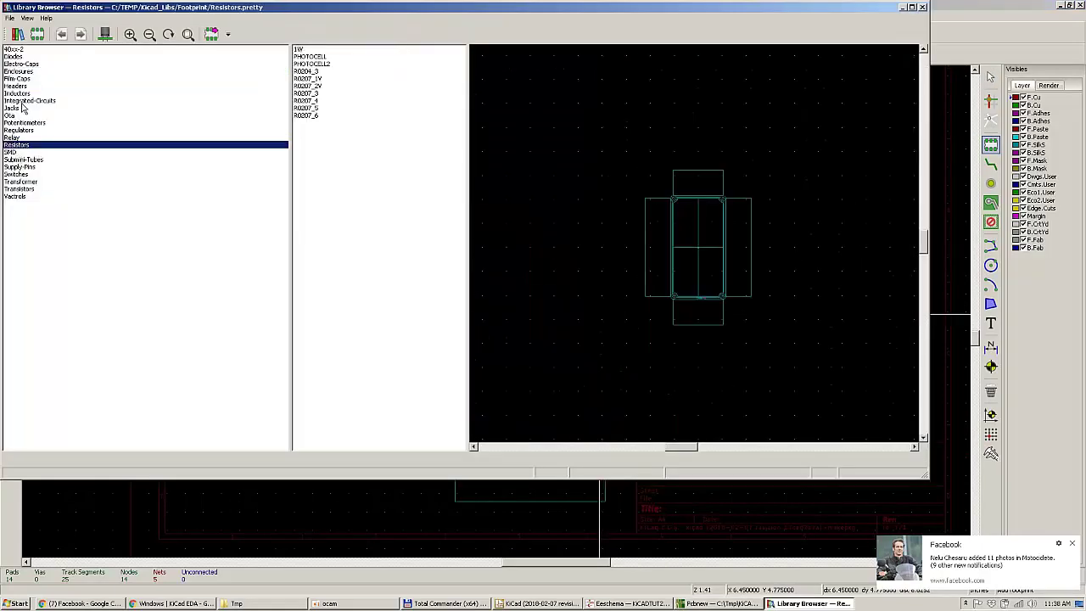
{"action": "left_click", "coordinate": [18, 108]}
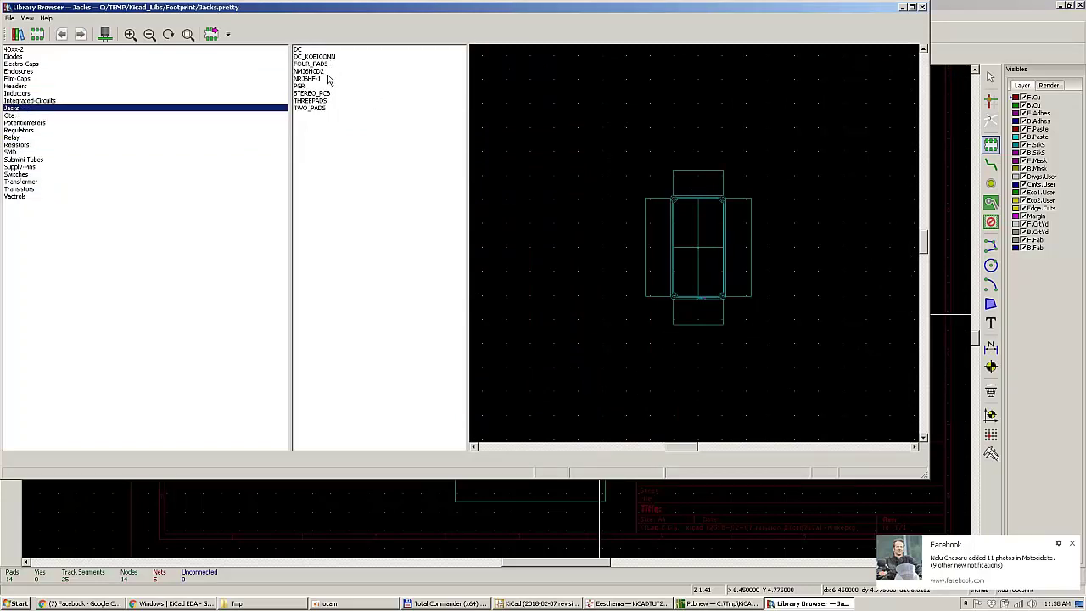
{"action": "left_click", "coordinate": [309, 72]}
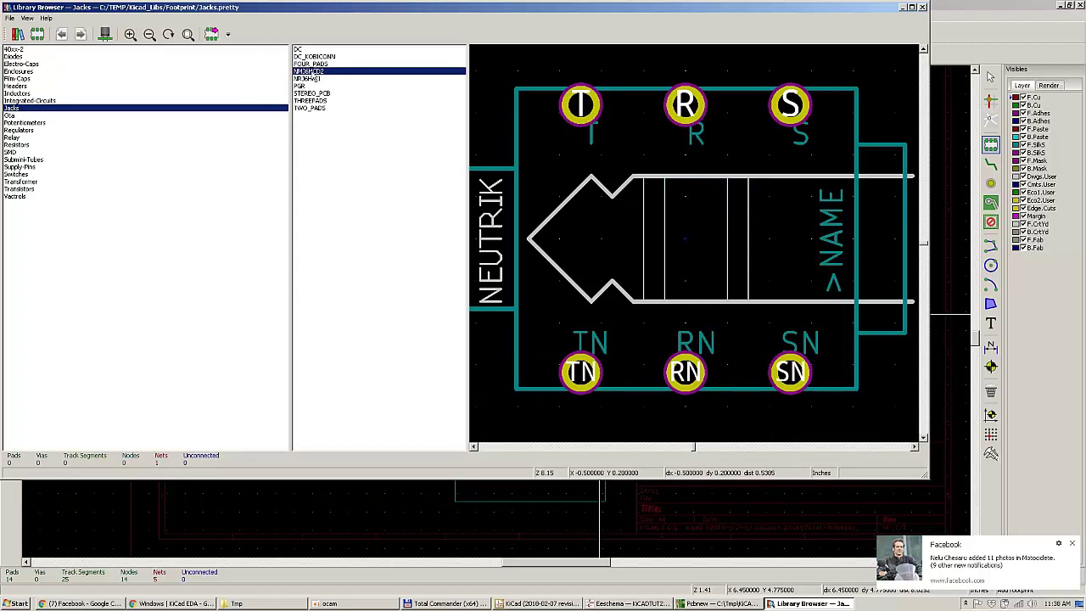
{"action": "double_click", "coordinate": [309, 71]}
{"action": "key", "text": "r"}
{"action": "key", "text": "r"}
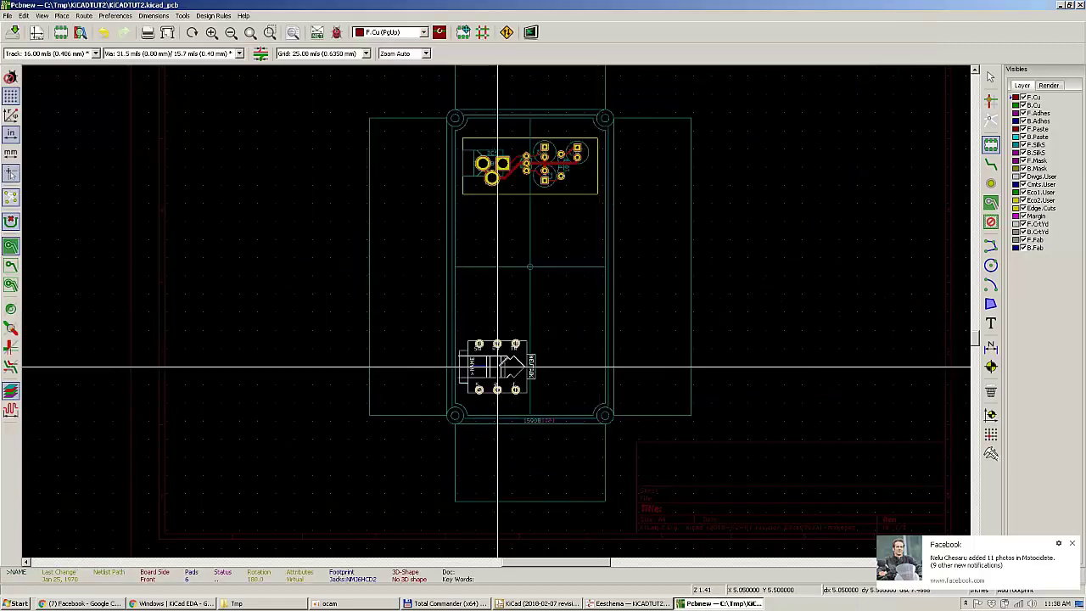
{"action": "scroll", "coordinate": [496, 367], "scroll_direction": "up", "scroll_amount": 4}
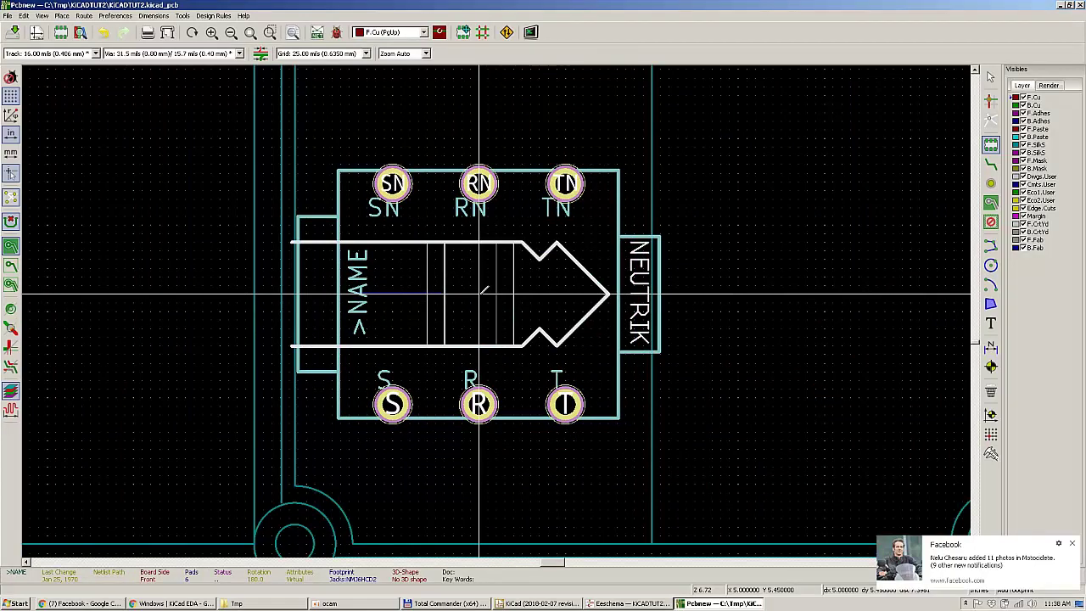
{"action": "left_click", "coordinate": [480, 251]}
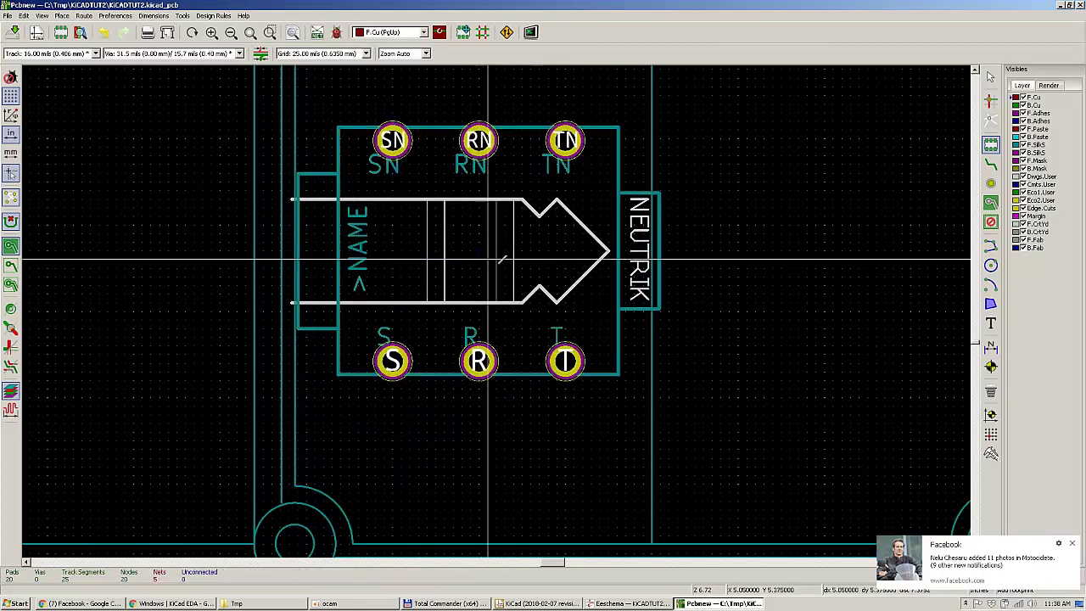
Step: Copy the placed jack footprint, picking a reference point beside it for the copy
{"action": "key", "text": "c"}
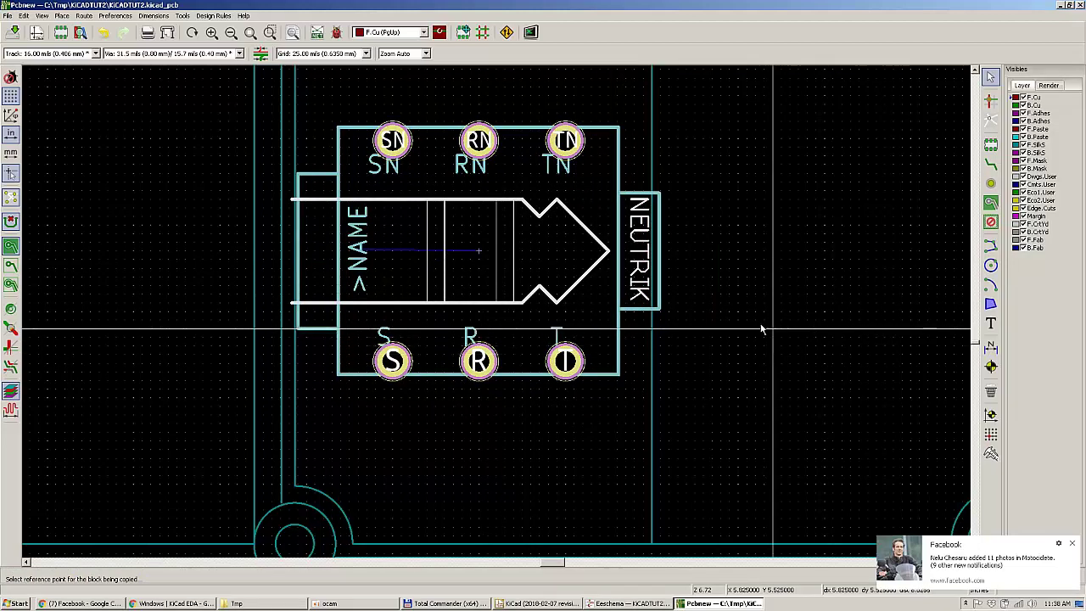
{"action": "left_click", "coordinate": [556, 363]}
{"action": "right_click", "coordinate": [564, 363]}
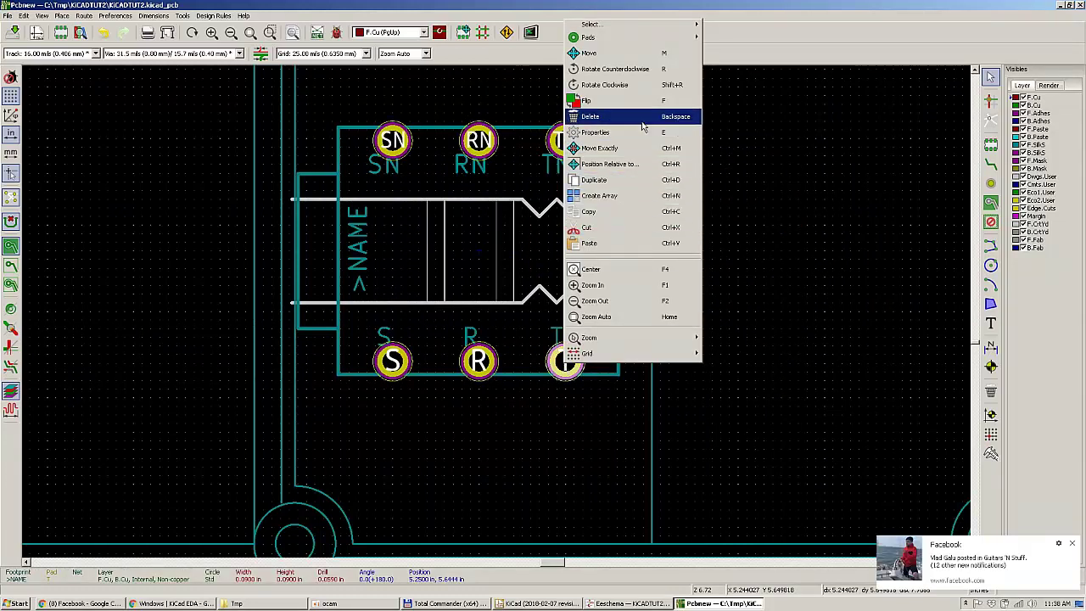
{"action": "left_click", "coordinate": [612, 217]}
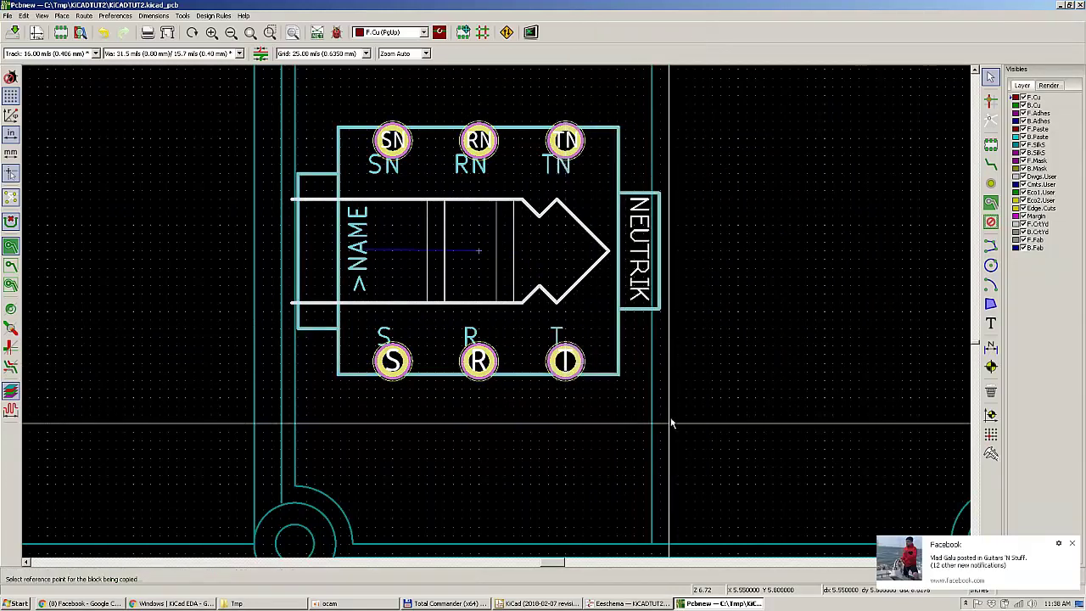
{"action": "left_click", "coordinate": [751, 369]}
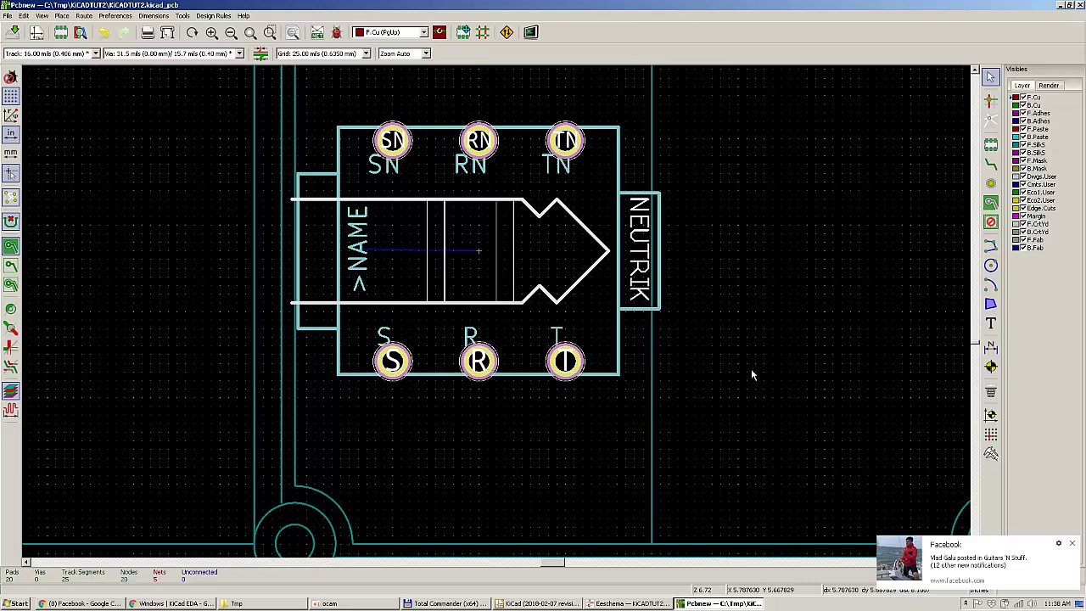
Step: Paste the copied jack, rotate it to face the first one, and place it level against the enclosure's right wall
{"action": "scroll", "coordinate": [861, 385], "scroll_direction": "down", "scroll_amount": 2}
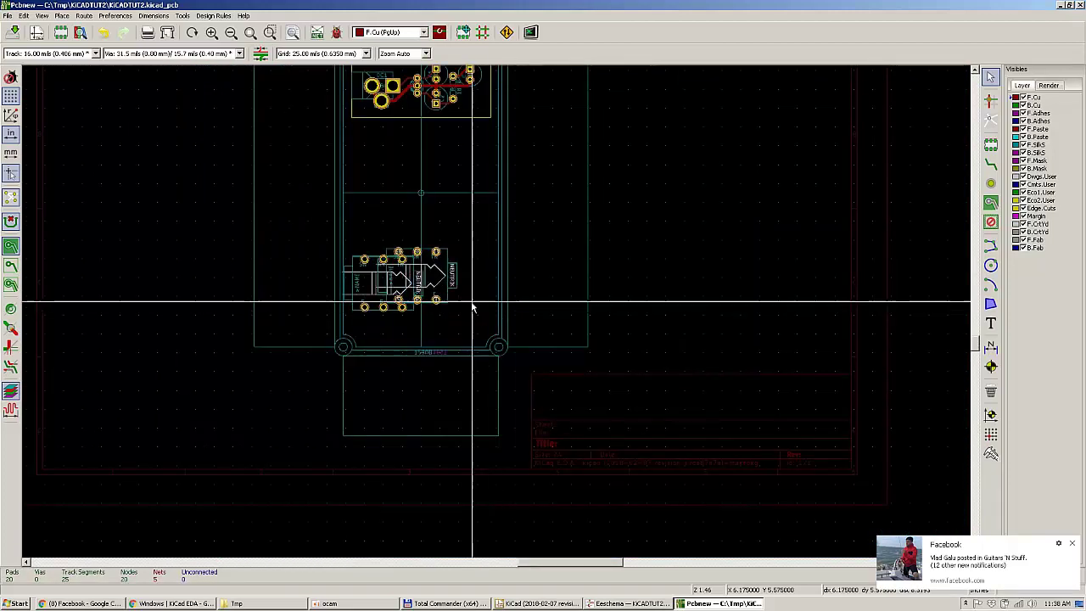
{"action": "scroll", "coordinate": [497, 311], "scroll_direction": "up", "scroll_amount": 2}
{"action": "key", "text": "r"}
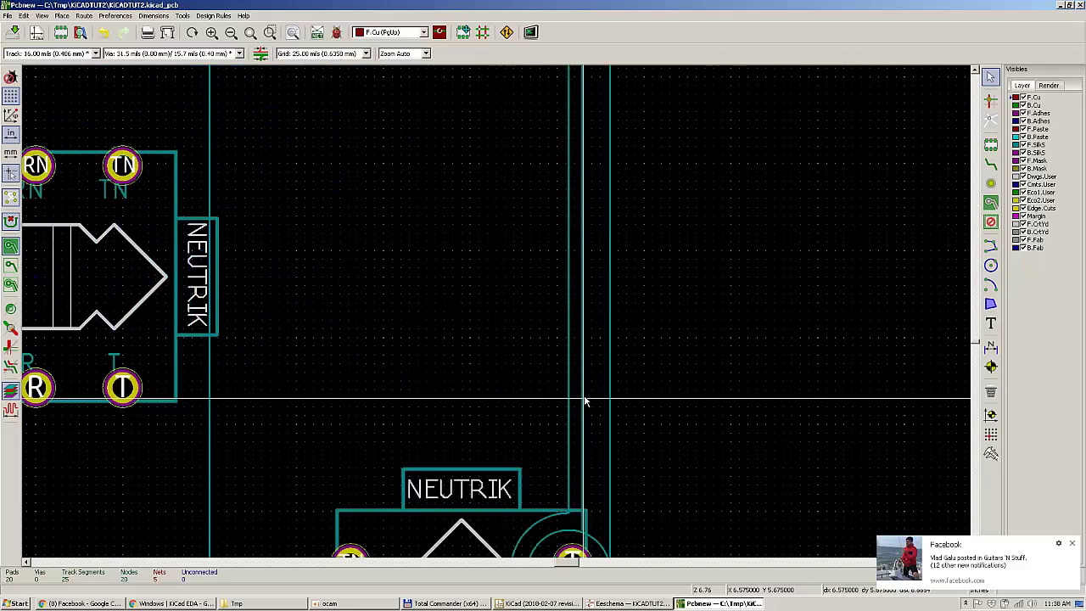
{"action": "key", "text": "r"}
{"action": "key", "text": "r"}
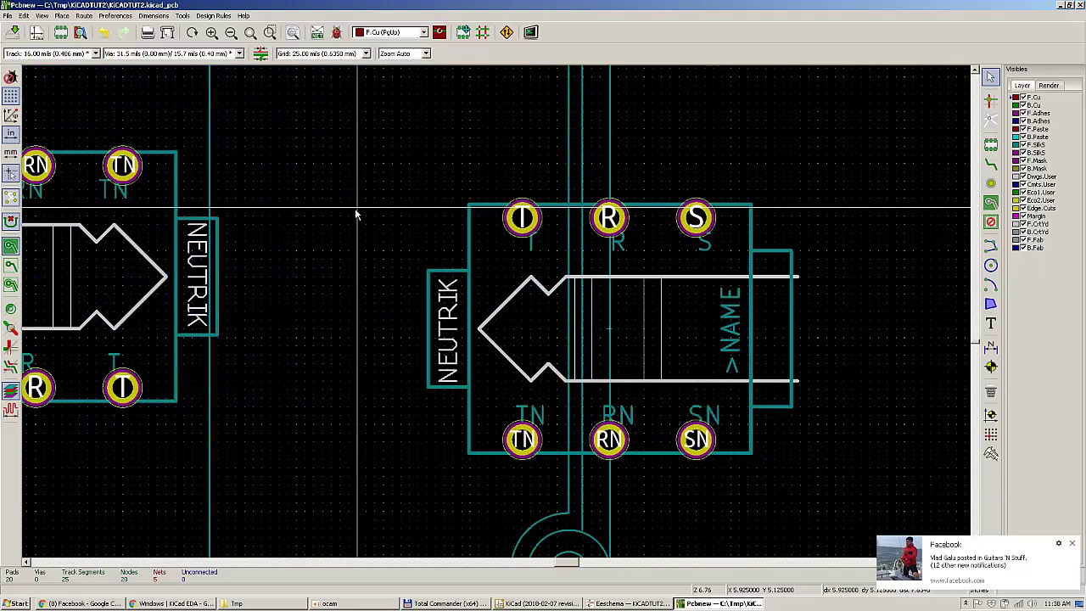
{"action": "left_click", "coordinate": [154, 160]}
{"action": "scroll", "coordinate": [497, 315], "scroll_direction": "down", "scroll_amount": 2}
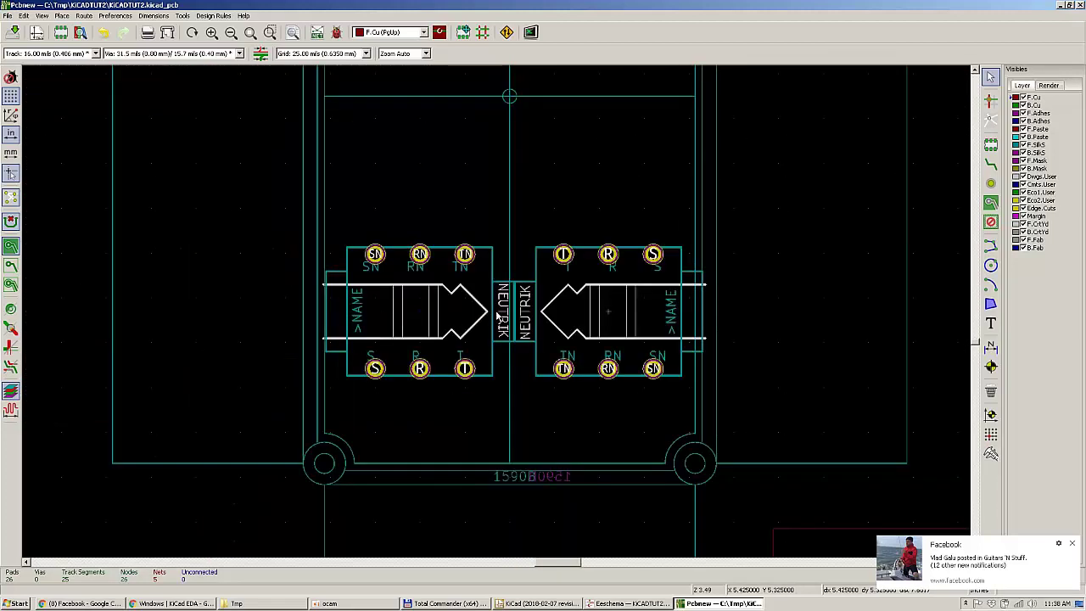
Step: Shift the left jack 0.025 in outward to open a gap between the two jacks, and check their spacing within the enclosure
{"action": "scroll", "coordinate": [486, 320], "scroll_direction": "up", "scroll_amount": 3}
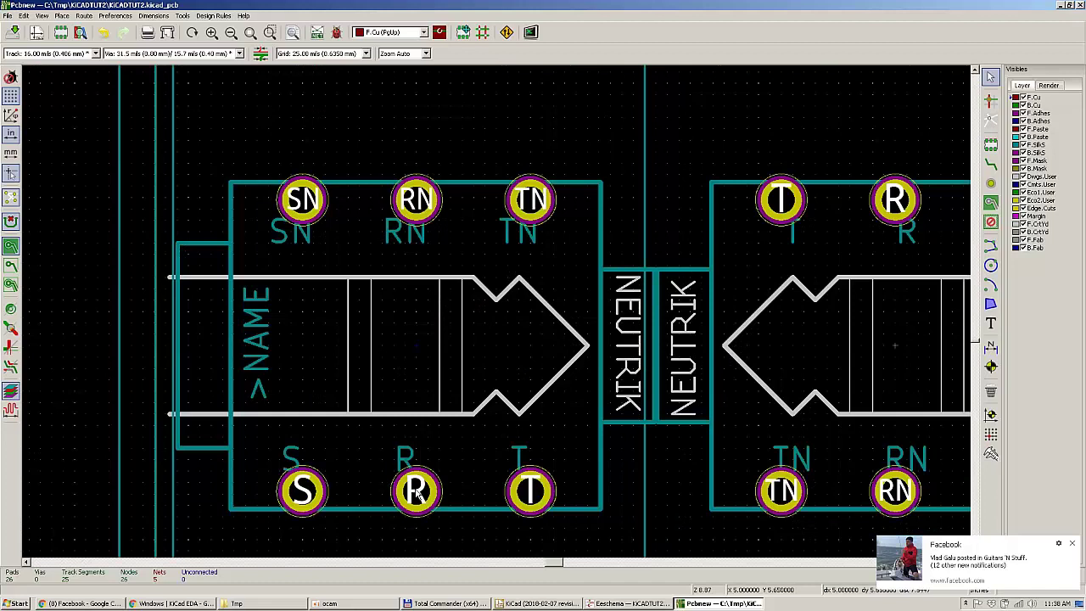
{"action": "key", "text": "m"}
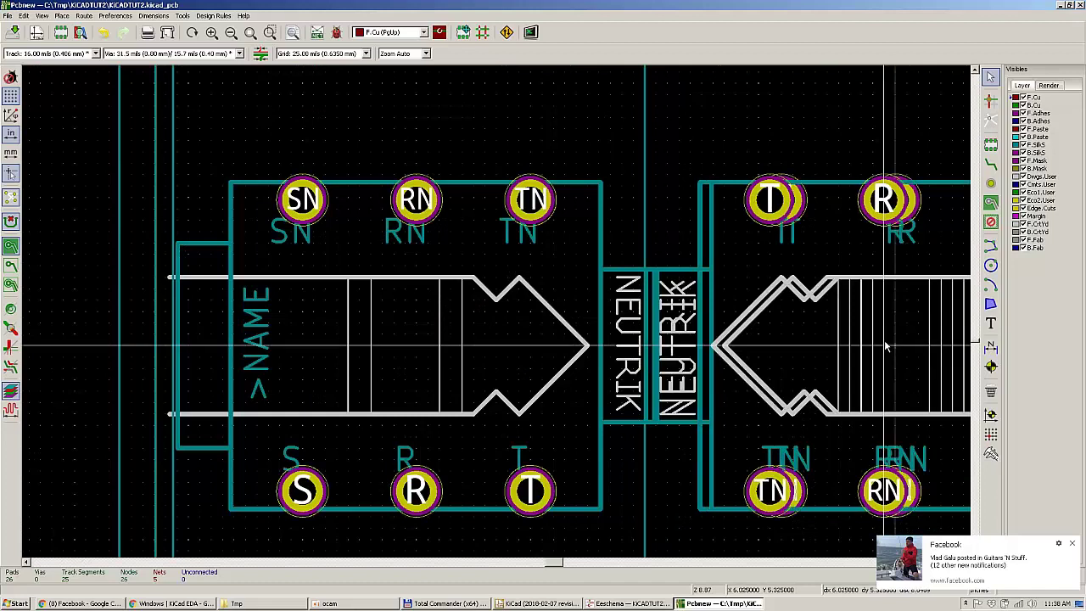
{"action": "left_click", "coordinate": [885, 344]}
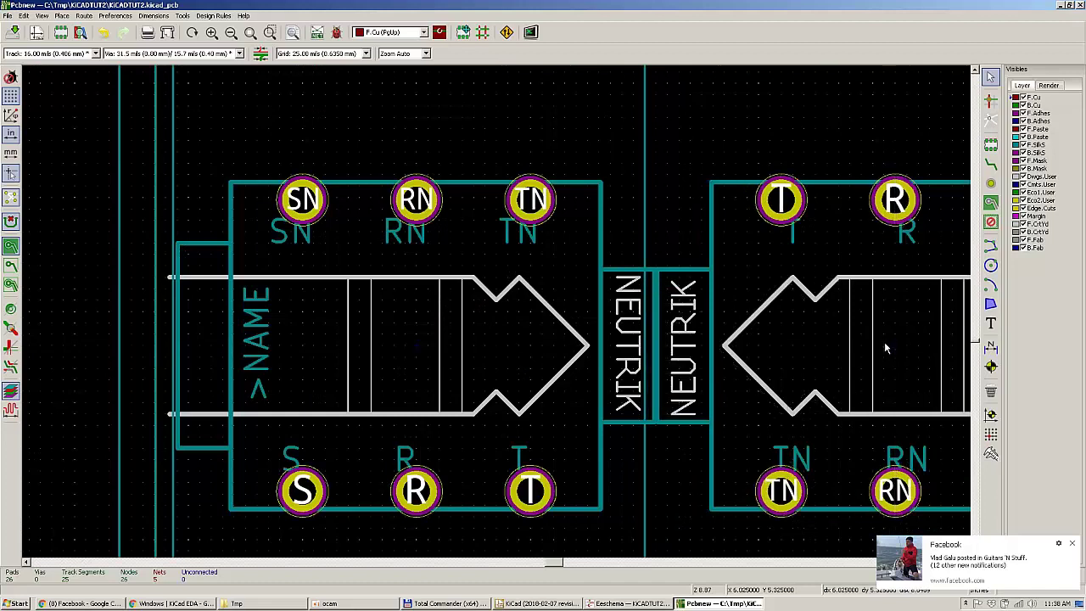
{"action": "left_click", "coordinate": [415, 496]}
{"action": "key", "text": "m"}
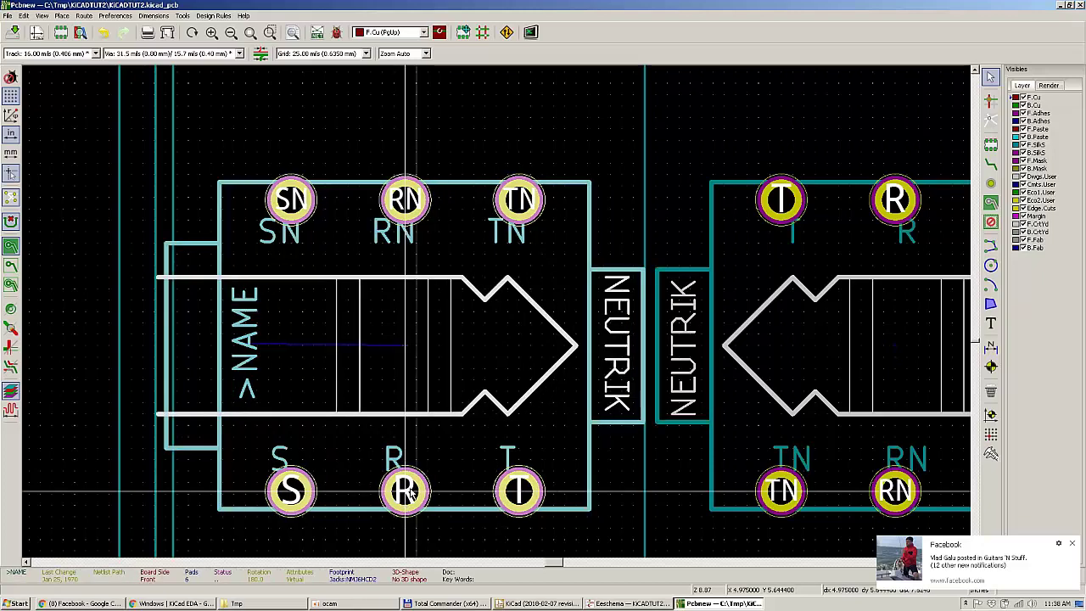
{"action": "scroll", "coordinate": [407, 490], "scroll_direction": "down", "scroll_amount": 3}
{"action": "key", "text": "F4"}
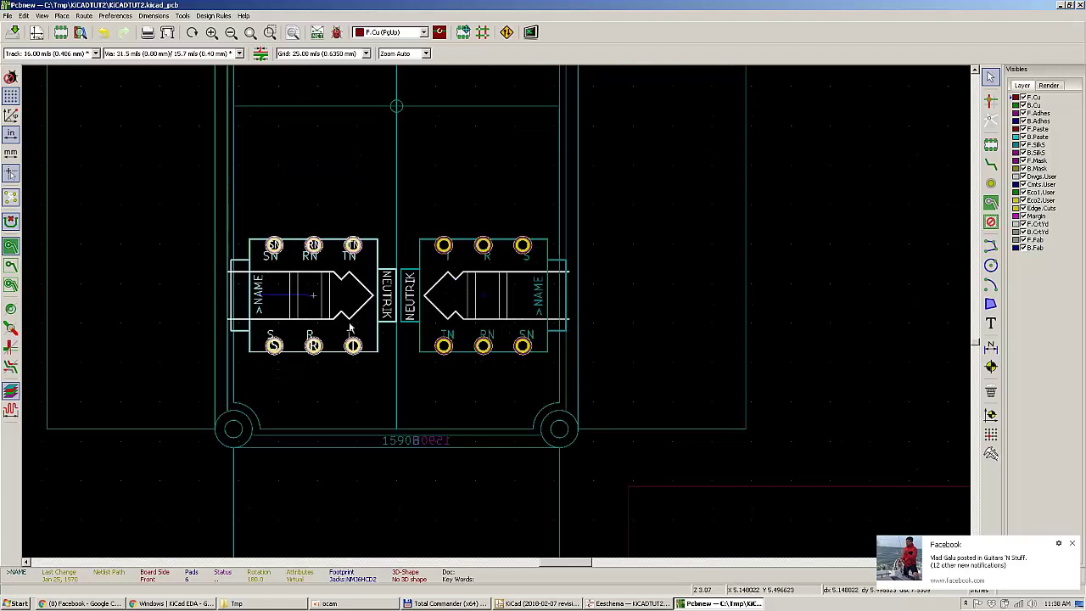
{"action": "scroll", "coordinate": [290, 300], "scroll_direction": "up", "scroll_amount": 1}
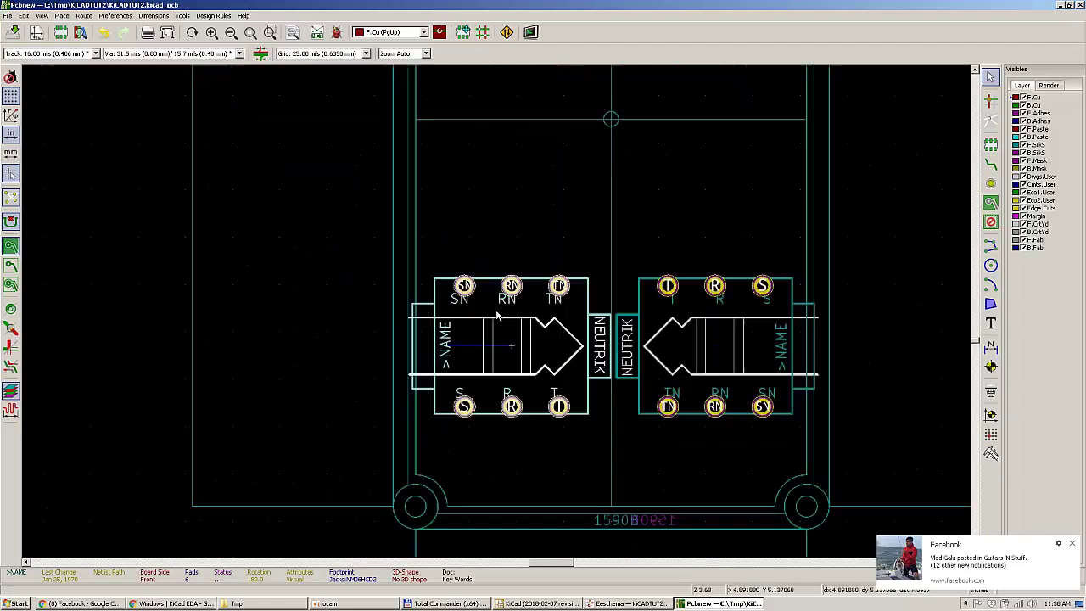
{"action": "scroll", "coordinate": [477, 289], "scroll_direction": "down", "scroll_amount": 1}
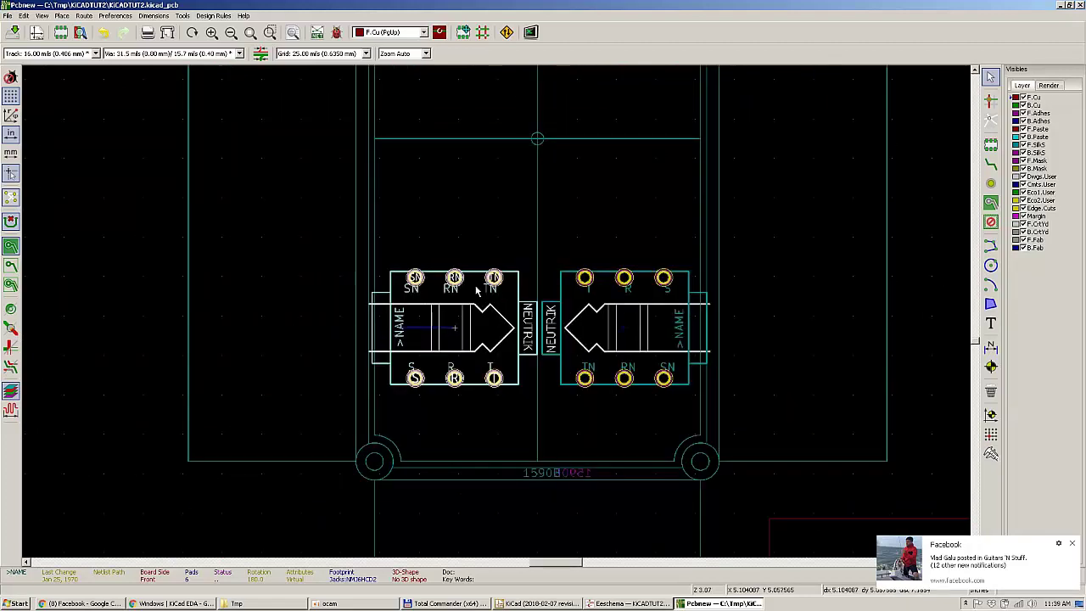
{"action": "scroll", "coordinate": [525, 318], "scroll_direction": "up", "scroll_amount": 2}
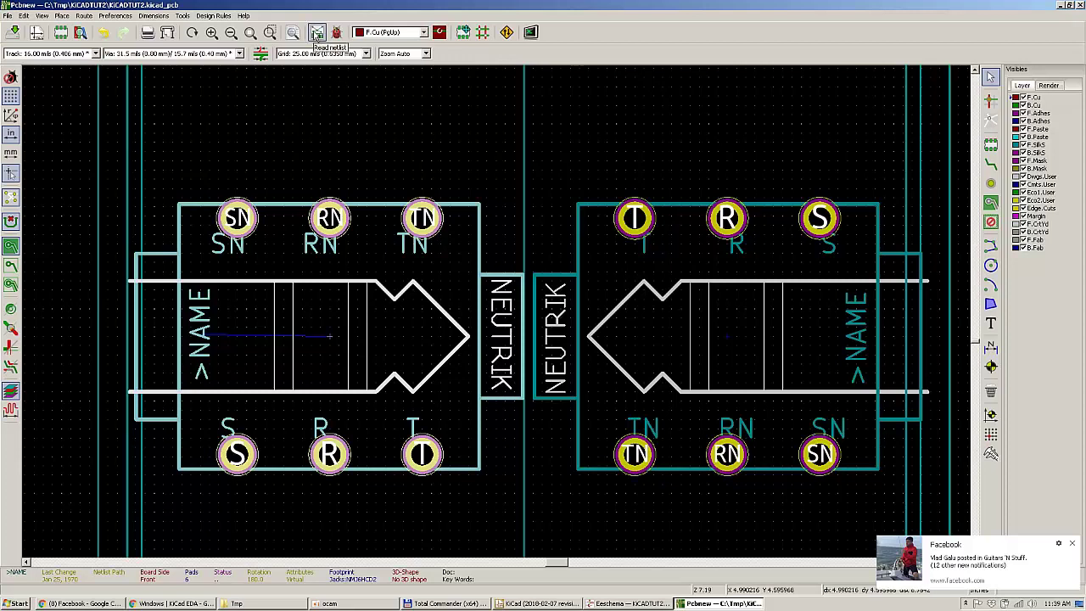
Step: Update the PCB from the schematic to remove the enclosure and jack footprints that are not in it, and close the update dialog
{"action": "left_click", "coordinate": [182, 16]}
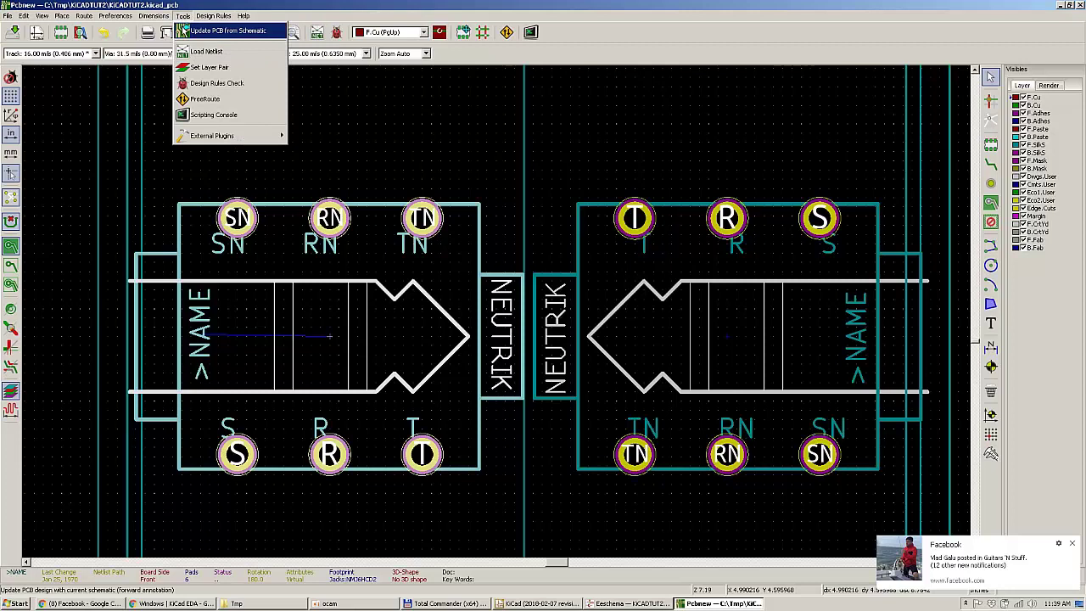
{"action": "left_click", "coordinate": [183, 31]}
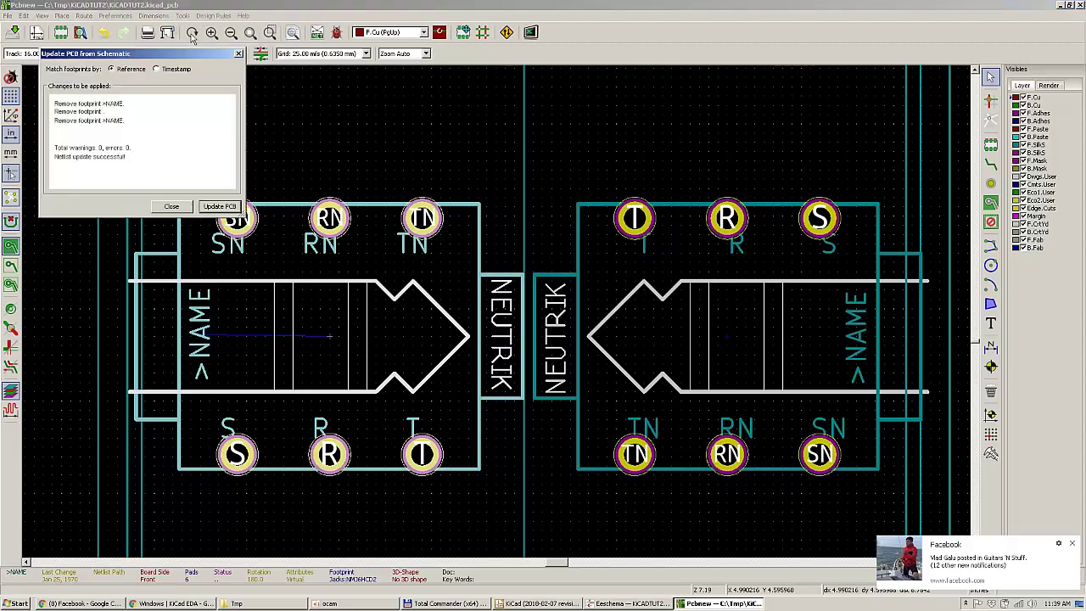
{"action": "left_click", "coordinate": [232, 208]}
{"action": "left_click", "coordinate": [172, 207]}
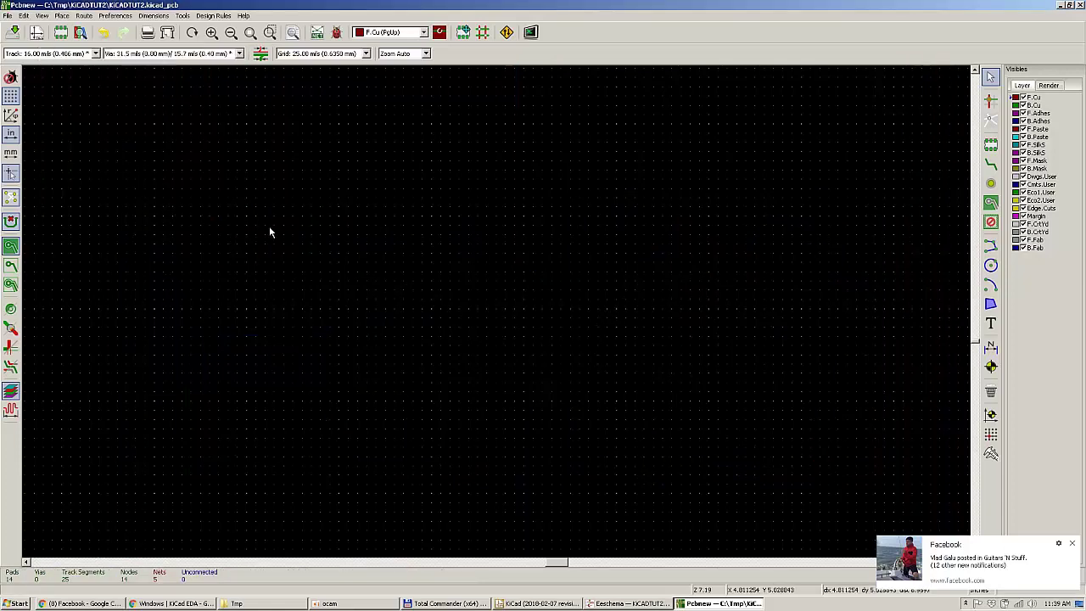
{"action": "scroll", "coordinate": [269, 225], "scroll_direction": "down", "scroll_amount": 3}
{"action": "scroll", "coordinate": [497, 314], "scroll_direction": "up", "scroll_amount": 4}
{"action": "scroll", "coordinate": [497, 315], "scroll_direction": "down", "scroll_amount": 1}
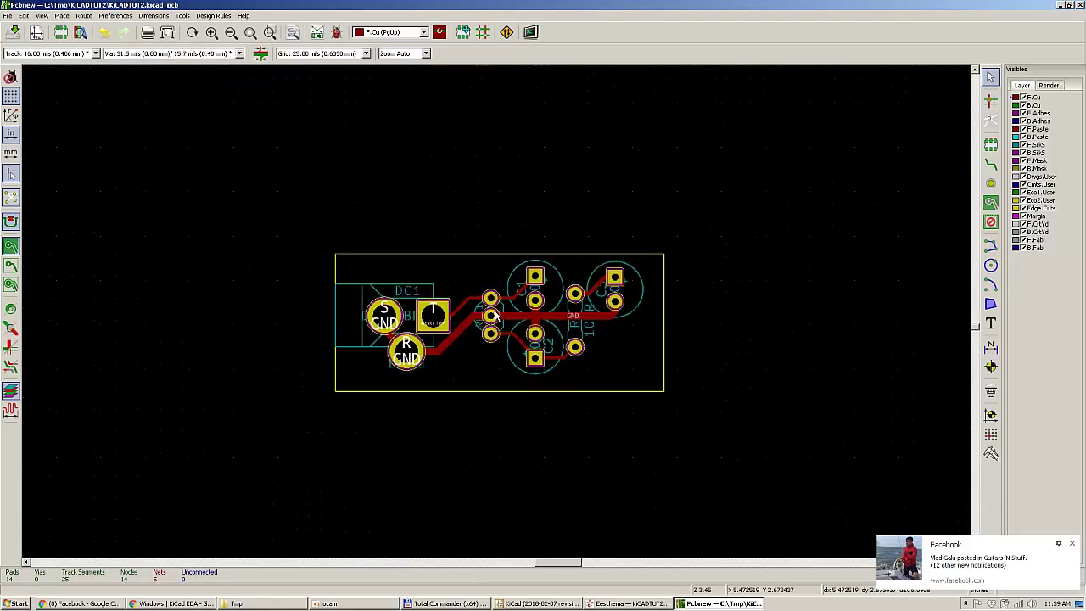
Step: Highlight the whole remaining board, compare it with the circuit in Eeschema, and return to Pcbnew to examine the layout up close
{"action": "left_click_drag", "start_coordinate": [300, 208], "coordinate": [787, 454]}
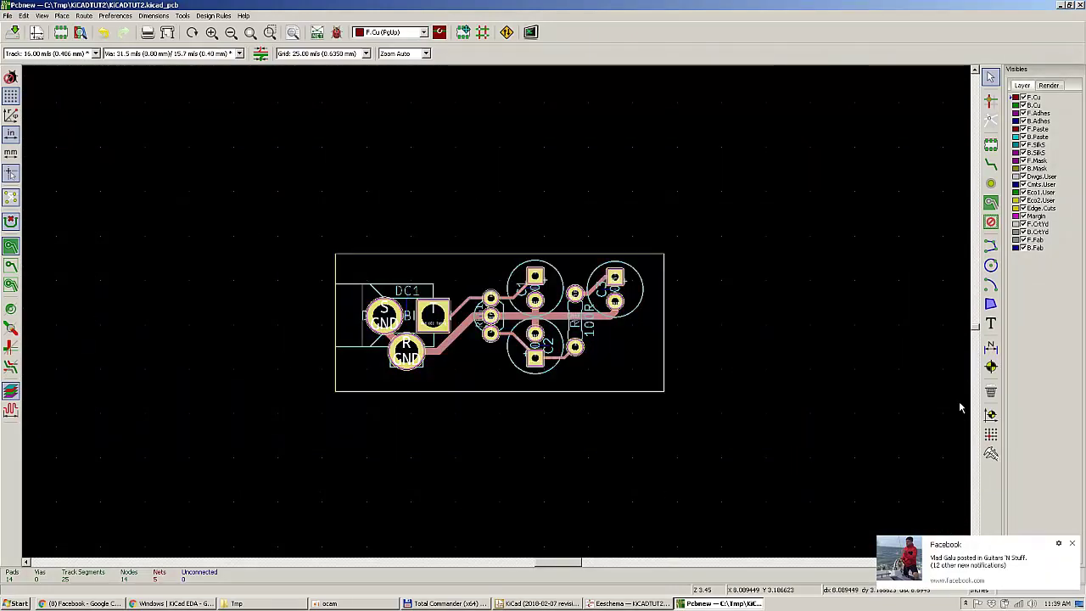
{"action": "left_click", "coordinate": [661, 601]}
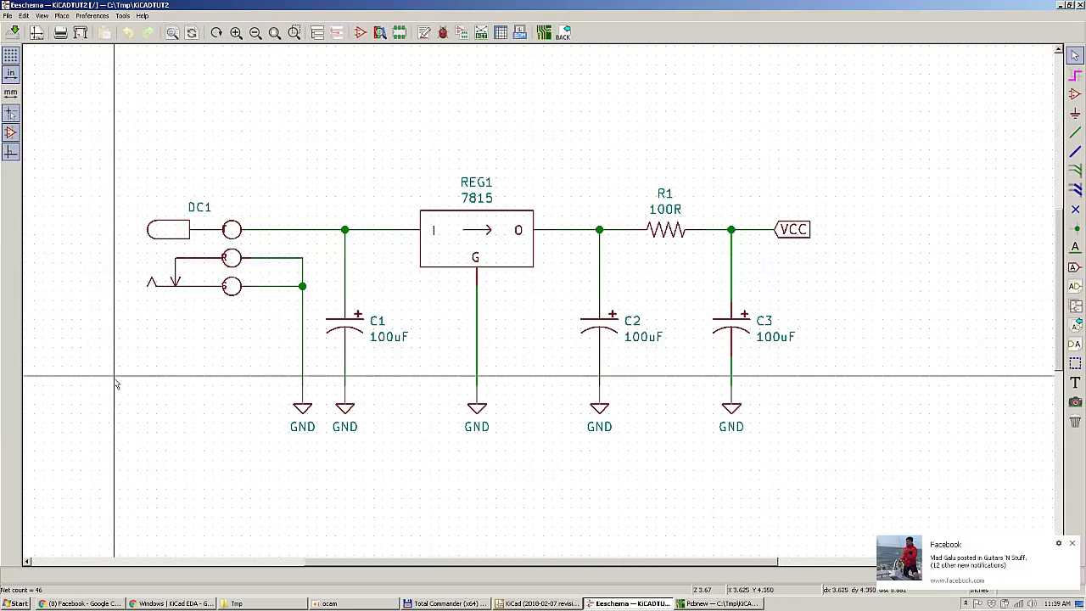
{"action": "left_click", "coordinate": [721, 603]}
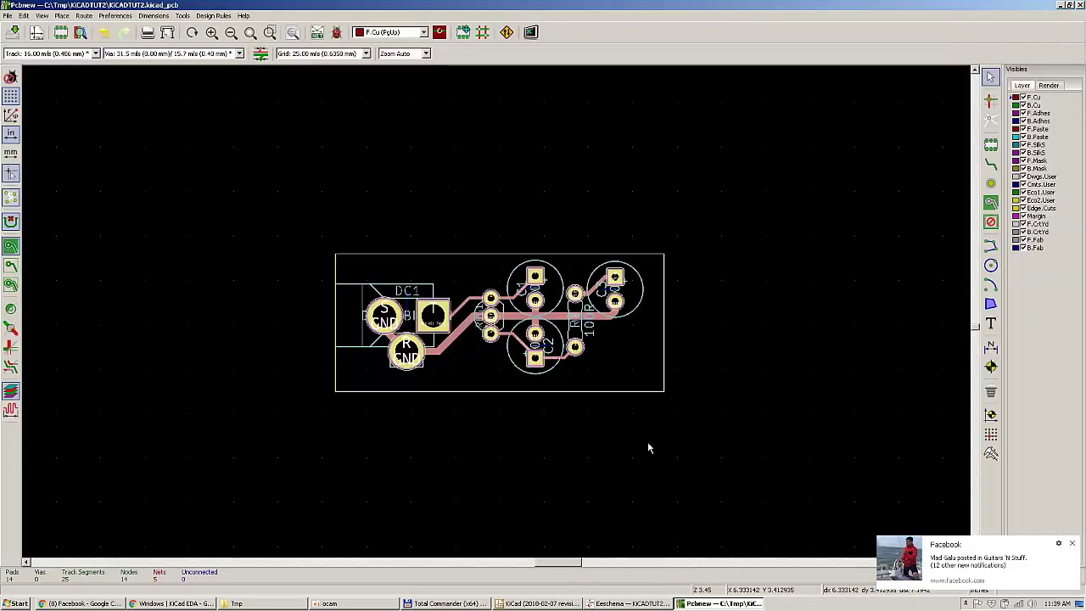
{"action": "left_click", "coordinate": [571, 475]}
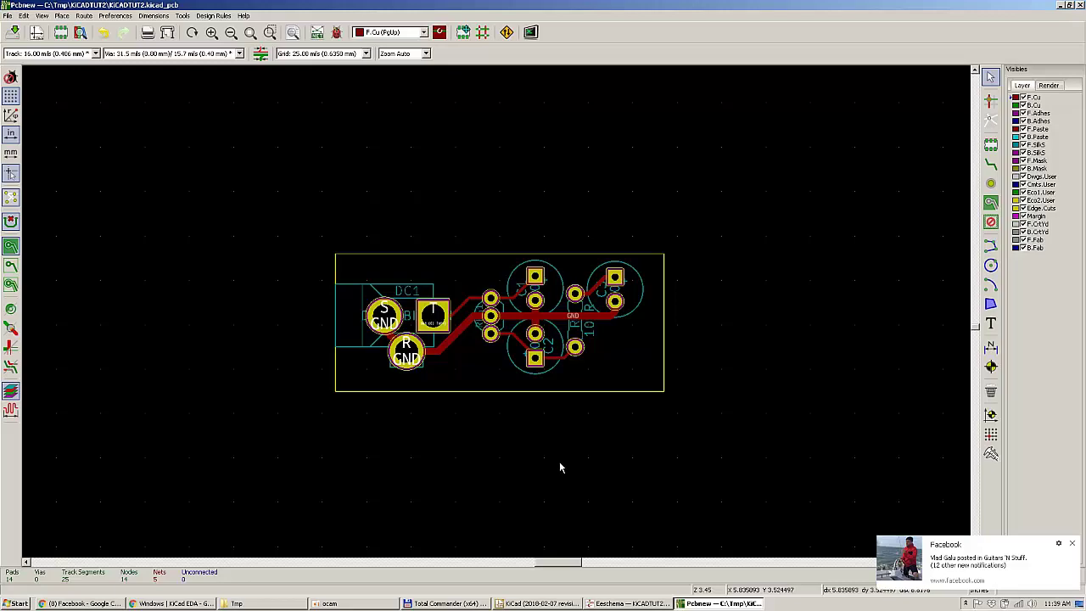
{"action": "scroll", "coordinate": [528, 357], "scroll_direction": "up", "scroll_amount": 3}
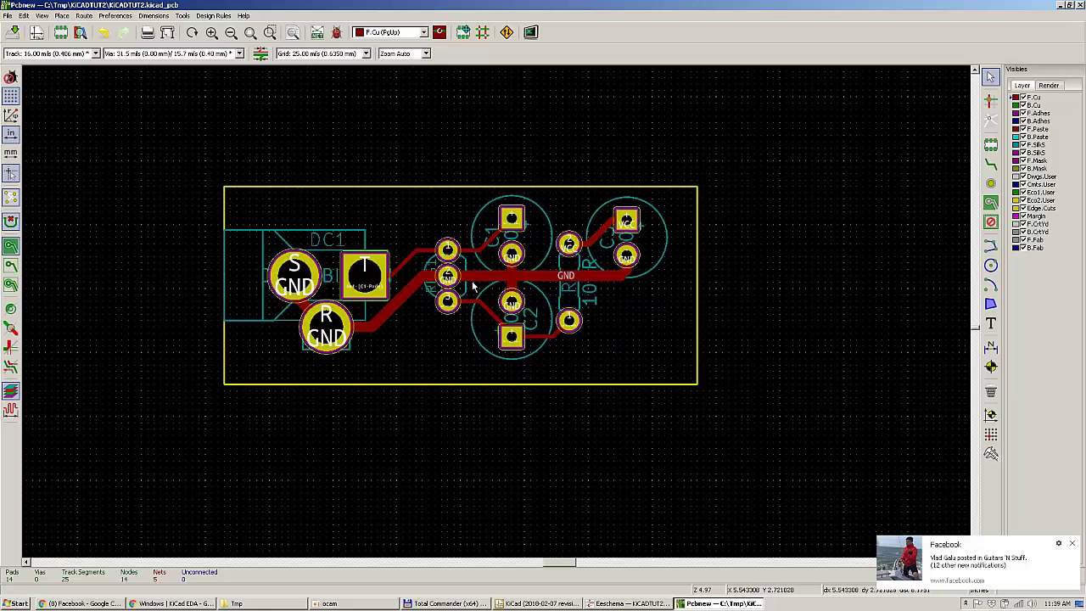
{"action": "scroll", "coordinate": [496, 314], "scroll_direction": "up", "scroll_amount": 1}
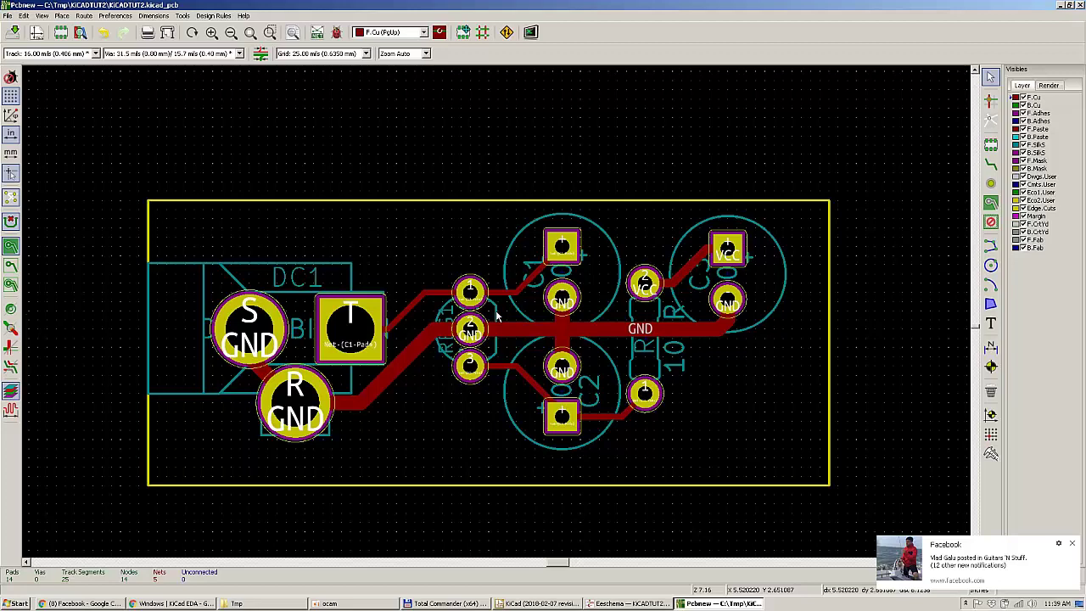